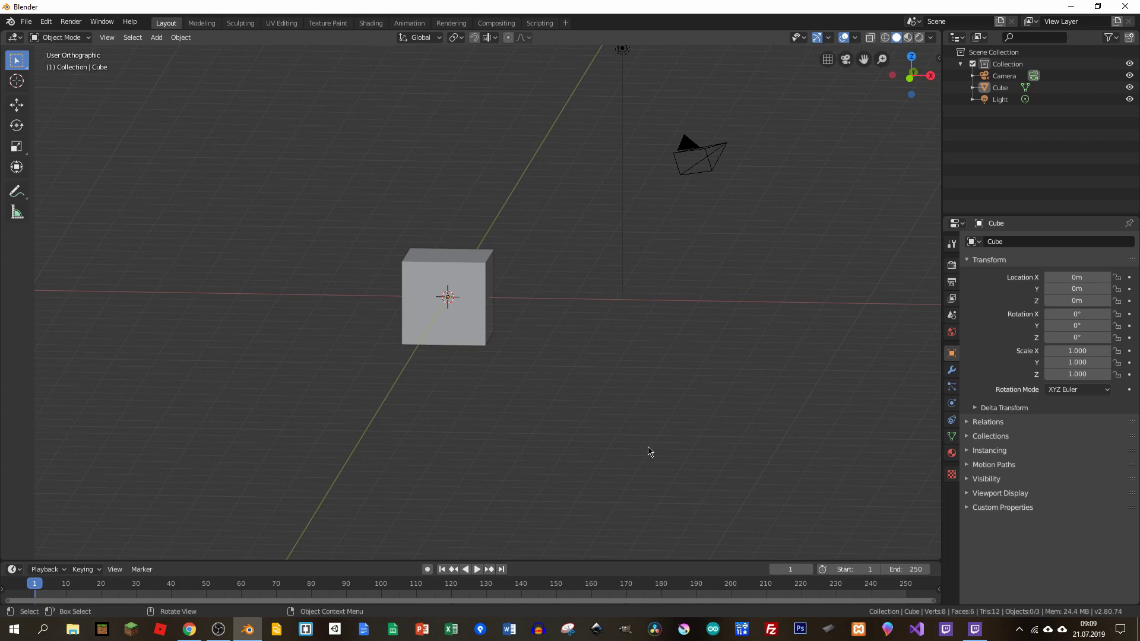
Browse the 'minecraft axe' Google Images results and enlarge the Diamond Pick-axe result
left_click(189, 630)
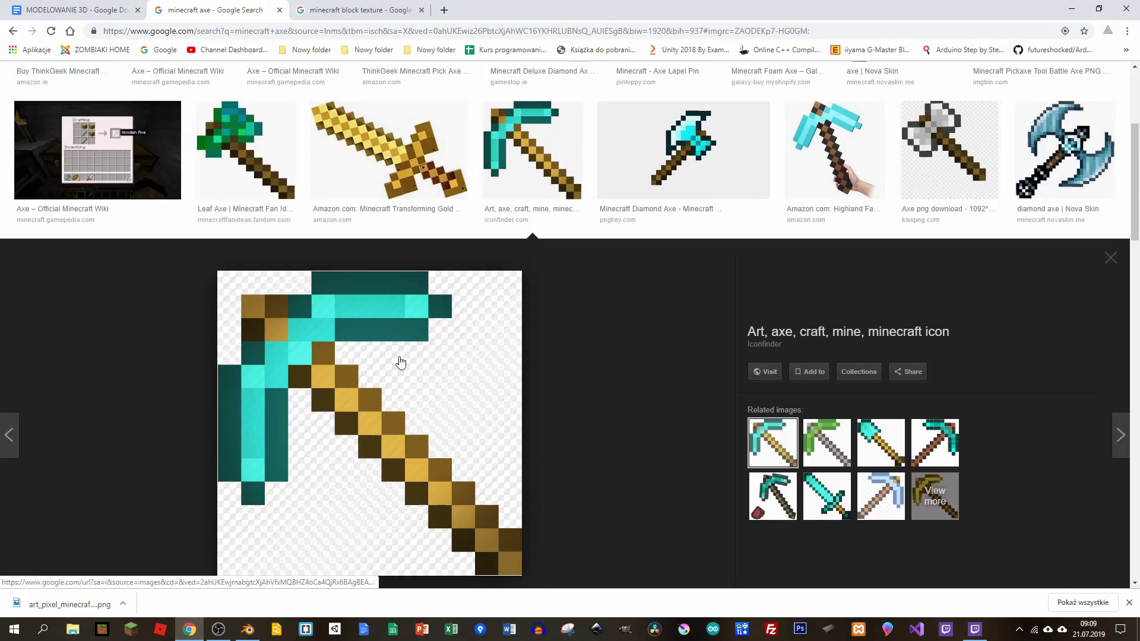
scroll(396, 360, "up", 4)
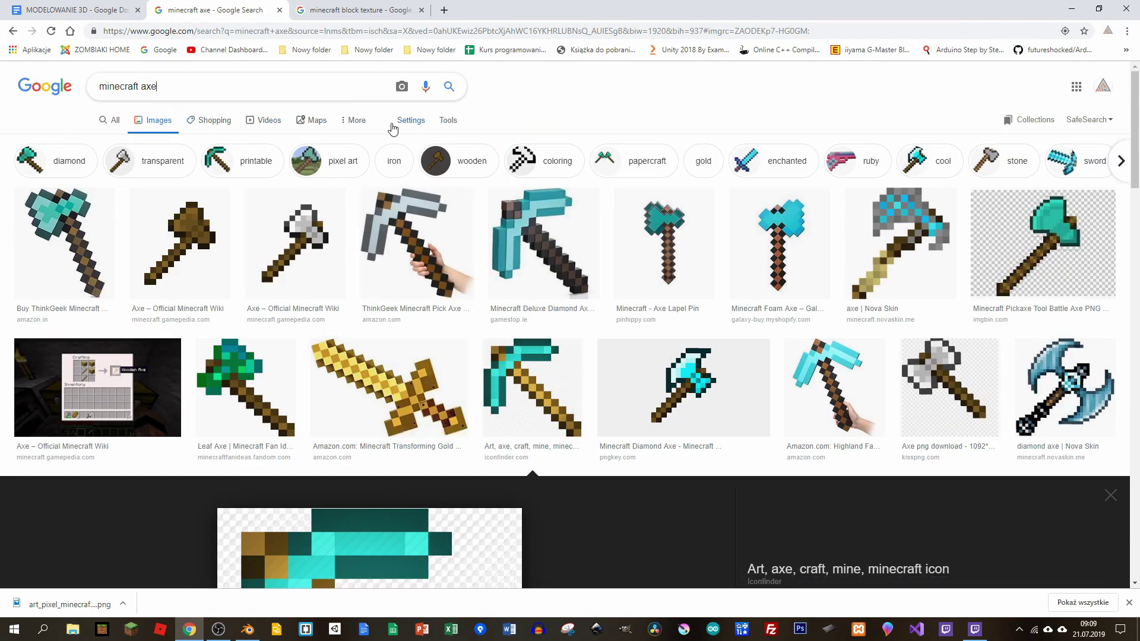
left_click(94, 88)
scroll(704, 257, "down", 3)
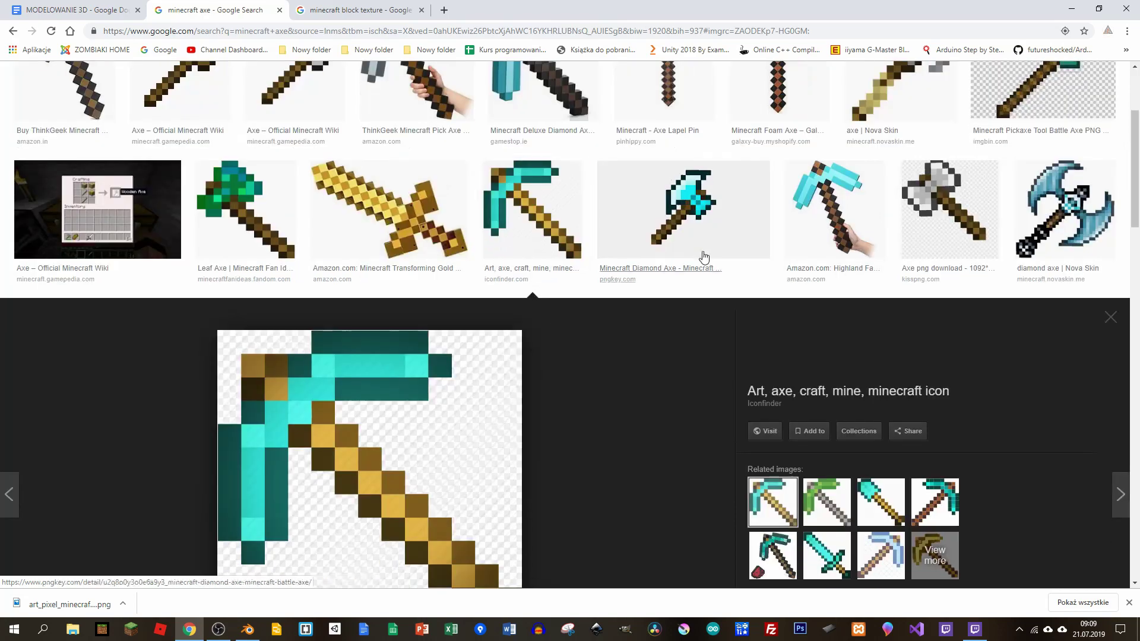
scroll(704, 257, "down", 10)
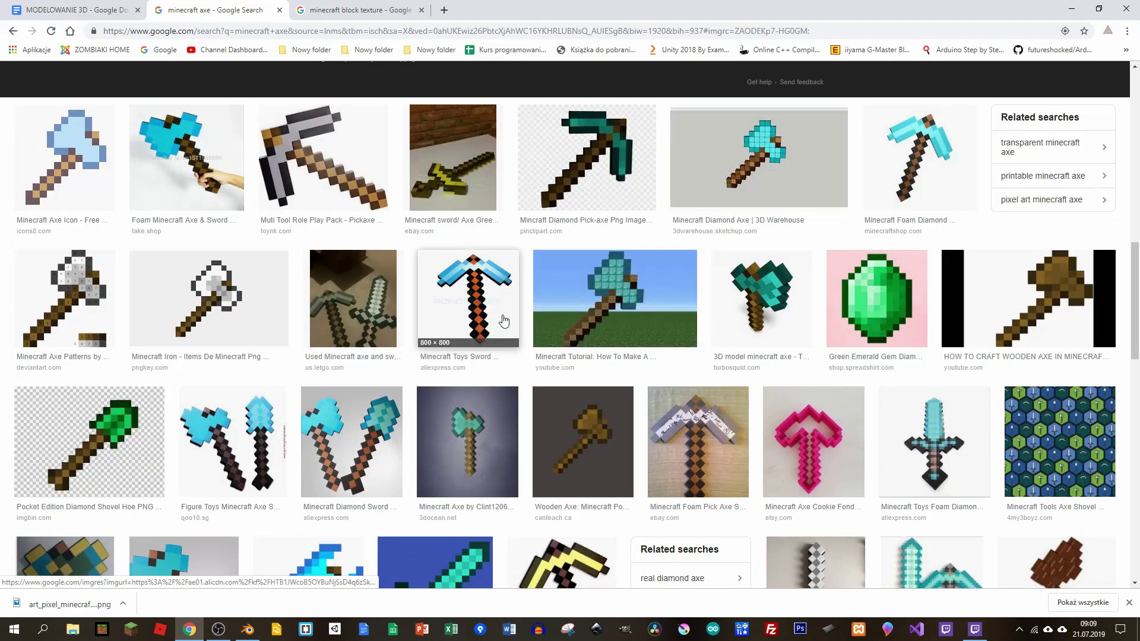
left_click(570, 164)
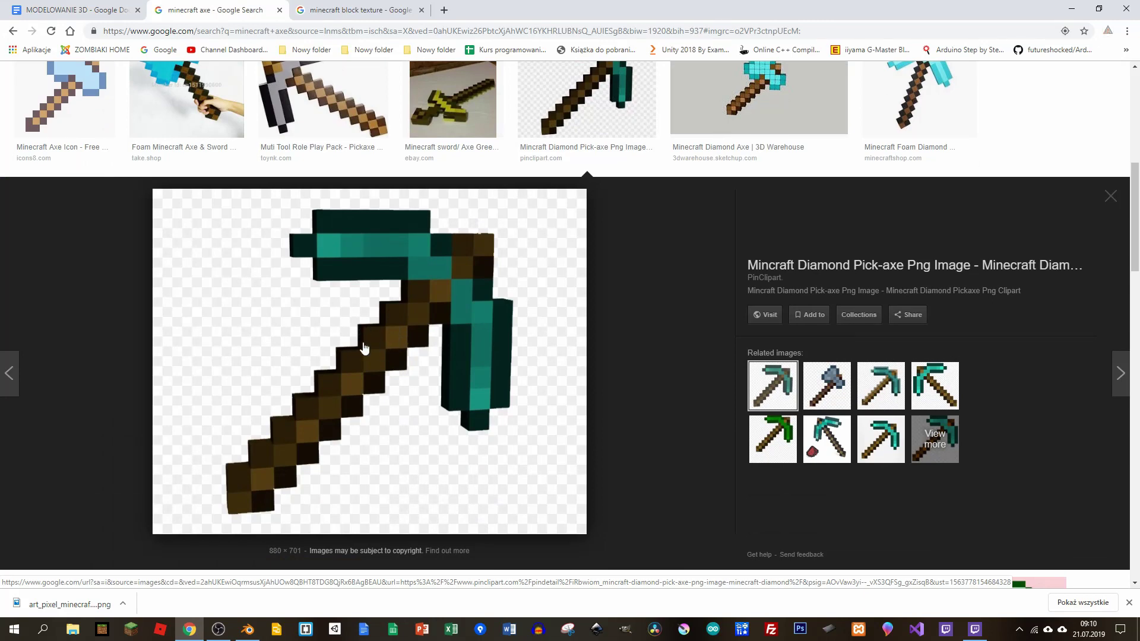
scroll(689, 381, "down", 5)
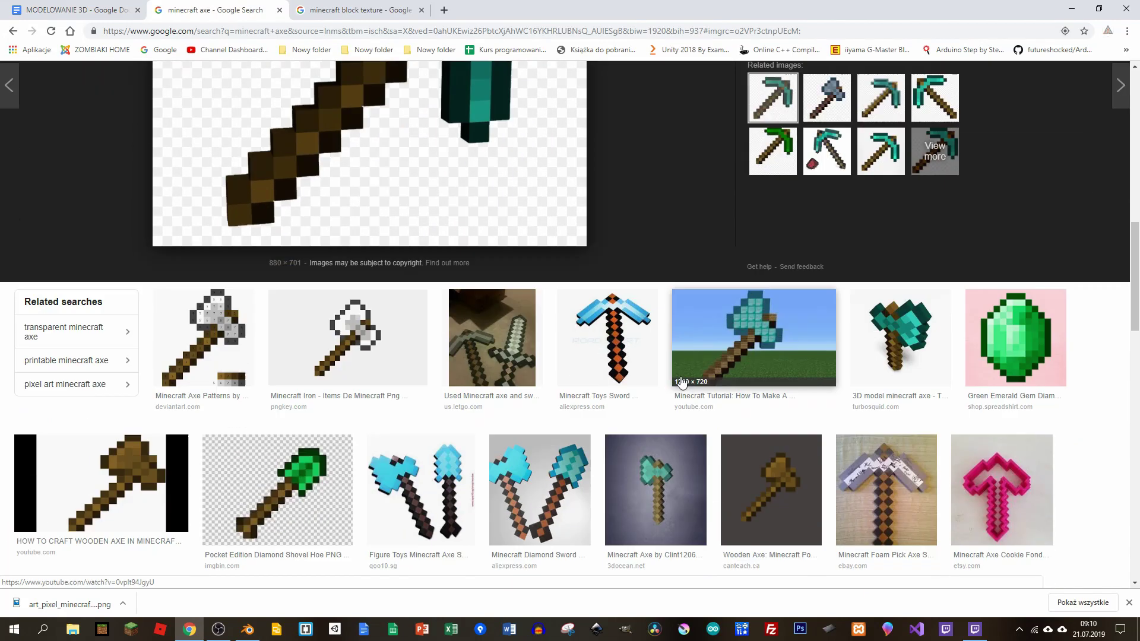
scroll(681, 382, "down", 1)
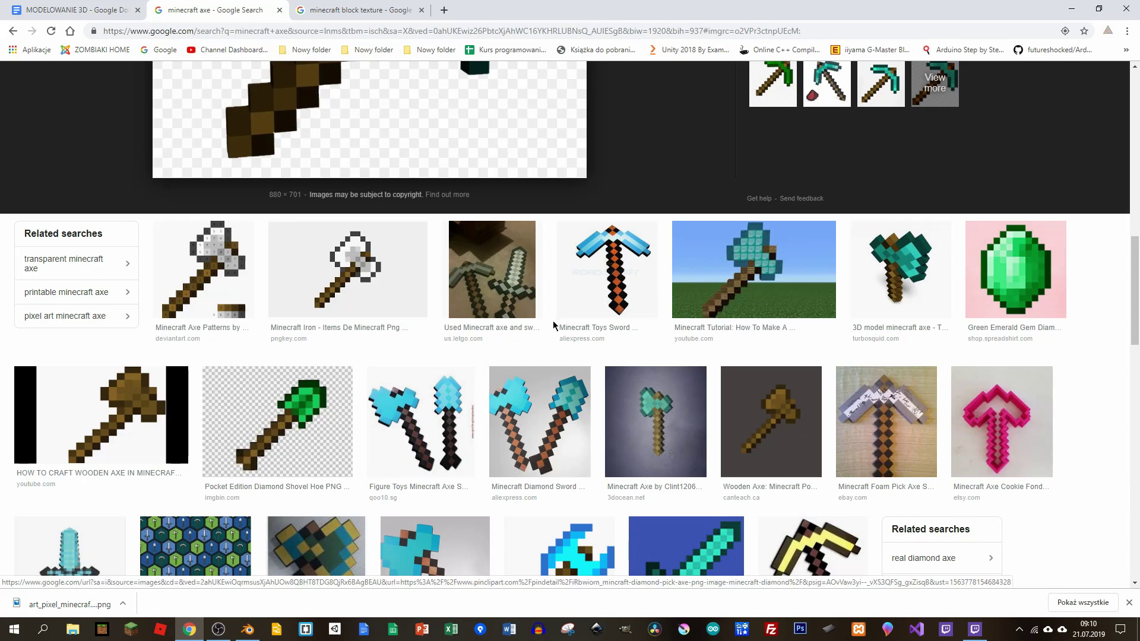
Preview the Minecraft Toys and Target diamond pickaxe images
left_click(625, 277)
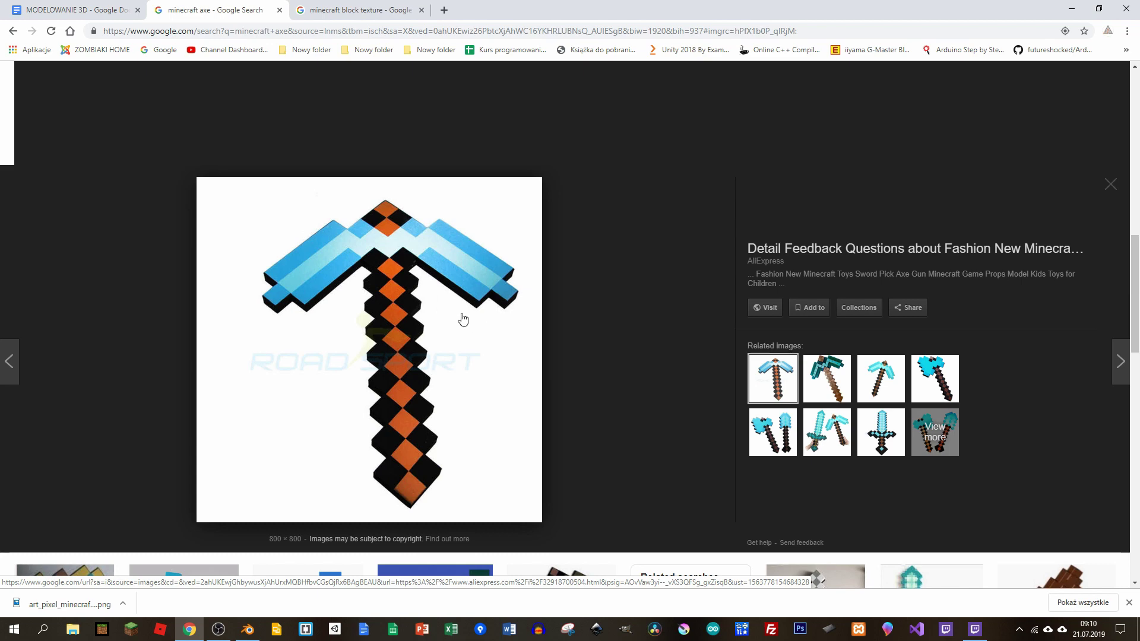
left_click(842, 391)
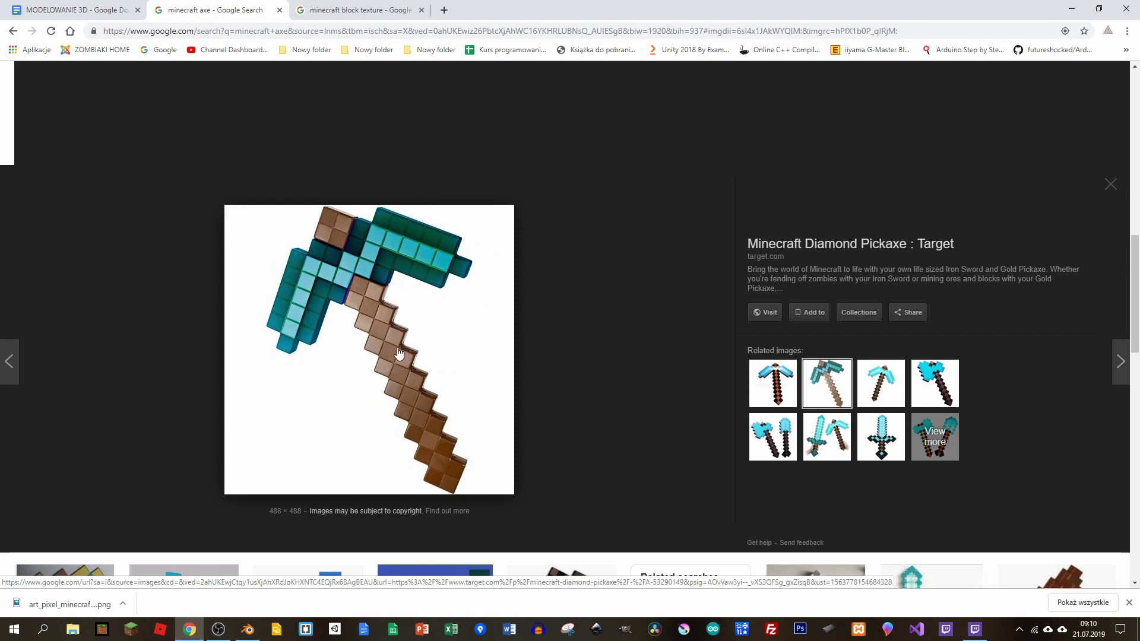
scroll(517, 389, "up", 6)
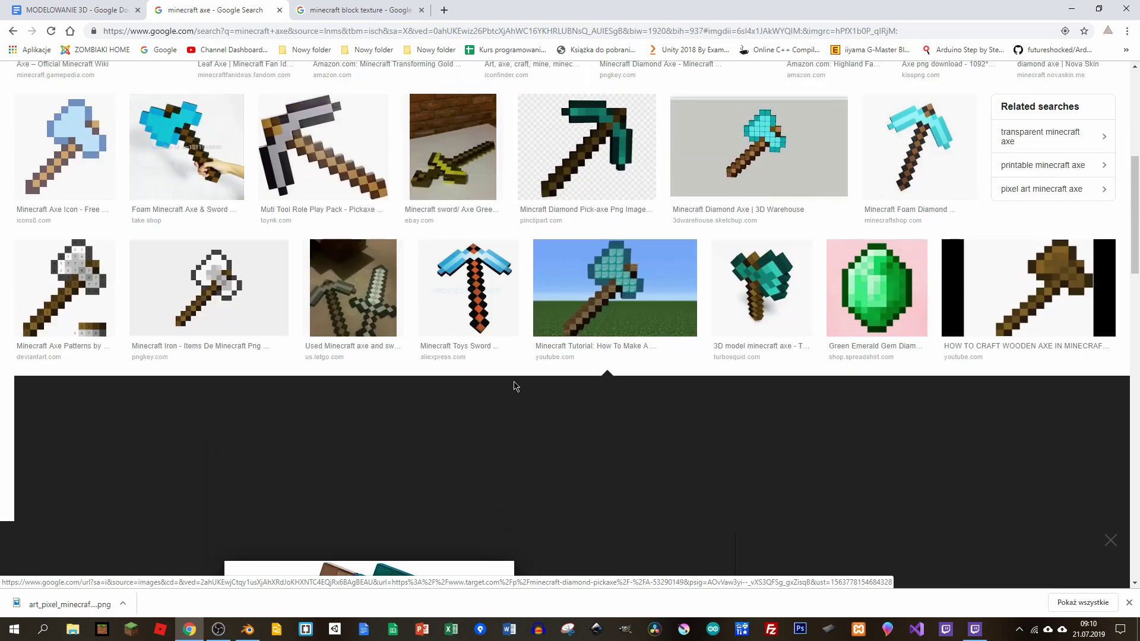
scroll(514, 386, "up", 5)
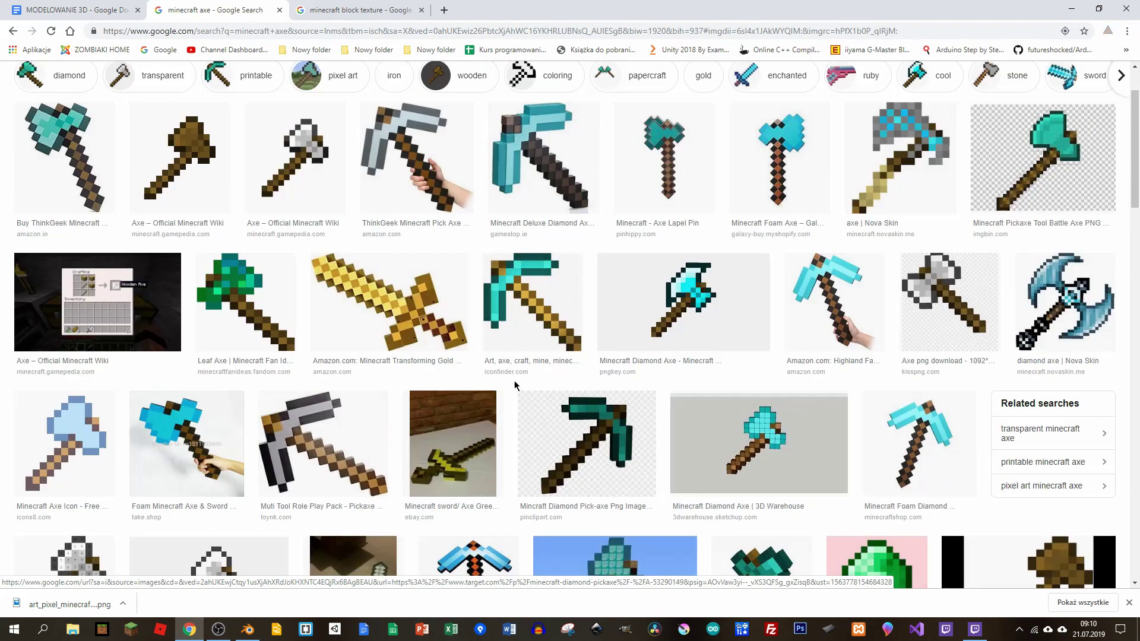
Open the iconfinder pixel-art pickaxe preview and save the image to the computer
left_click(515, 297)
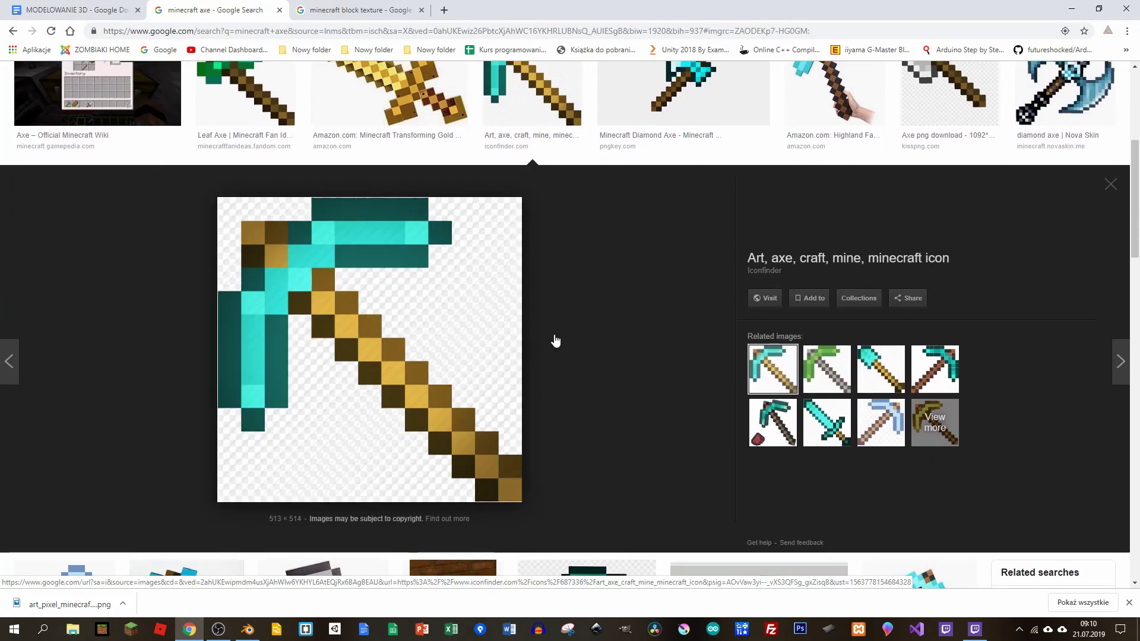
scroll(555, 340, "up", 5)
scroll(489, 313, "down", 4)
scroll(488, 313, "down", 3)
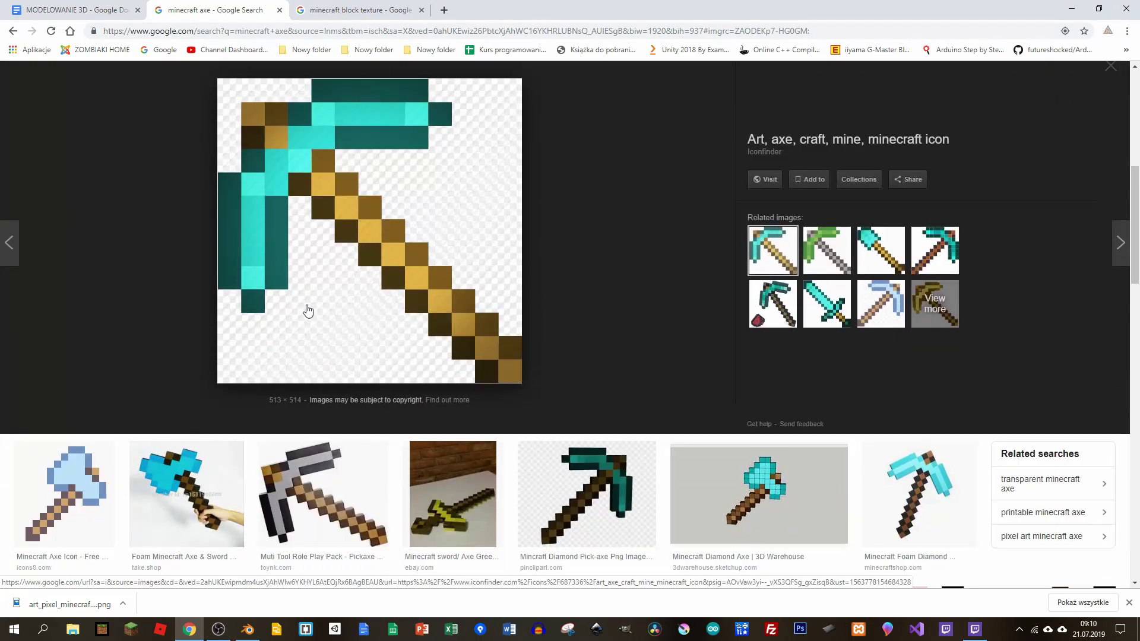
right_click(333, 223)
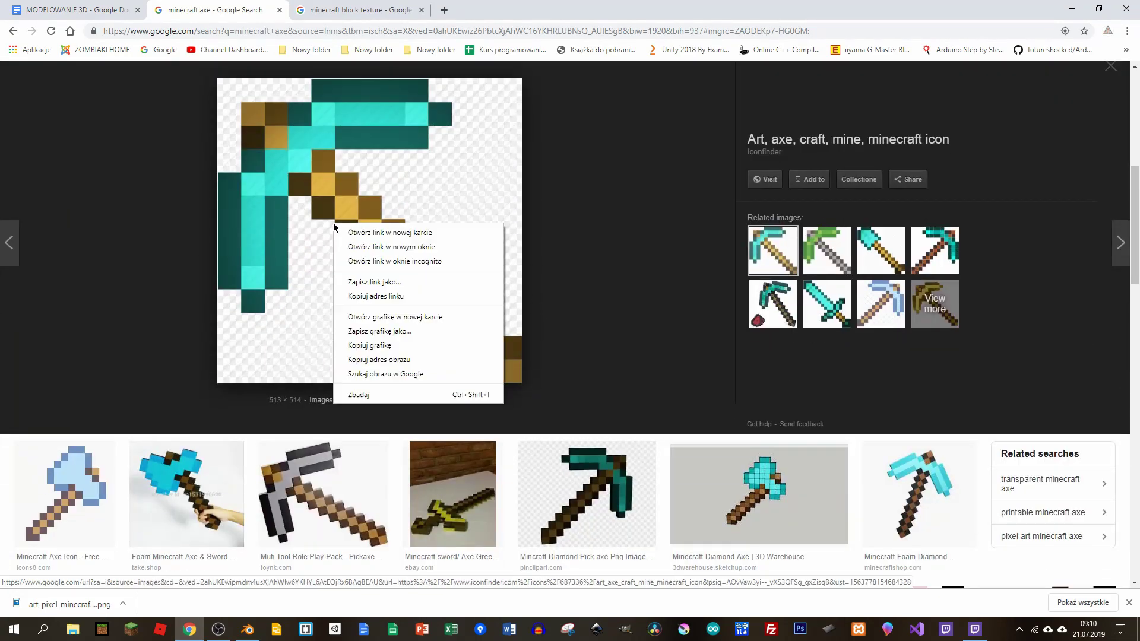
left_click(405, 332)
left_click(449, 301)
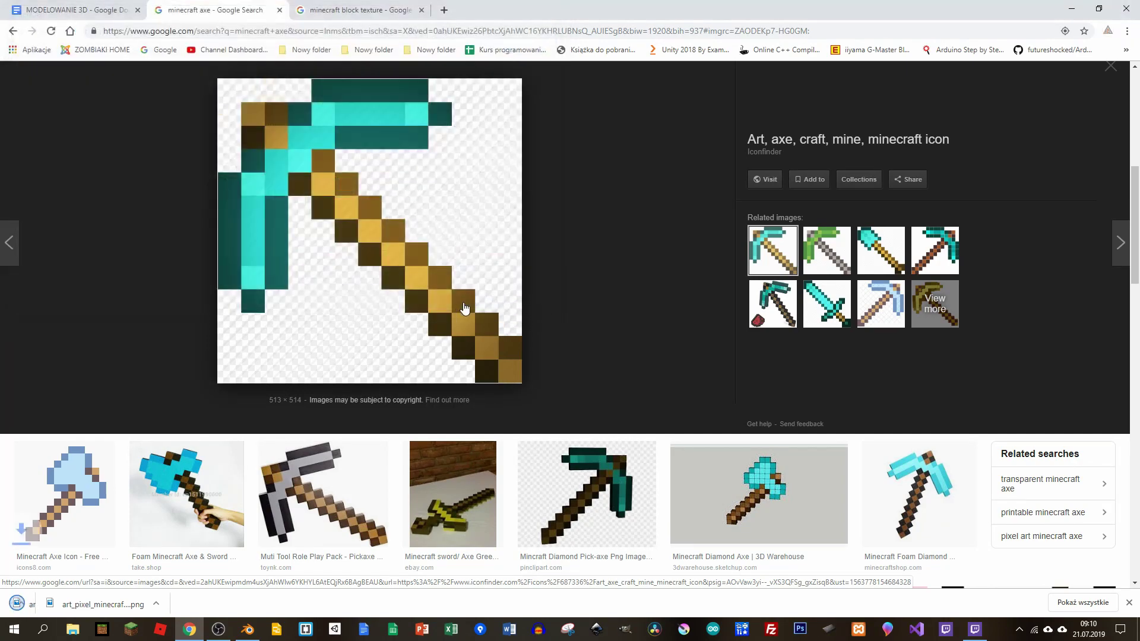
key("alt+Tab")
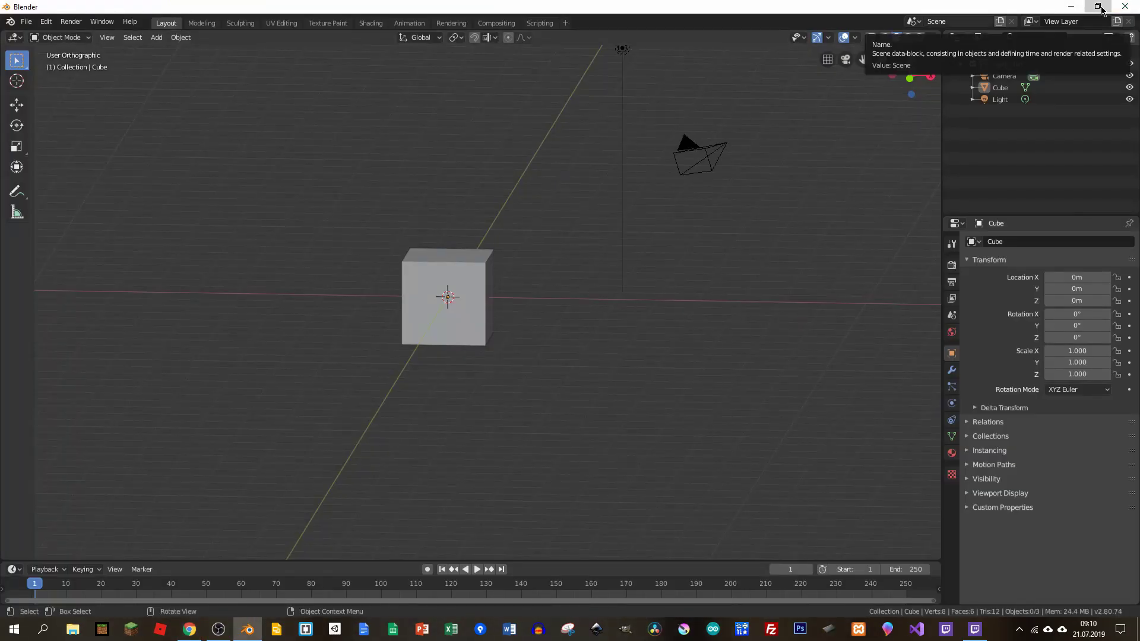
In front view, drop the saved pickaxe PNG from the desktop into the viewport beside the cube
left_click(1098, 6)
left_click_drag(820, 84, 686, 133)
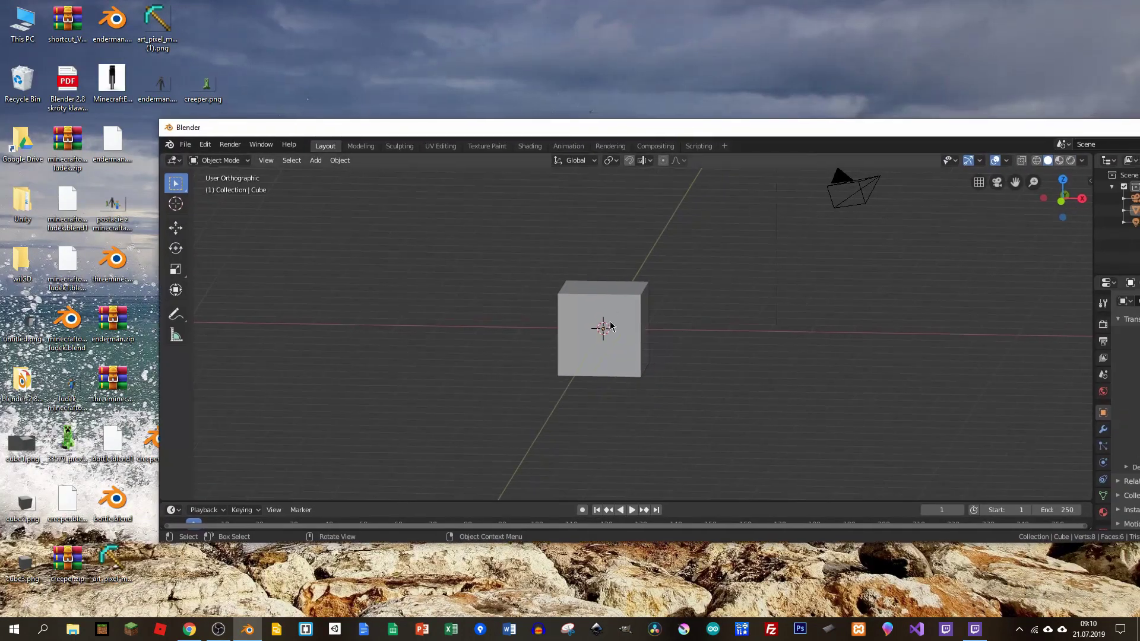
key("KP_1")
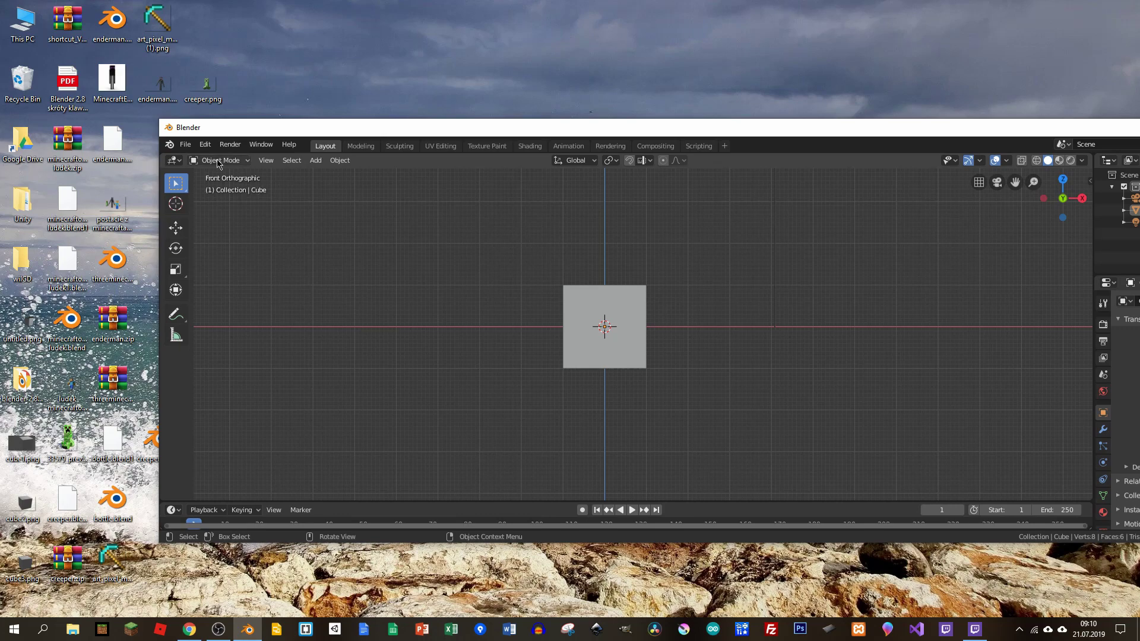
left_click_drag(487, 323, 484, 322)
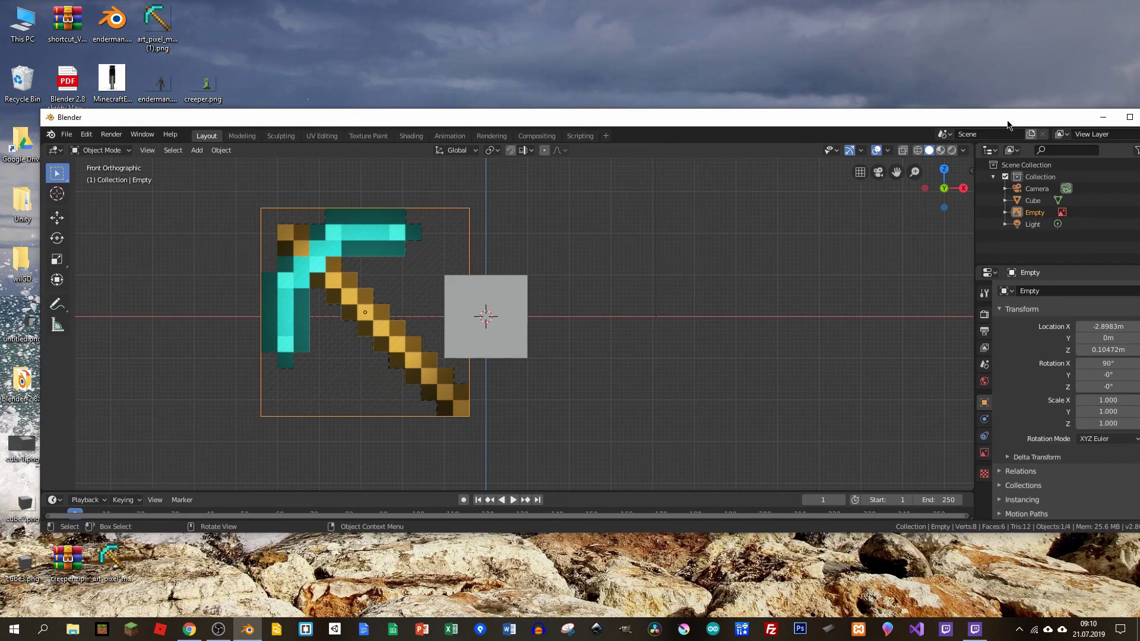
double_click(1109, 126)
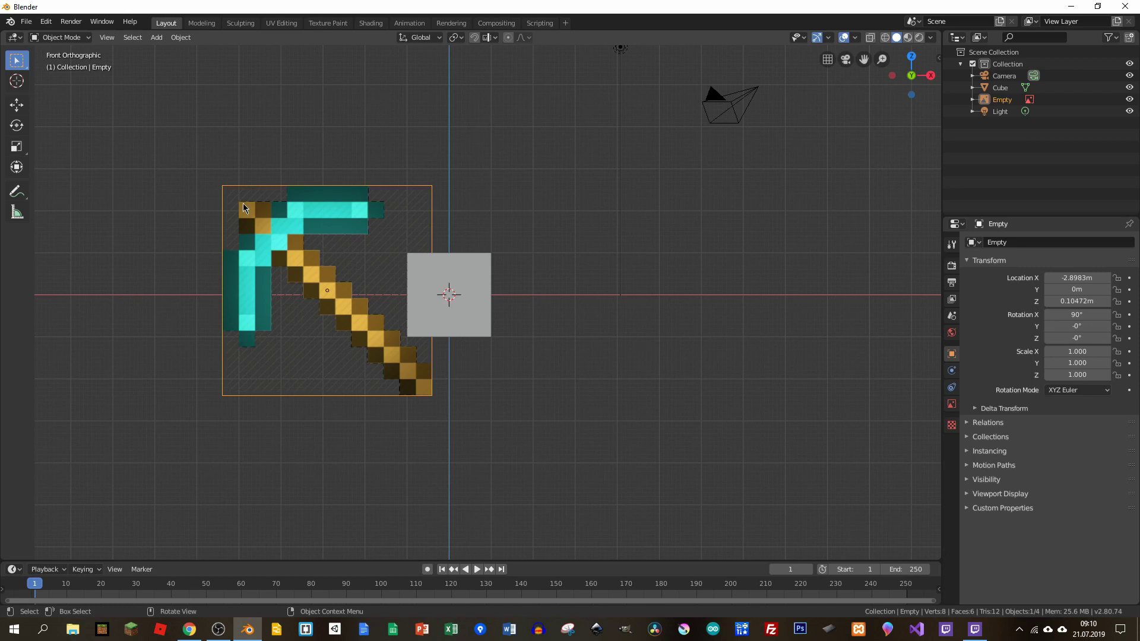
Select the pickaxe reference image and enlarge it
left_click(455, 278)
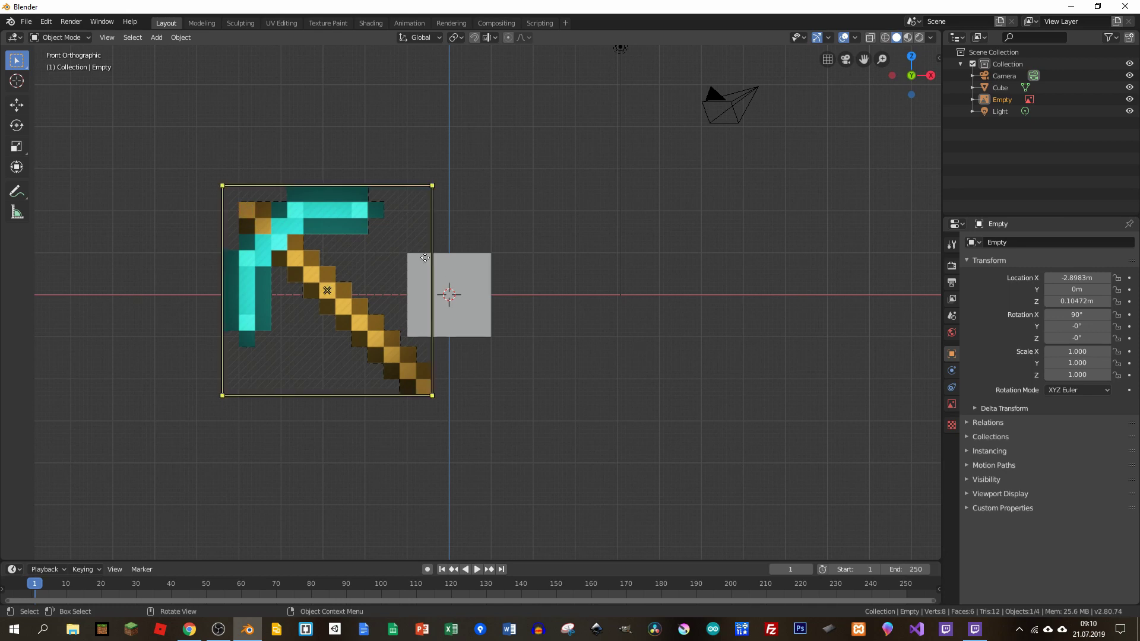
left_click(404, 321)
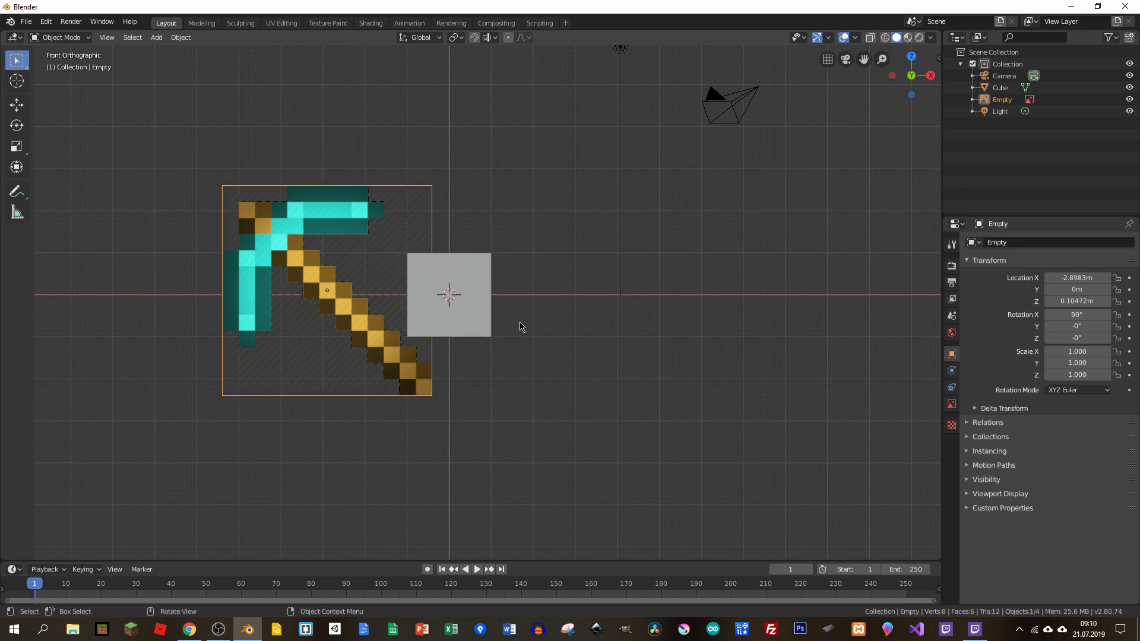
left_click_drag(431, 395, 1093, 638)
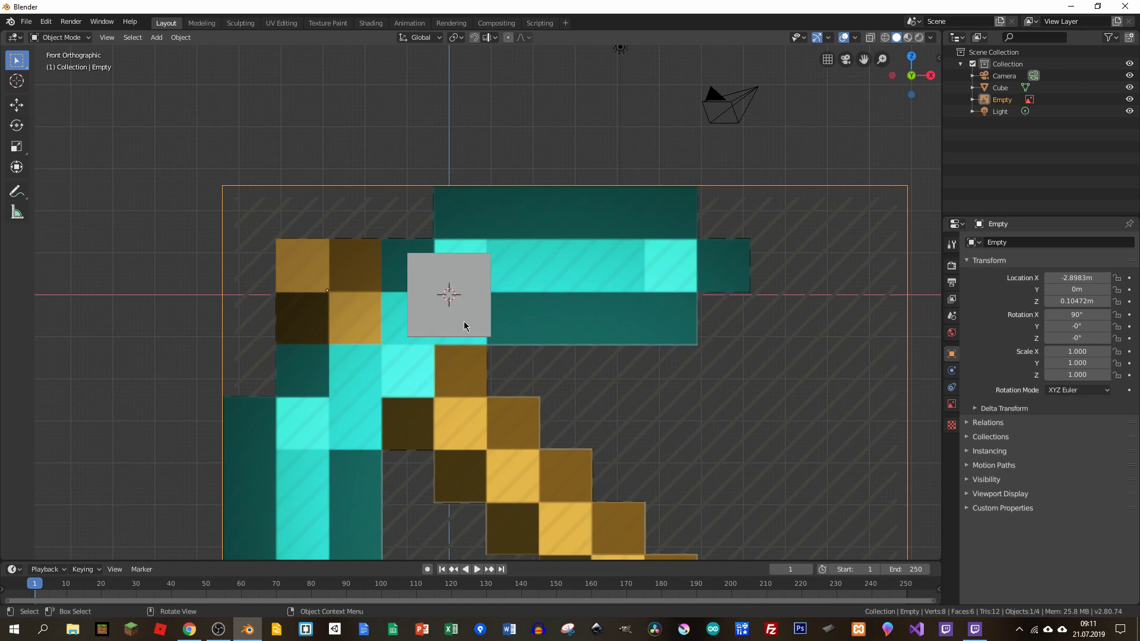
Move the reference image so its corner pixel sits near the cube
scroll(518, 313, "down", 2)
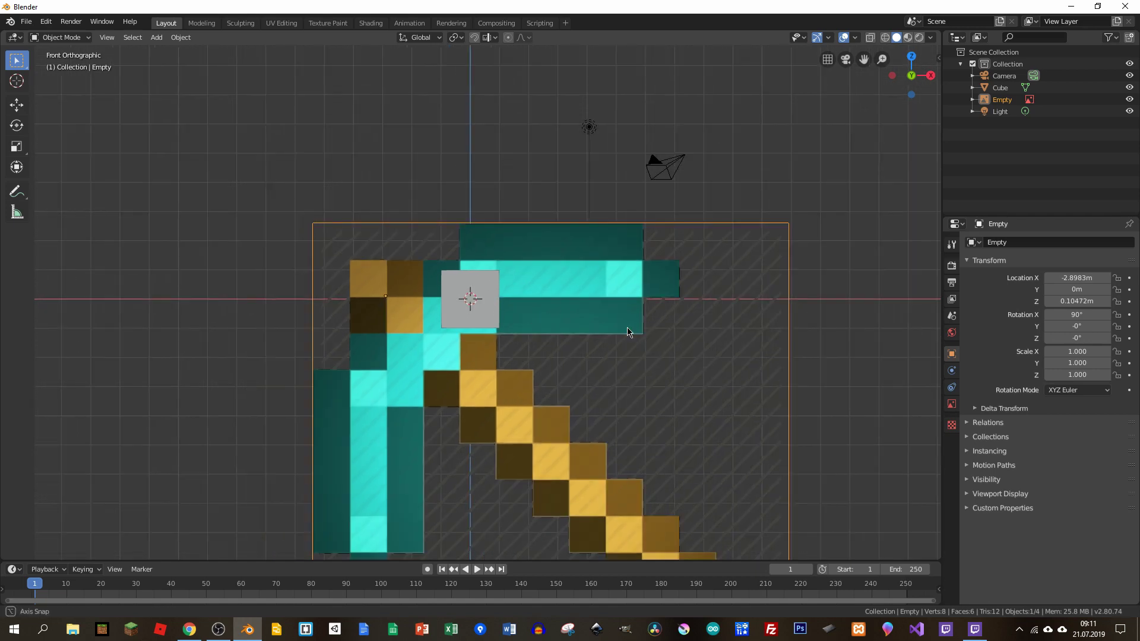
mouse_move(627, 328)
middle_mouse_down()
mouse_move(591, 341)
mouse_move(585, 328)
middle_mouse_up()
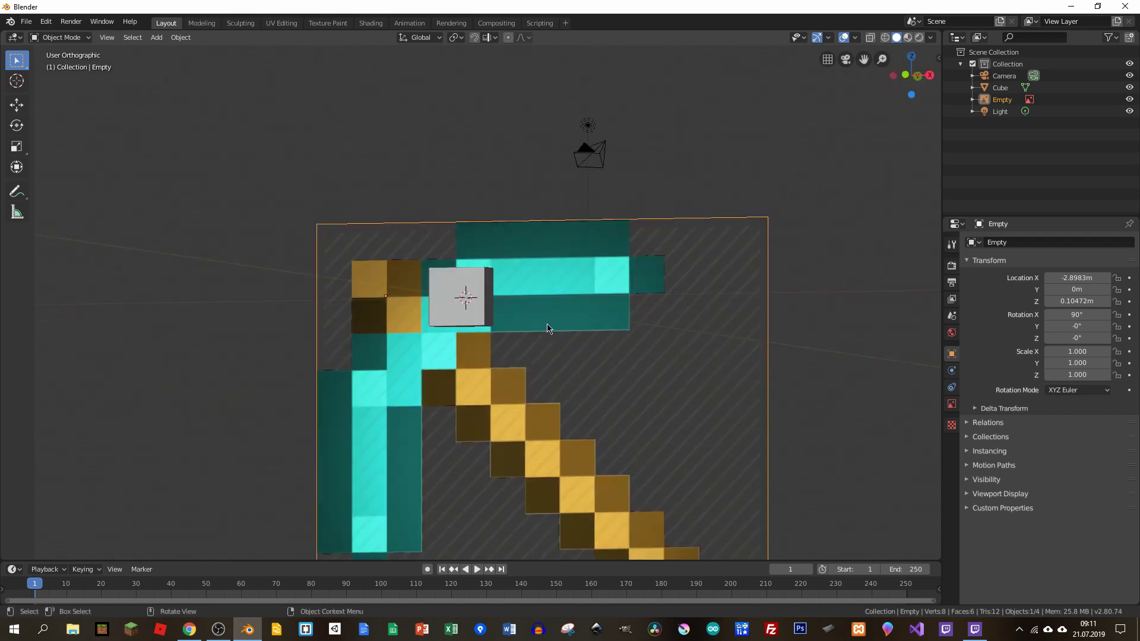
key("KP_1")
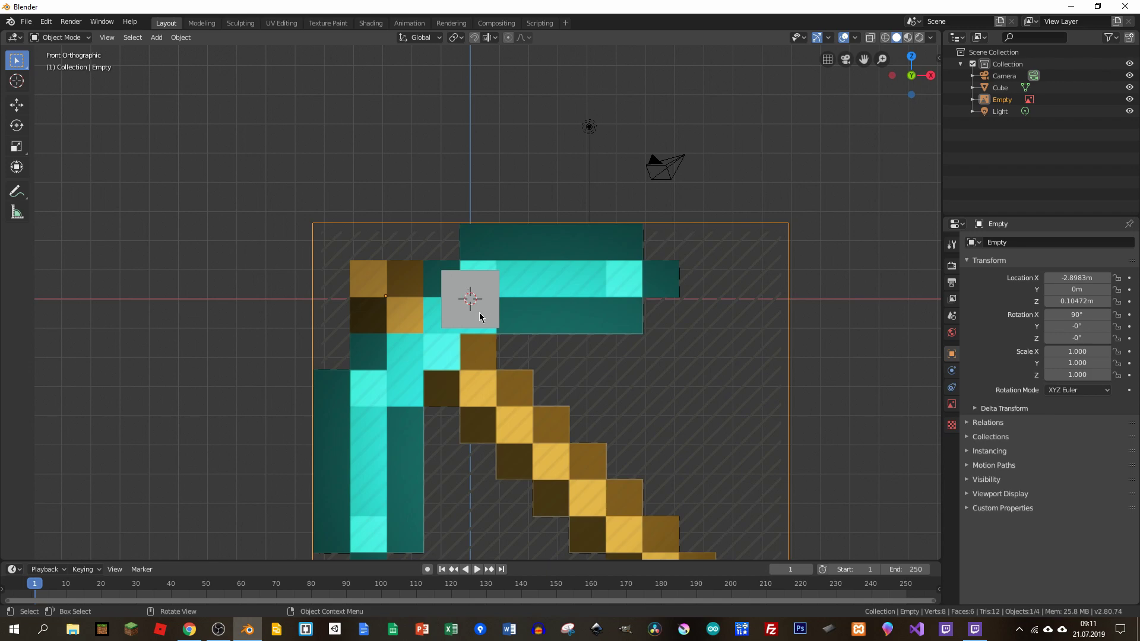
scroll(453, 297, "up", 5)
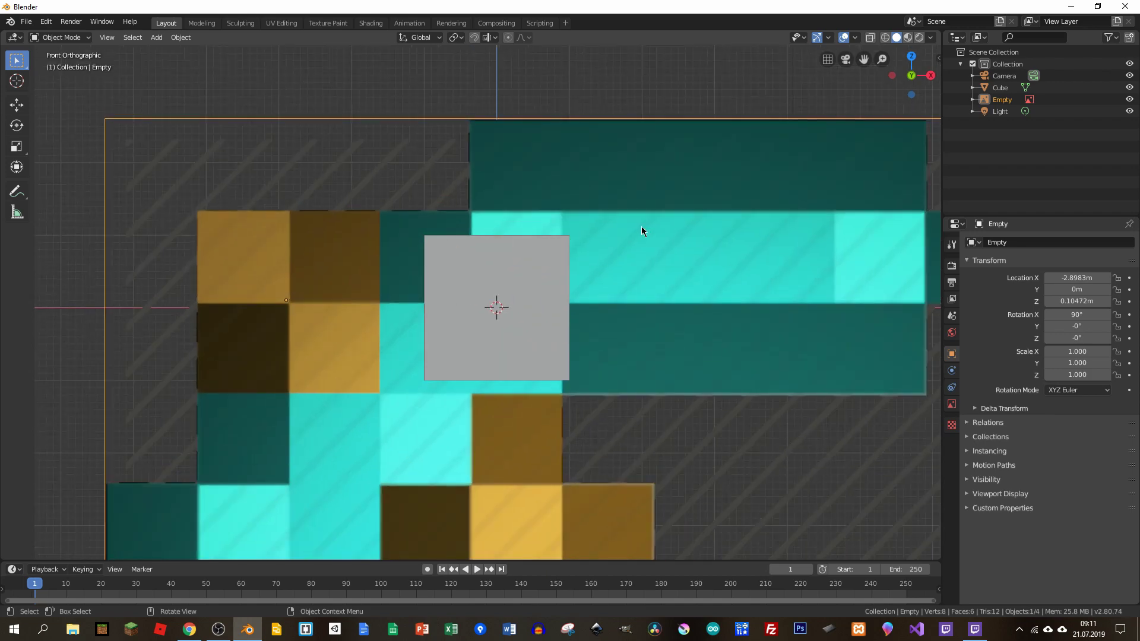
key("g")
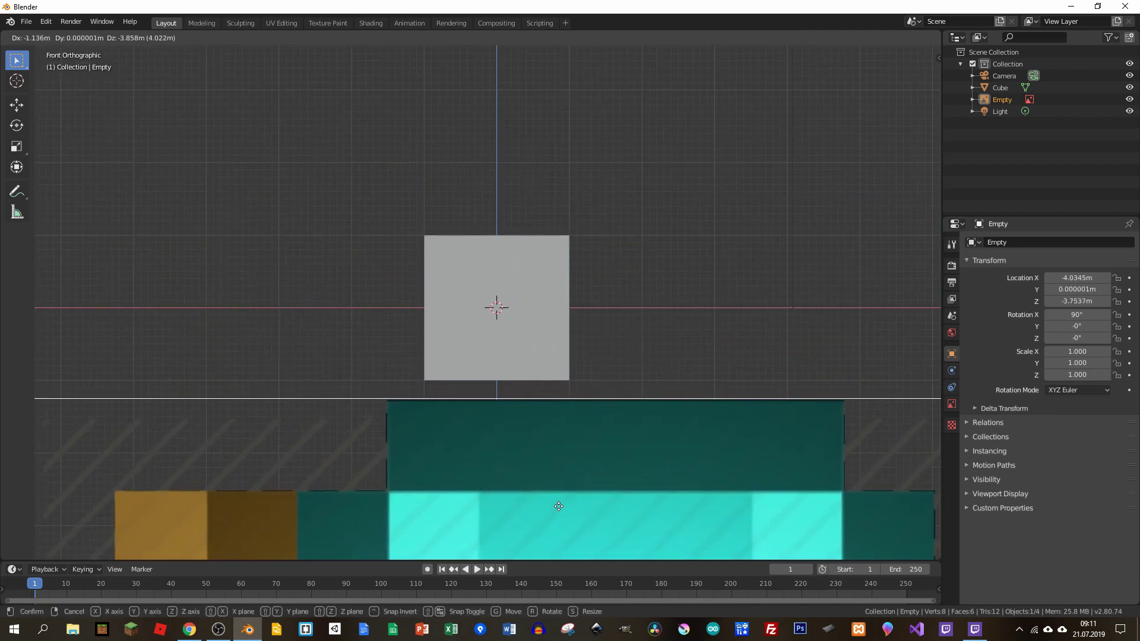
left_click(558, 507)
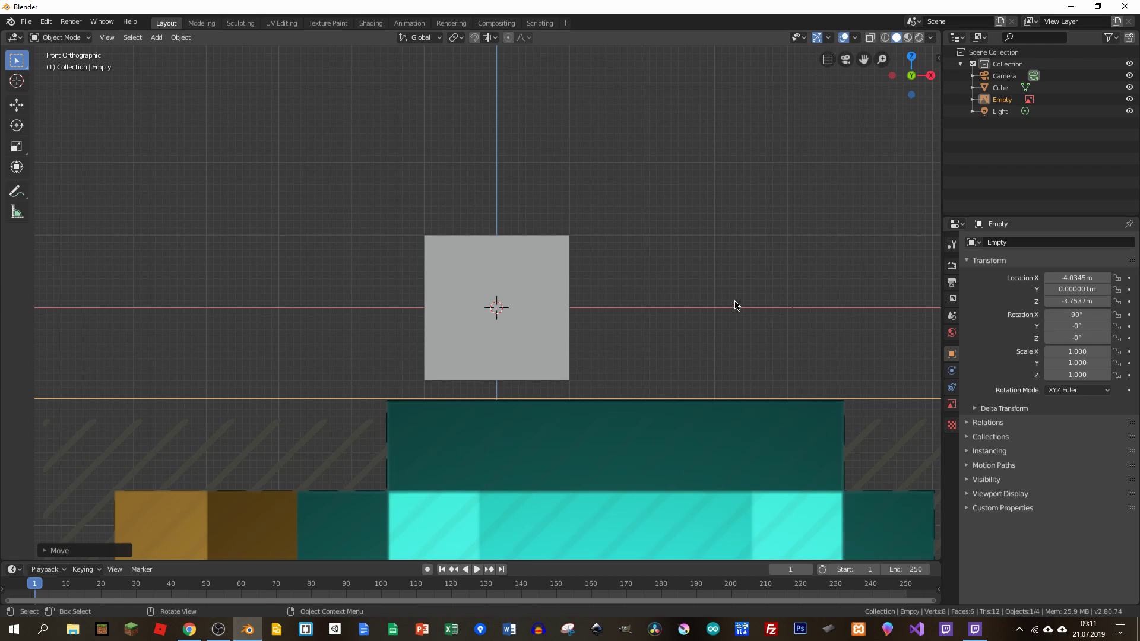
scroll(608, 391, "down", 4)
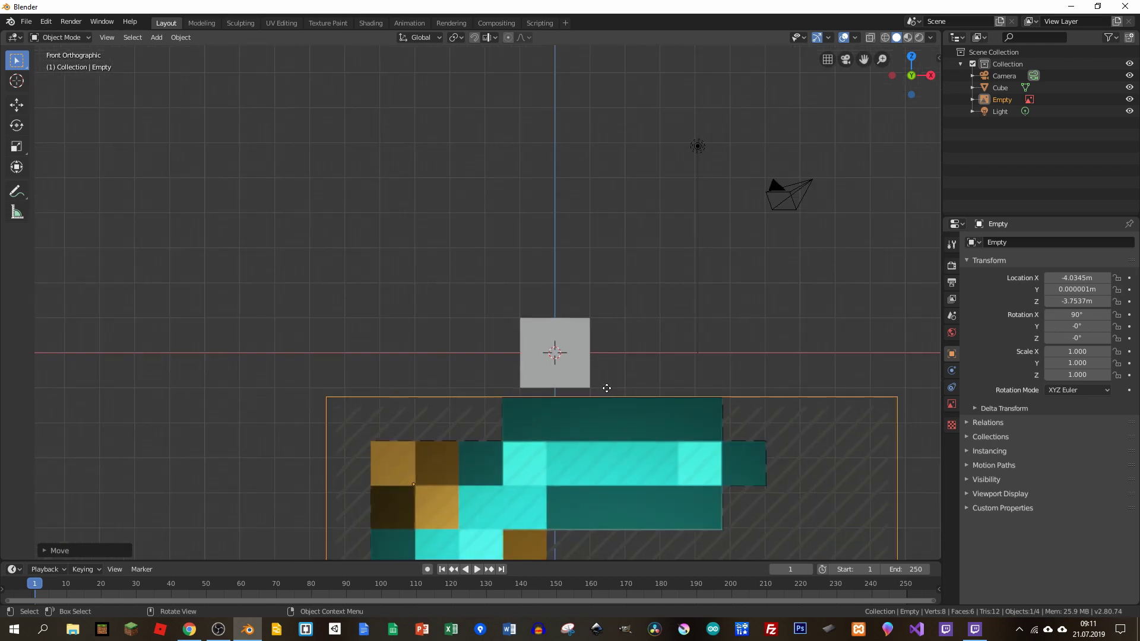
middle_click_drag(626, 390, 529, 215, "shift")
key("g")
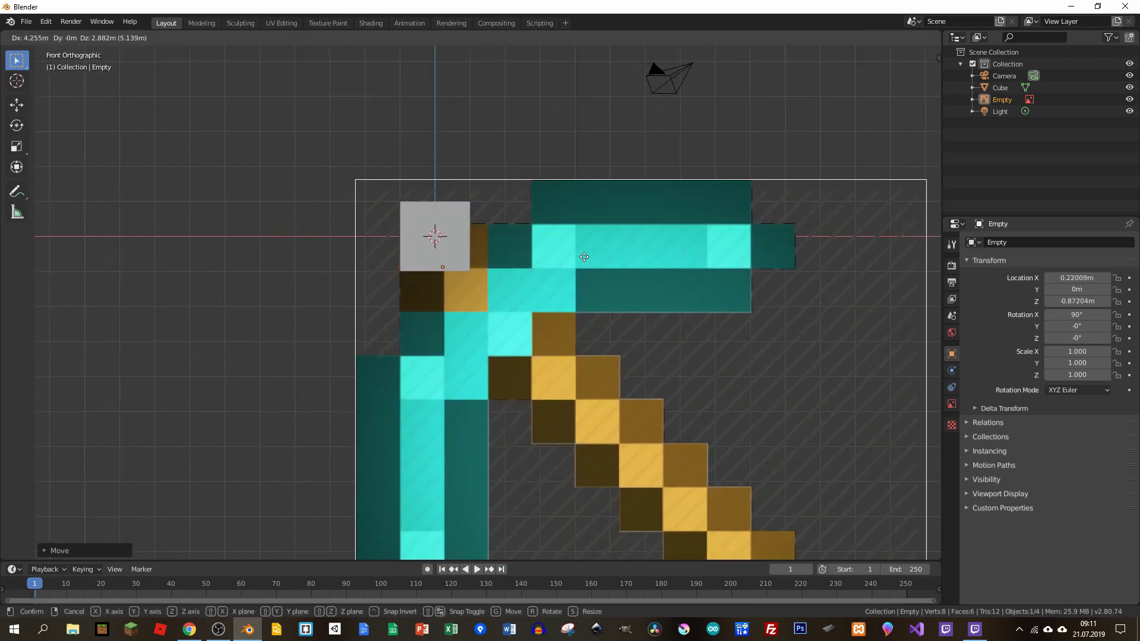
left_click(657, 288)
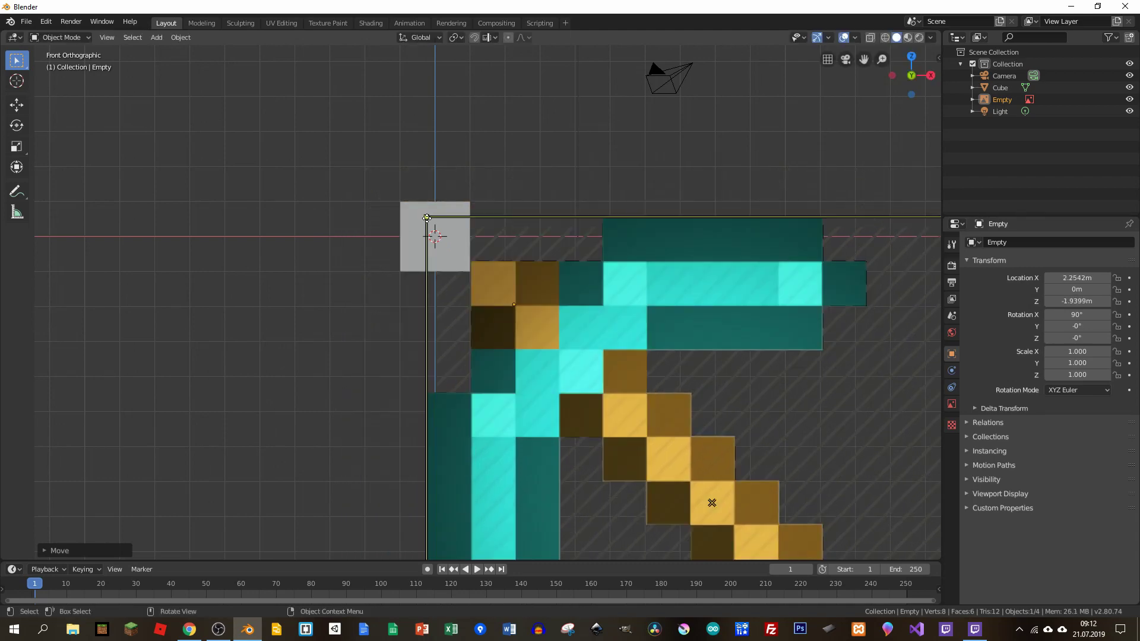
Alternately rescale and move the image until its top-left pixel matches the cube (X 8.7124, Z -5.2623)
mouse_move(428, 217)
left_mouse_down()
mouse_move(263, 77)
mouse_move(165, 42)
left_mouse_up()
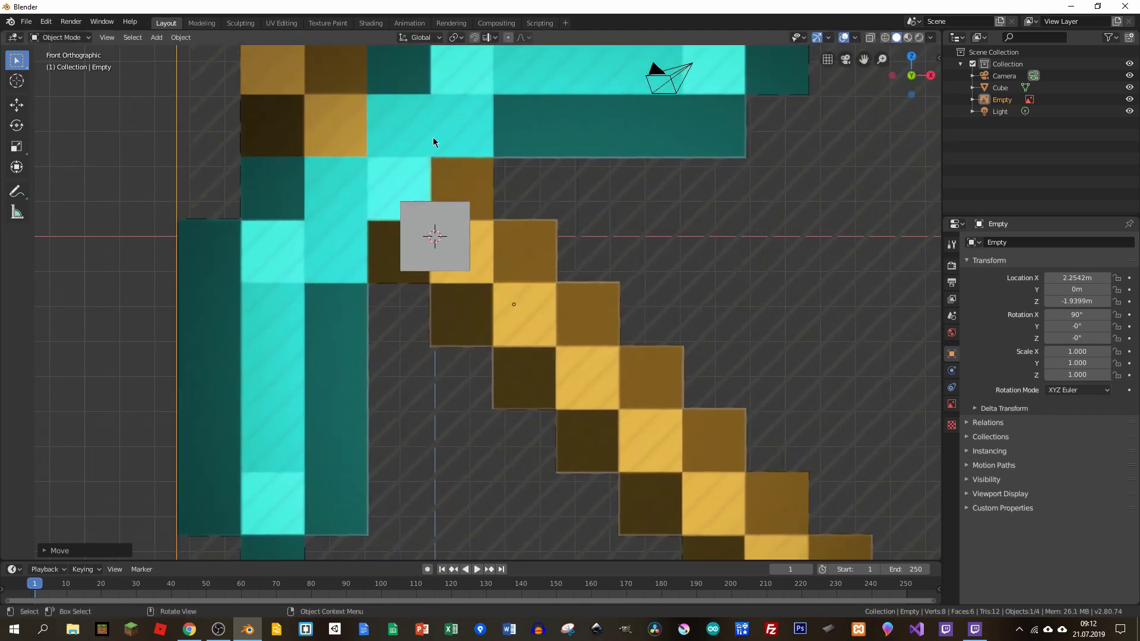
key("g")
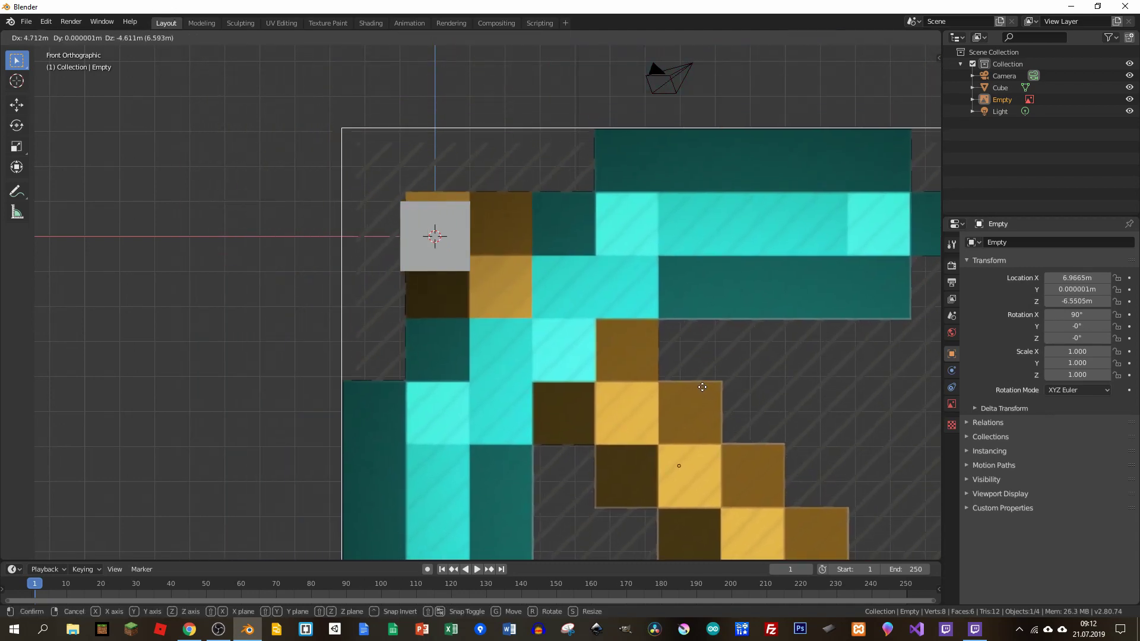
left_click(701, 404)
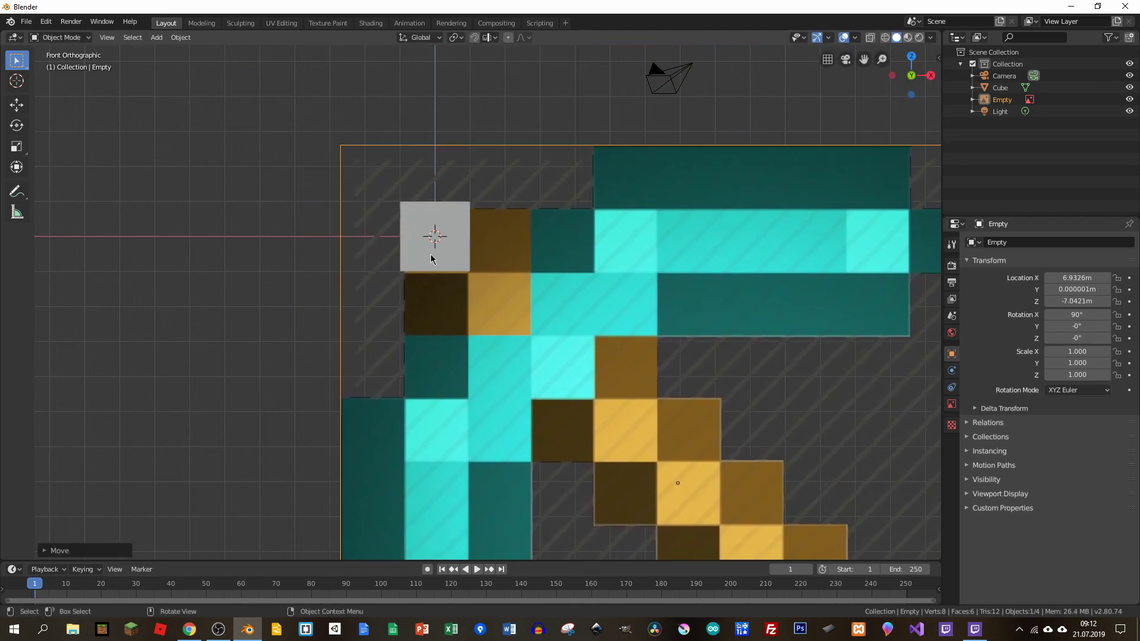
left_click_drag(340, 146, 202, 53)
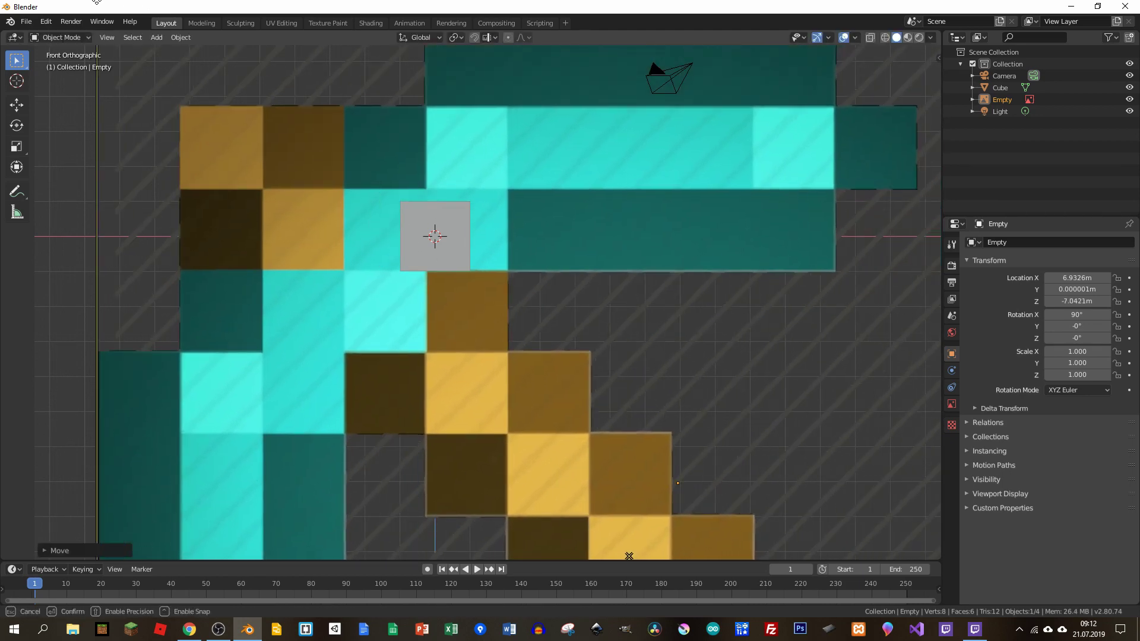
key("g")
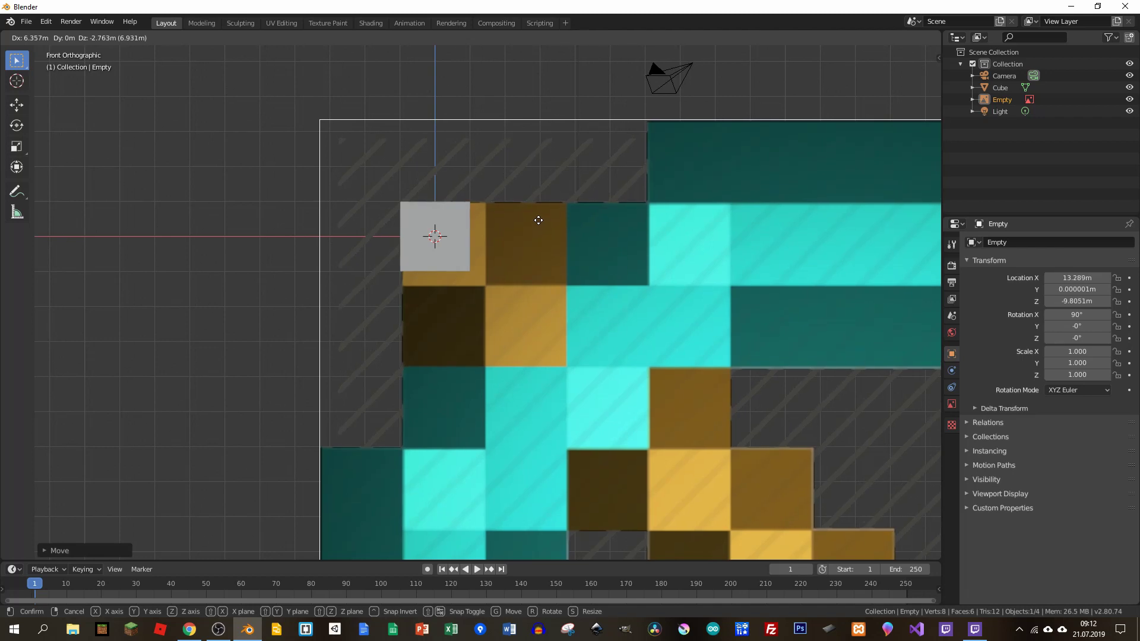
left_click(494, 190)
left_click_drag(276, 88, 380, 186)
key("g")
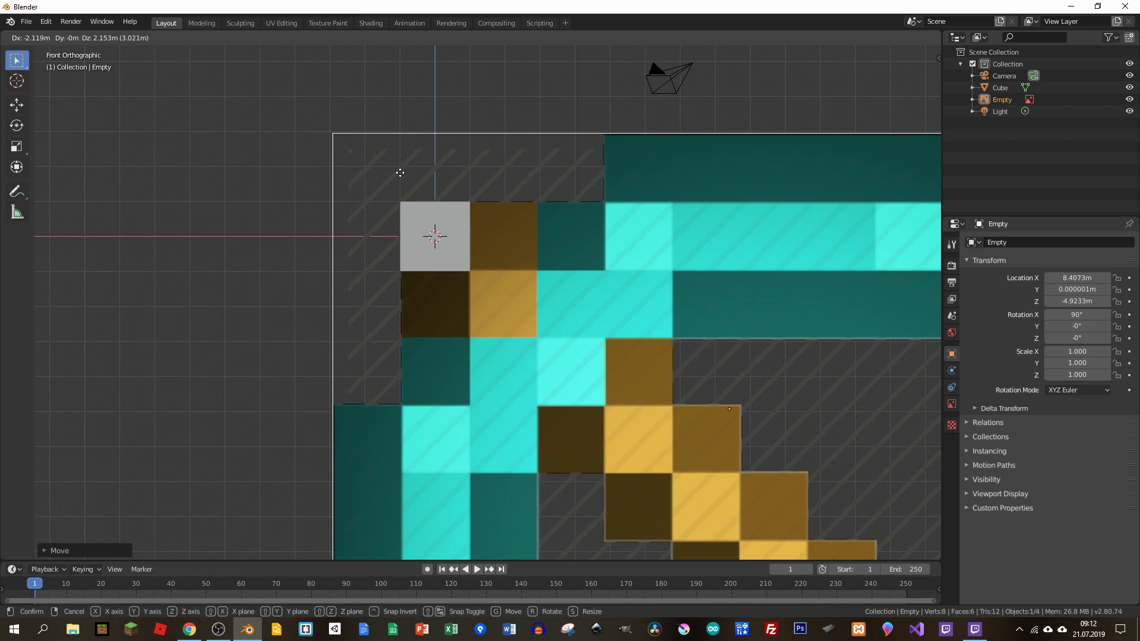
left_click(400, 173)
mouse_move(332, 134)
left_mouse_down()
mouse_move(321, 122)
mouse_move(430, 204)
left_mouse_up()
scroll(430, 204, "down", 3)
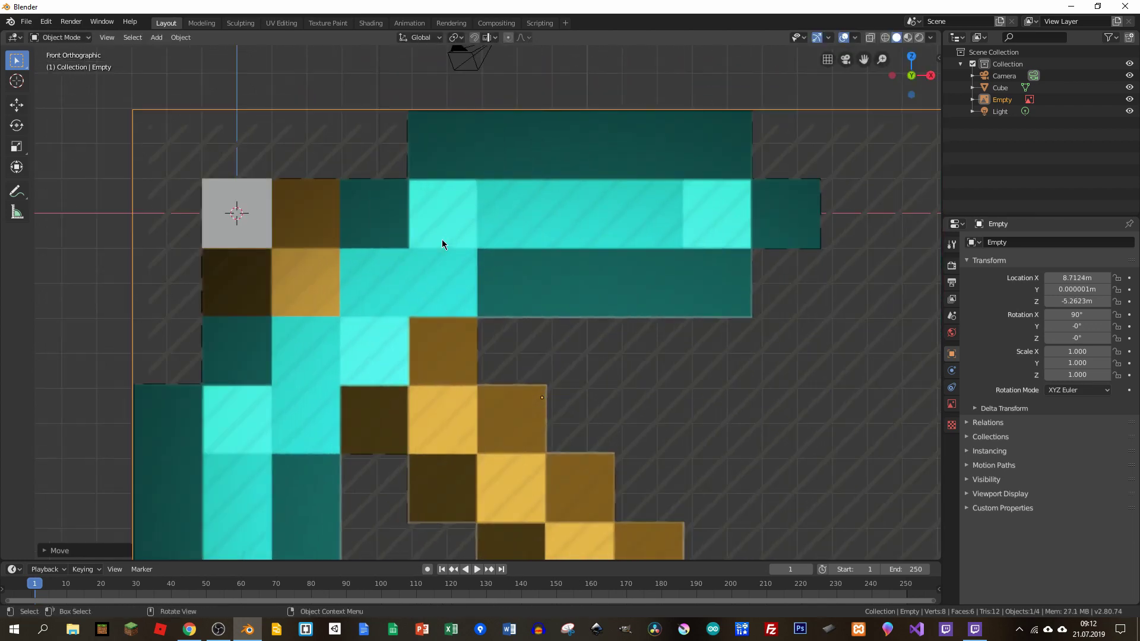
scroll(442, 240, "up", 3)
Select the cube's right face in Edit Mode face-select and view it from the front
left_click(257, 233)
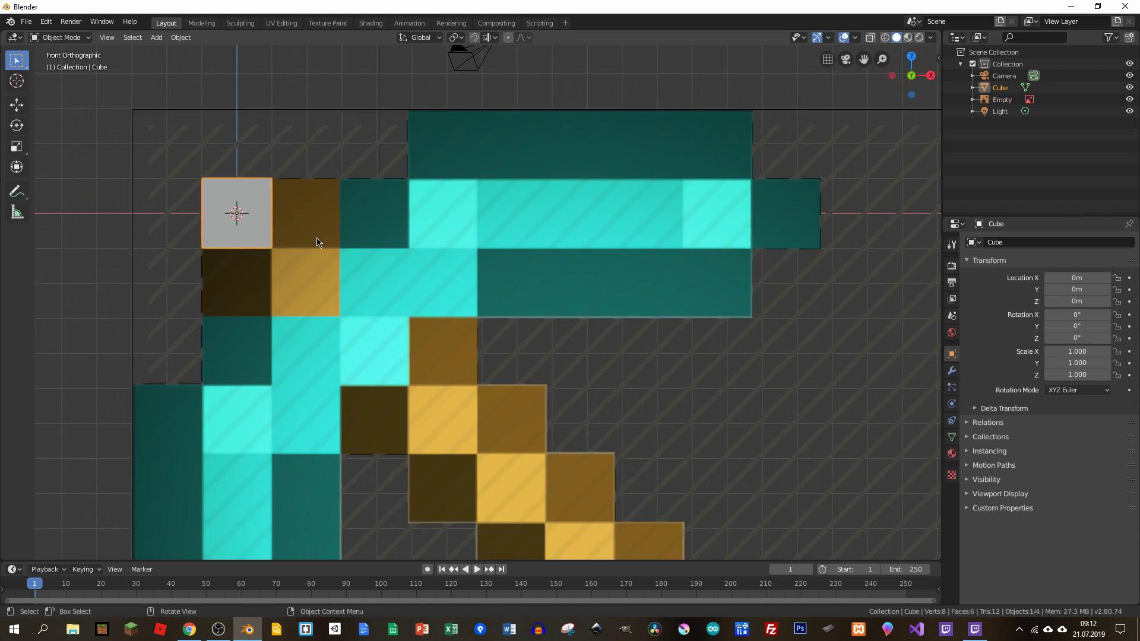
key("Tab")
mouse_move(292, 215)
middle_mouse_down("shift")
mouse_move(565, 222)
mouse_move(457, 218)
middle_mouse_up("shift")
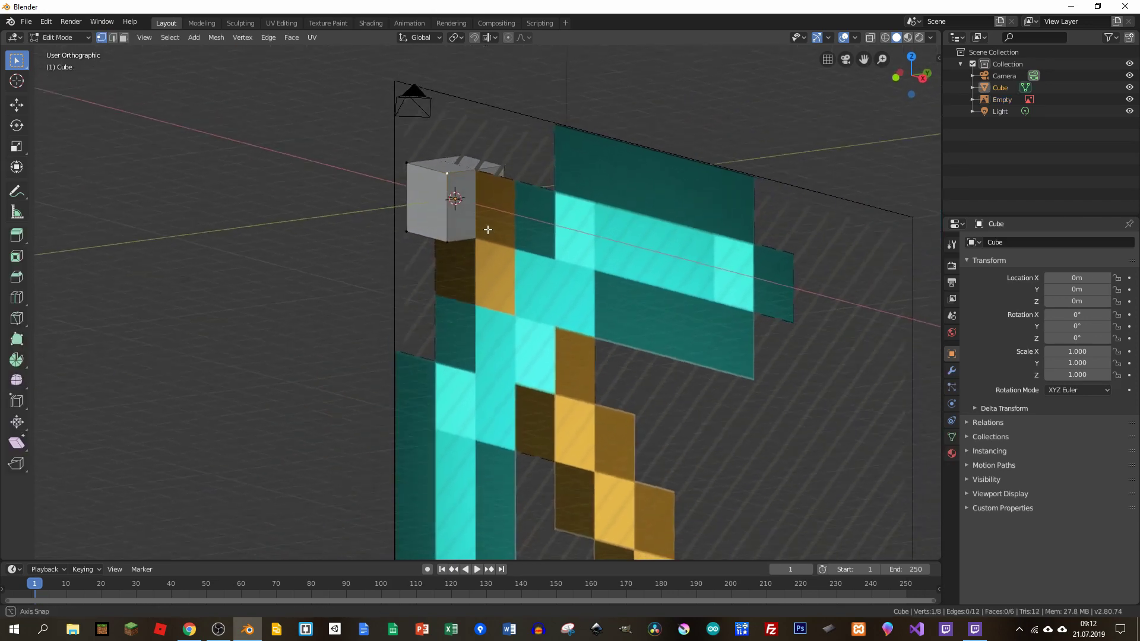
scroll(457, 218, "up", 4)
left_click(124, 38)
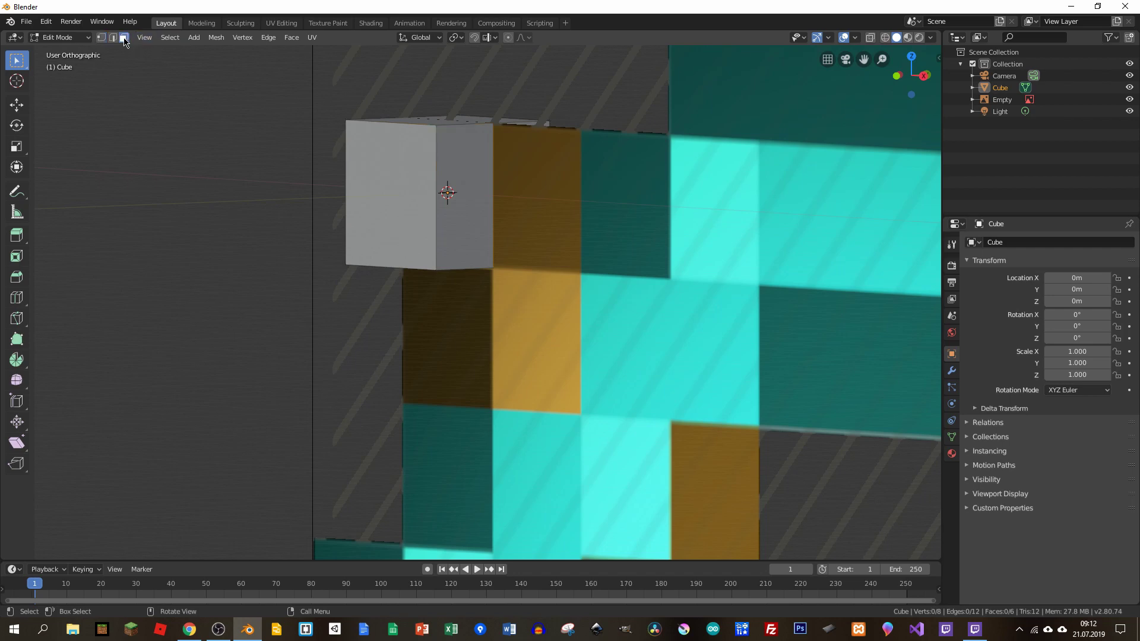
left_click(474, 198)
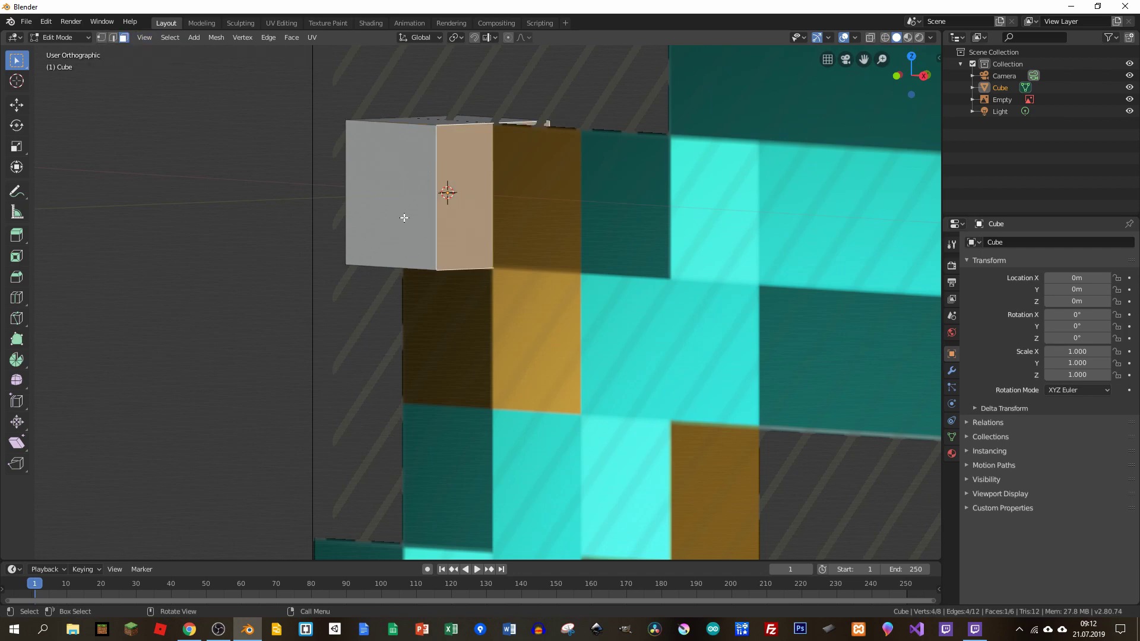
key("ctrl+z")
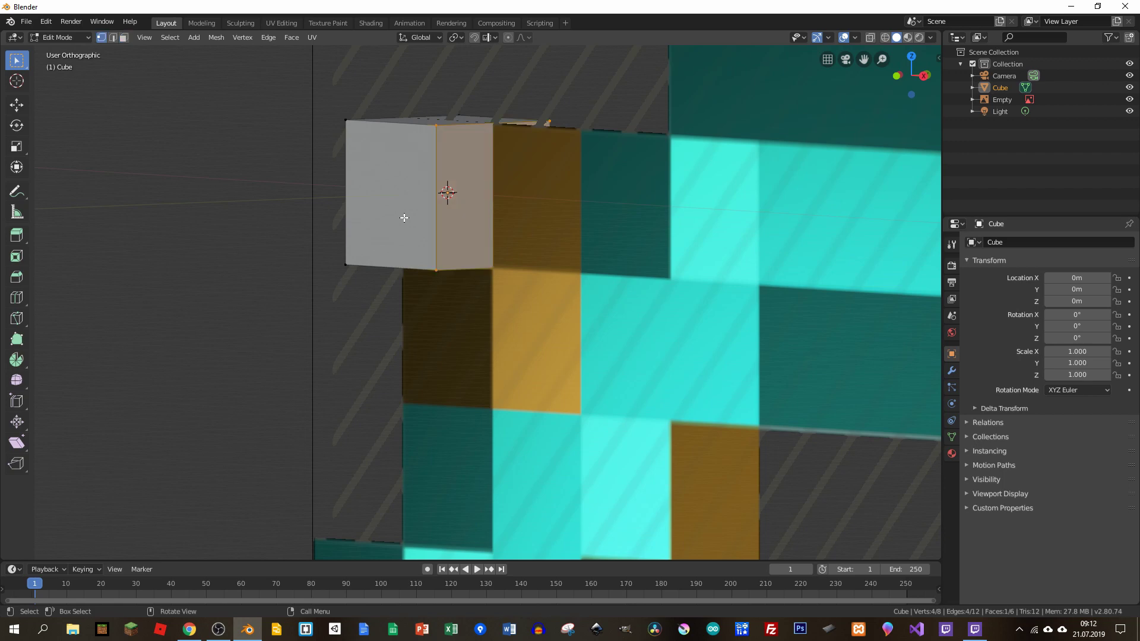
key("ctrl+shift+z")
mouse_move(552, 247)
middle_mouse_down()
mouse_move(513, 214)
mouse_move(479, 211)
middle_mouse_up()
scroll(468, 210, "down", 5)
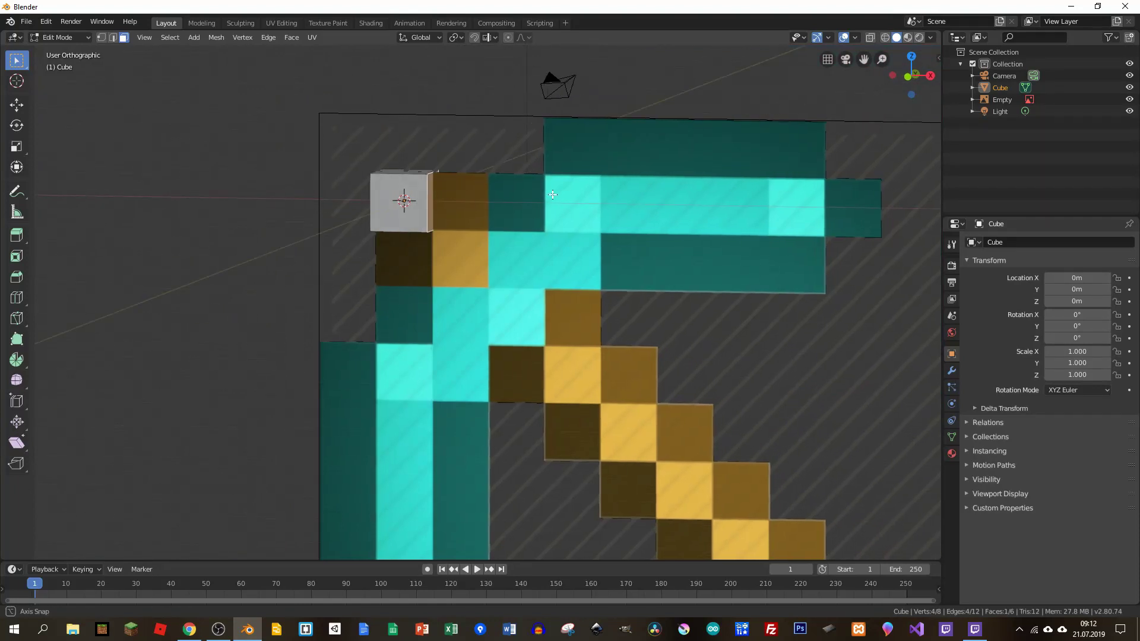
key("KP_1")
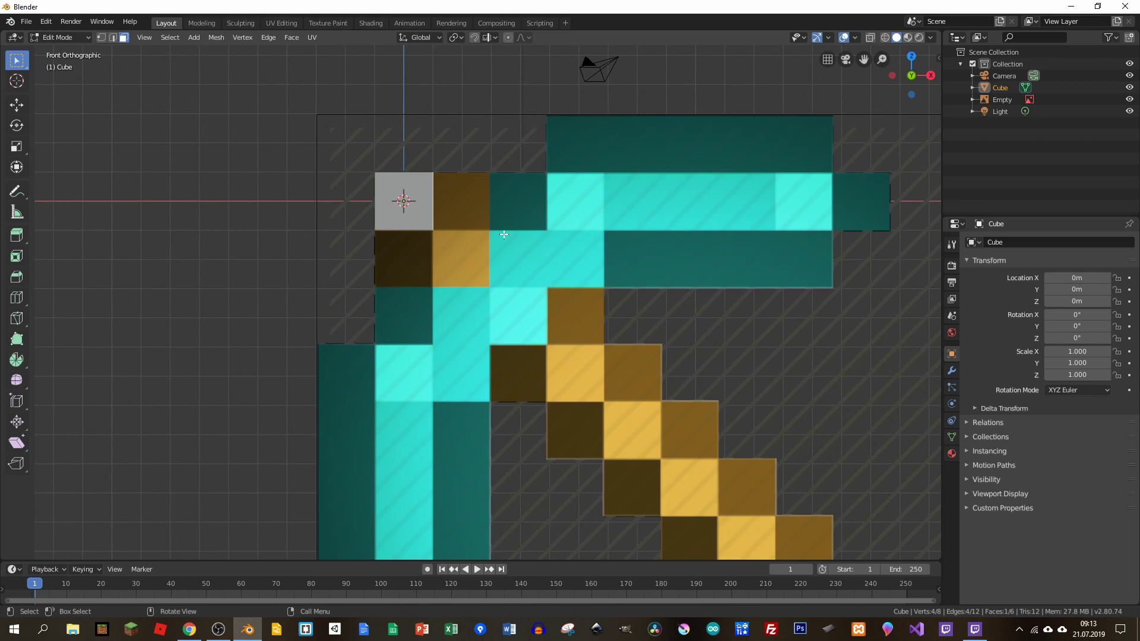
scroll(452, 199, "up", 3)
scroll(461, 212, "up", 1)
scroll(574, 243, "down", 3)
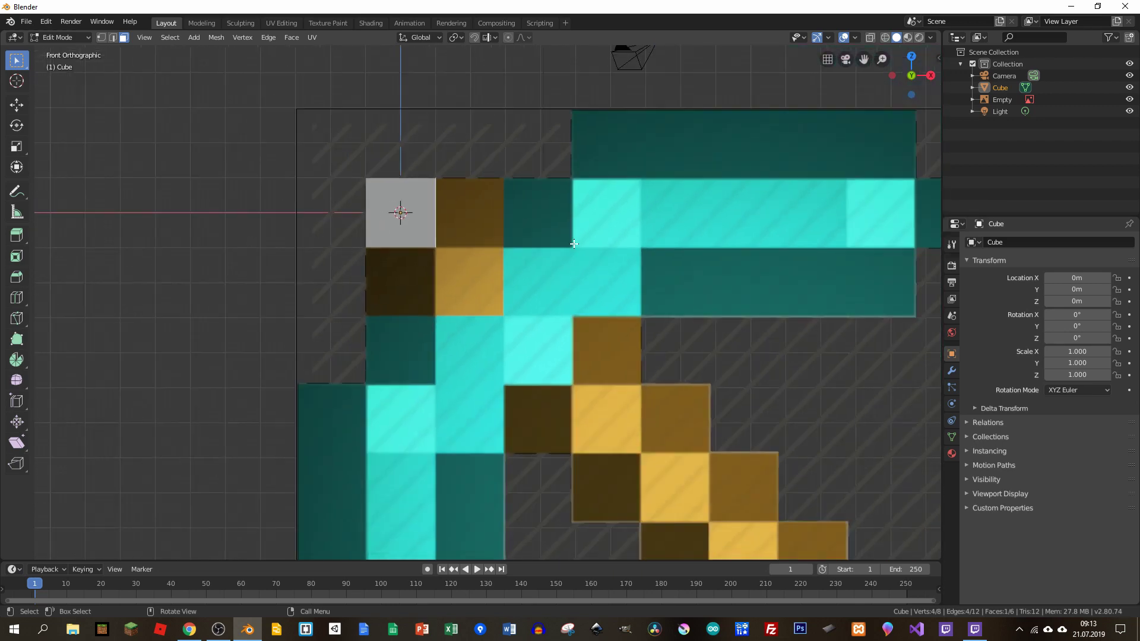
Extrude the right face along X (2, then 1, then 2) into a four-tile bar
type("ex2")
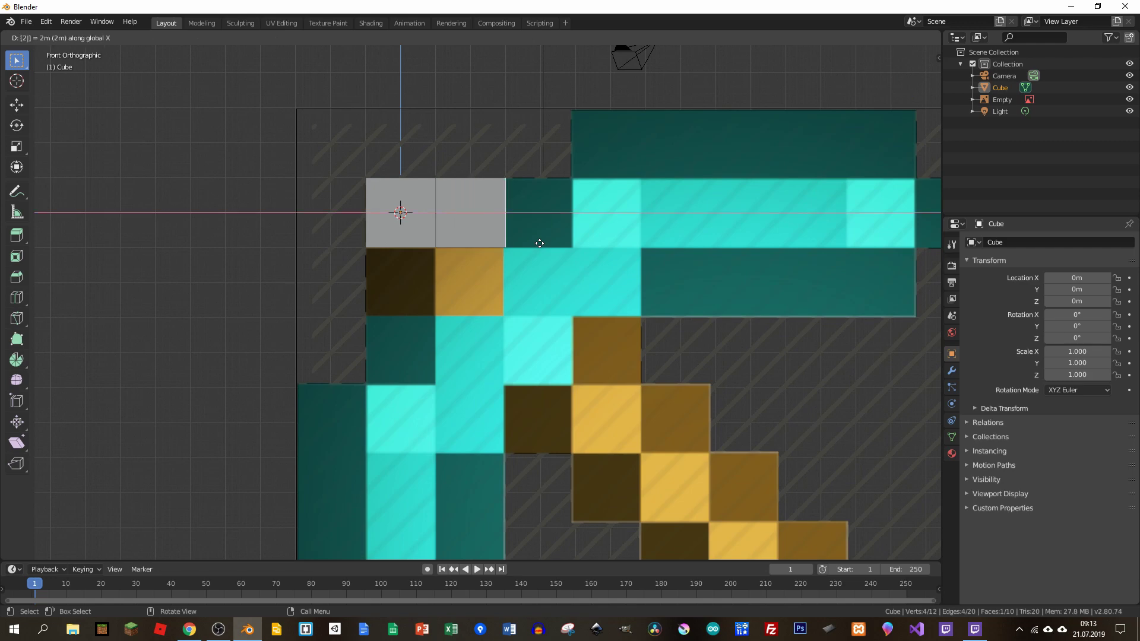
middle_click_drag(540, 244, 497, 244)
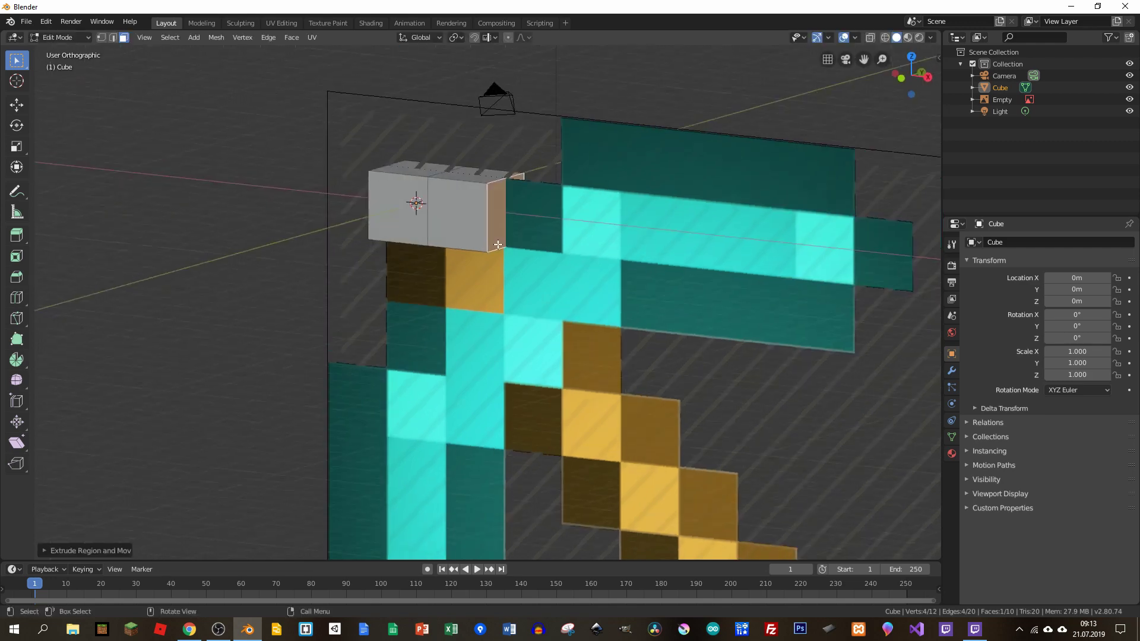
key("e")
key("1")
type("2")
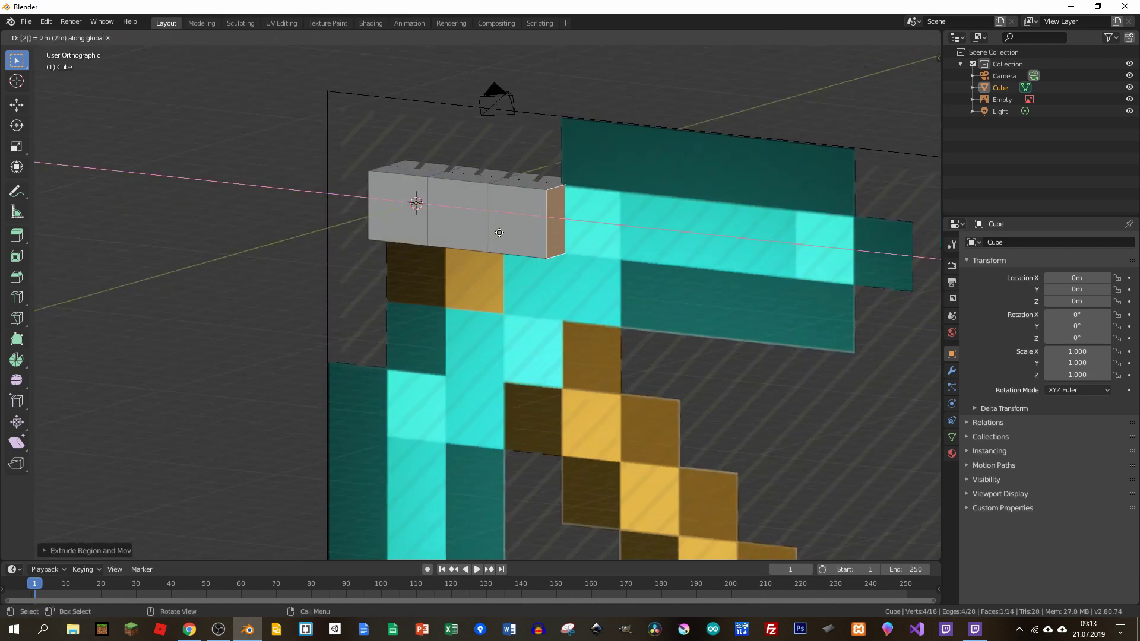
key("Return")
type("e")
type("2")
key("Return")
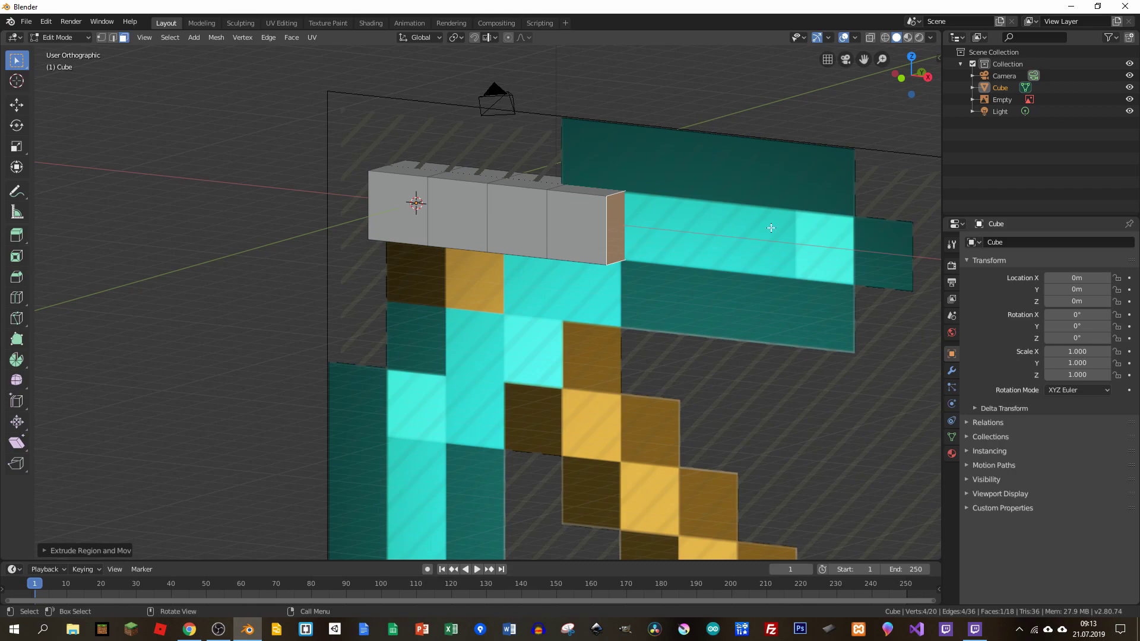
Return to Object Mode and orbit around the finished top-row bar
key("Tab")
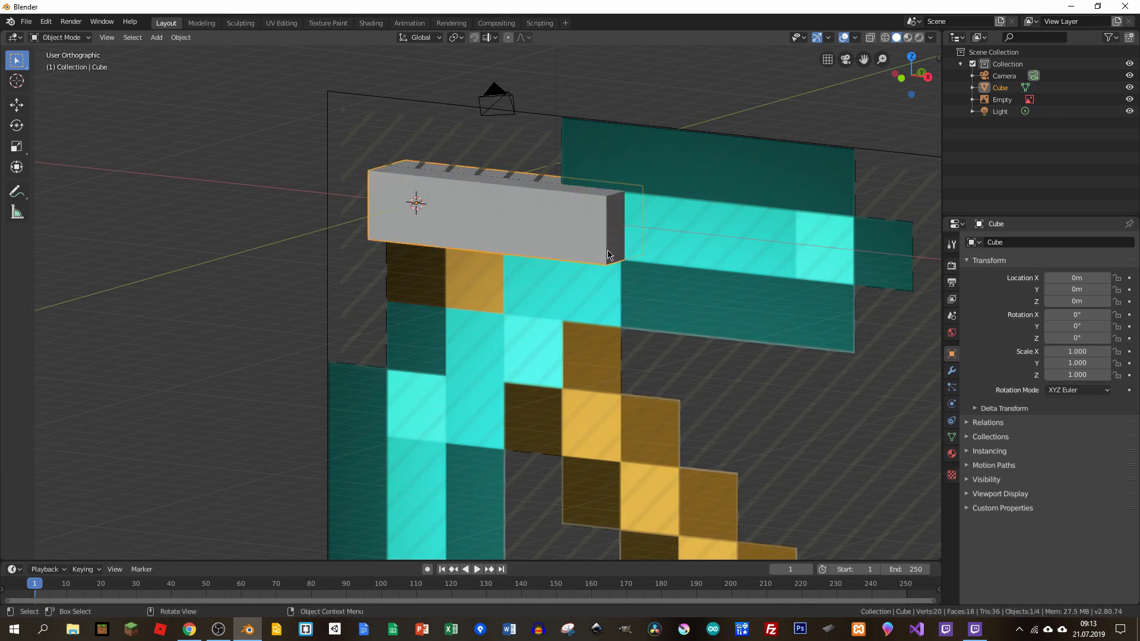
mouse_move(606, 259)
middle_mouse_down()
mouse_move(505, 258)
mouse_move(649, 198)
mouse_move(723, 208)
mouse_move(764, 244)
mouse_move(664, 244)
mouse_move(609, 144)
mouse_move(700, 153)
mouse_move(683, 160)
middle_mouse_up()
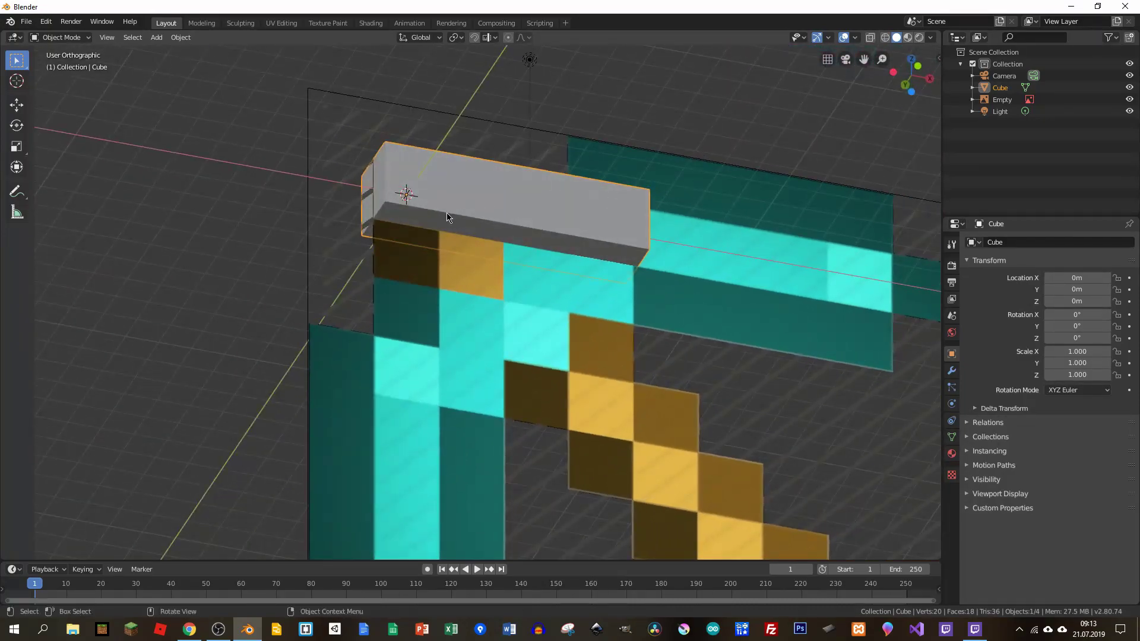
mouse_move(548, 216)
middle_mouse_down()
mouse_move(324, 247)
mouse_move(554, 273)
mouse_move(550, 261)
middle_mouse_up()
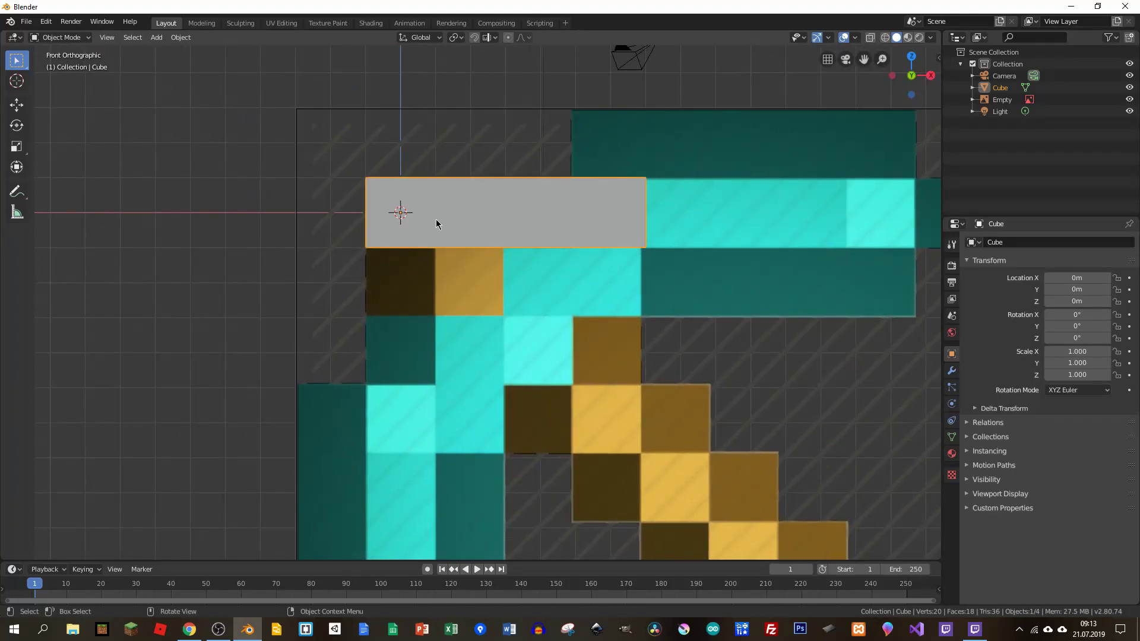
key("shift+a")
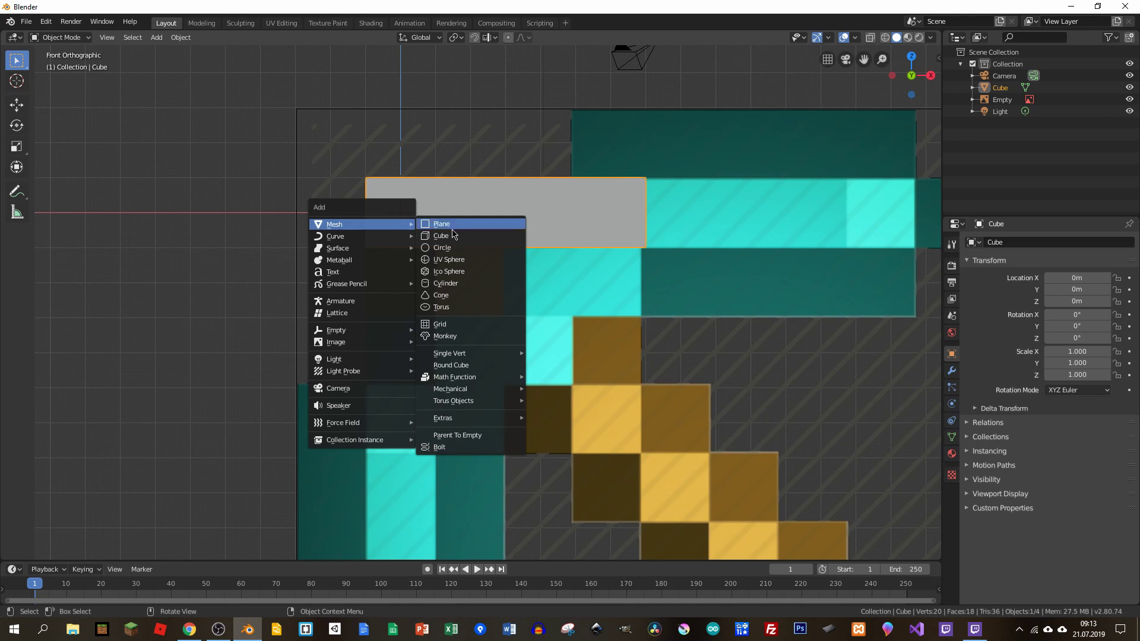
Add a new cube and move it down 2 units on Z
left_click(449, 238)
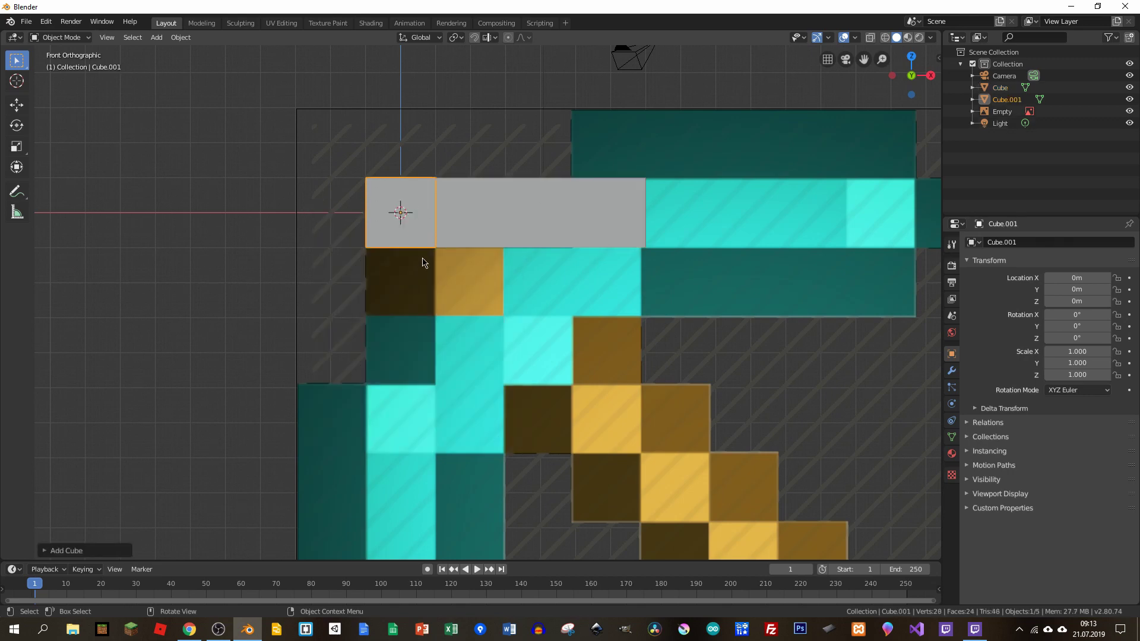
type("gz")
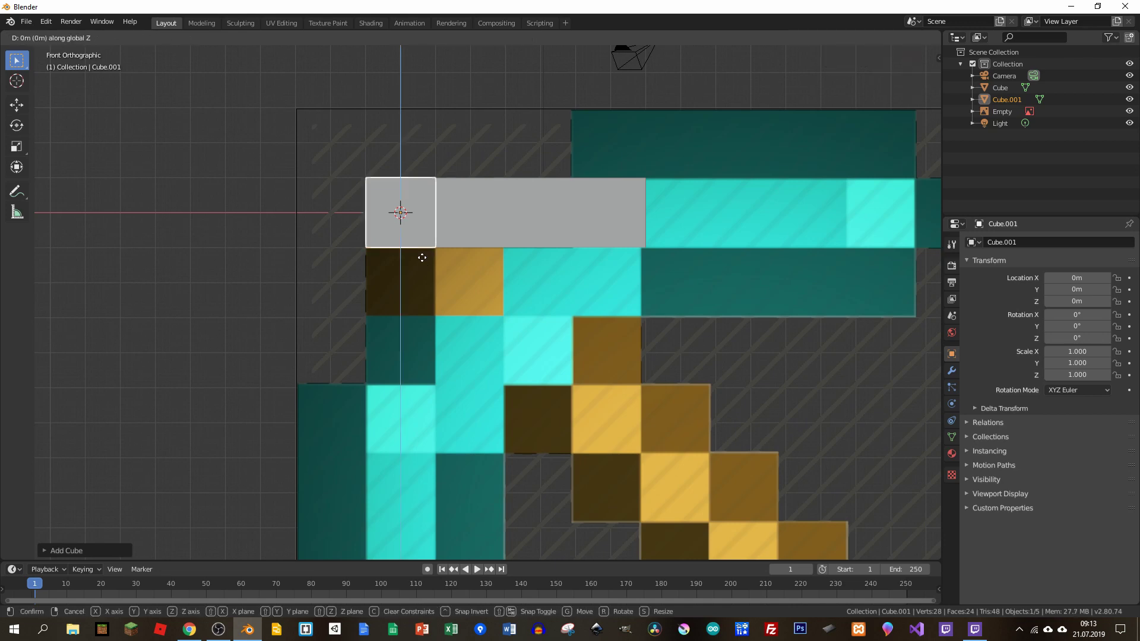
type("-2")
key("Return")
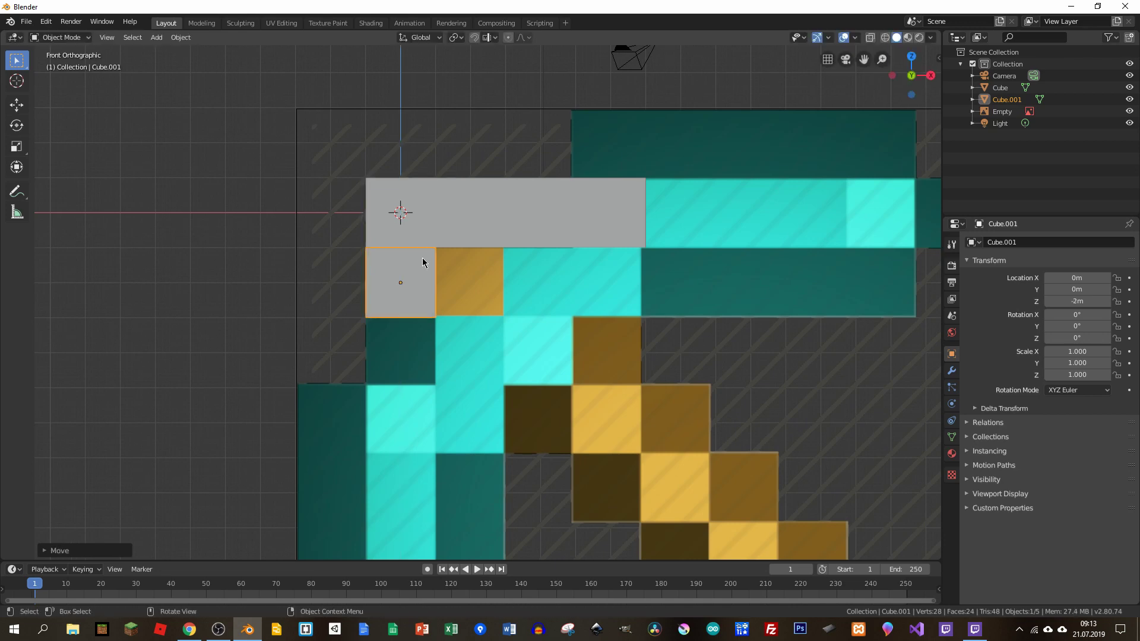
middle_click_drag(423, 262, 380, 232)
Give the new cube an Array modifier and raise its count to 8
left_click(951, 370)
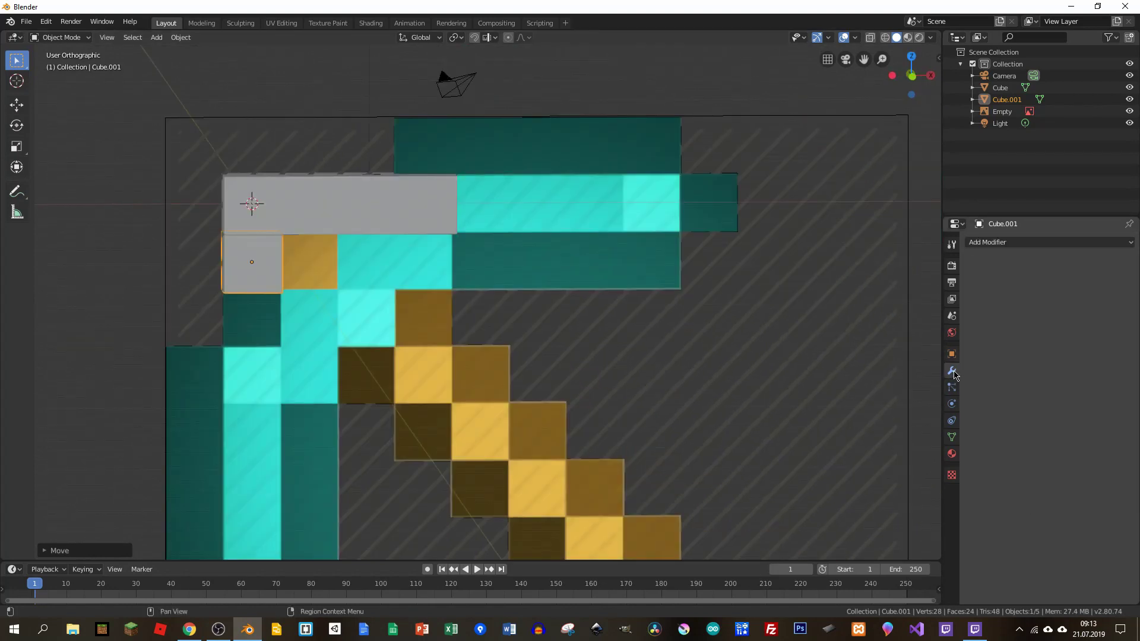
left_click(1007, 244)
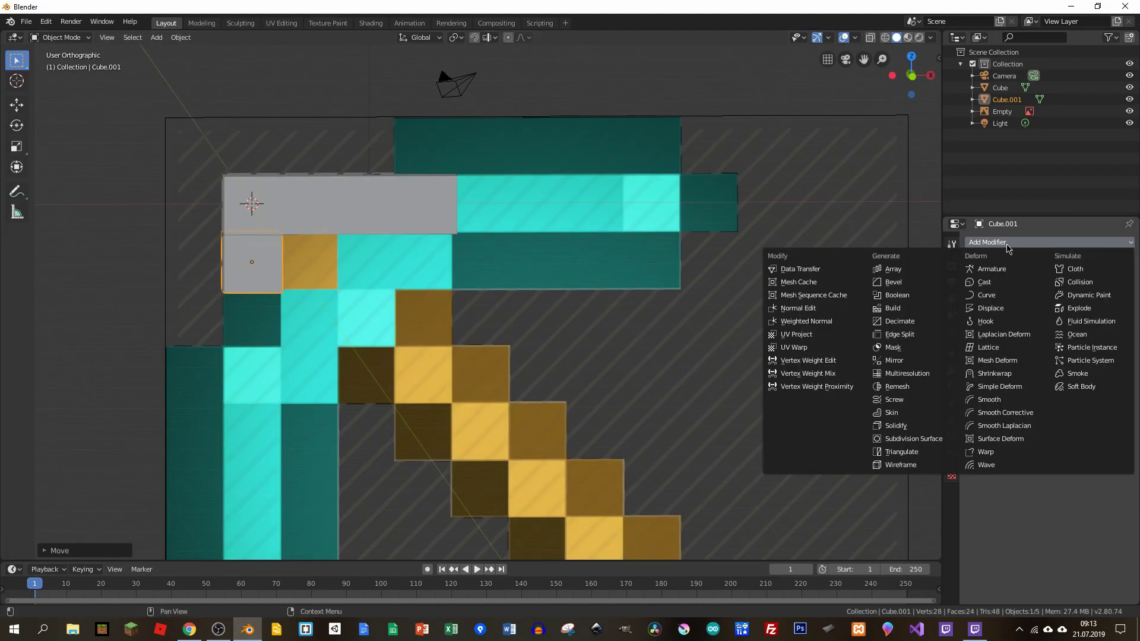
left_click(896, 272)
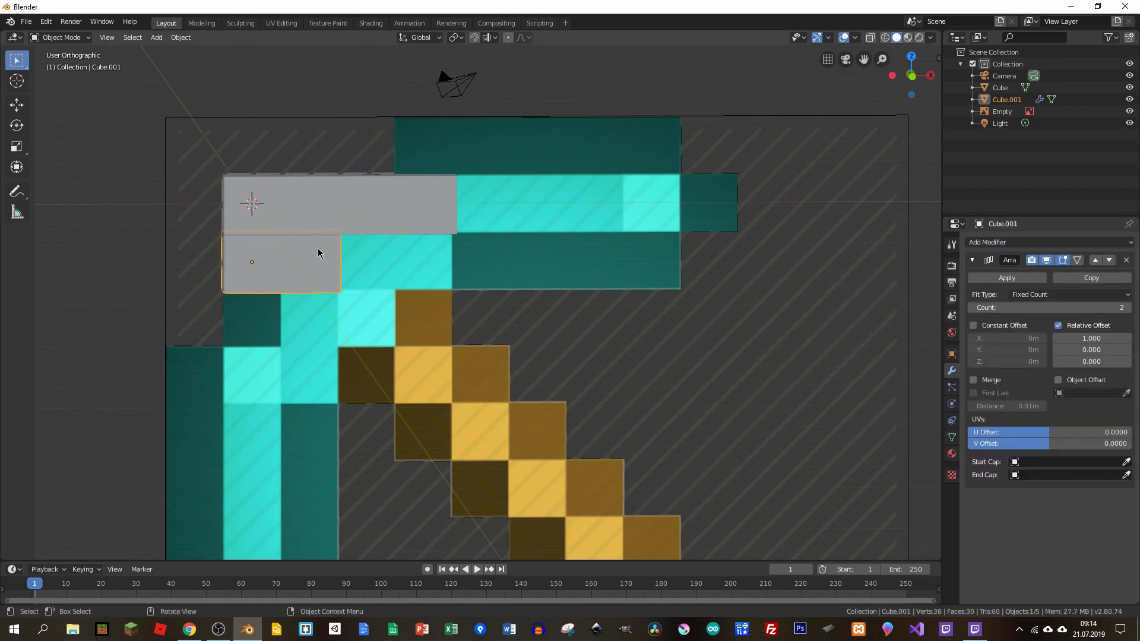
middle_click_drag(335, 273, 464, 257)
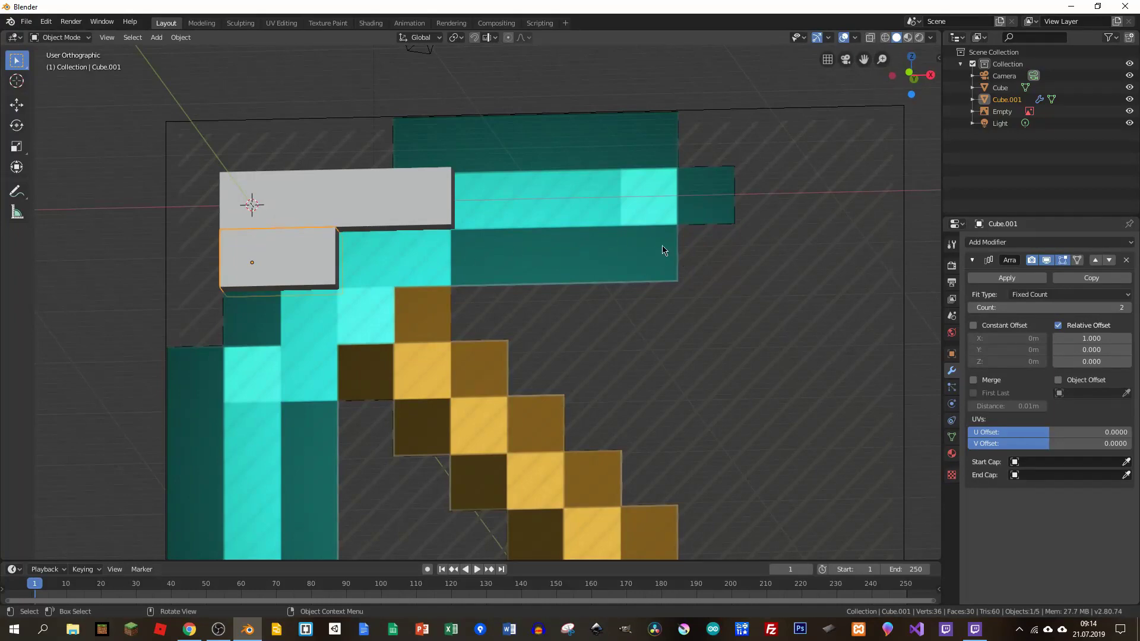
left_click(1128, 307)
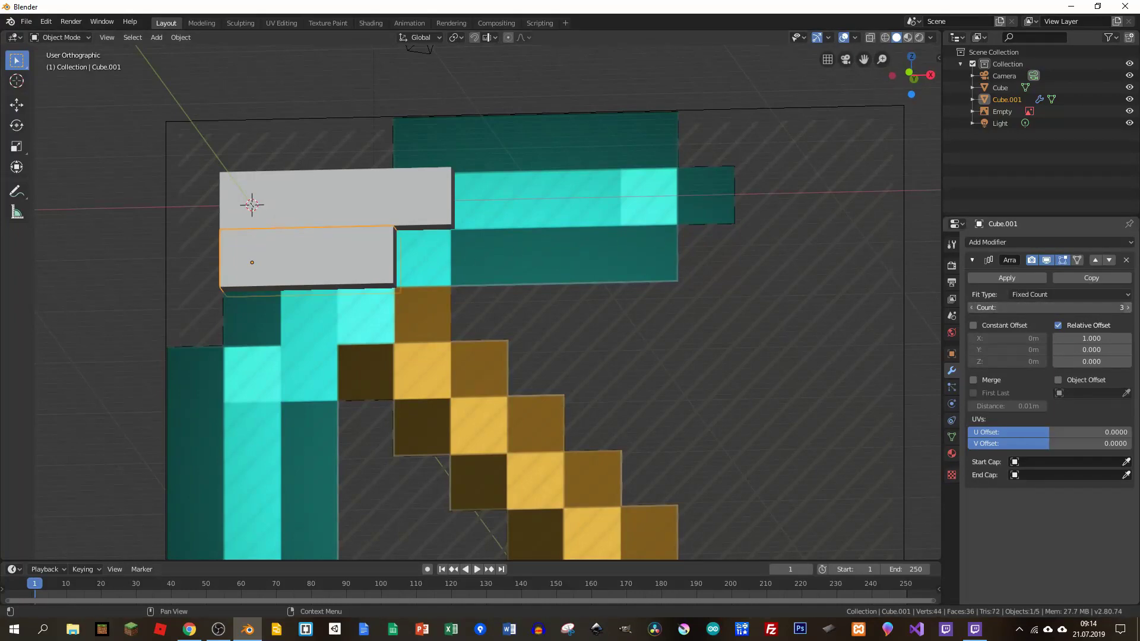
left_click(1127, 308)
left_click(1128, 307)
key("KP_1")
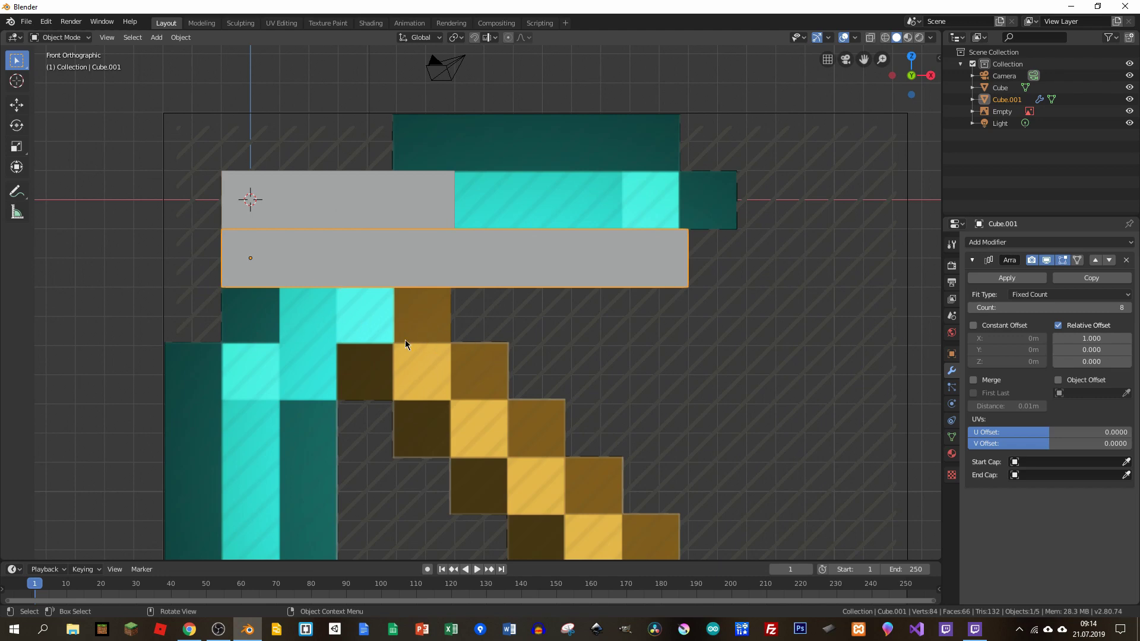
scroll(423, 344, "up", 1)
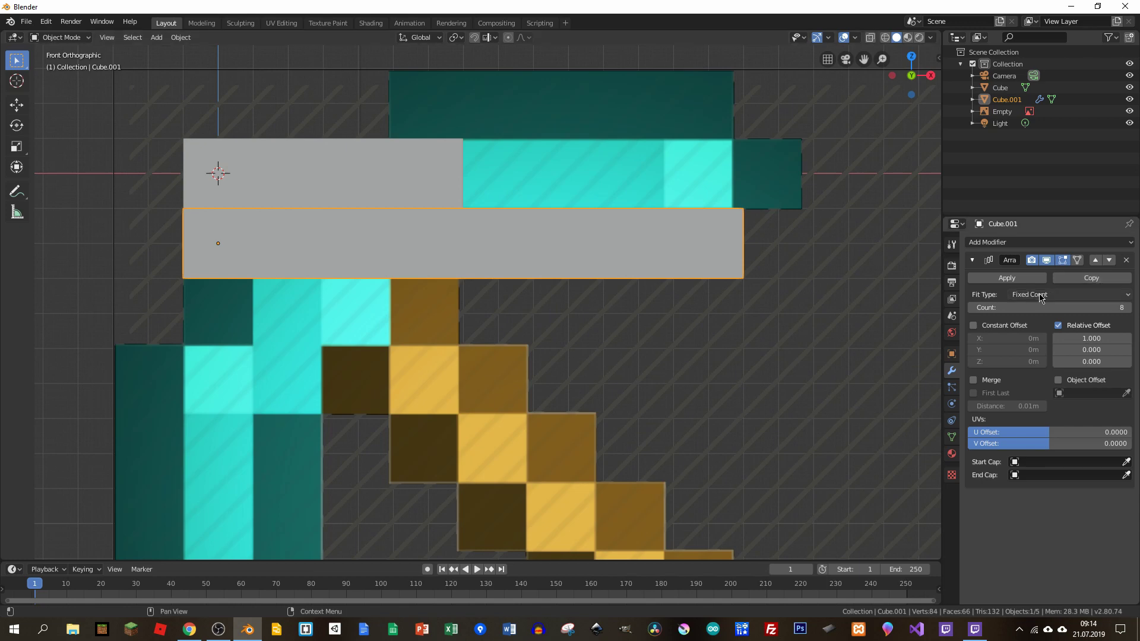
Apply Cube.001's Array modifier and inspect the eight-cube bar in Edit Mode
left_click(1007, 278)
key("Tab")
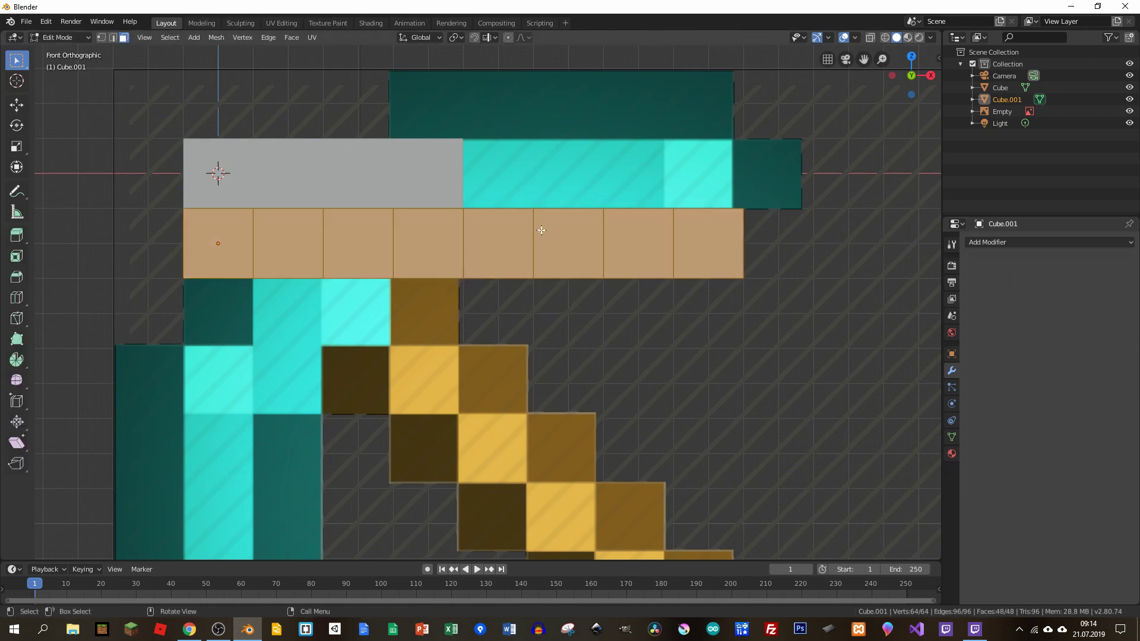
mouse_move(606, 231)
middle_mouse_down()
mouse_move(469, 188)
mouse_move(635, 196)
mouse_move(579, 203)
mouse_move(564, 176)
mouse_move(571, 119)
middle_mouse_up()
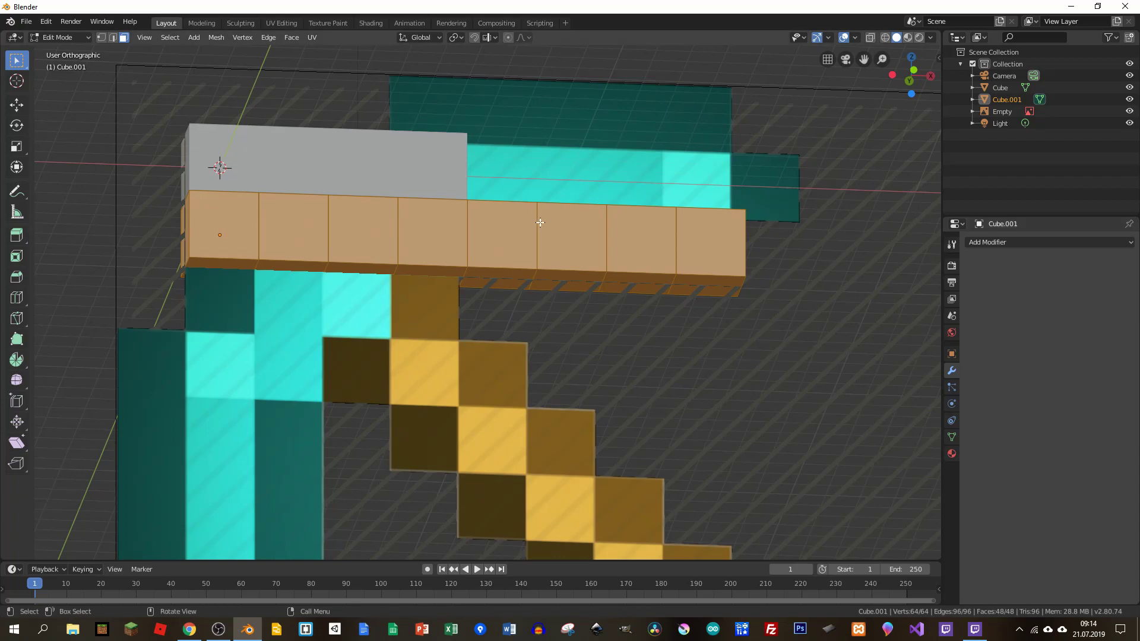
key("Tab")
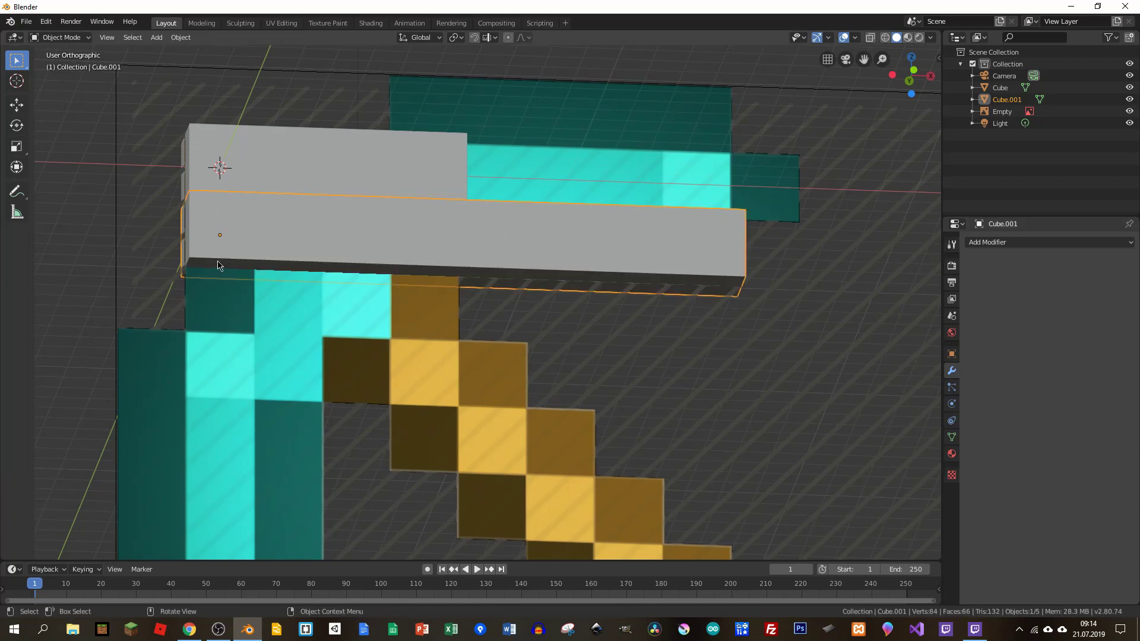
mouse_move(211, 268)
middle_mouse_down()
mouse_move(212, 298)
mouse_move(216, 274)
middle_mouse_up()
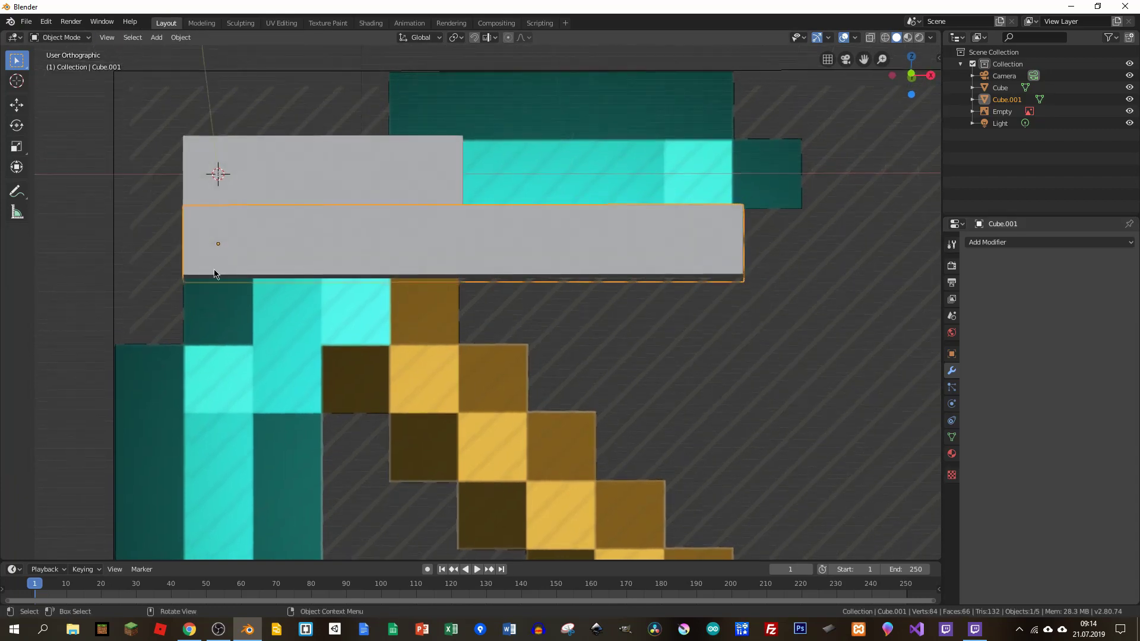
key("shift+a")
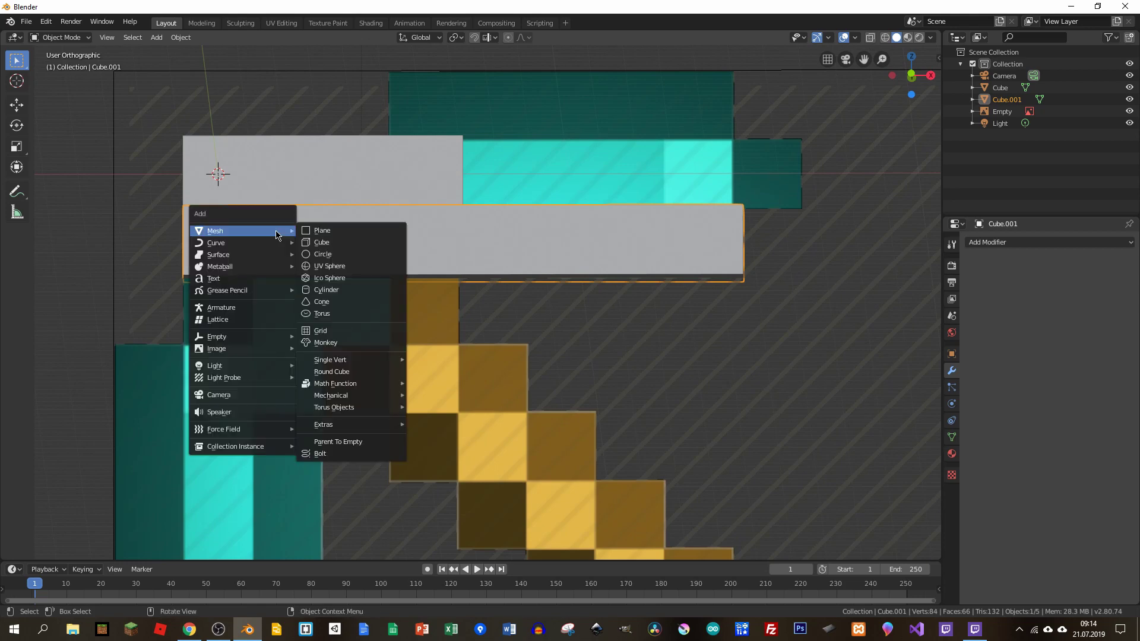
Add a cube and move it along Z to just below the middle bar's left end
left_click(322, 242)
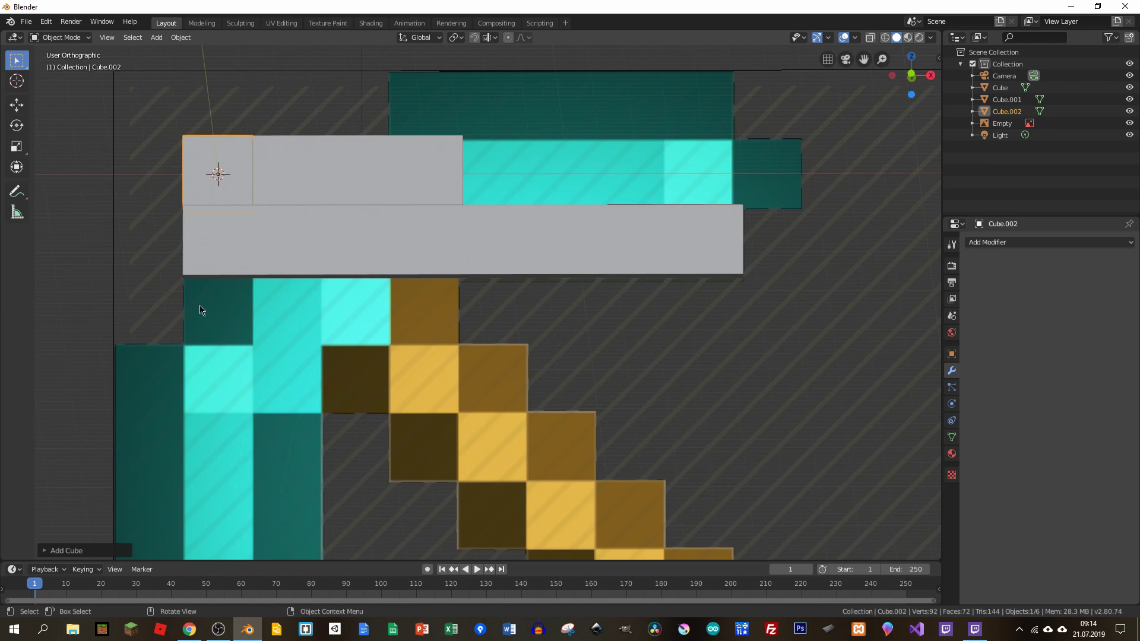
key("g")
key("z")
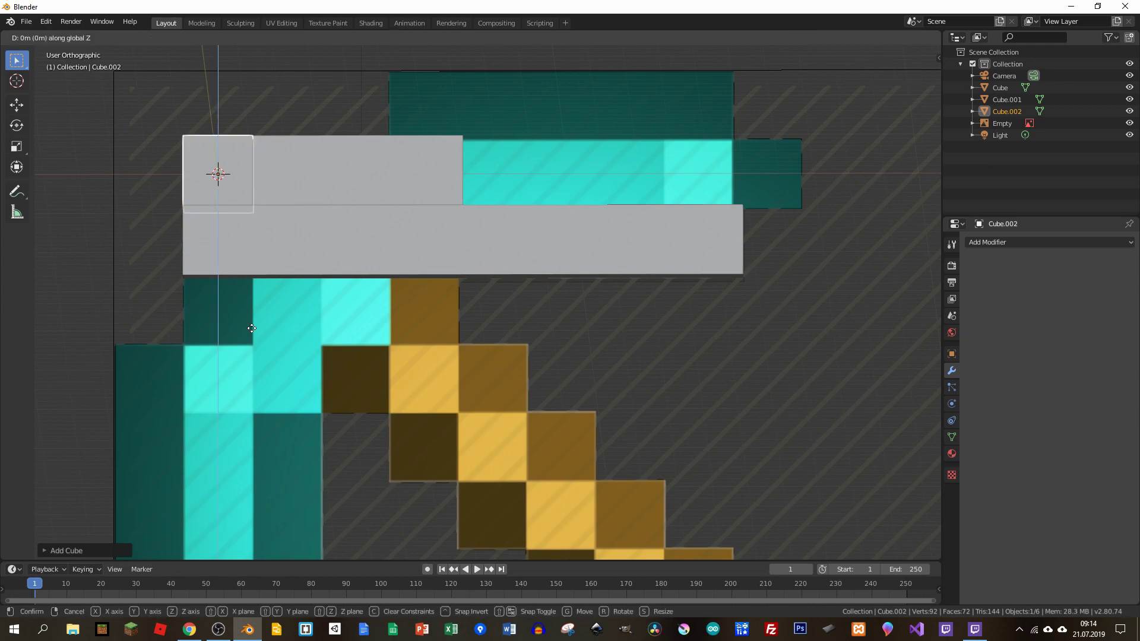
left_click(252, 329)
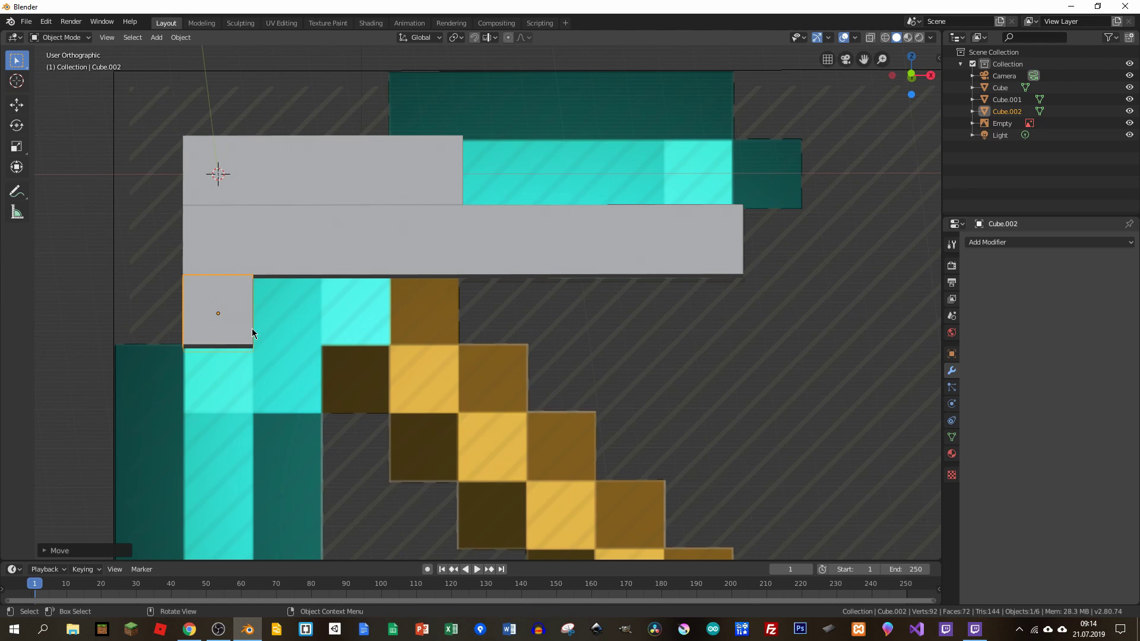
middle_click_drag(372, 282, 306, 304)
Add an Array modifier with Count 4 and check the row in Edit Mode
left_click(998, 242)
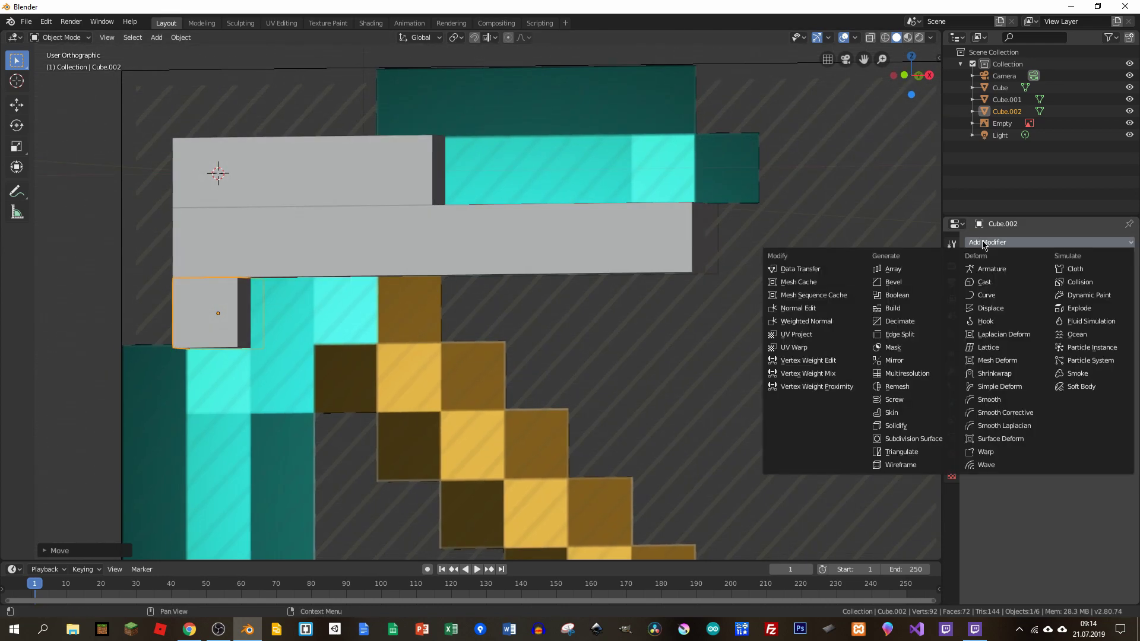
left_click(893, 269)
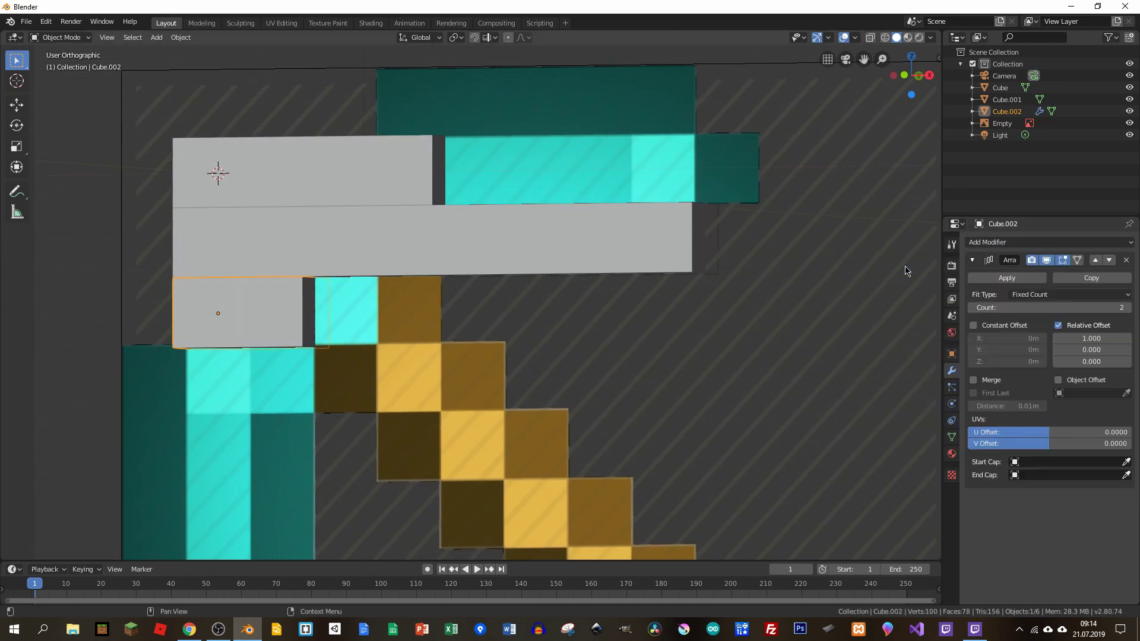
left_click(1128, 308)
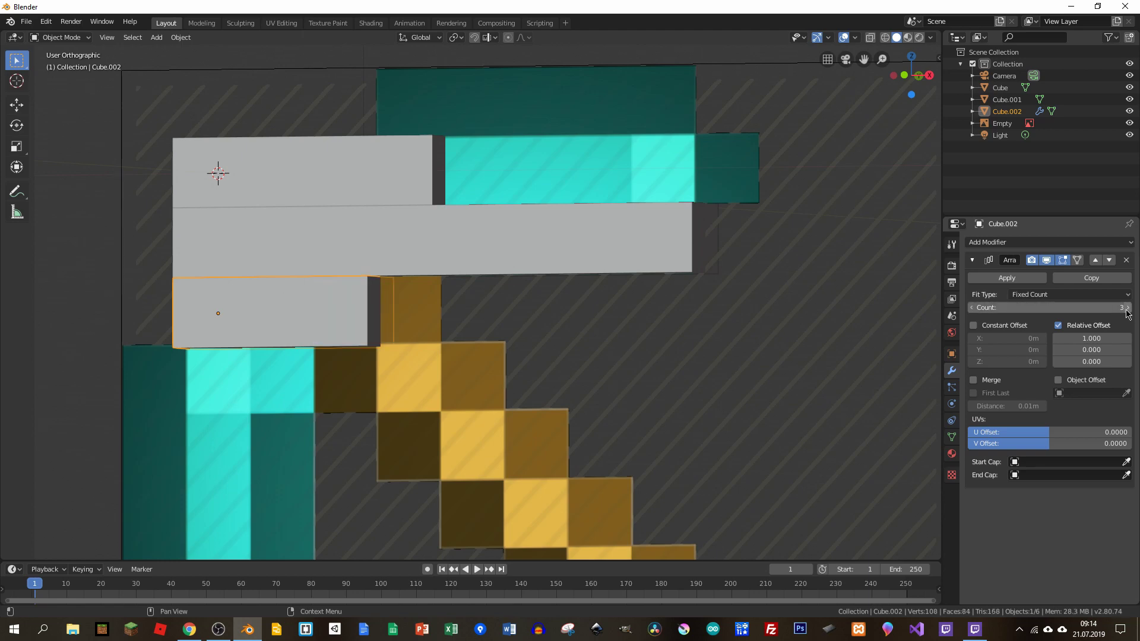
middle_click_drag(661, 305, 310, 306)
key("Tab")
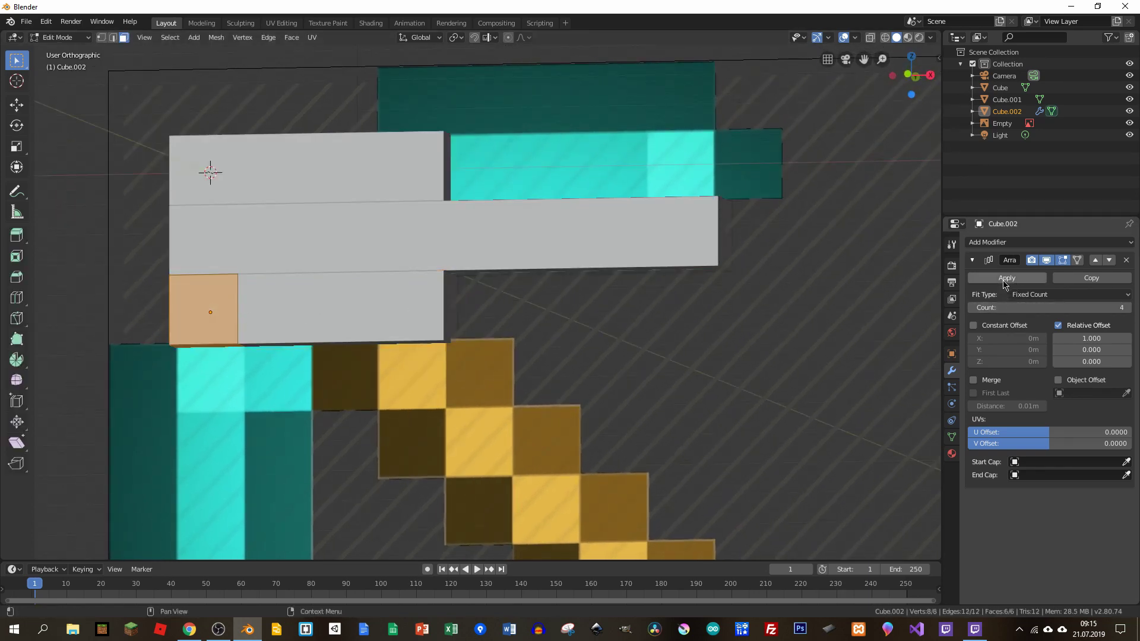
middle_click_drag(314, 338, 163, 321)
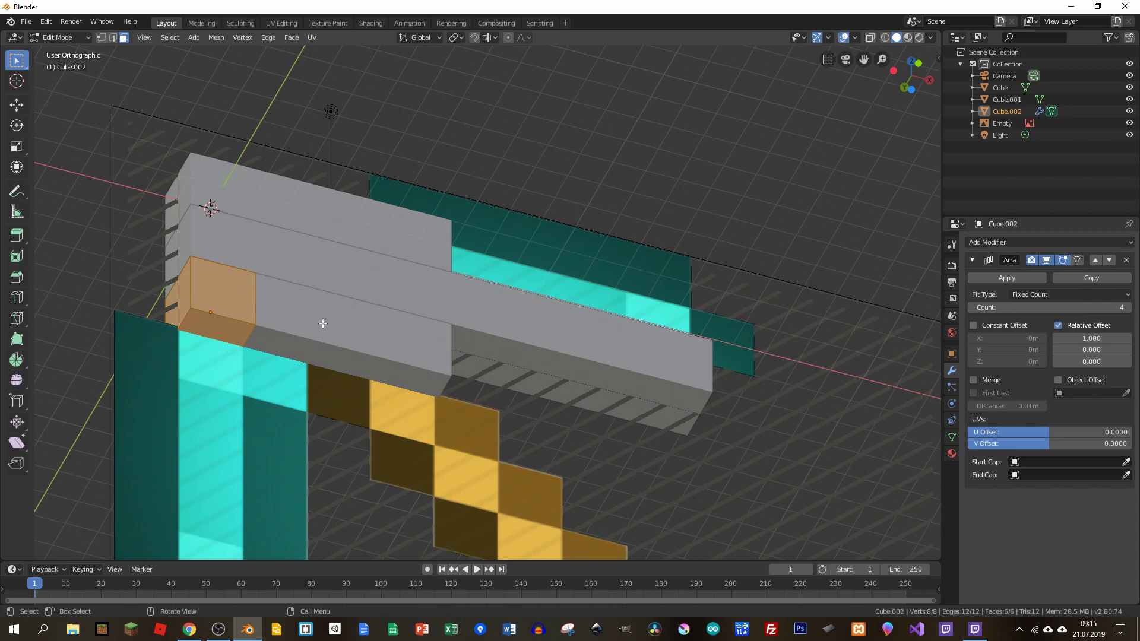
key("Tab")
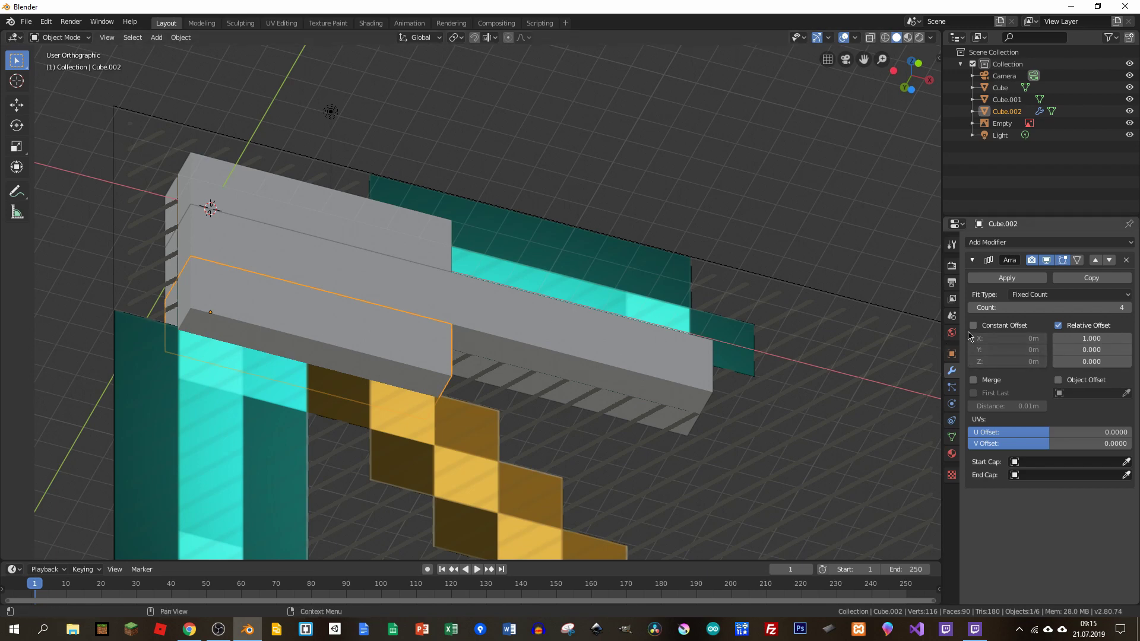
Apply Cube.002's four-cube Array and return to a centred front view
left_click(1007, 277)
key("Tab")
mouse_move(418, 284)
middle_mouse_down()
mouse_move(407, 334)
mouse_move(347, 298)
mouse_move(374, 350)
mouse_move(469, 285)
mouse_move(398, 308)
mouse_move(434, 291)
middle_mouse_up()
key("Tab")
scroll(458, 293, "down", 4)
scroll(443, 291, "up", 2)
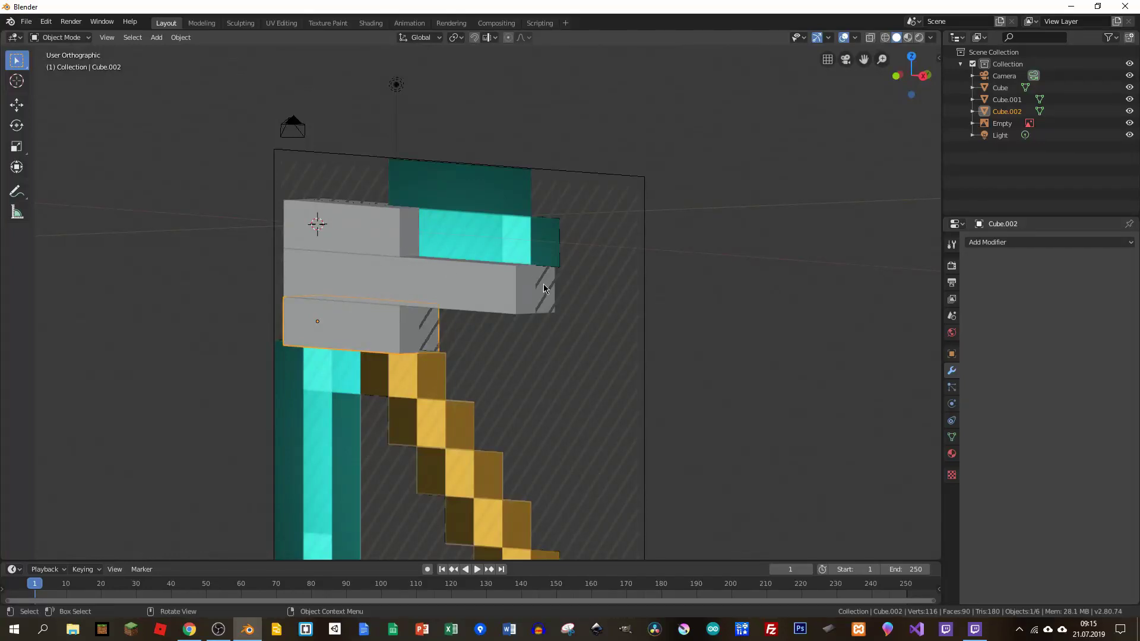
mouse_move(346, 265)
middle_mouse_down()
mouse_move(338, 283)
mouse_move(401, 290)
mouse_move(415, 267)
mouse_move(551, 269)
mouse_move(543, 296)
middle_mouse_up()
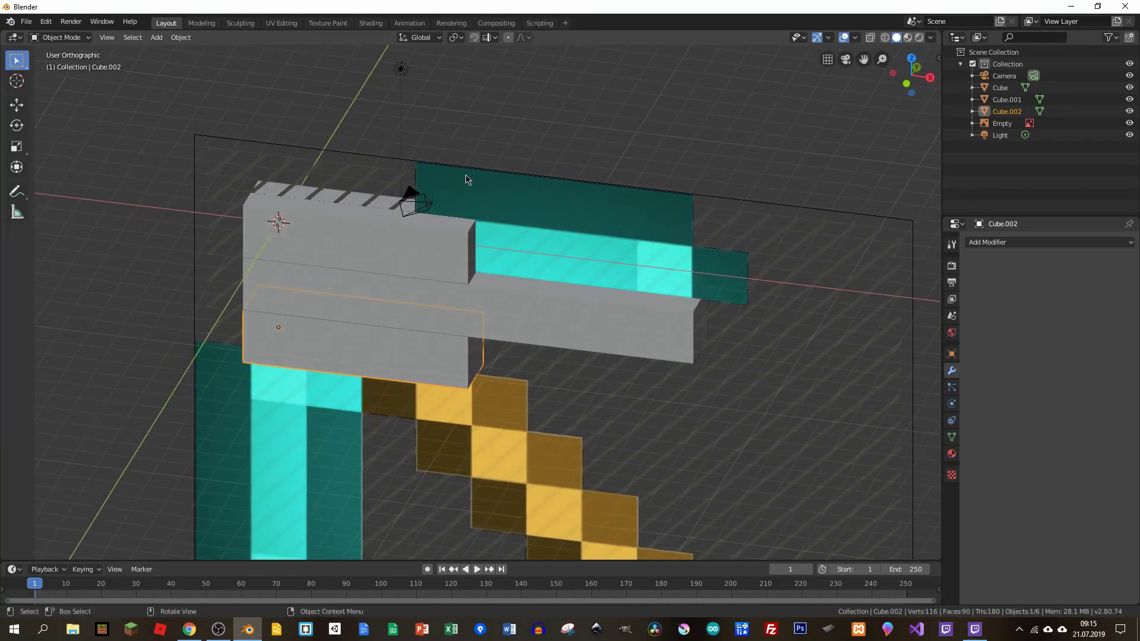
key("KP_1")
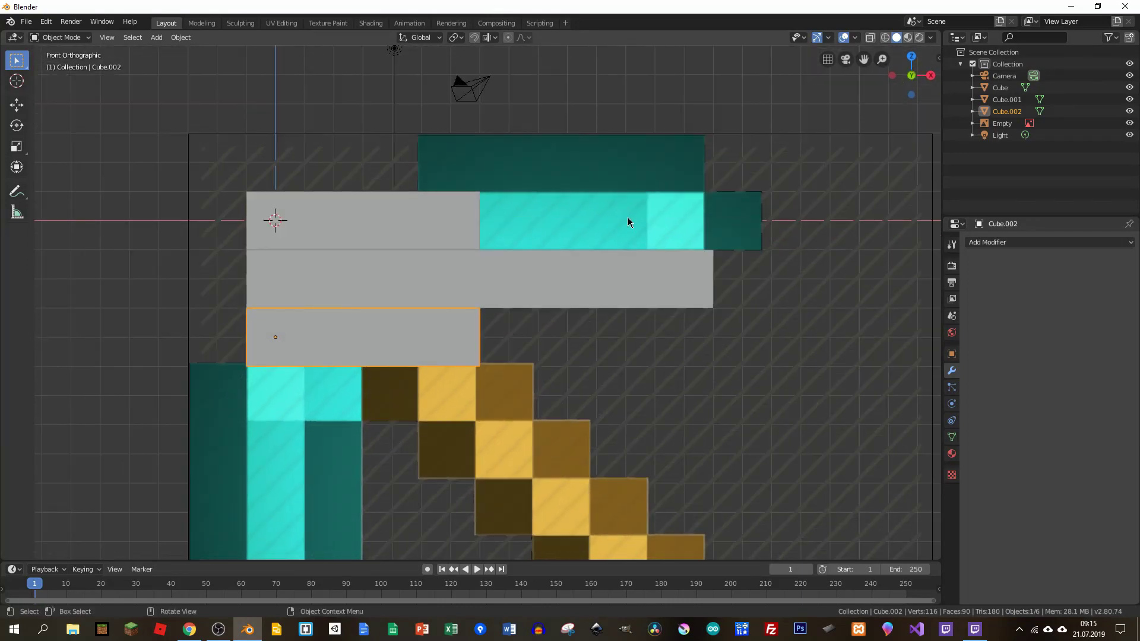
middle_click_drag(662, 209, 562, 216, "shift")
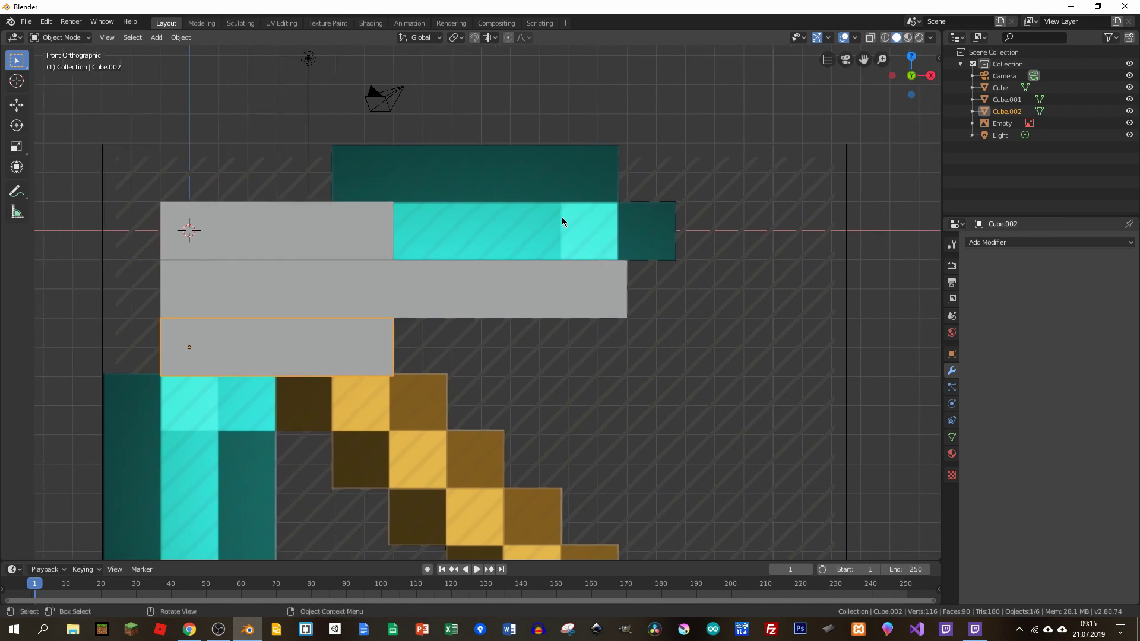
Select all three grey bars: top, middle and bottom
left_click(476, 283)
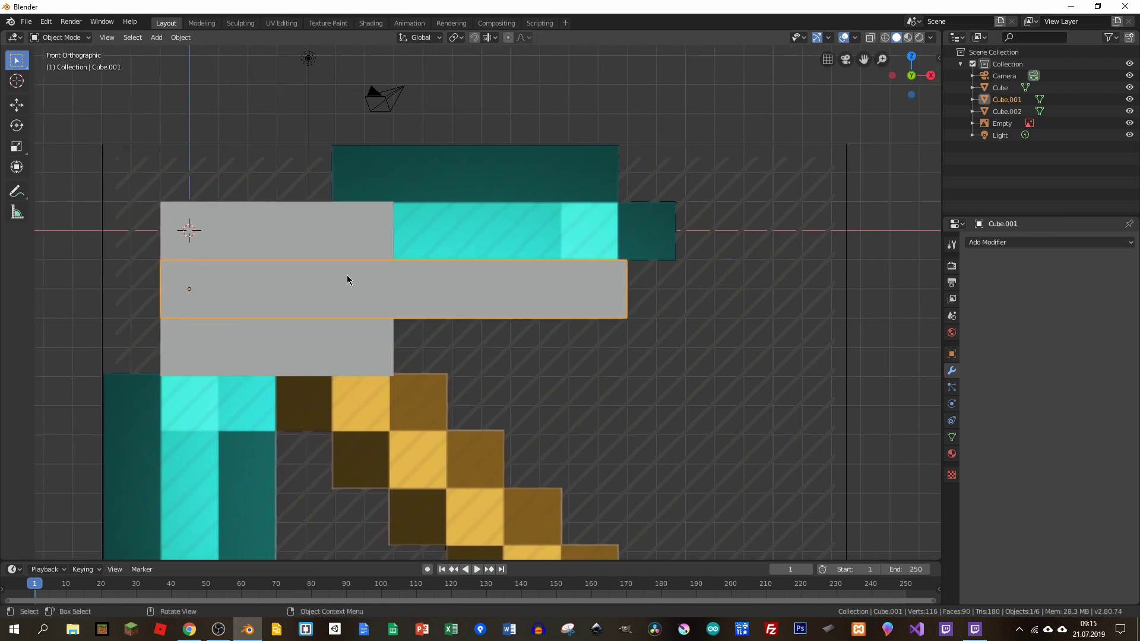
left_click(247, 239)
left_click(256, 276)
left_click(257, 352)
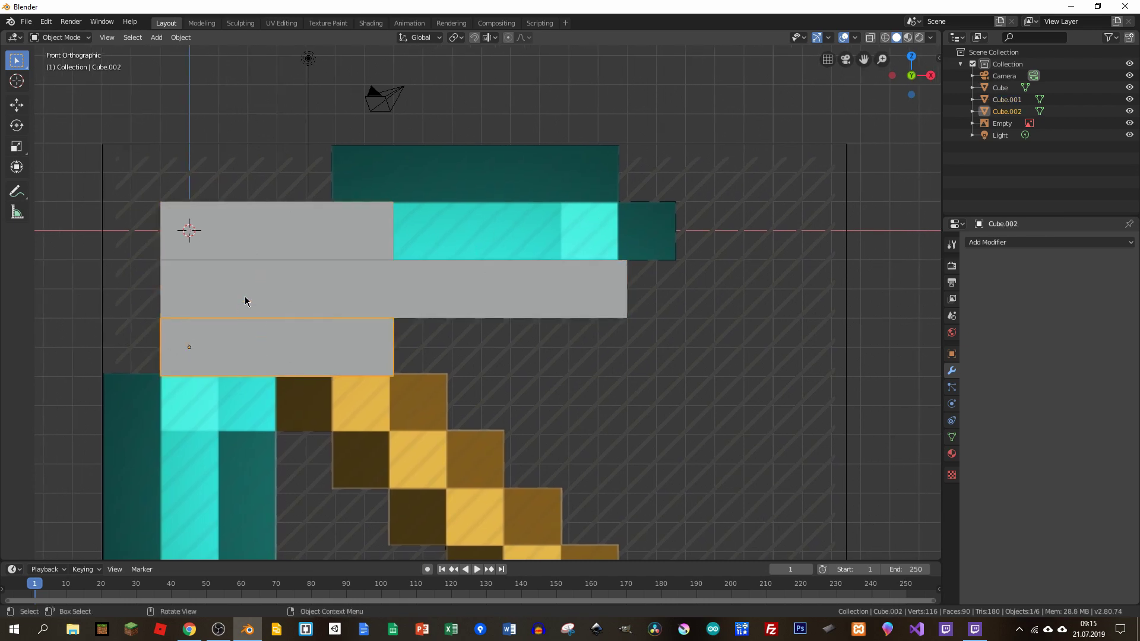
left_click(265, 248)
left_click(267, 306)
left_click(237, 239)
left_click(261, 297, "shift")
left_click(260, 343, "shift")
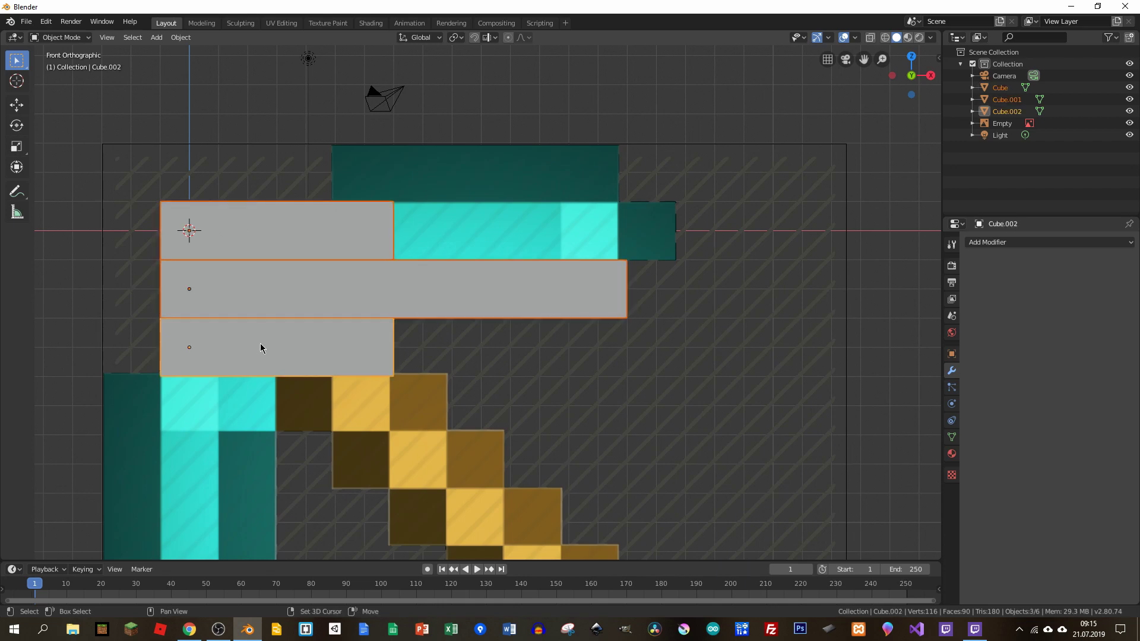
Join the three bars into one mesh and enter Edit Mode on it
right_click(266, 292)
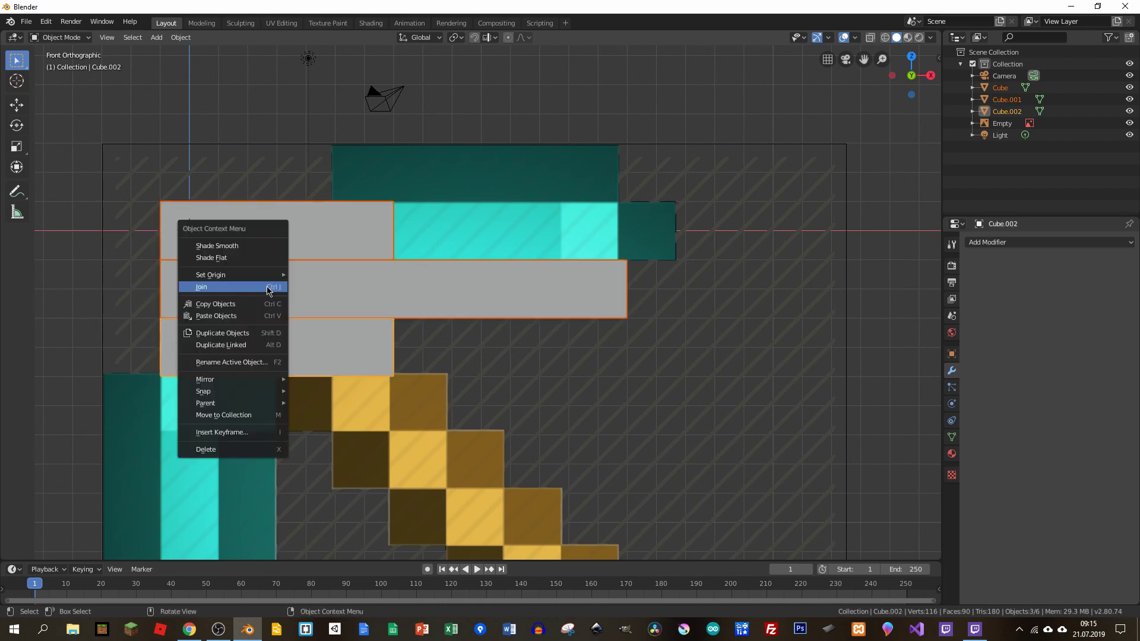
left_click(210, 287)
key("Tab")
middle_click_drag(365, 301, 423, 305)
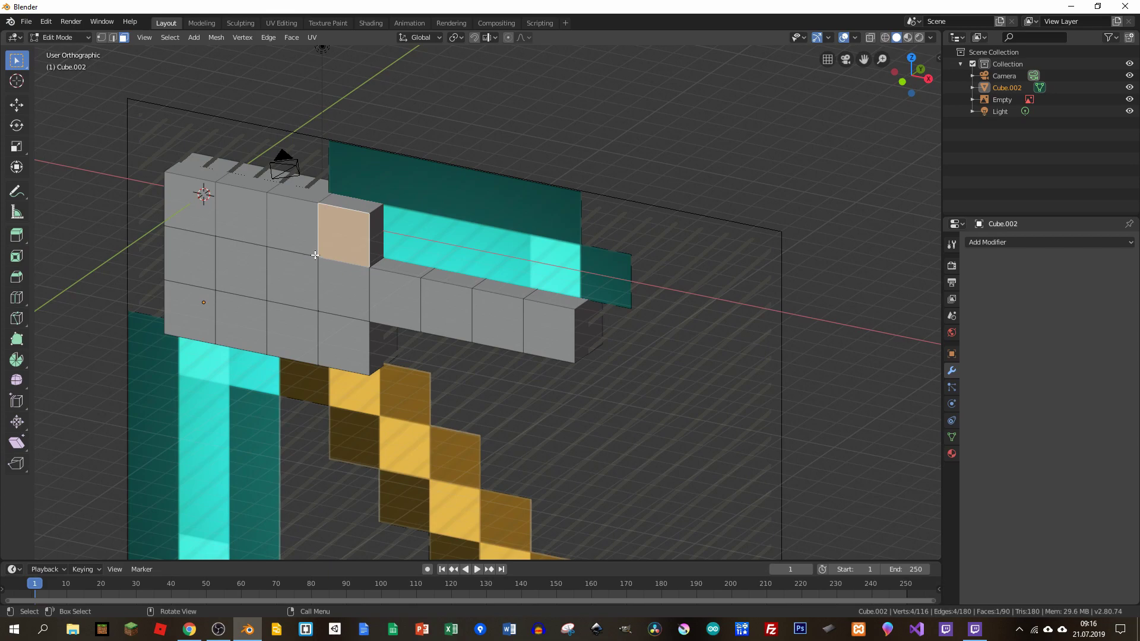
scroll(307, 253, "up", 2)
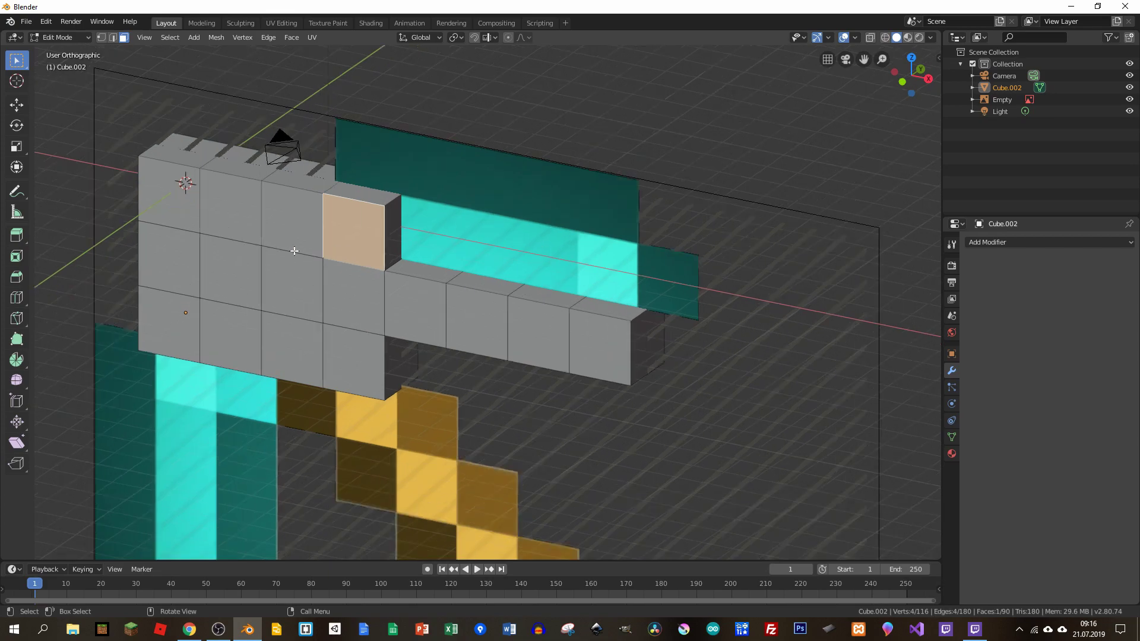
scroll(350, 264, "up", 3)
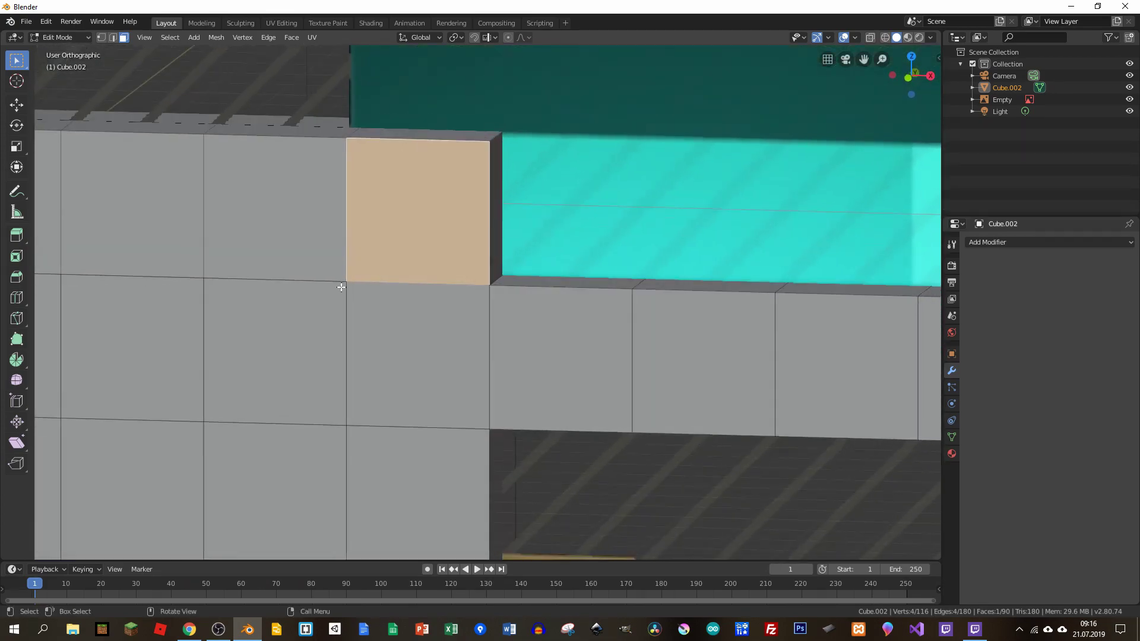
Switch to vertex selection and try moving one vertex of the joined mesh, then cancel
key("1")
scroll(291, 295, "down", 4)
scroll(153, 245, "up", 4)
left_click(237, 287)
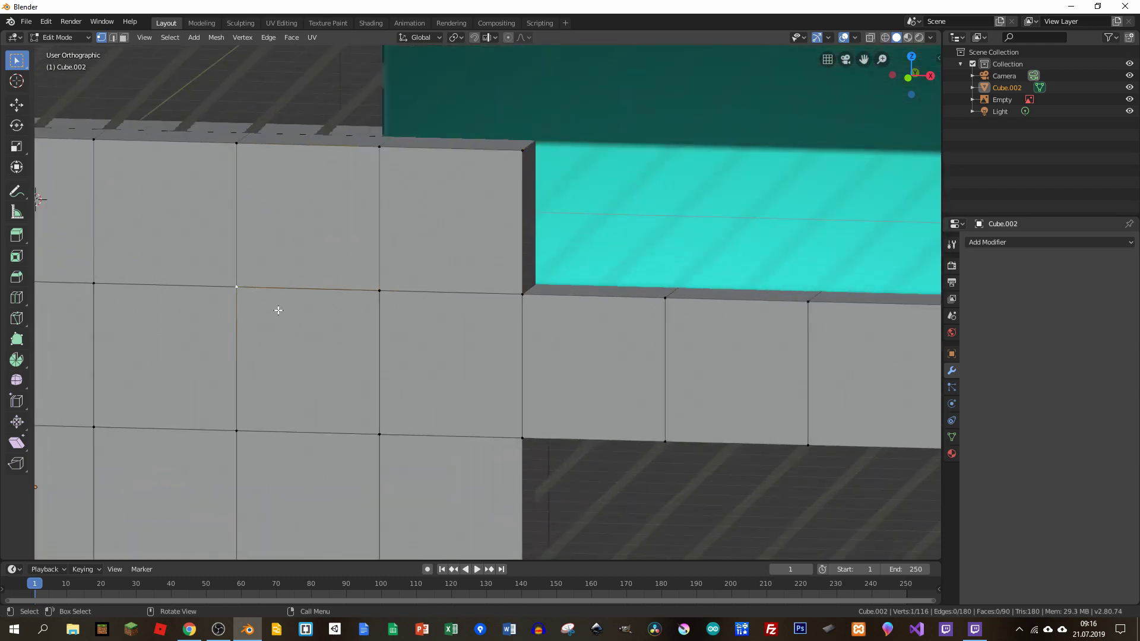
key("g")
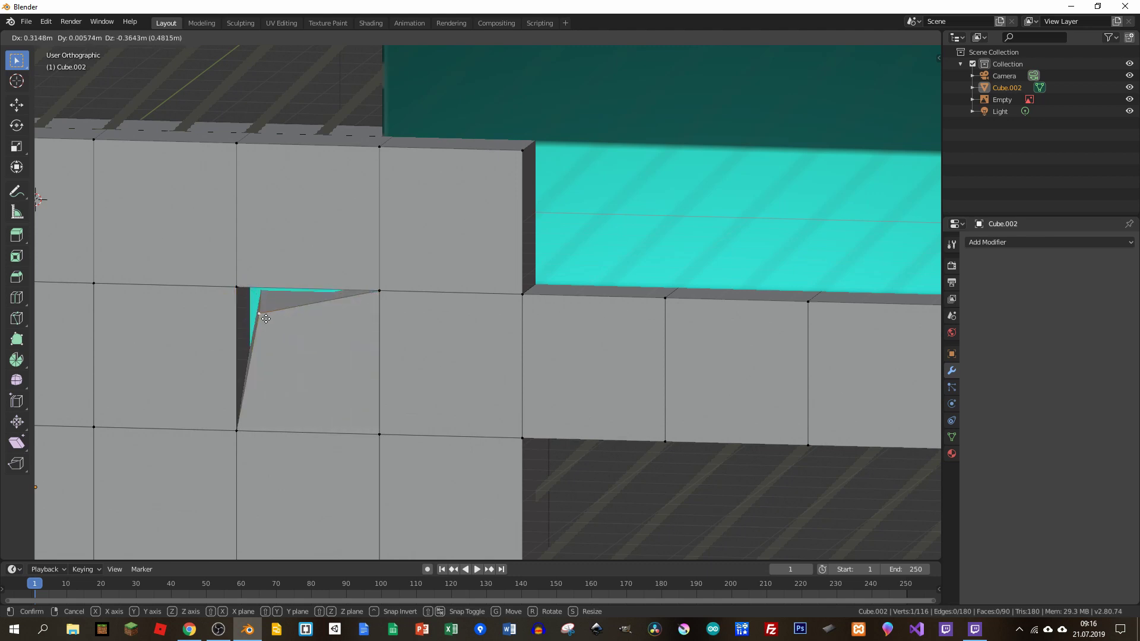
key("Escape")
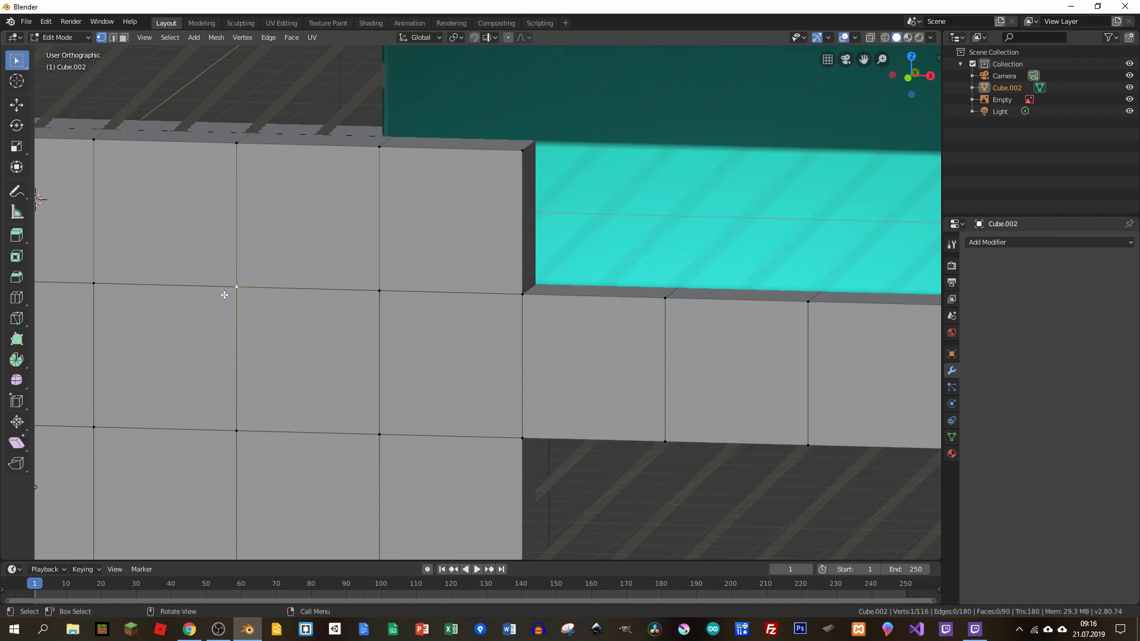
Select all vertices, merge them by distance, then clear the selection and face the head
scroll(224, 296, "down", 5)
key("a")
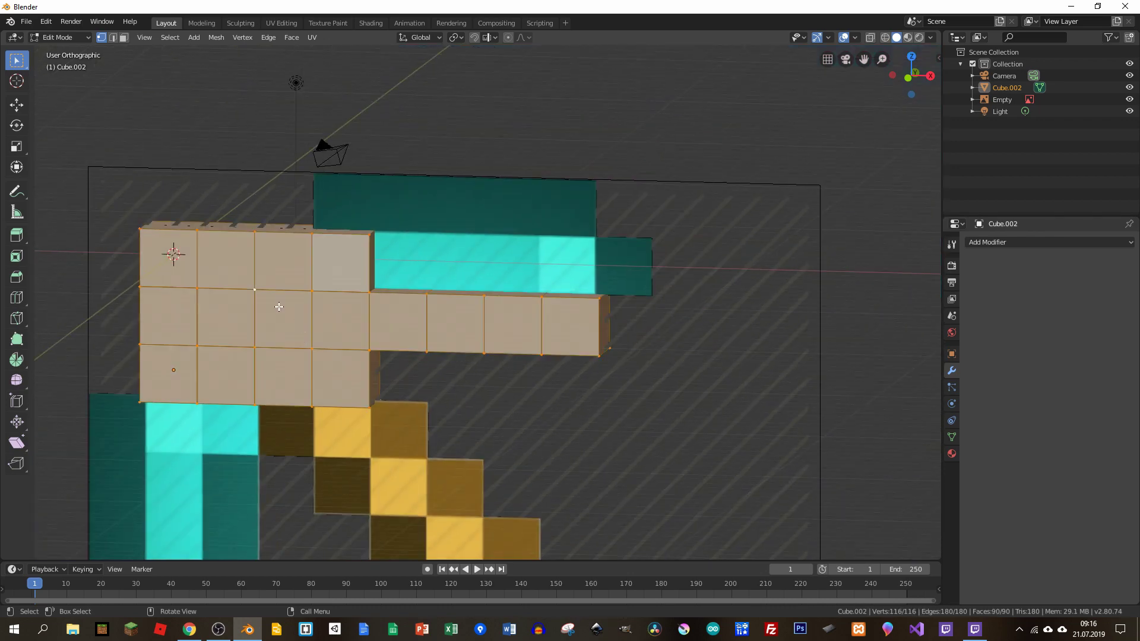
left_click(243, 38)
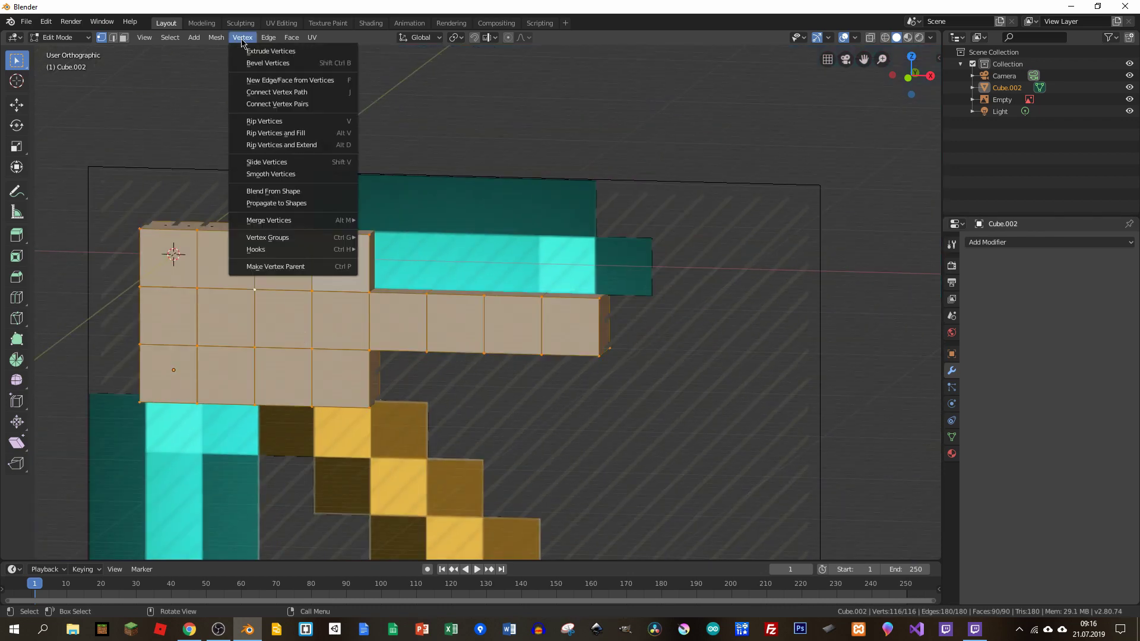
mouse_move(269, 220)
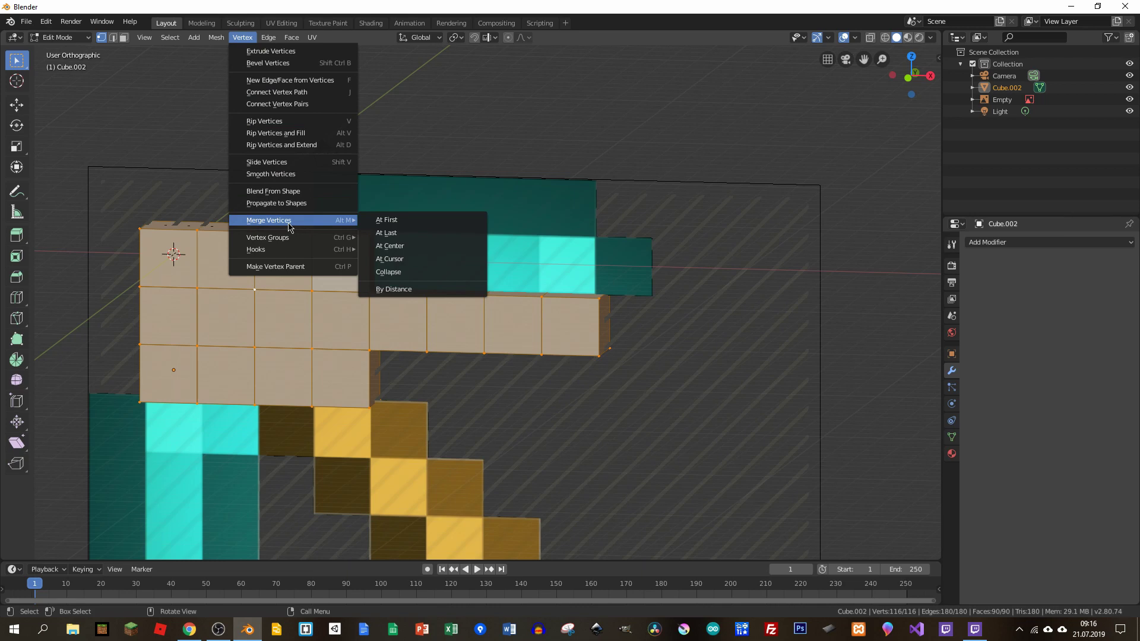
left_click(422, 289)
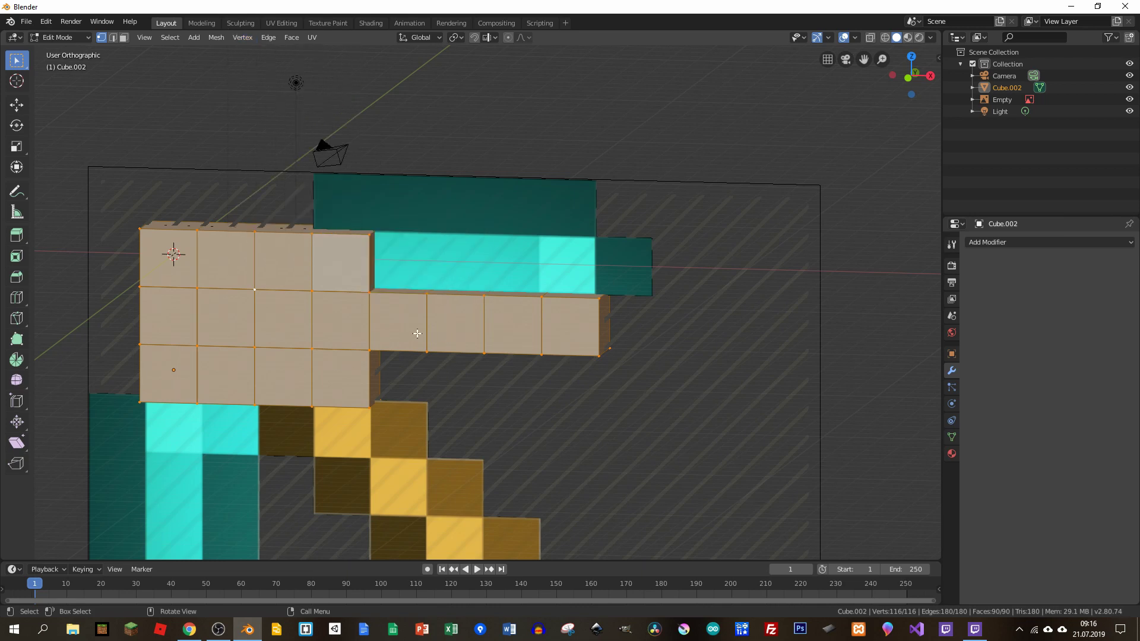
left_click(406, 280)
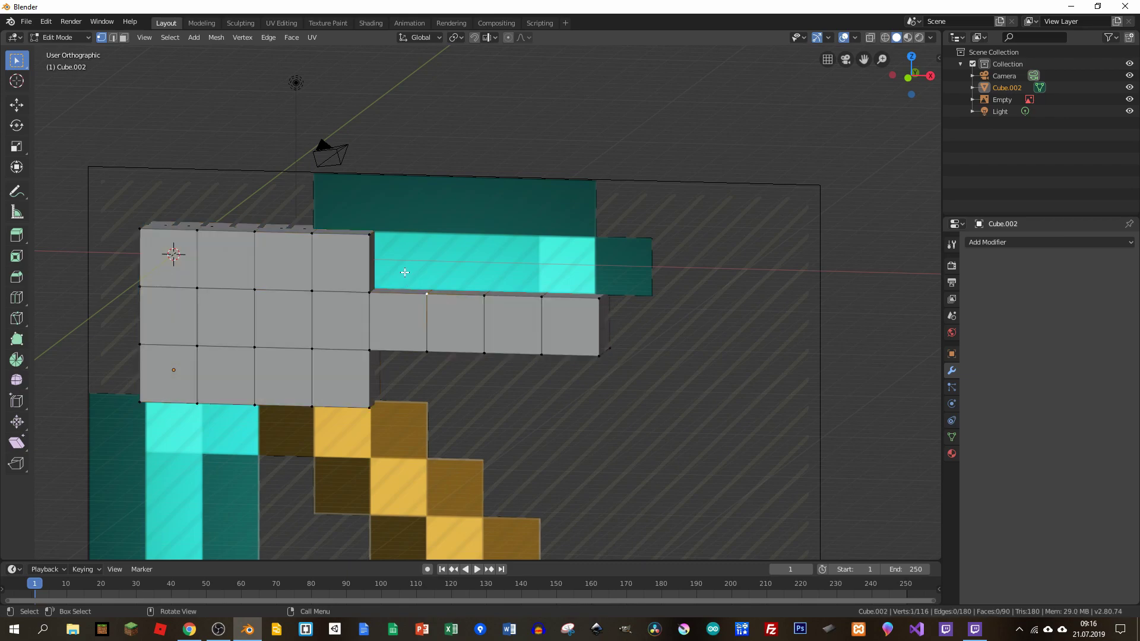
middle_click_drag(403, 272, 419, 265)
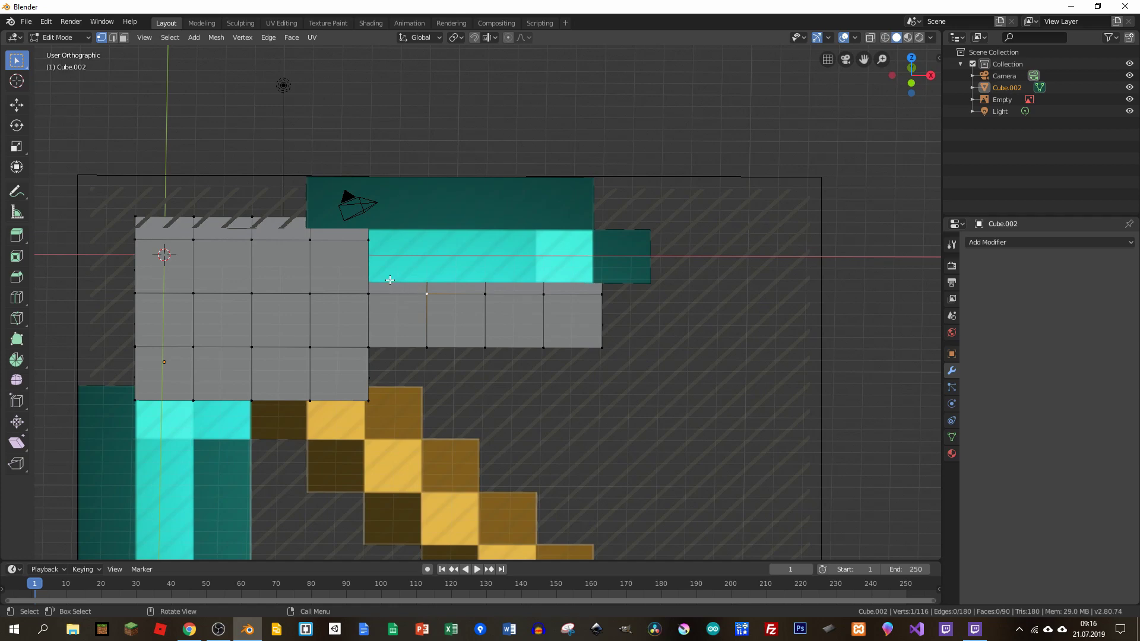
In face mode, select the lower arm's row of top faces and extrude them up 1 unit
key("3")
left_click(393, 289)
middle_click_drag(449, 293, 450, 307)
scroll(449, 307, "up", 3)
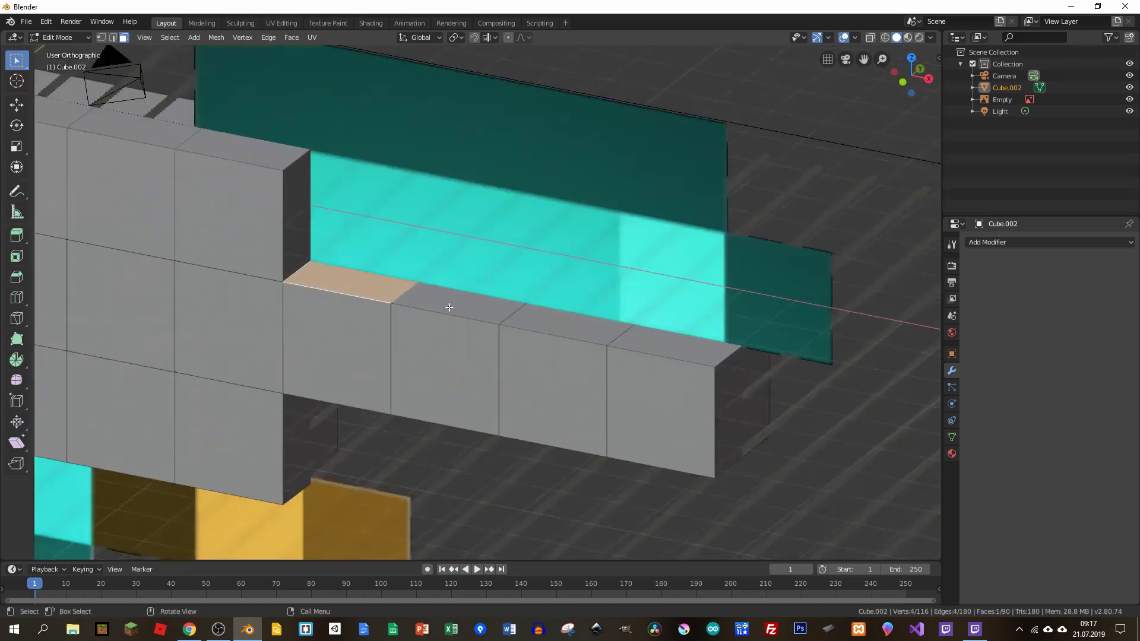
key("ctrl+shift+KP_Add")
key("ctrl+shift+KP_Add")
key("ctrl+shift+KP_Add")
middle_click_drag(449, 307, 423, 295)
type("e")
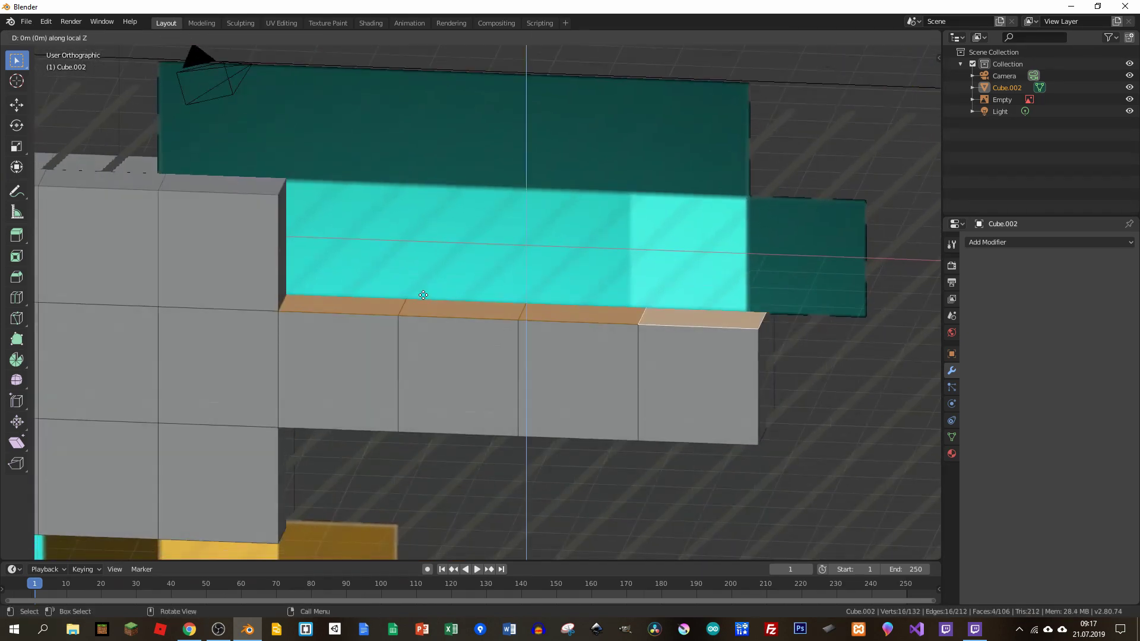
type("1")
key("Return")
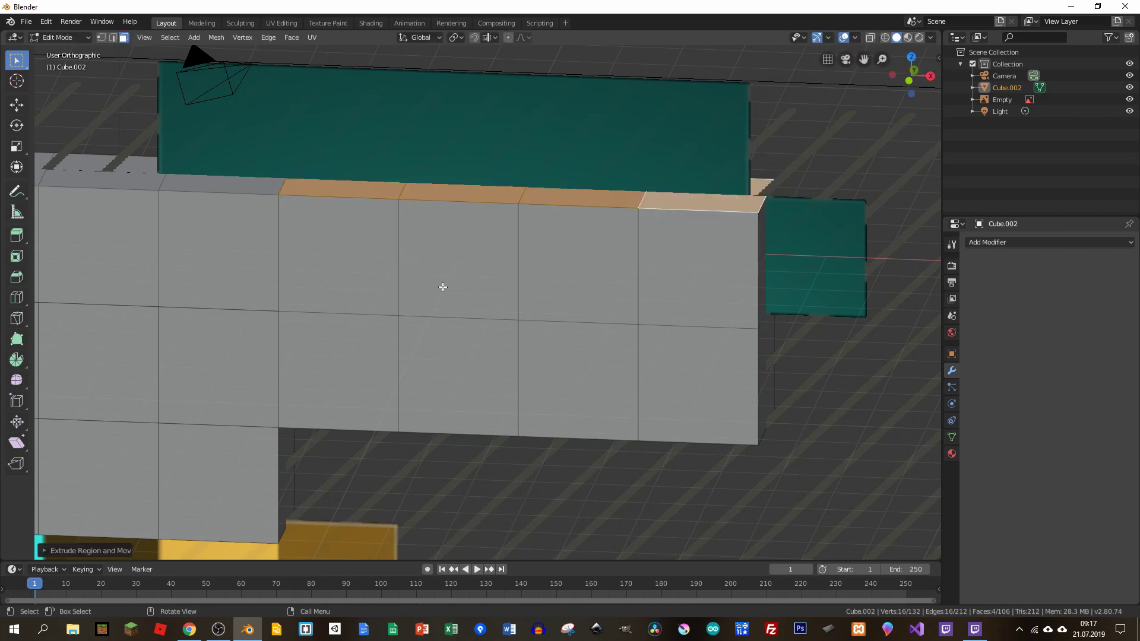
Add the fifth top face and extrude the top faces up another unit over the teal row
left_click(241, 185, "shift")
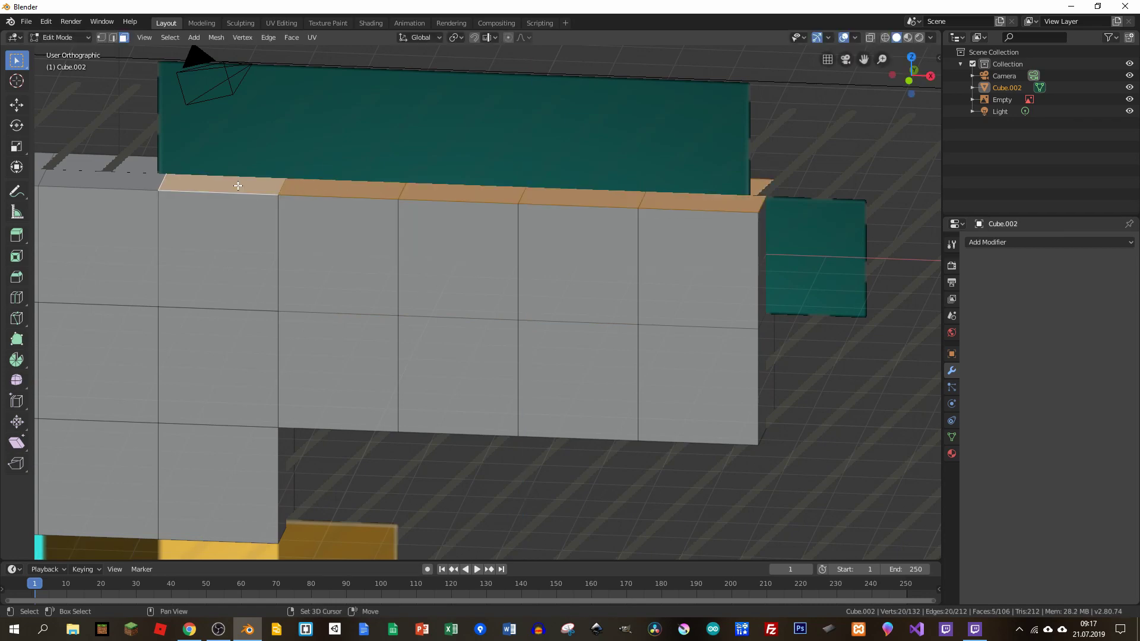
middle_click_drag(241, 185, 318, 237)
scroll(318, 236, "down", 4)
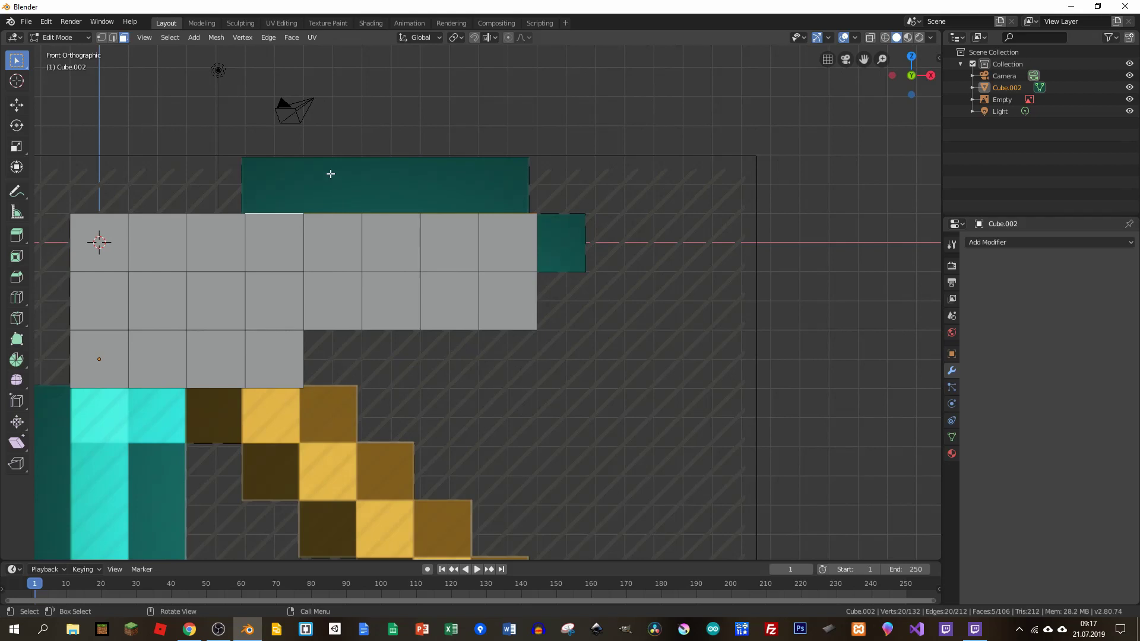
key("e")
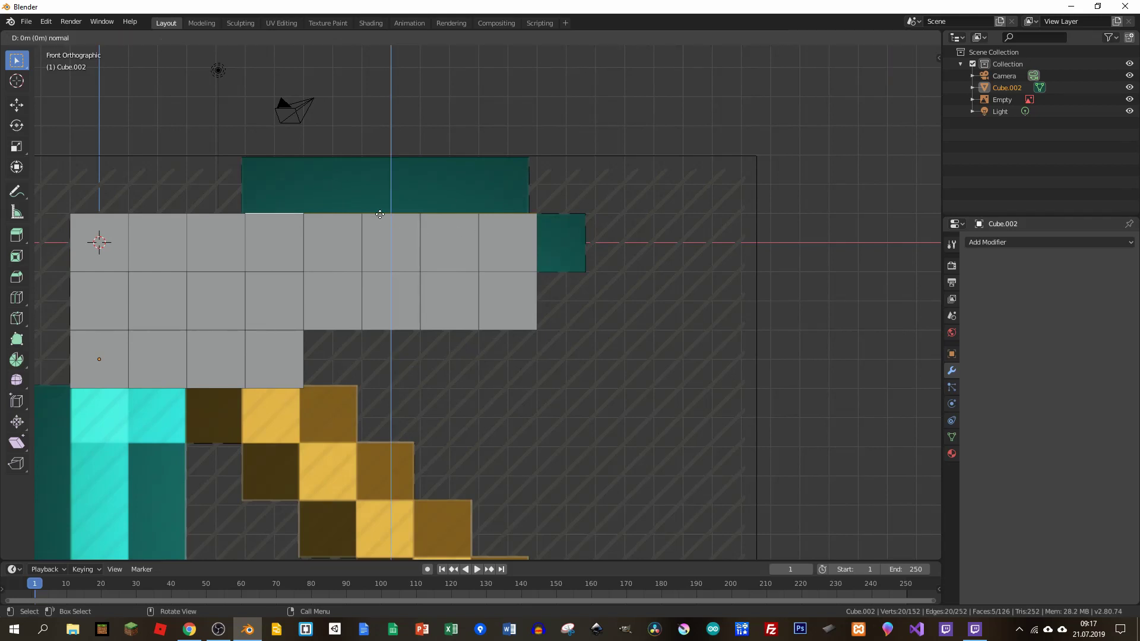
key("1")
key("Return")
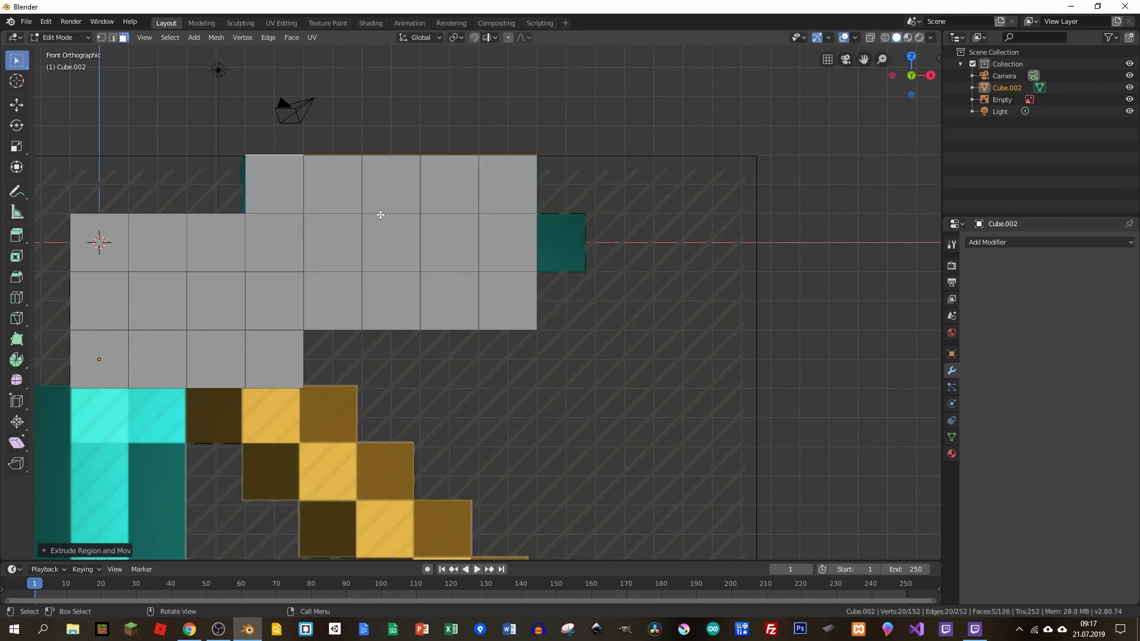
Extrude the arm's right tip face along X over the teal square
mouse_move(481, 226)
middle_mouse_down()
mouse_move(467, 237)
mouse_move(556, 270)
middle_mouse_up()
left_click(484, 238)
key("e")
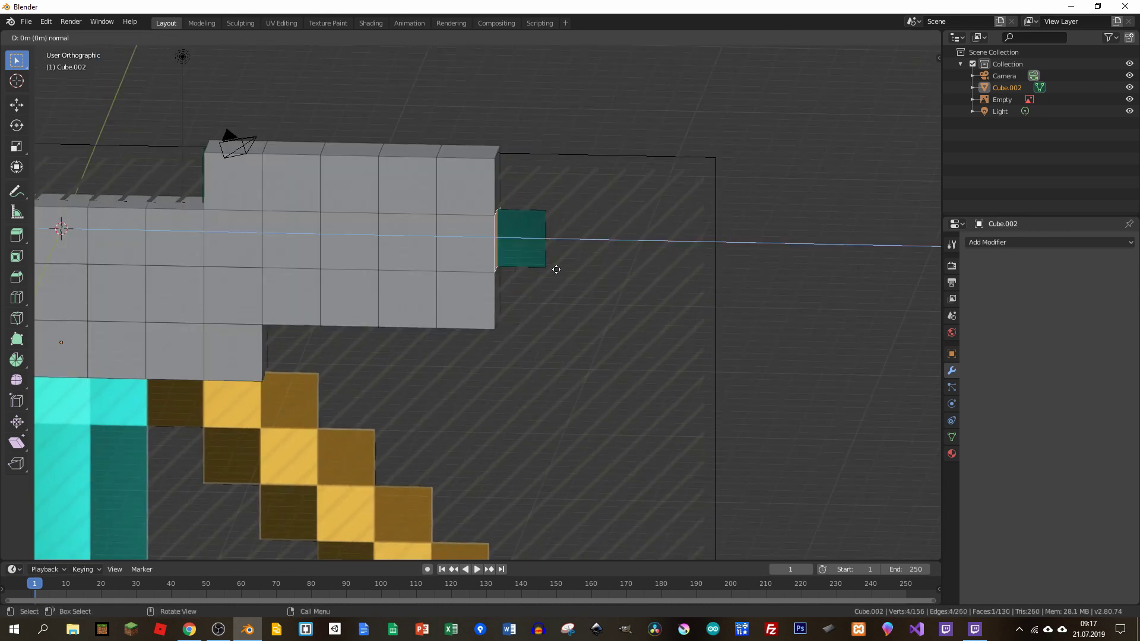
key("x")
left_click(556, 270)
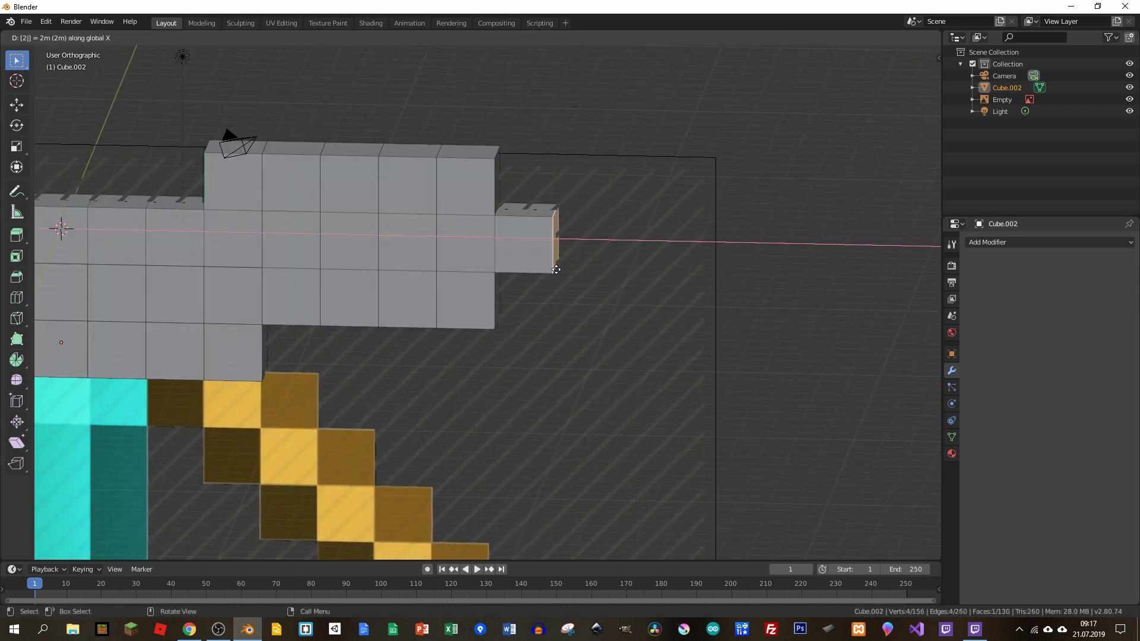
scroll(386, 290, "down", 5)
Toggle between Object and Edit Mode, inspecting the pickaxe from front and angled views
key("Tab")
middle_click_drag(386, 289, 394, 286)
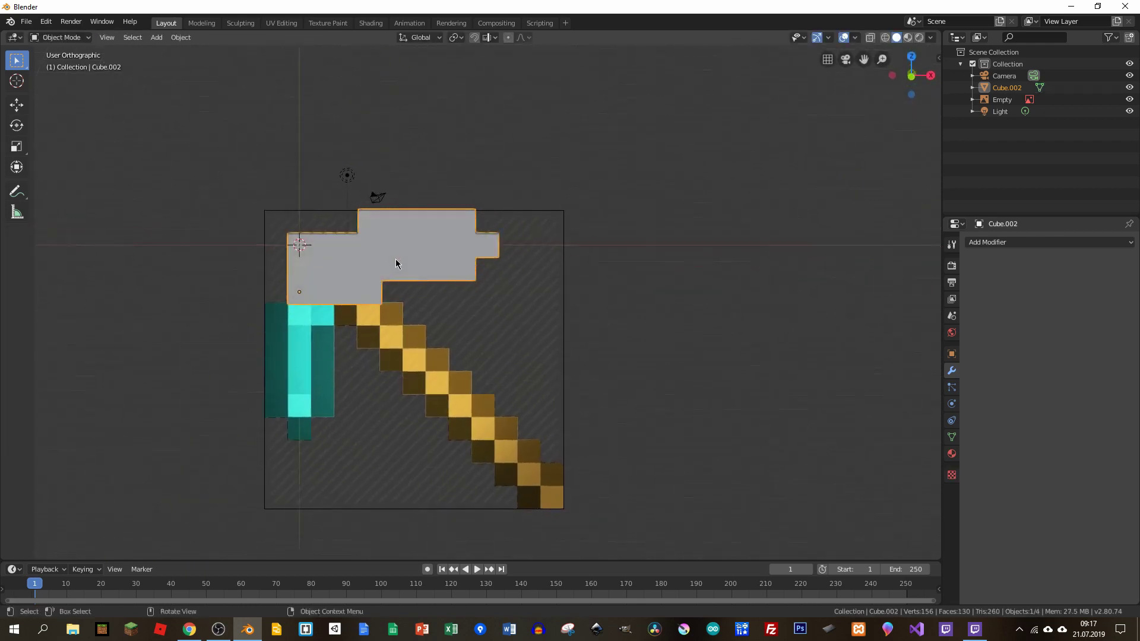
scroll(393, 287, "up", 3)
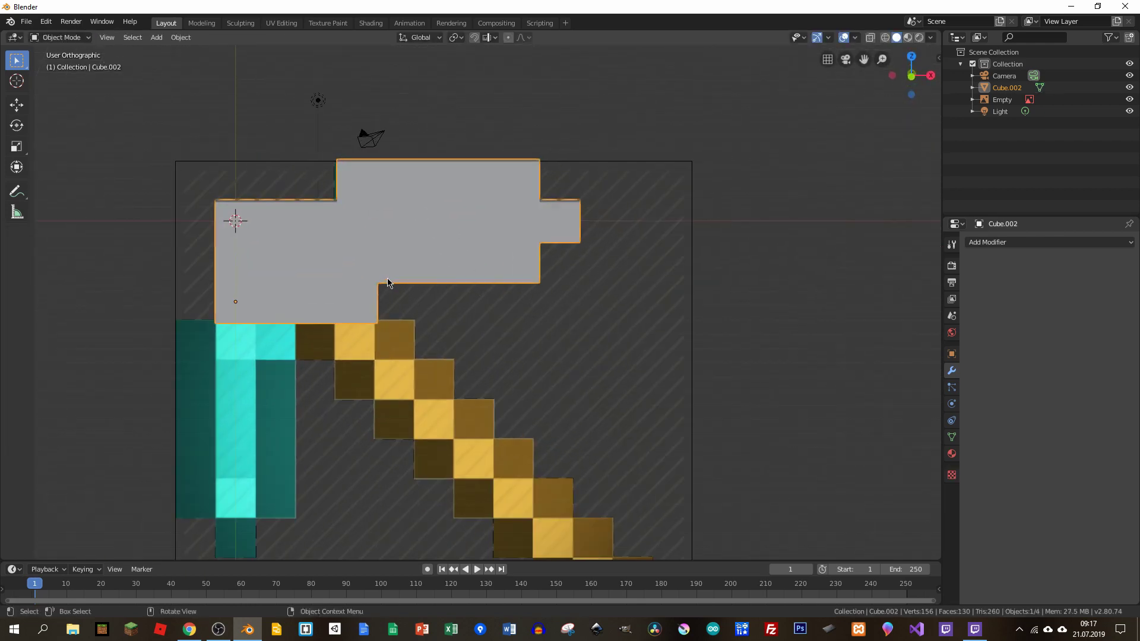
key("KP_1")
key("Tab")
middle_click_drag(351, 283, 379, 211, "shift")
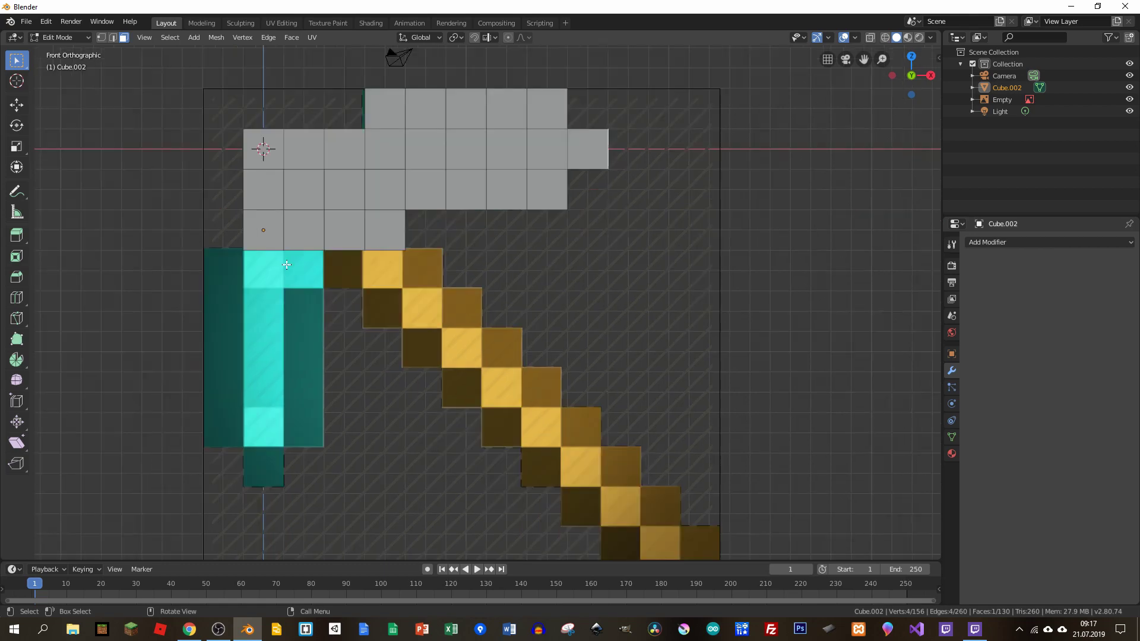
middle_click_drag(292, 292, 247, 269)
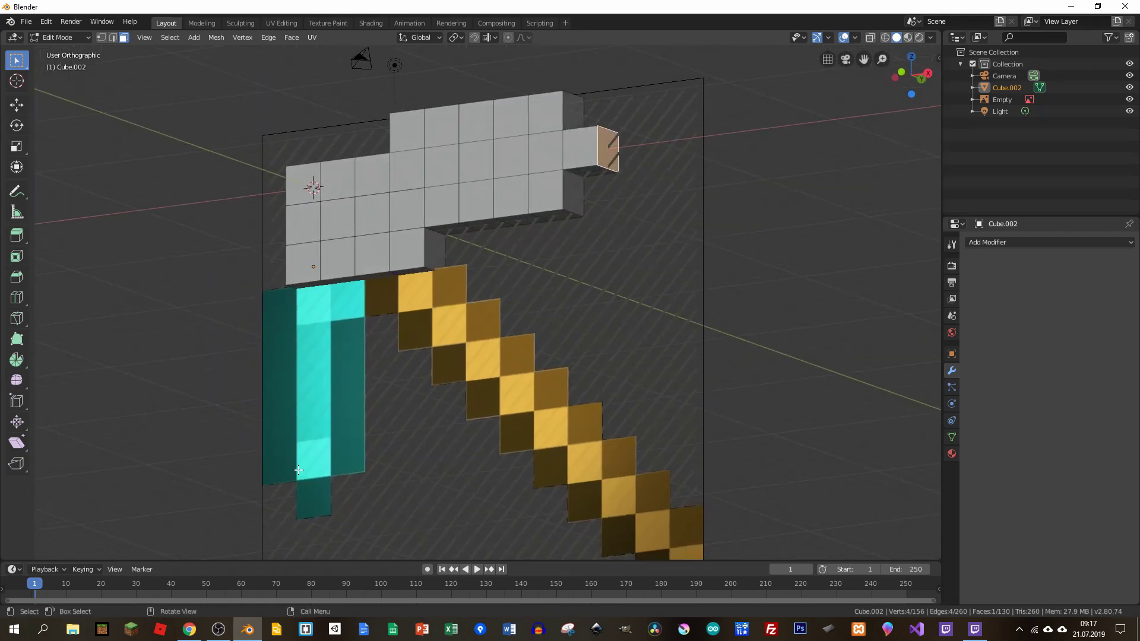
scroll(342, 327, "up", 1)
scroll(349, 291, "up", 4)
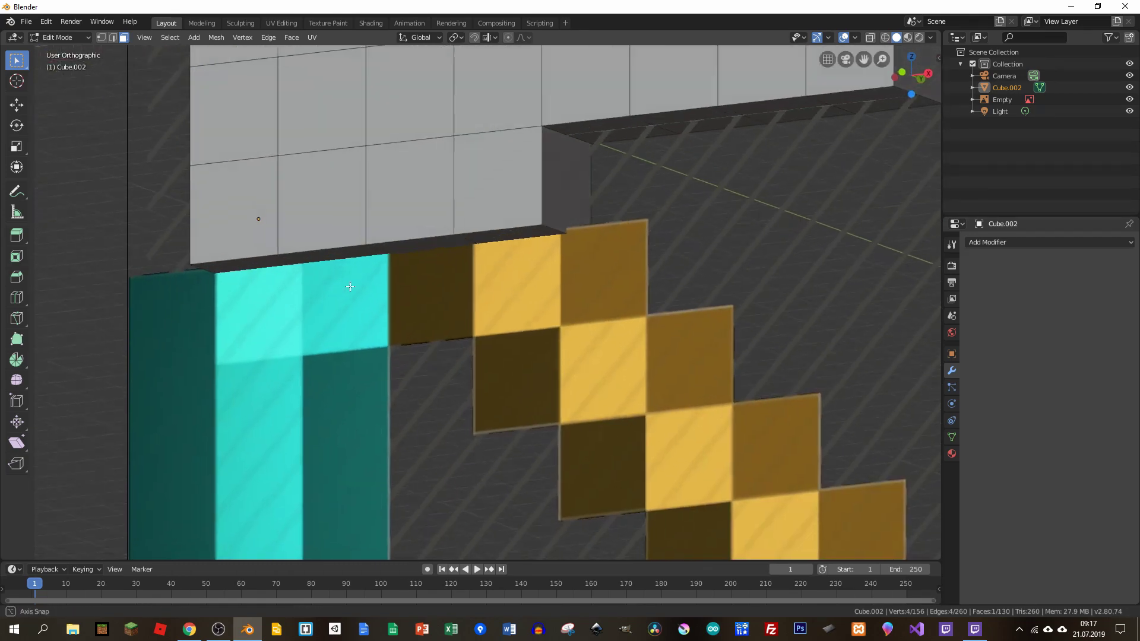
key("KP_1")
scroll(224, 229, "down", 3)
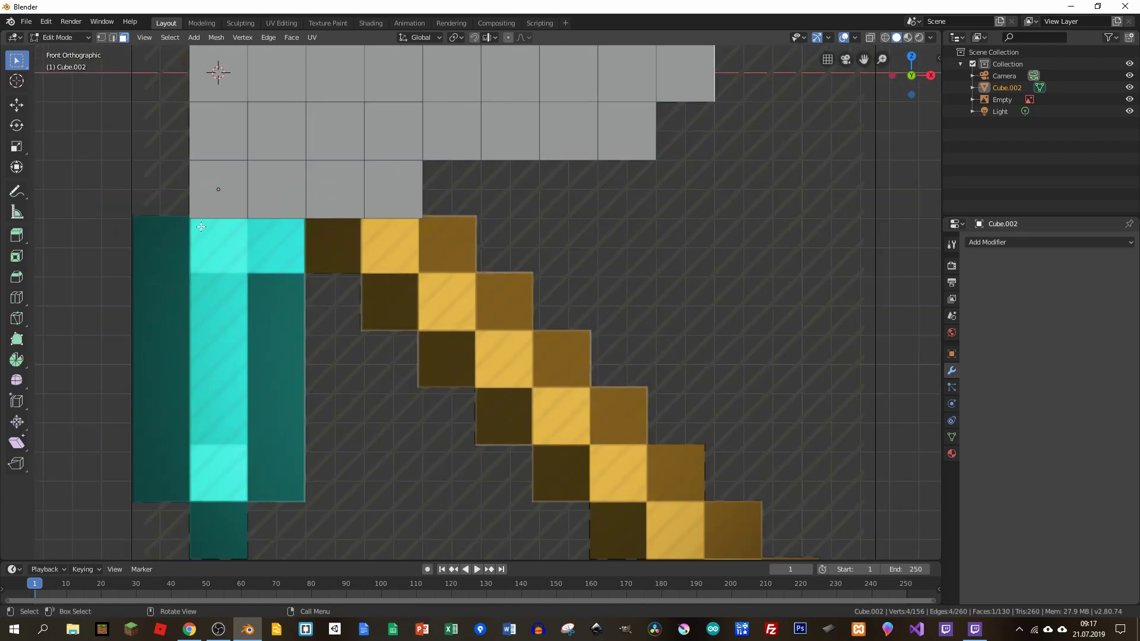
mouse_move(201, 227)
middle_mouse_down()
mouse_move(278, 178)
mouse_move(273, 212)
middle_mouse_up()
Try extruding two bottom faces down 2 units, then cancel, undo it and return to Object Mode
left_click(277, 178, "shift")
type("e")
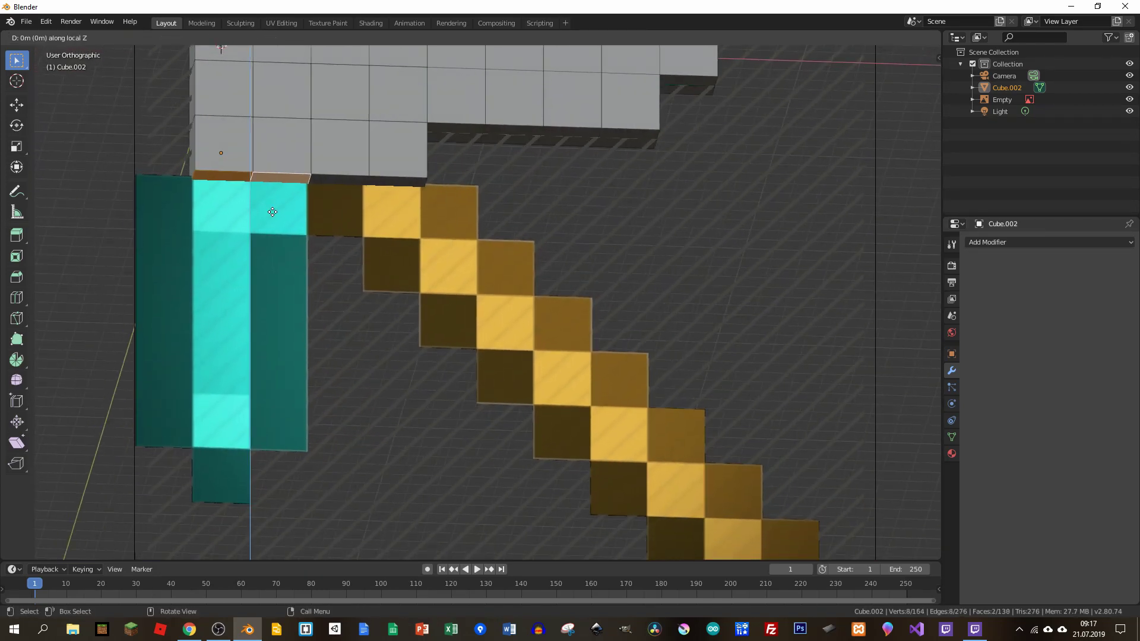
type("-1")
key("BackSpace")
type("2")
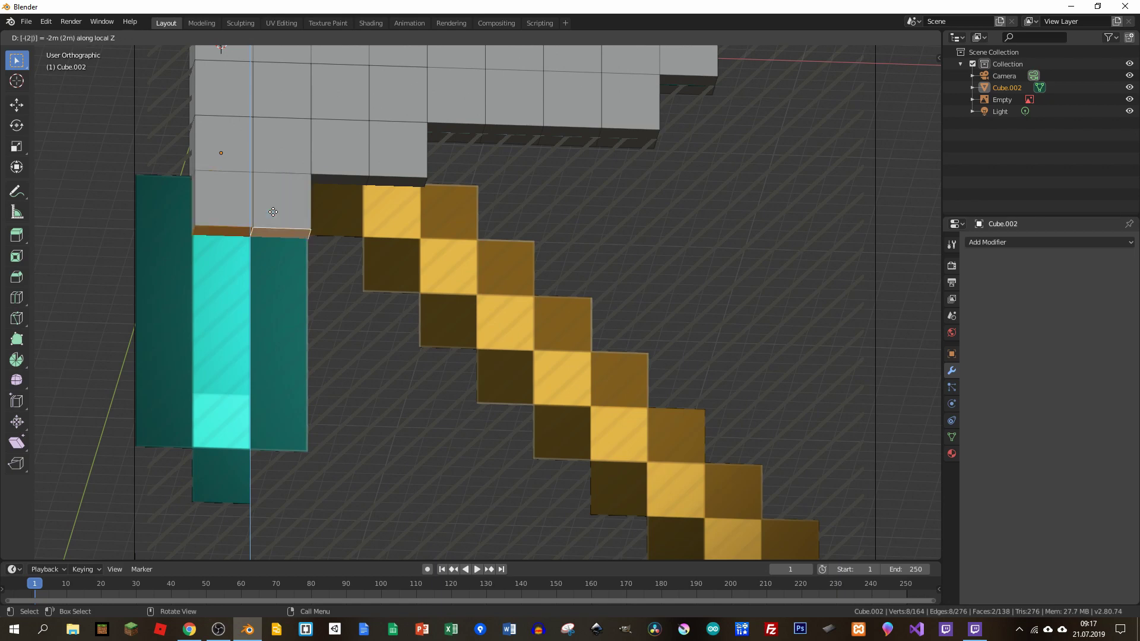
key("Escape")
key("ctrl+z")
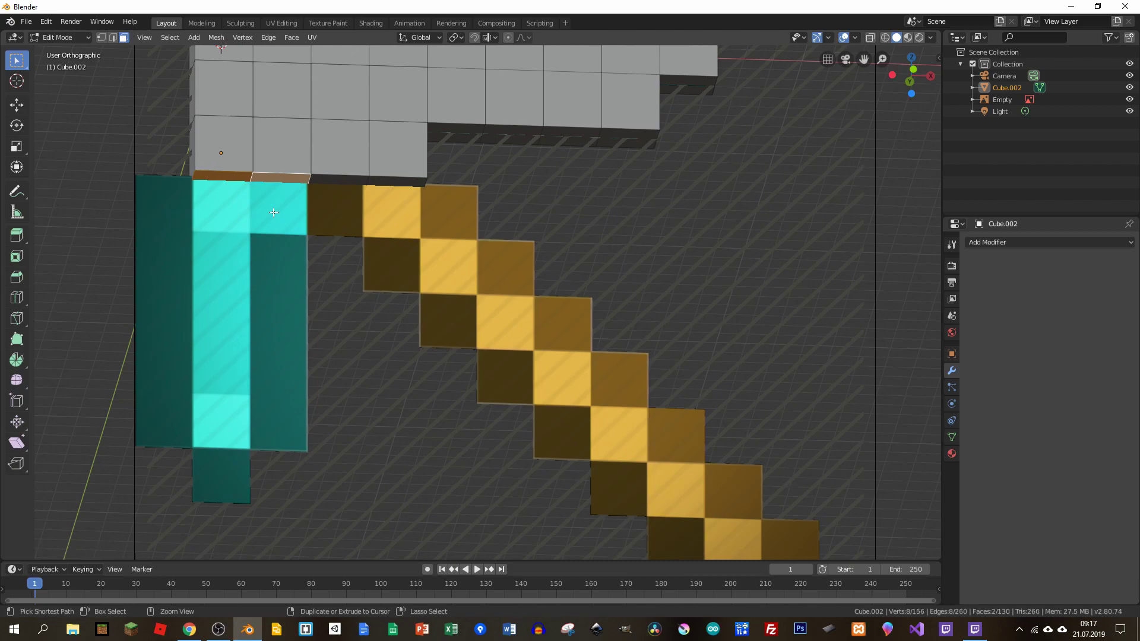
key("ctrl+z")
key("Tab")
scroll(331, 229, "down", 2)
scroll(331, 229, "down", 2)
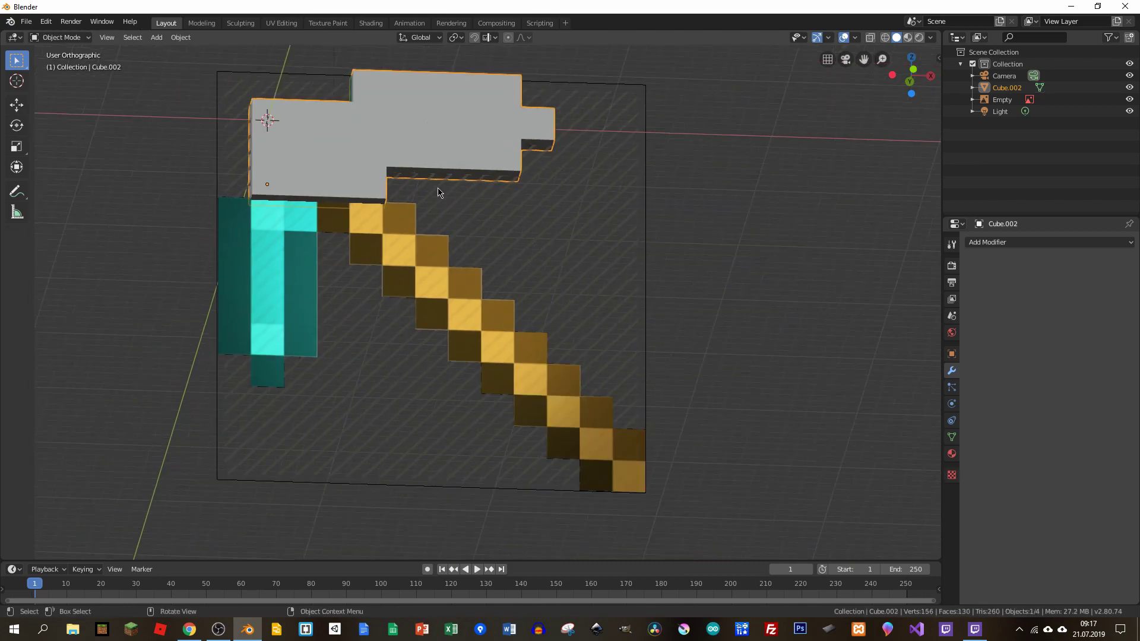
scroll(496, 271, "up", 1)
key("KP_1")
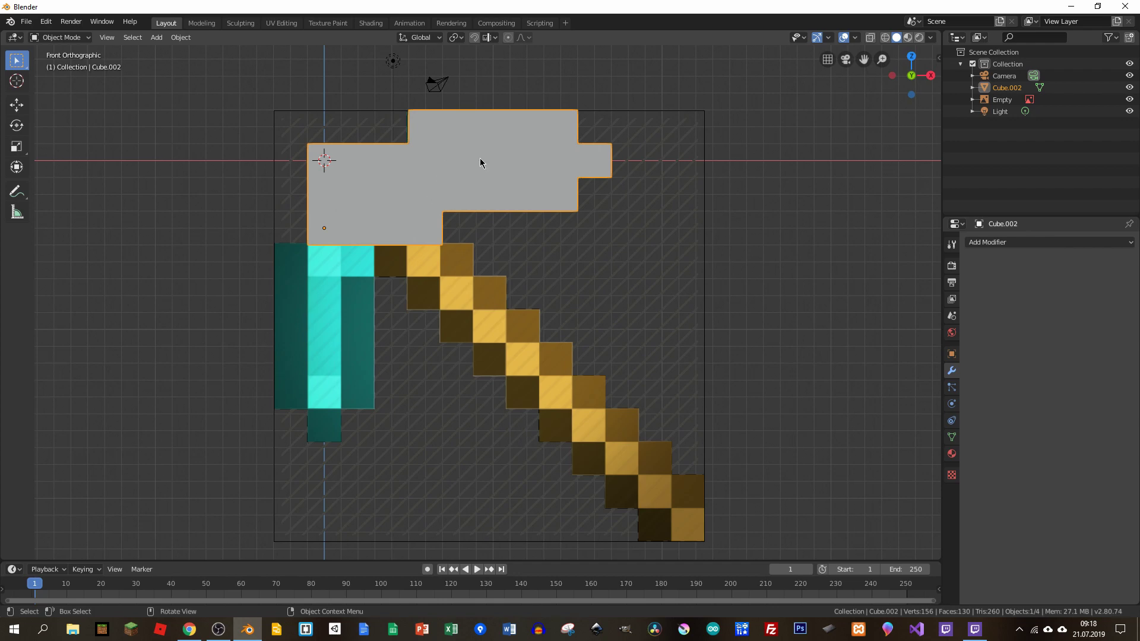
Duplicate the grey head piece, rotate the copy 90° and mirror it along X
key("shift+d")
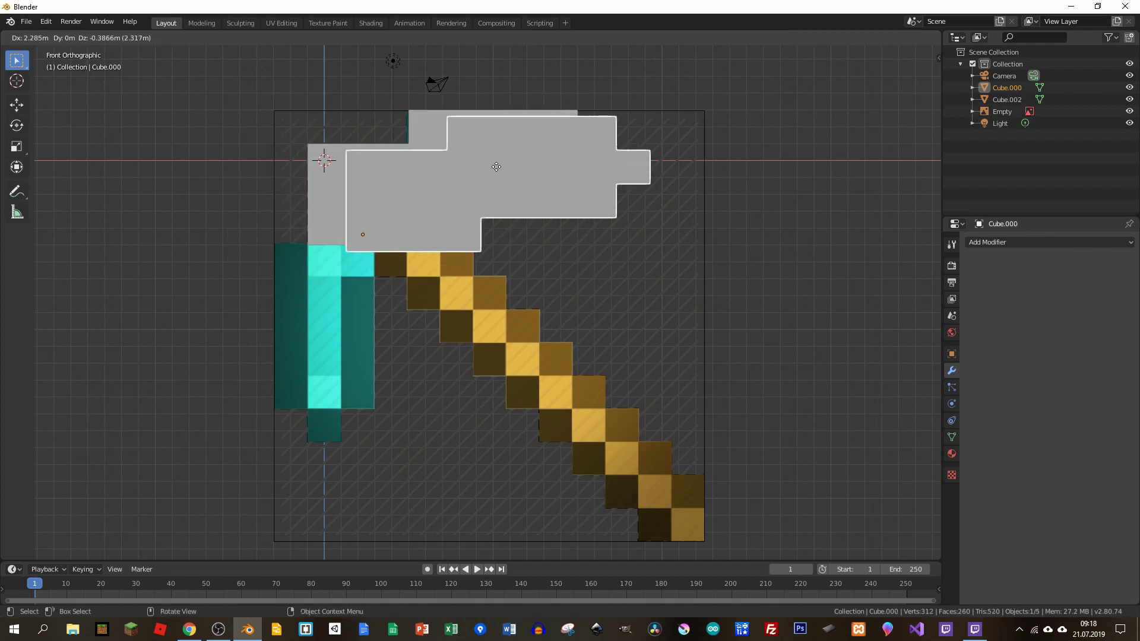
left_click(487, 176)
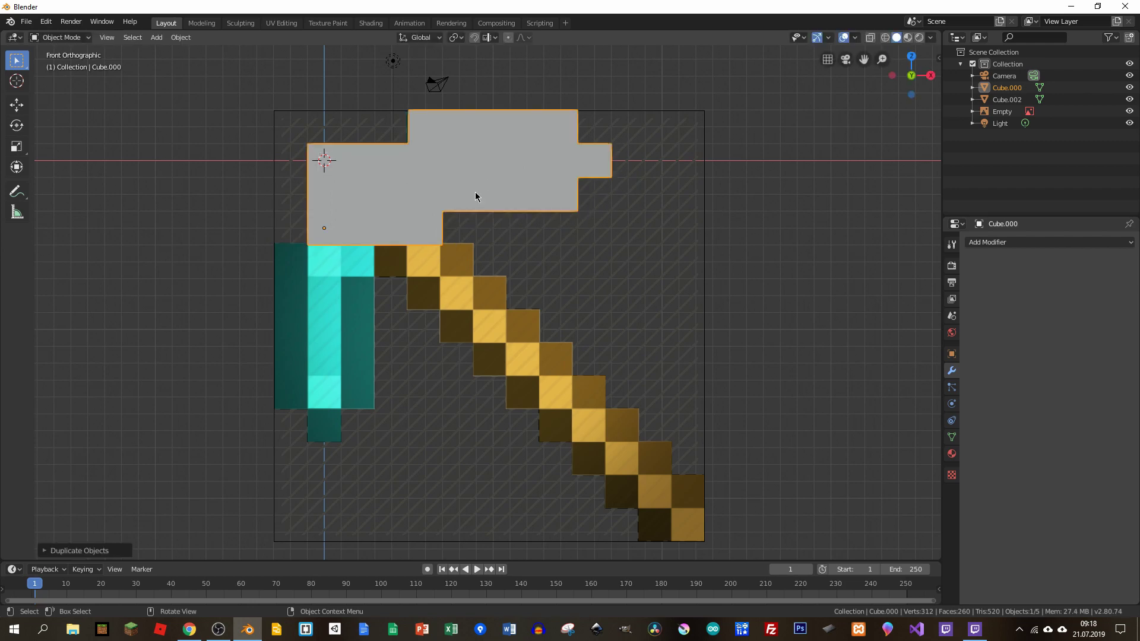
type("r")
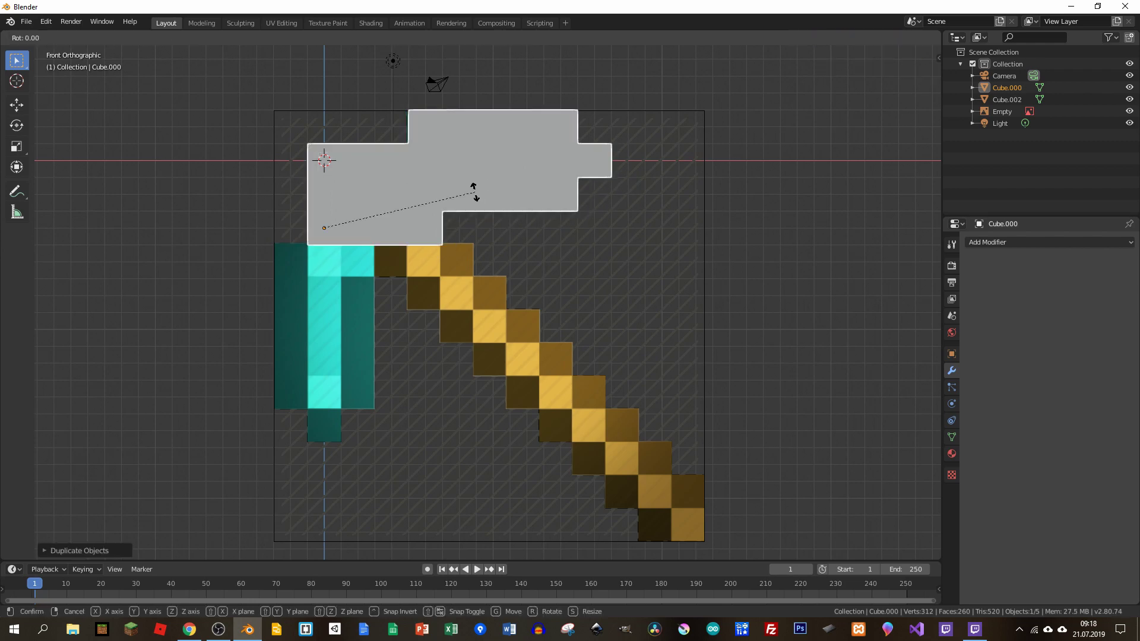
type("90")
key("Return")
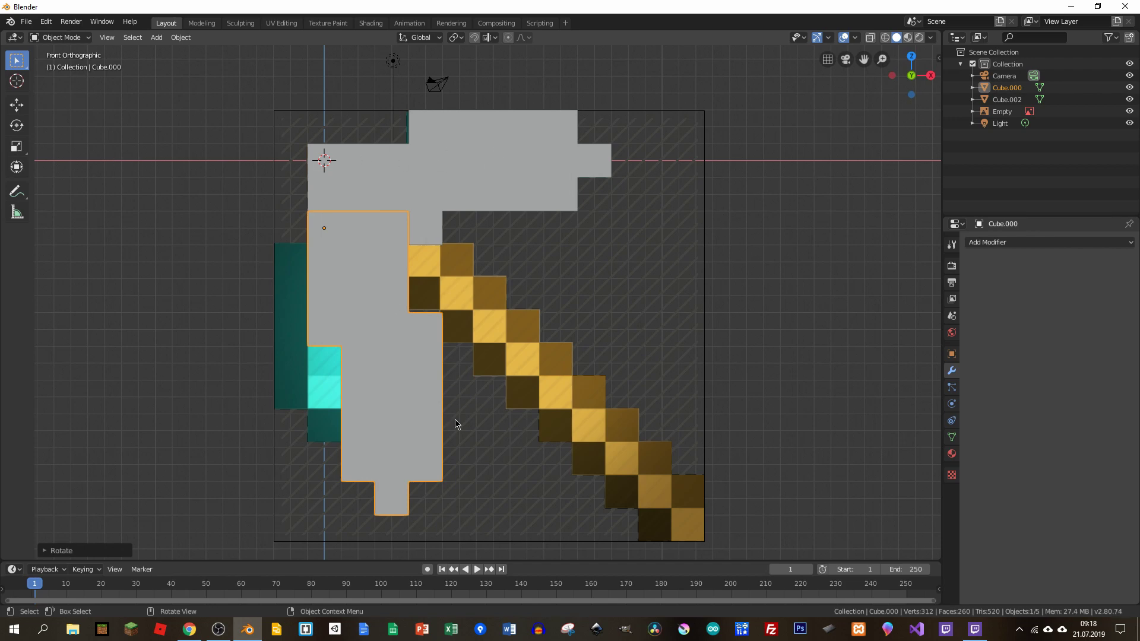
key("s")
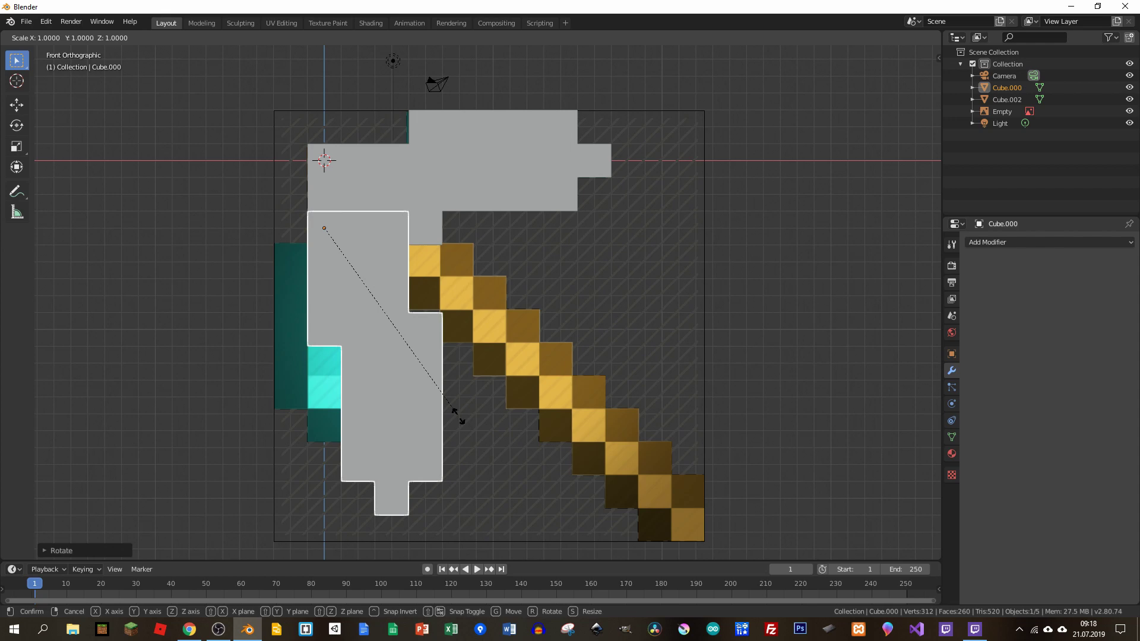
type("x")
type("-1")
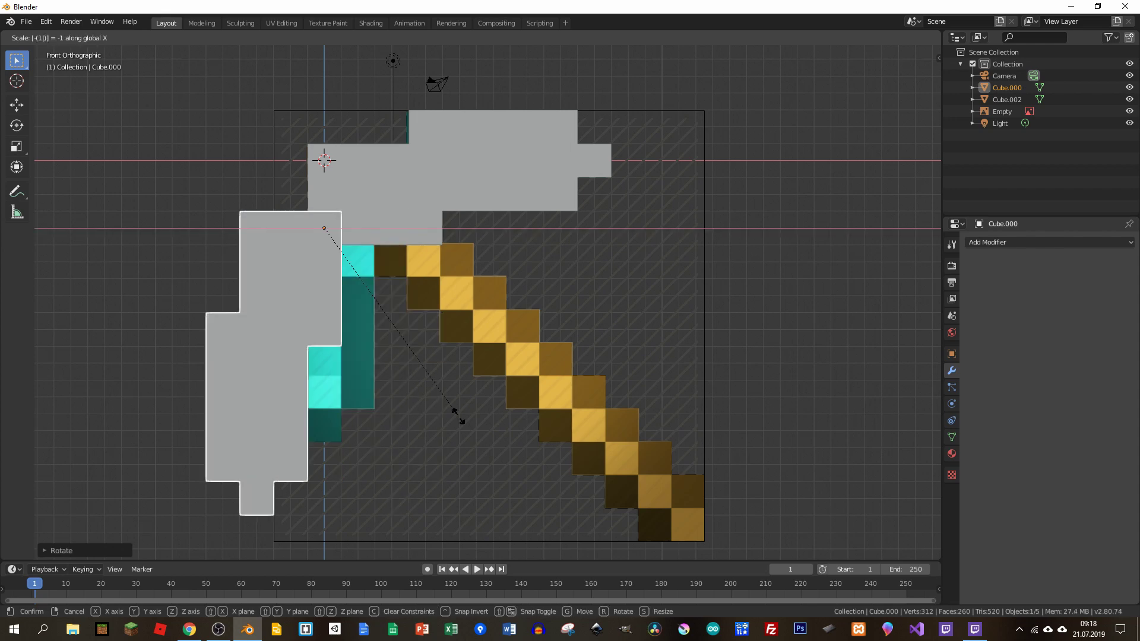
key("Return")
Move the mirrored copy into place slightly higher beside the head
scroll(340, 294, "up", 2)
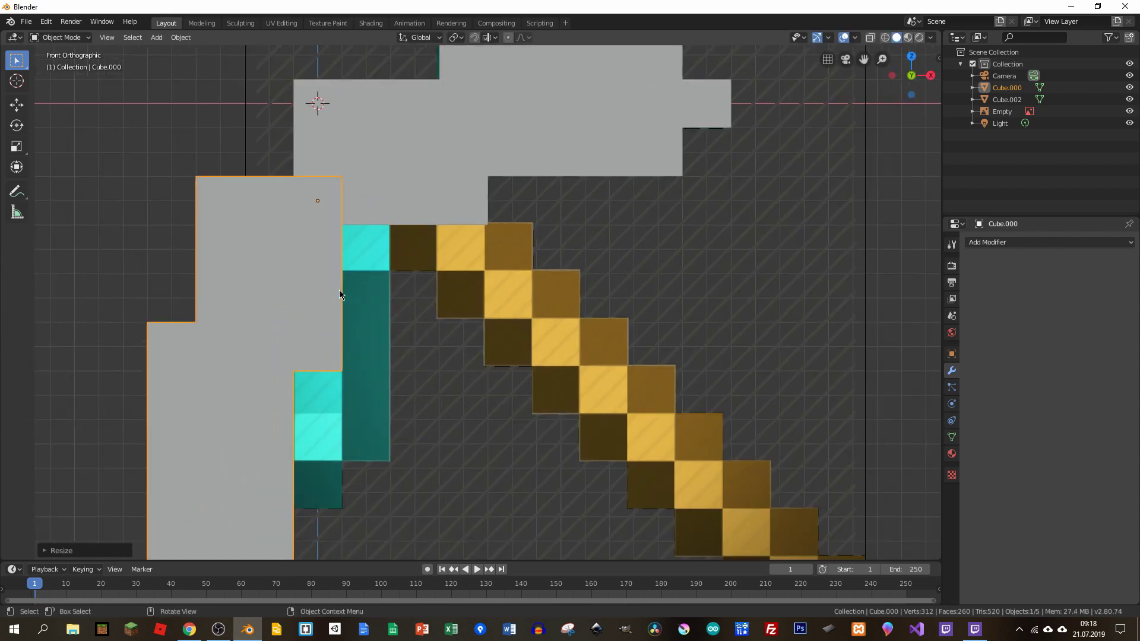
scroll(340, 294, "down", 3)
key("g")
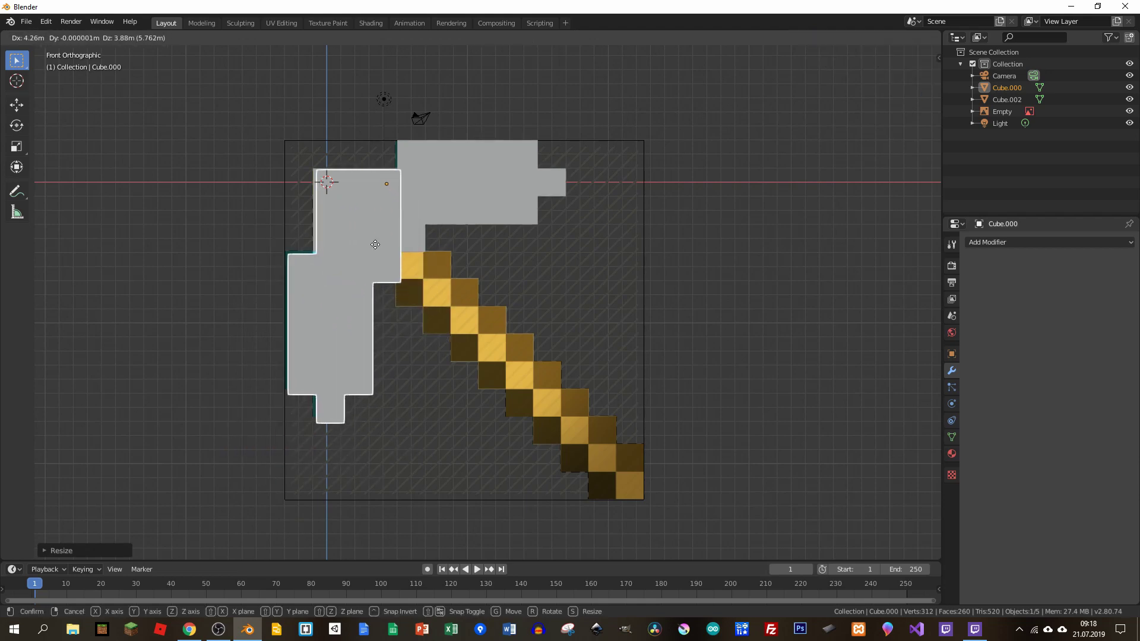
key("Escape")
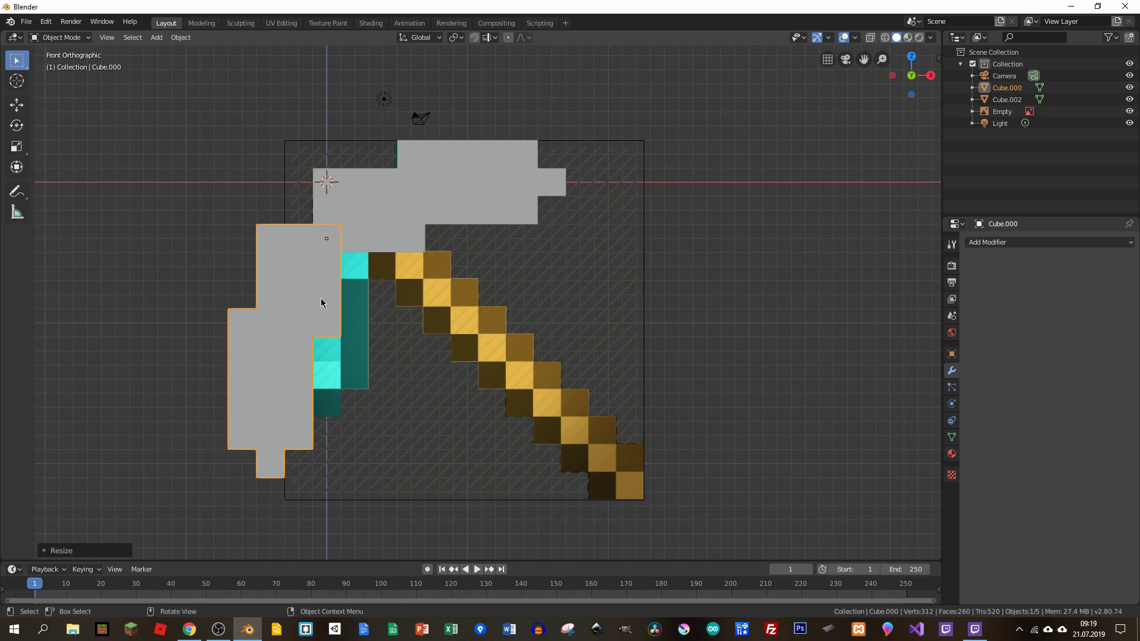
key("g")
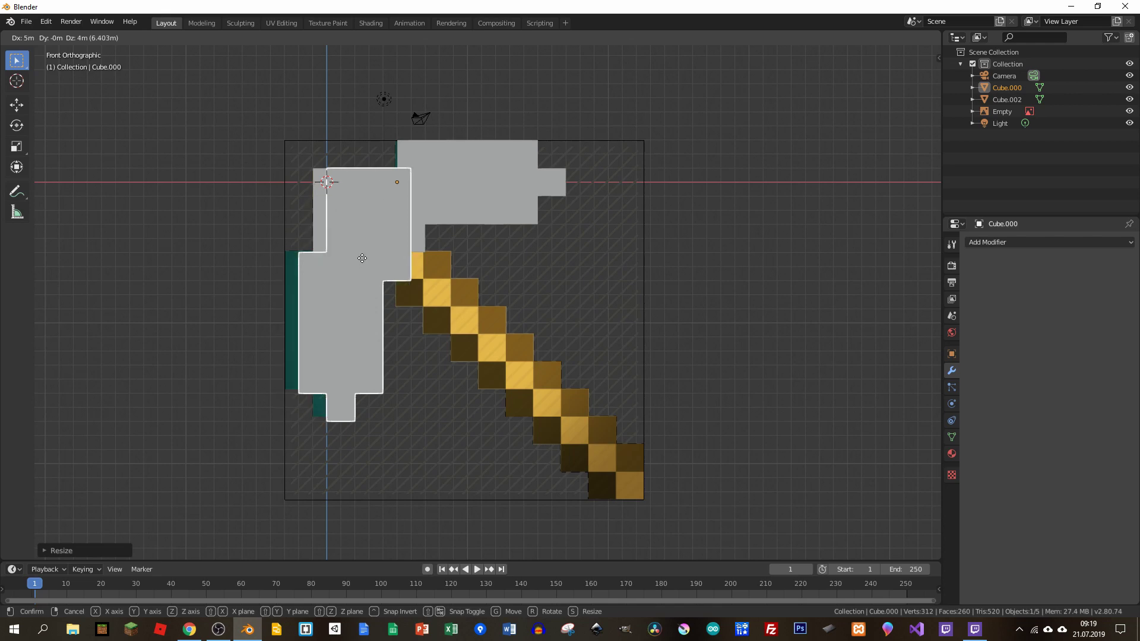
left_click(352, 258)
Select both grey pieces and join them into the single mesh Cube.002
scroll(348, 271, "up", 4)
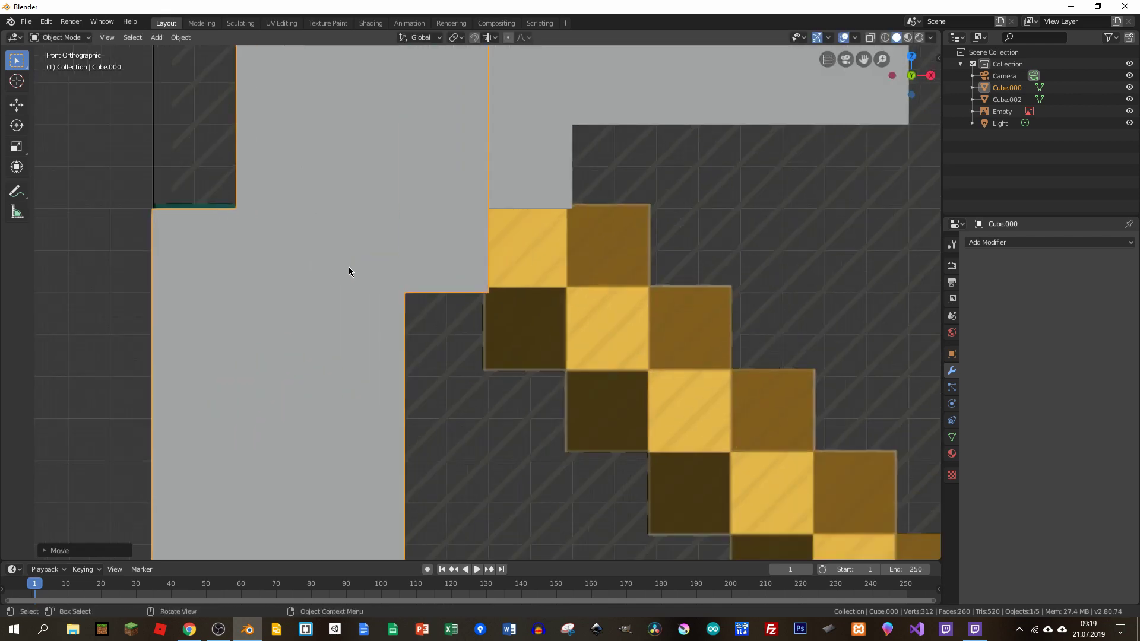
scroll(396, 262, "up", 4)
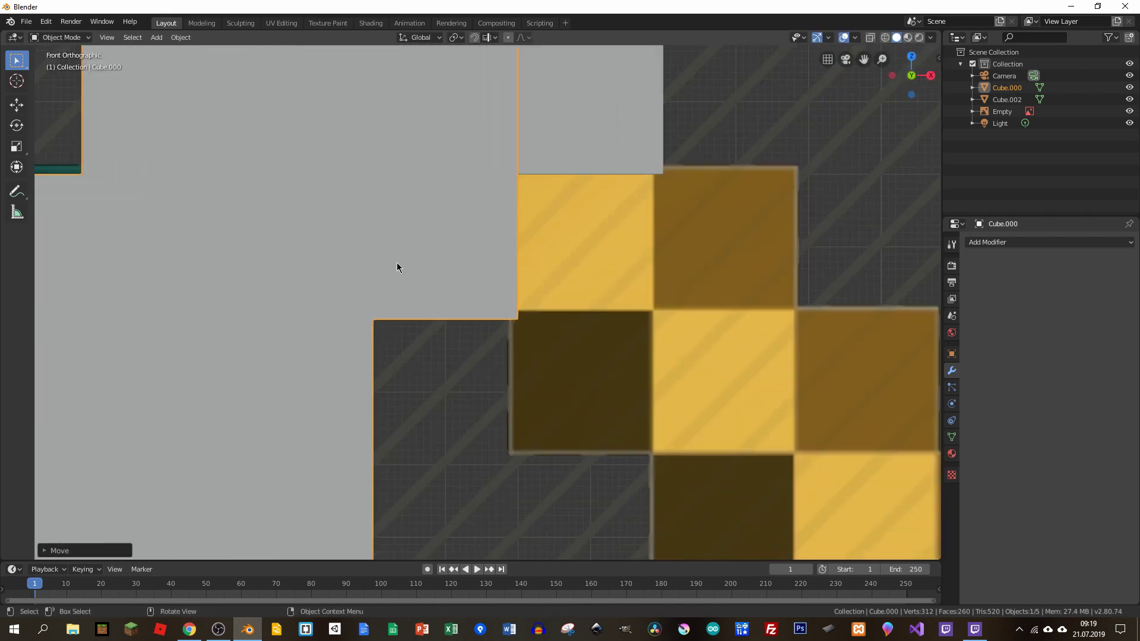
scroll(397, 262, "up", 1)
scroll(396, 263, "down", 2)
scroll(396, 263, "down", 6)
left_click(396, 186, "shift")
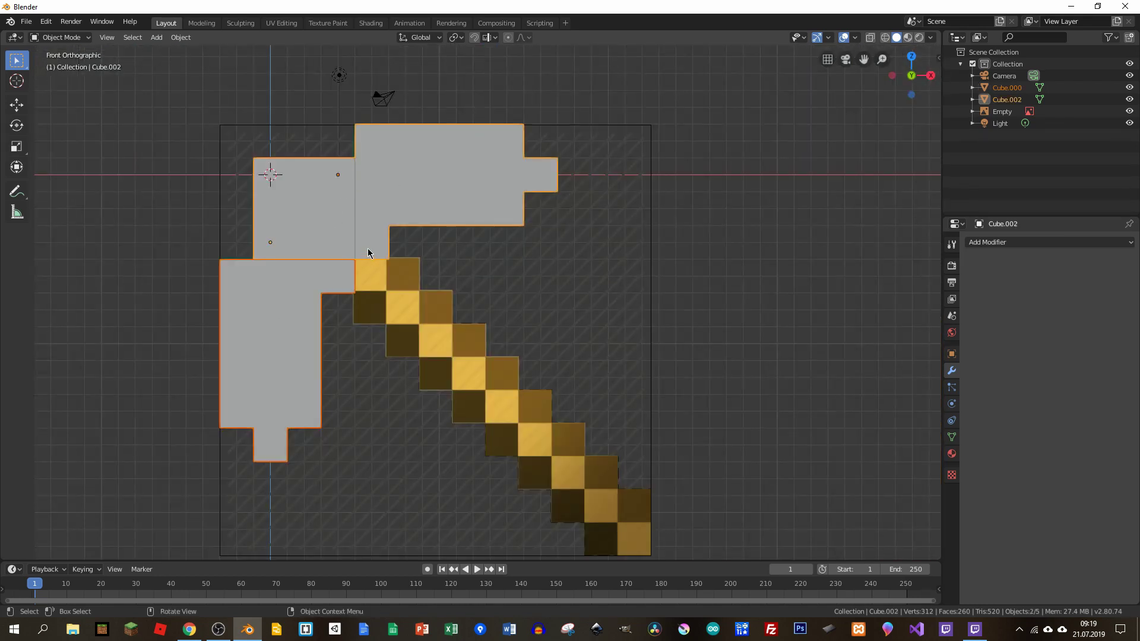
right_click(316, 231)
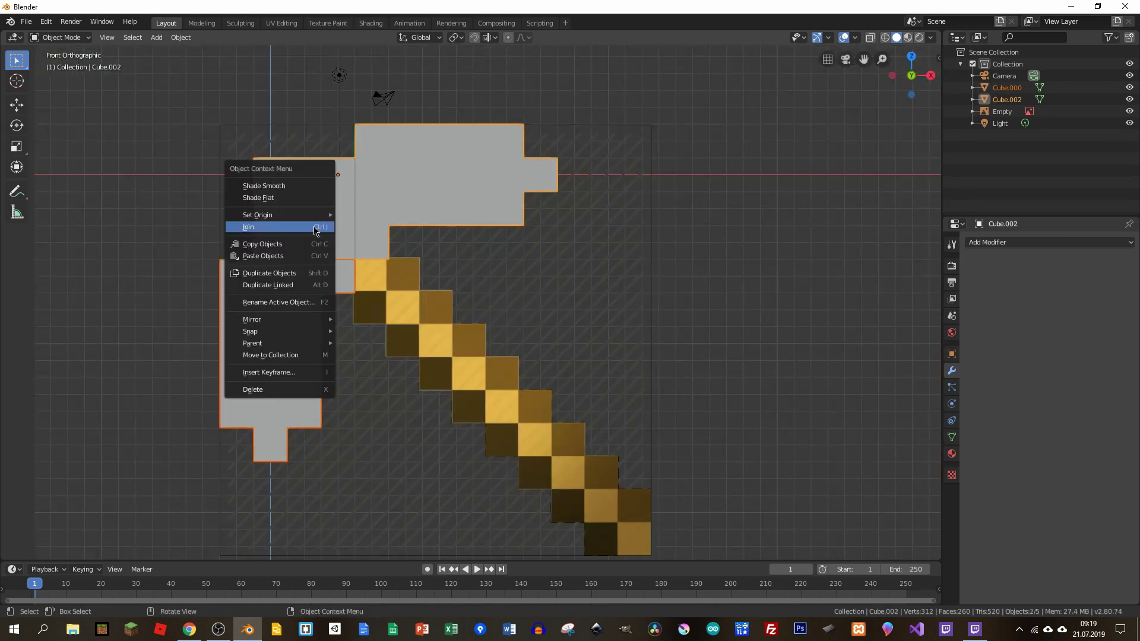
left_click(316, 231)
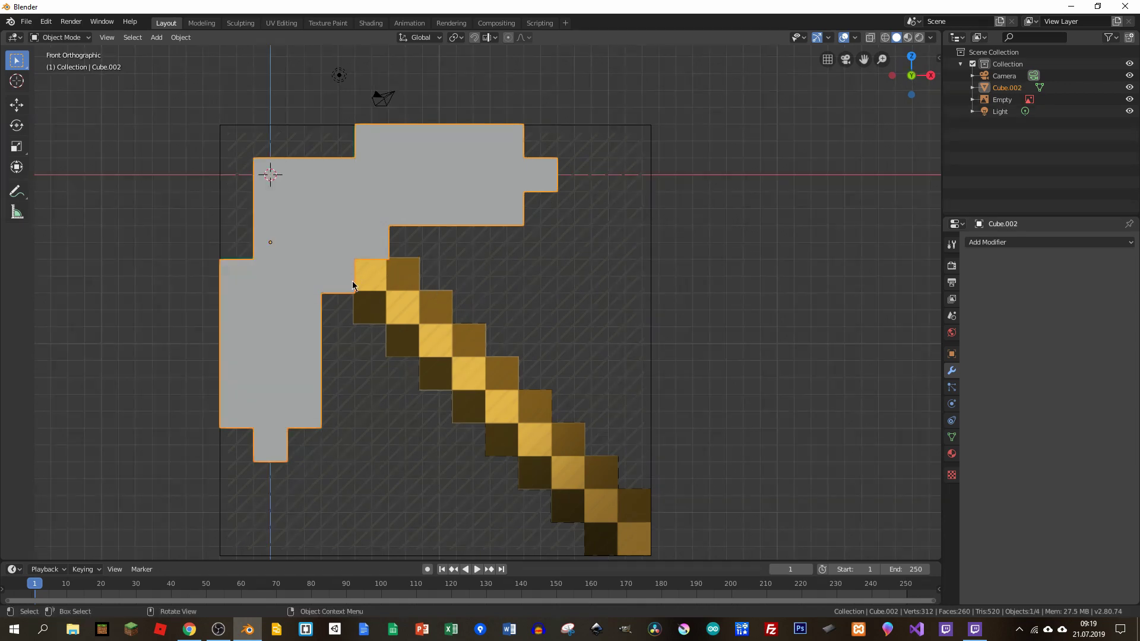
Frame the pickaxe and enter Edit Mode on the joined mesh
mouse_move(518, 396)
middle_mouse_down("shift")
mouse_move(445, 293)
mouse_move(423, 291)
middle_mouse_up("shift")
scroll(368, 255, "up", 2)
key("Tab")
scroll(311, 231, "up", 3)
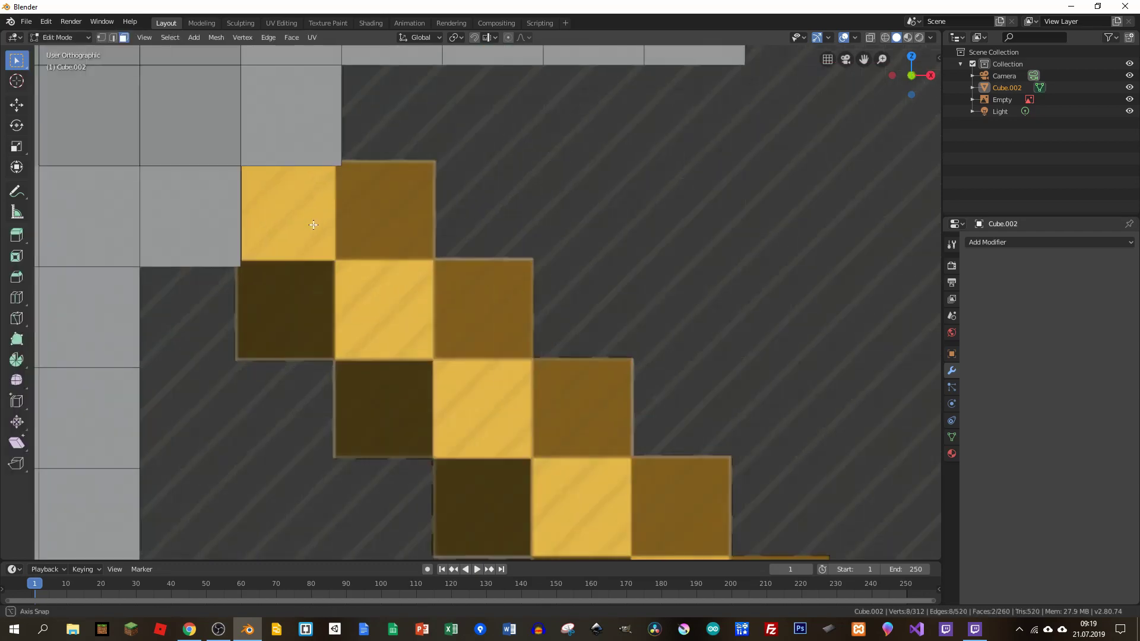
mouse_move(311, 230)
middle_mouse_down()
mouse_move(297, 135)
mouse_move(339, 196)
middle_mouse_up()
Extrude the face at the handle's top square by 1, then by -2
left_click(296, 123)
key("KP_1")
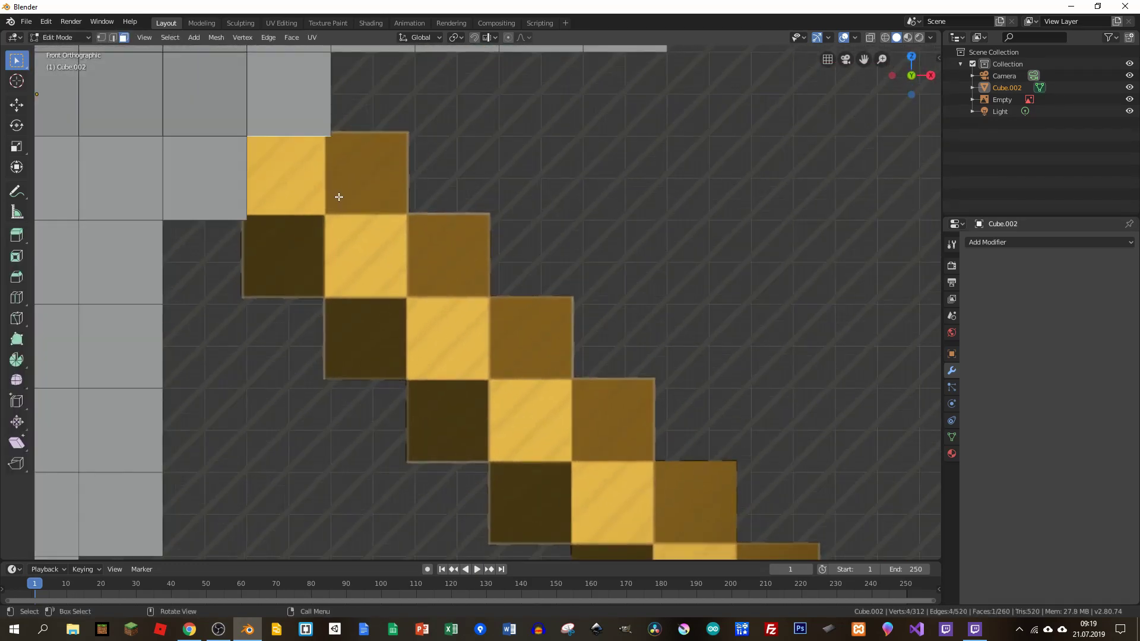
key("e")
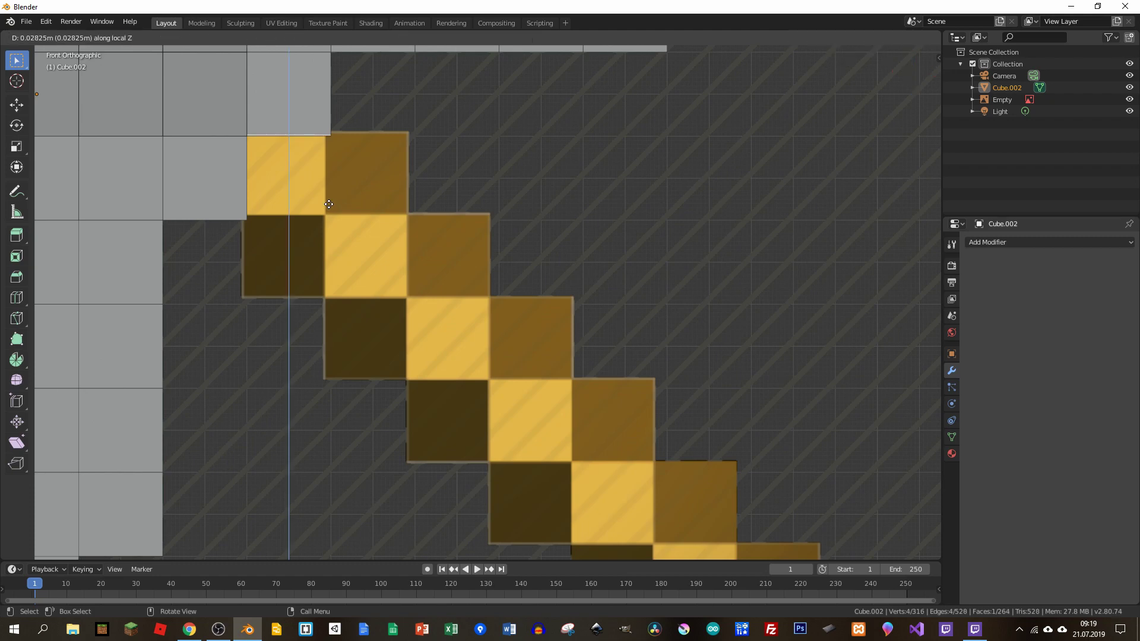
type("1")
key("Return")
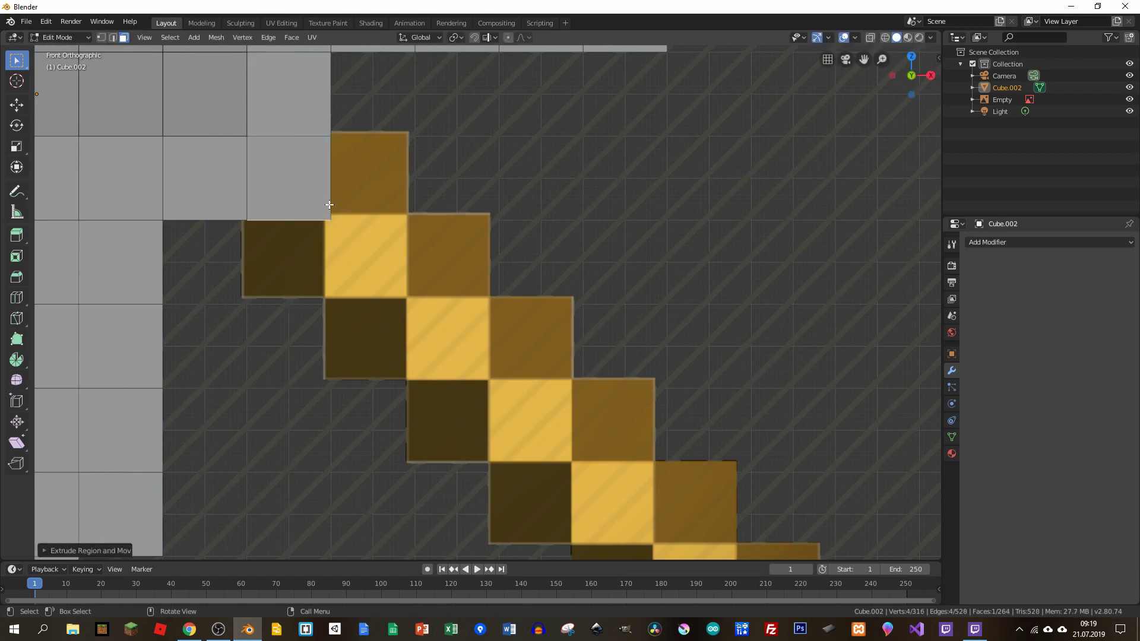
type("e")
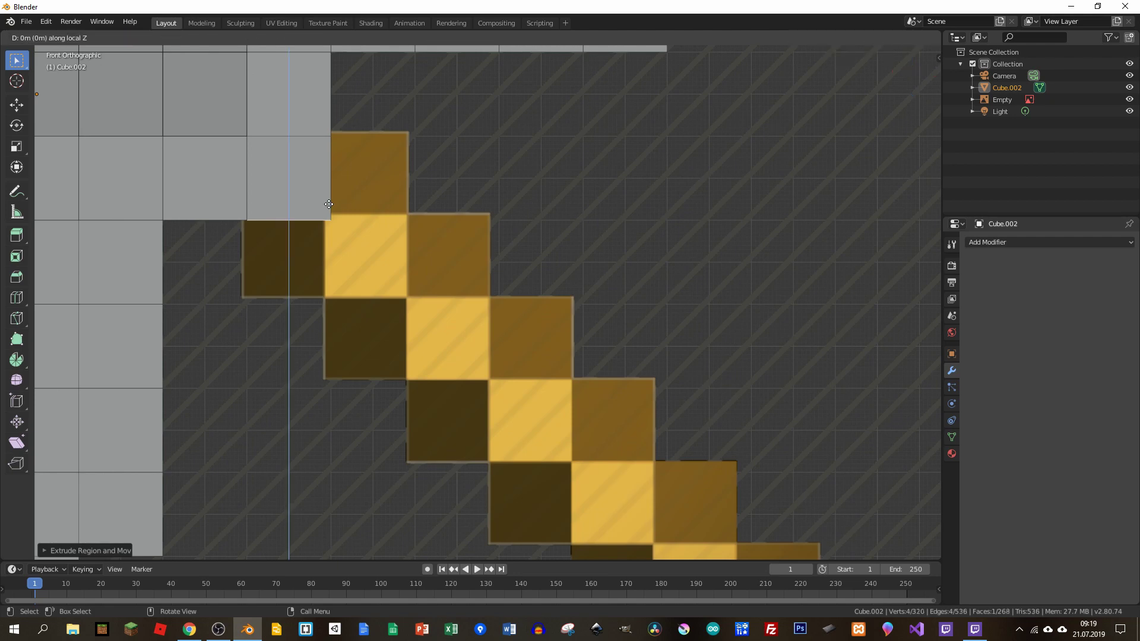
type("-2")
key("Return")
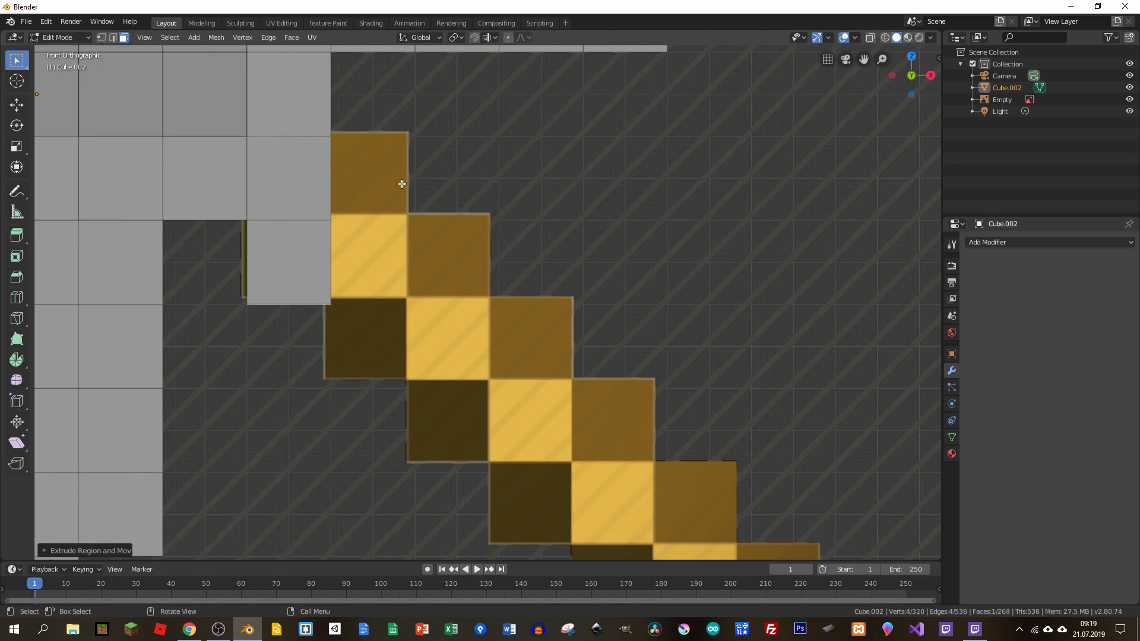
Add the side face and extrude the selected faces 2 units along X
middle_click_drag(402, 184, 357, 186)
left_click(320, 179, "shift")
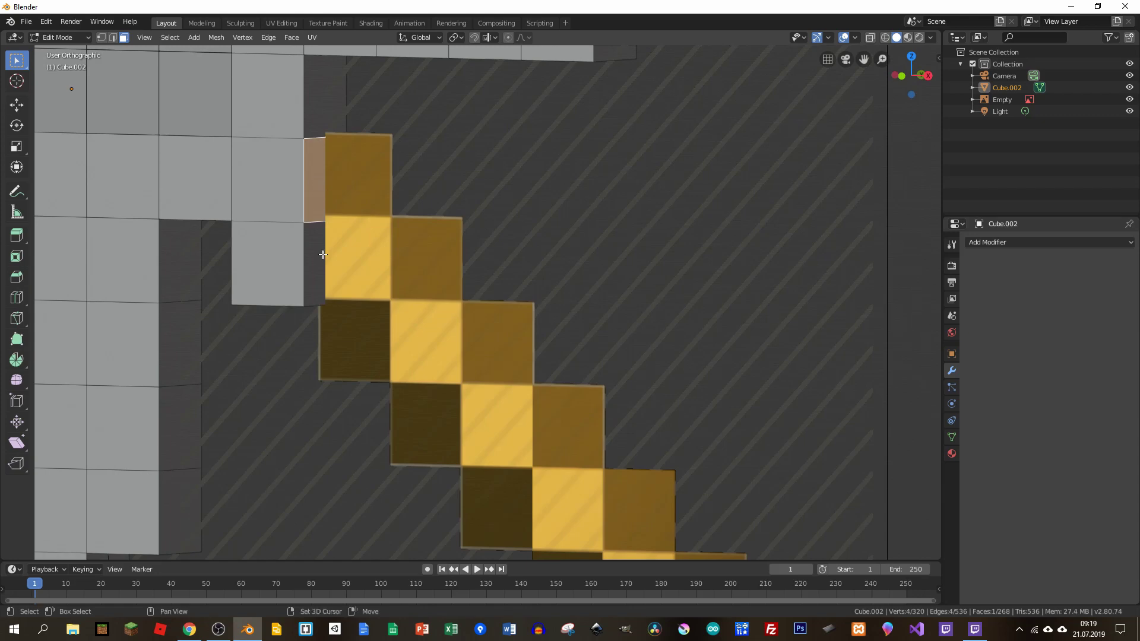
middle_click_drag(318, 242, 377, 257)
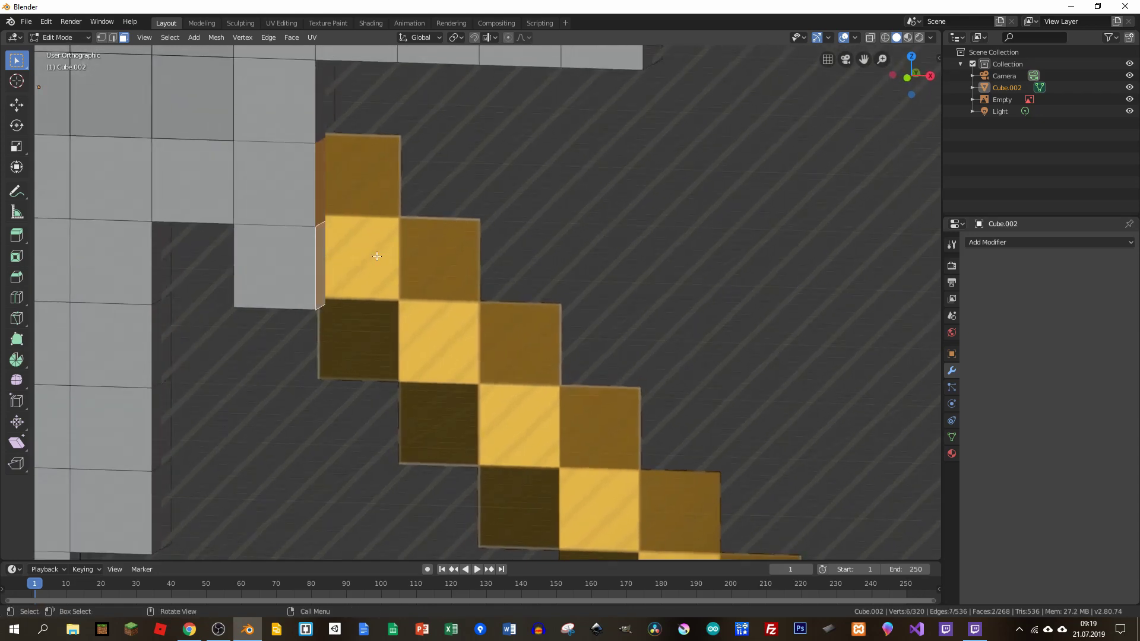
key("e")
key("x")
left_click(376, 255)
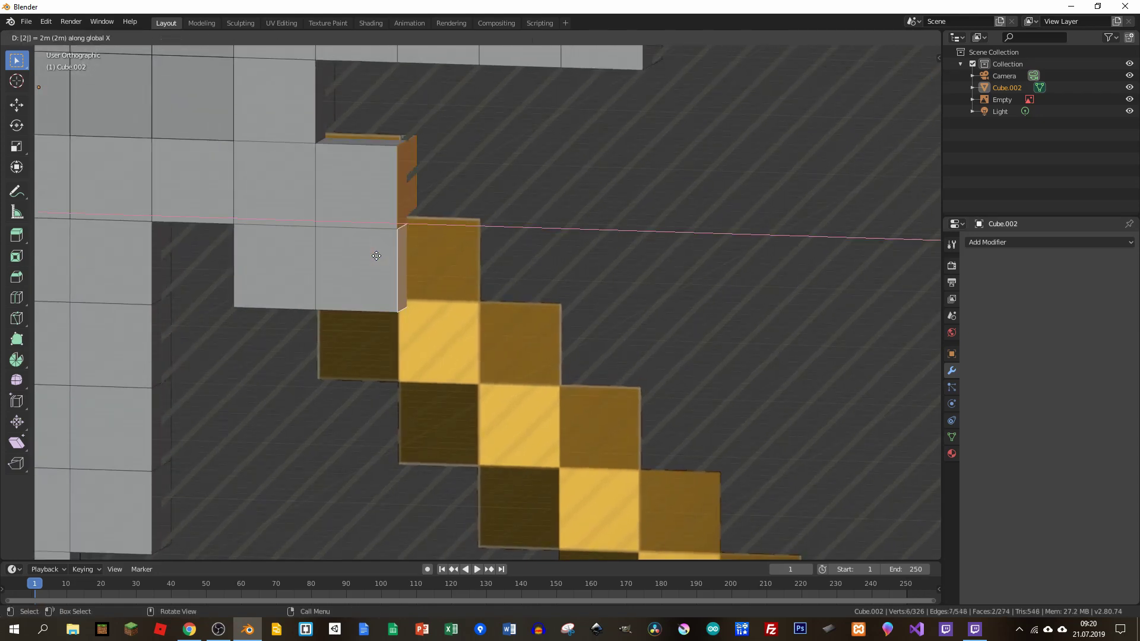
Extrude the new cube's underside face downward along Z
middle_click_drag(376, 255, 384, 267)
left_click(373, 249)
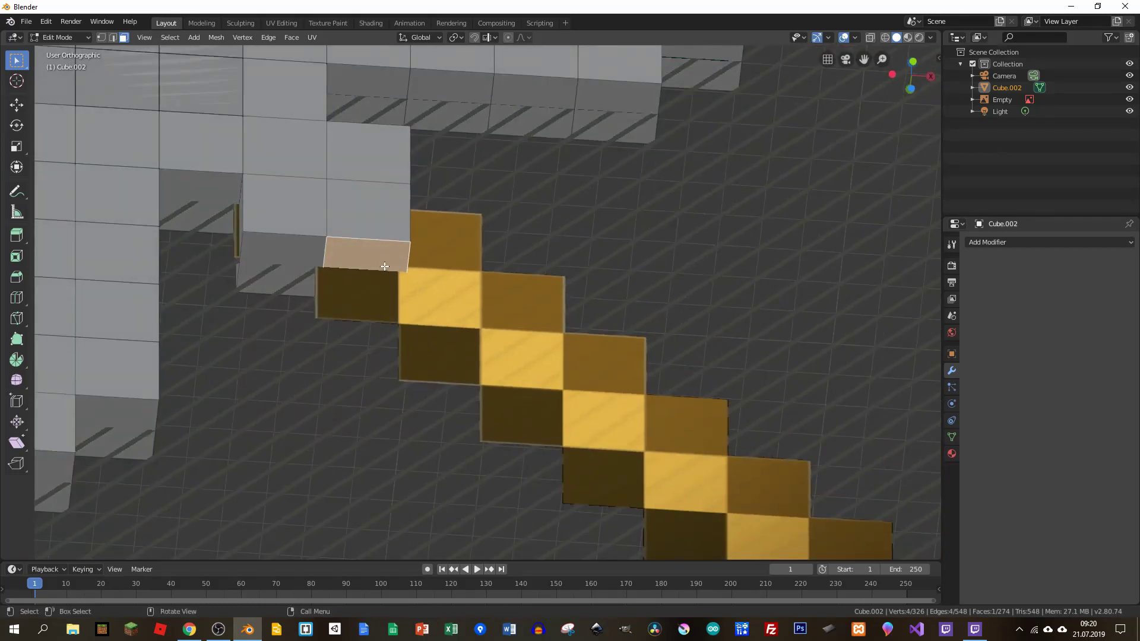
key("e")
key("z")
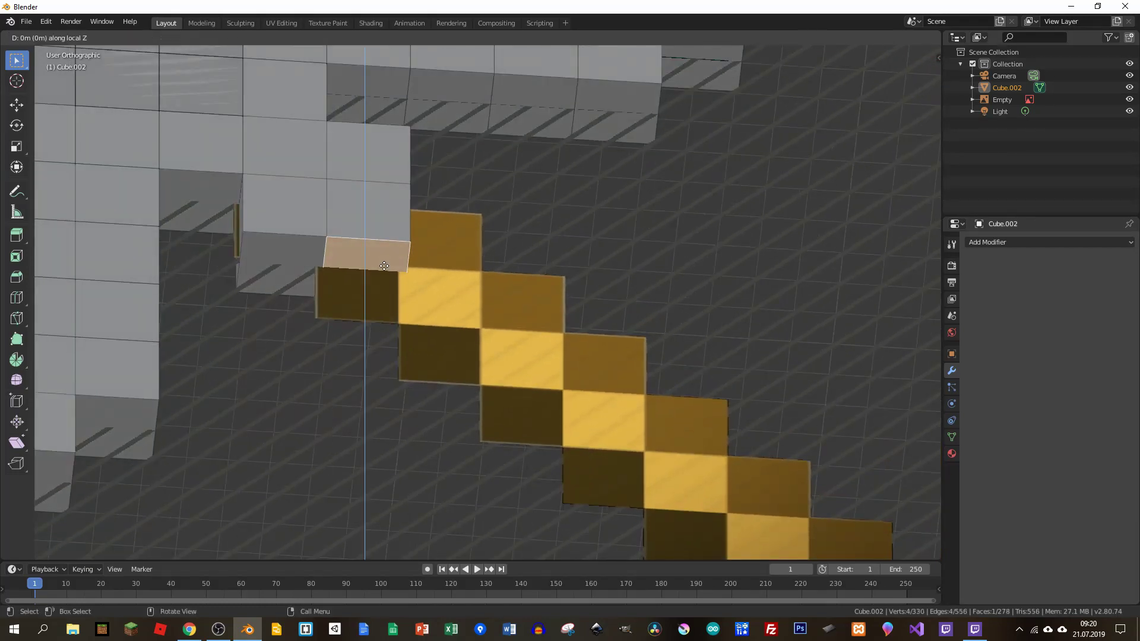
left_click(384, 266)
middle_click_drag(384, 266, 359, 175)
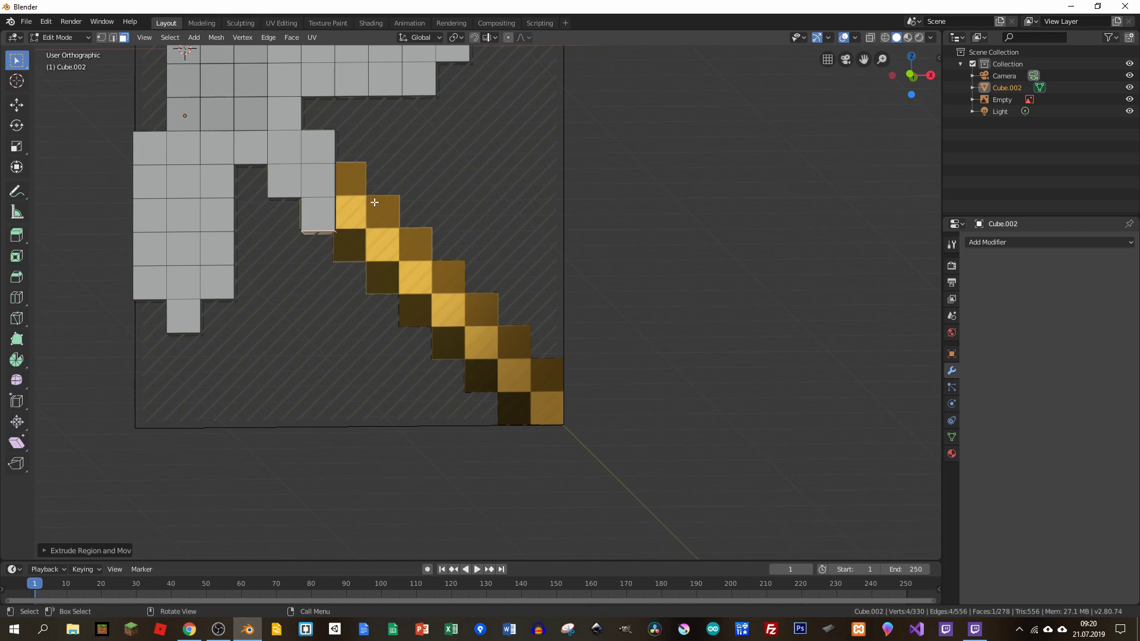
Select the head's inner-corner face, check its linked faces, then narrow back to one face
middle_click_drag(344, 191, 326, 279, "shift")
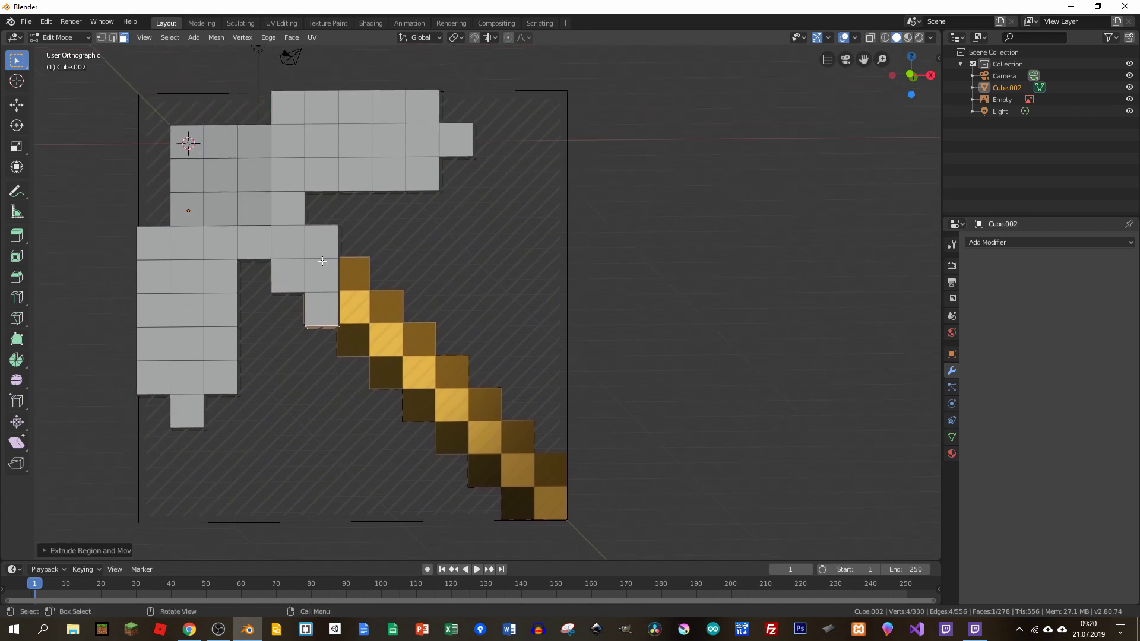
left_click(284, 215)
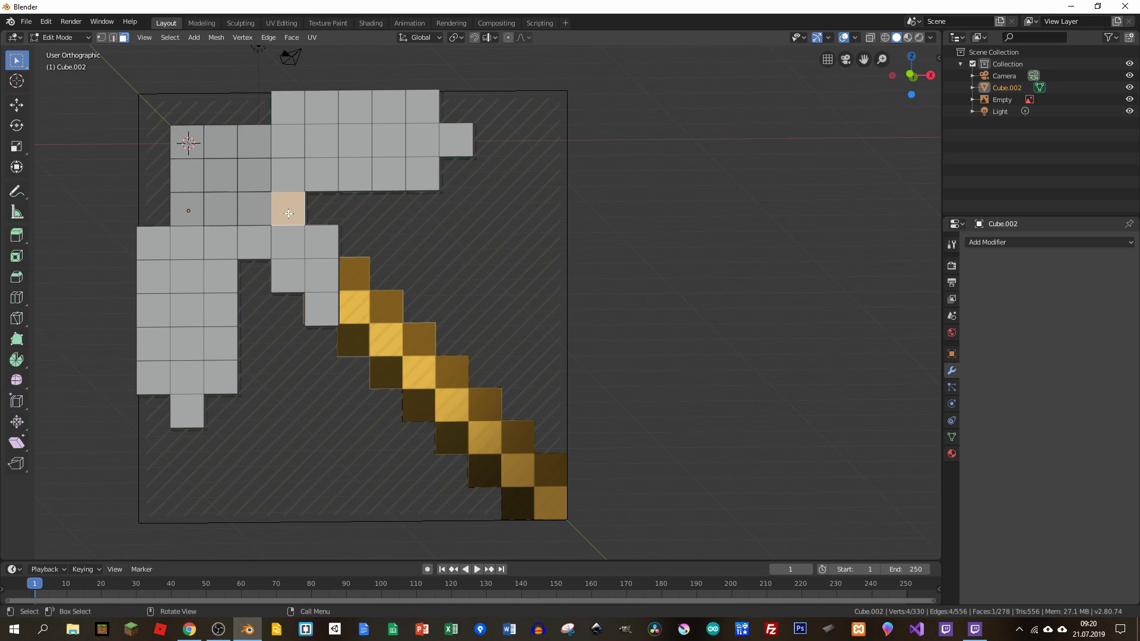
middle_click_drag(288, 213, 310, 203)
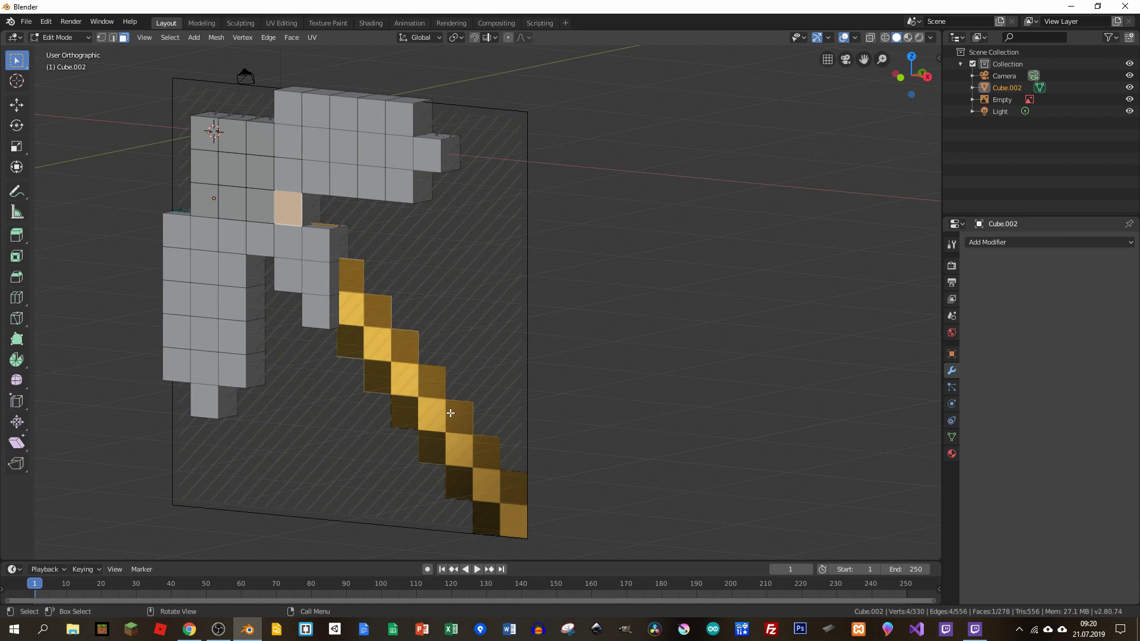
middle_click_drag(340, 292, 380, 277, "alt")
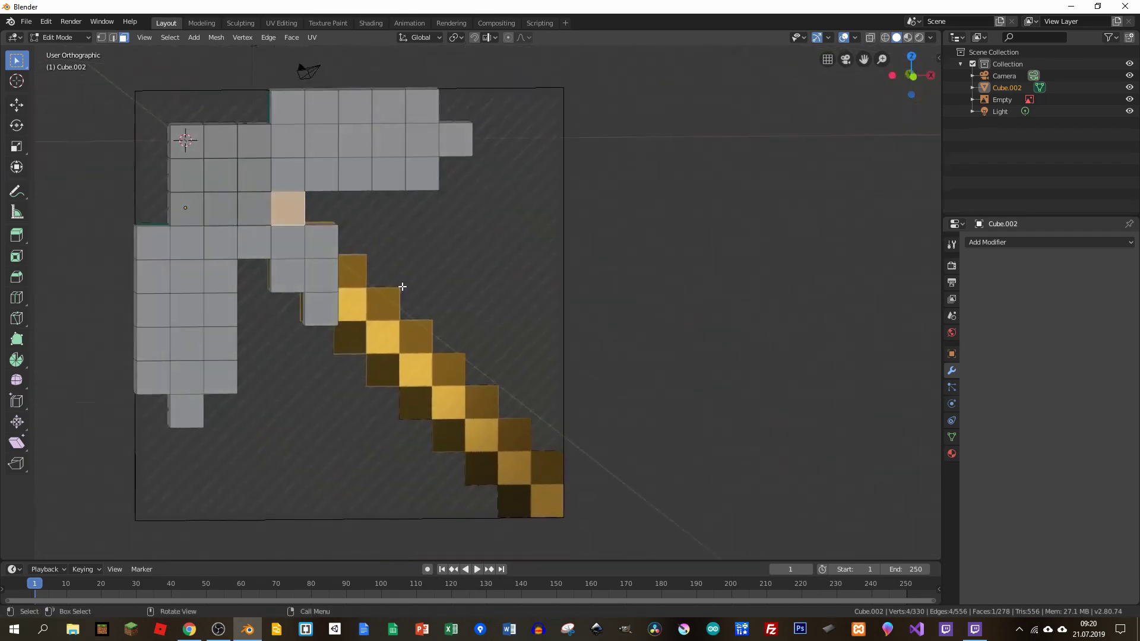
scroll(349, 334, "up", 2)
mouse_move(336, 334)
middle_mouse_down("alt")
mouse_move(227, 301)
mouse_move(281, 291)
middle_mouse_up("alt")
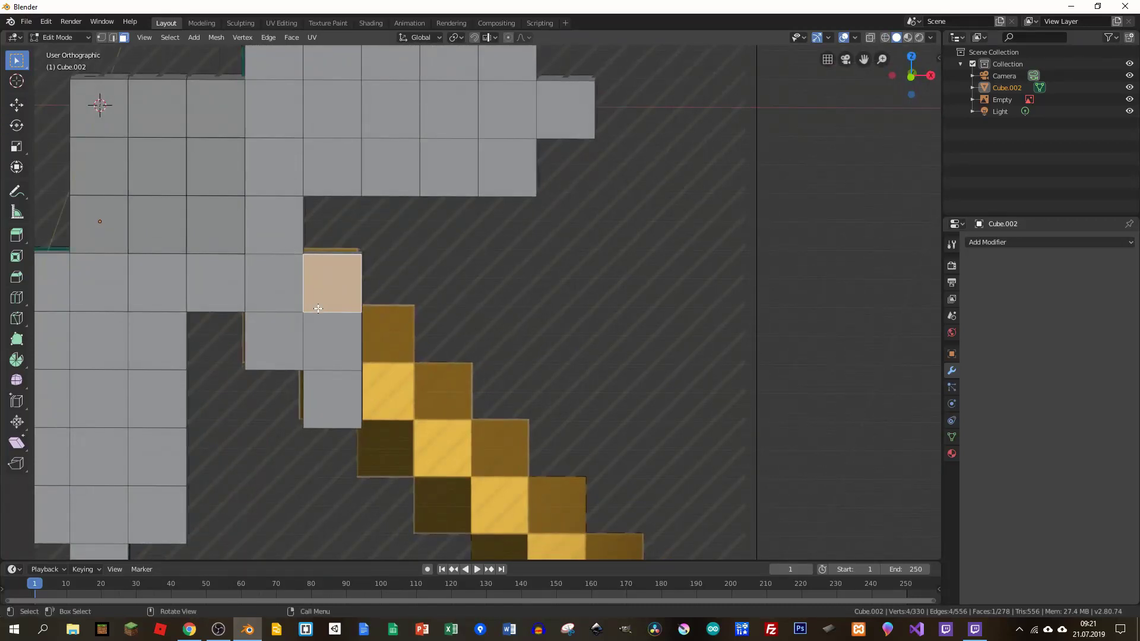
key("ctrl+l")
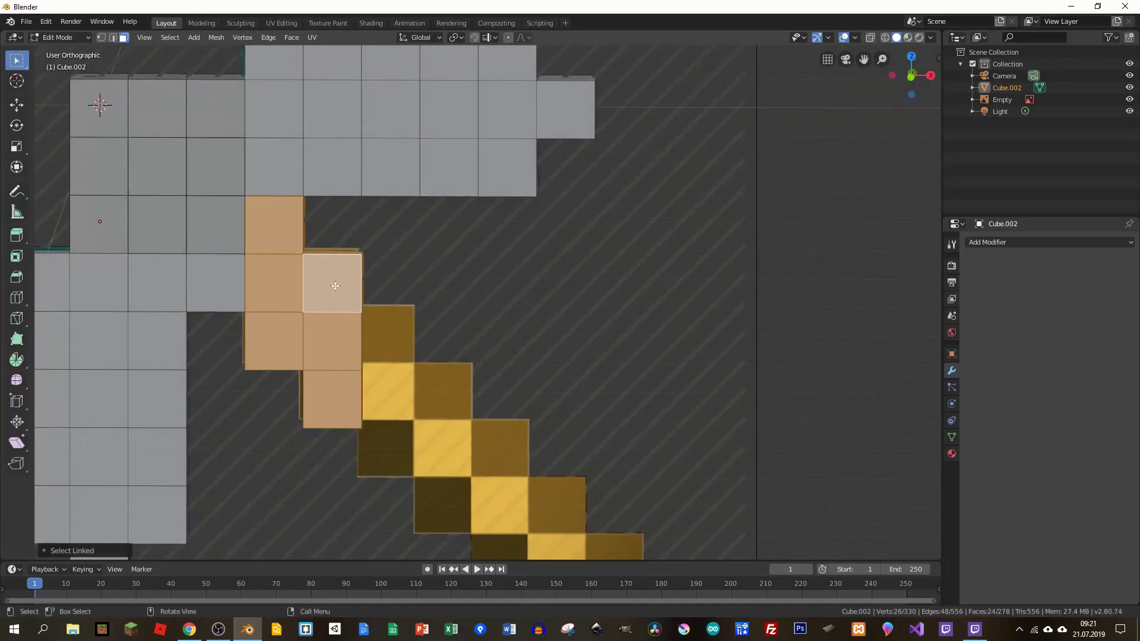
mouse_move(411, 304)
middle_mouse_down("alt")
mouse_move(430, 284)
mouse_move(422, 265)
mouse_move(387, 285)
mouse_move(296, 292)
middle_mouse_up("alt")
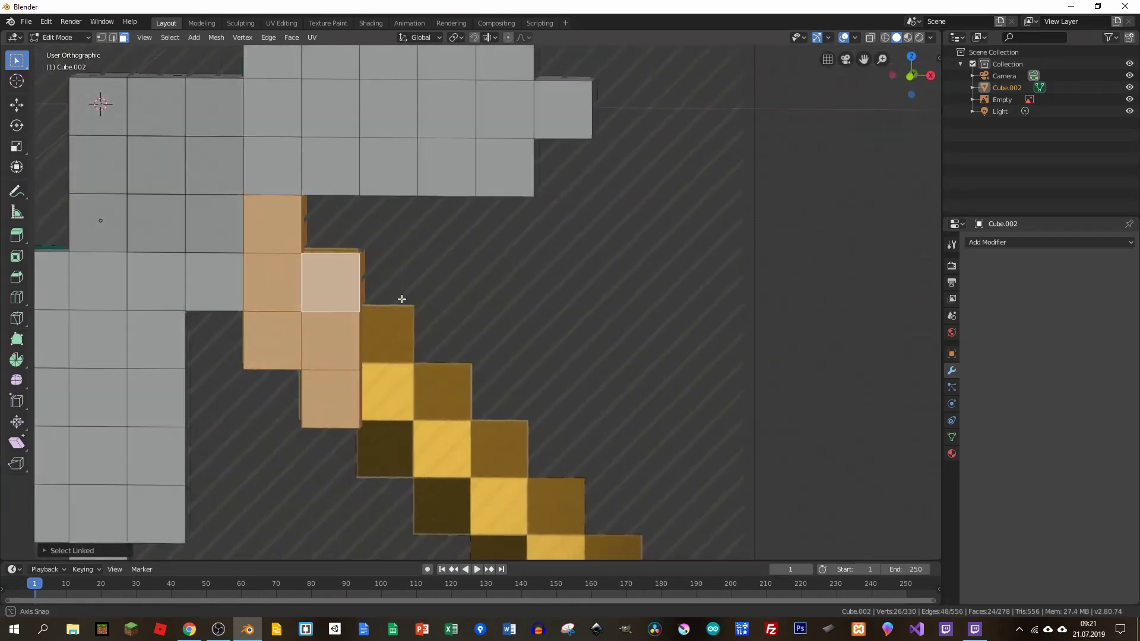
left_click(295, 291)
Return to Object Mode and add a new cube via Shift+A > Mesh > Cube
key("Tab")
middle_click_drag(396, 321, 267, 283)
key("shift+a")
left_click(412, 331)
Move the new cube to just above the handle's top square
middle_click_drag(237, 237, 252, 235)
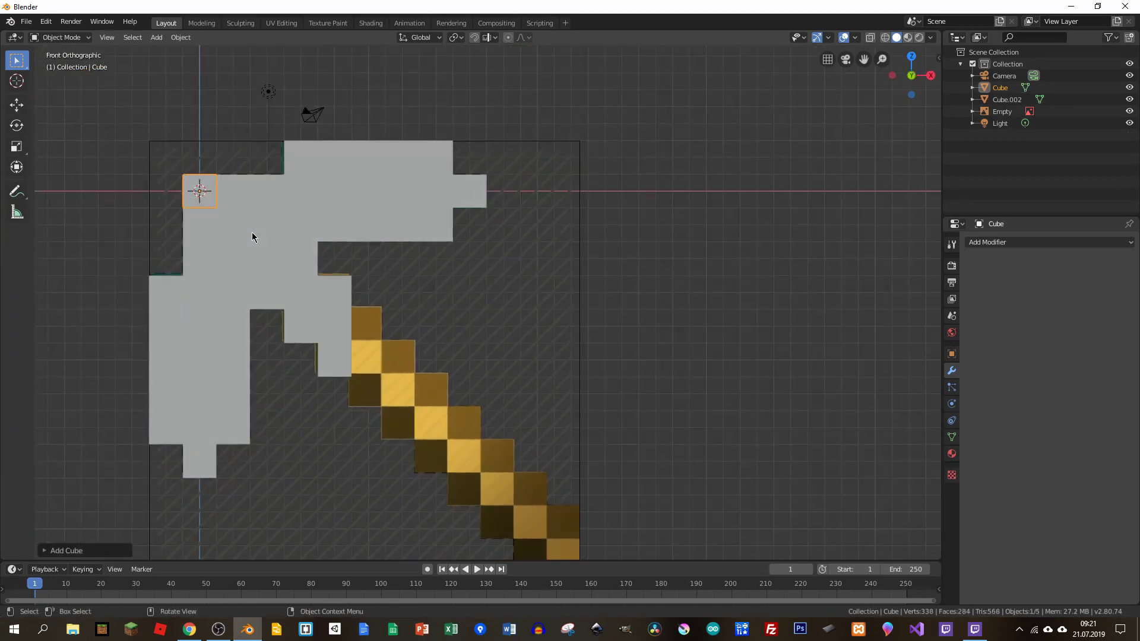
key("g")
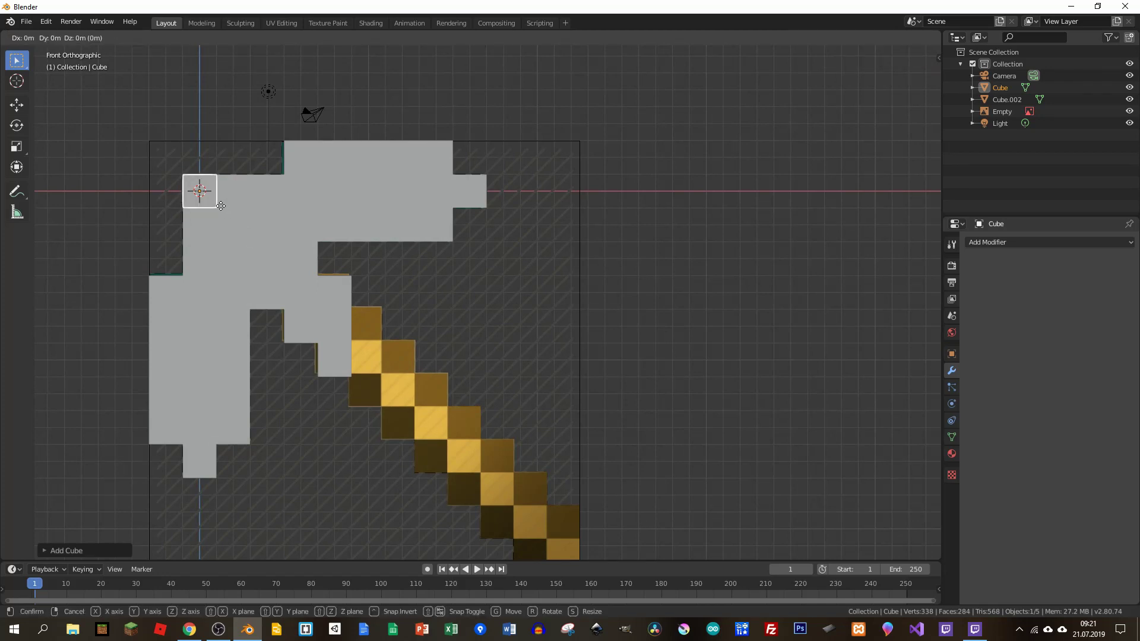
left_click(386, 334)
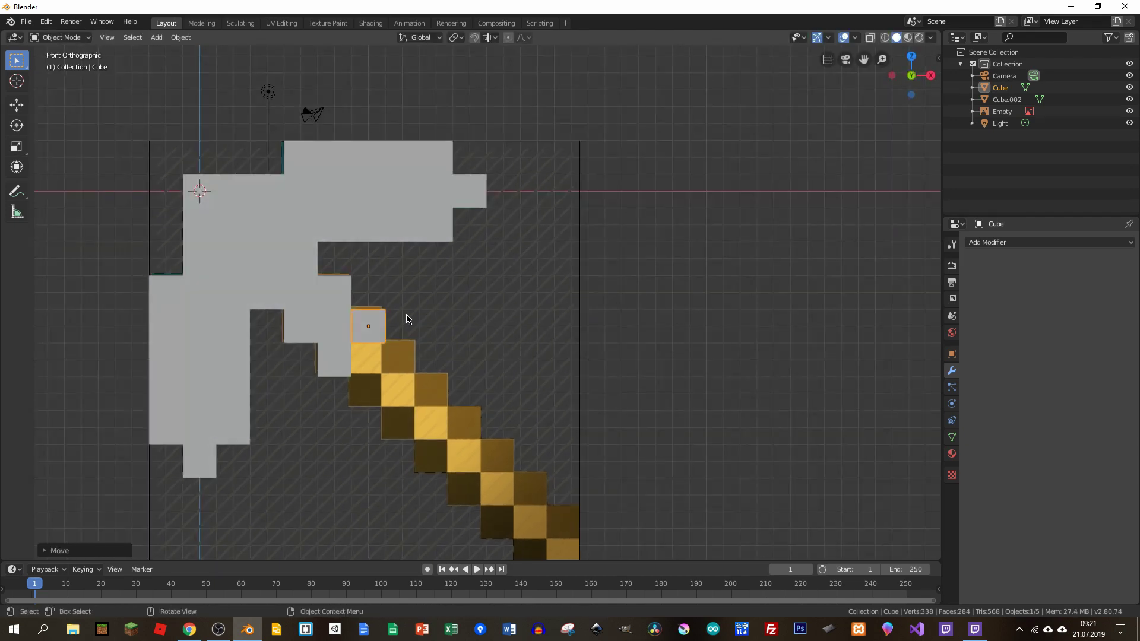
scroll(405, 320, "up", 5)
middle_click_drag(364, 354, 358, 212, "shift")
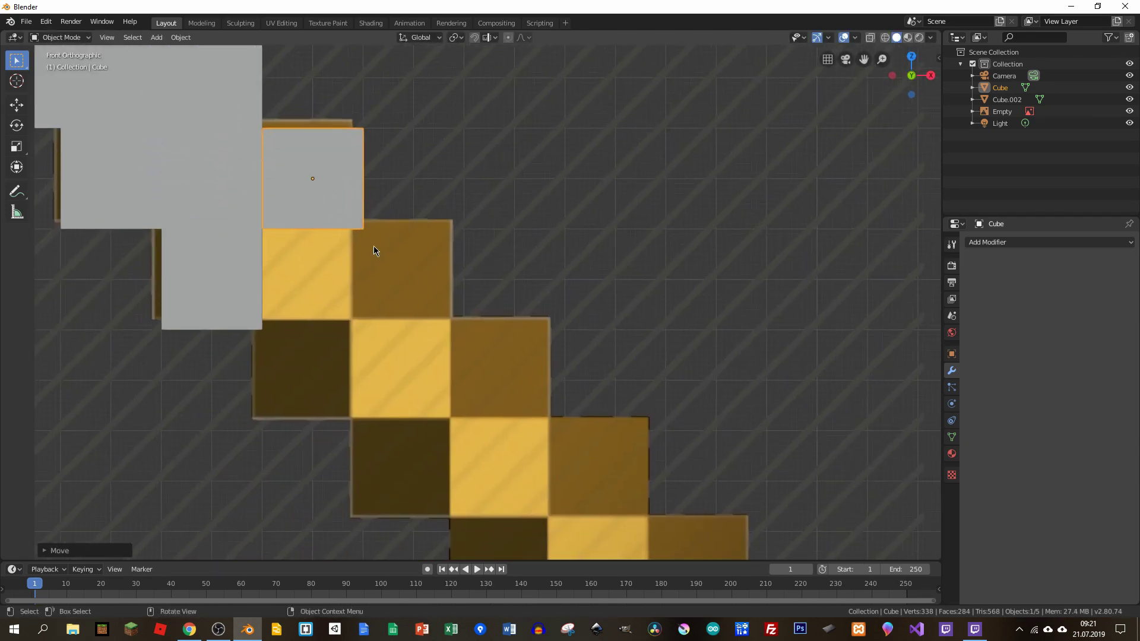
Duplicate the cube twice, placing copies 2 units and then 1 unit lower in a column
key("shift+d")
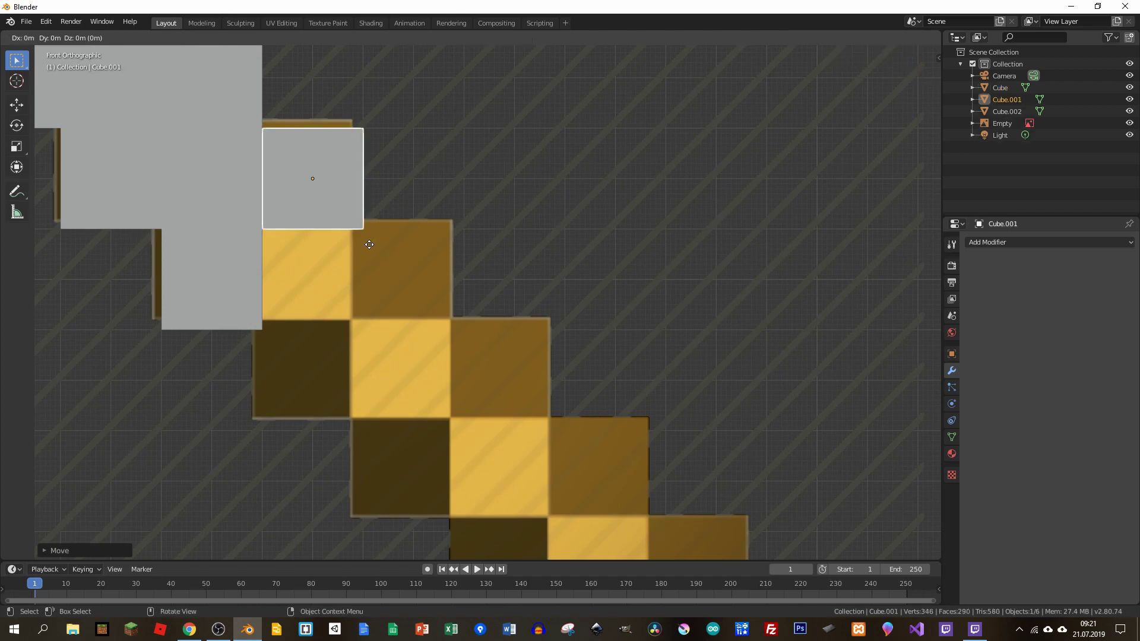
type("z")
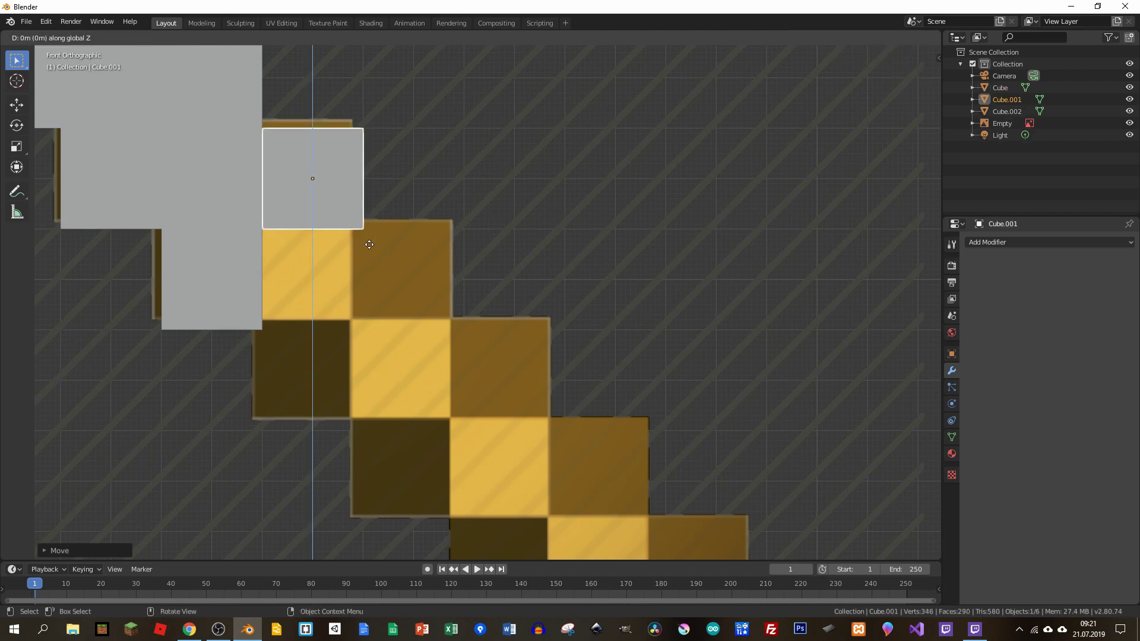
type("-2")
key("Return")
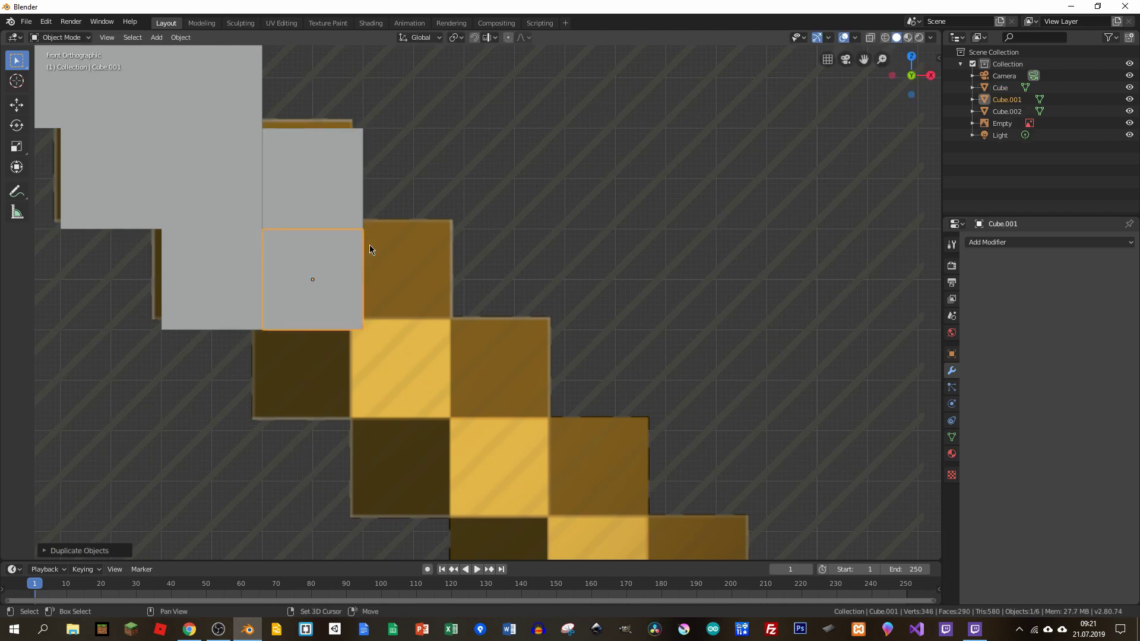
key("shift+d")
type("xz")
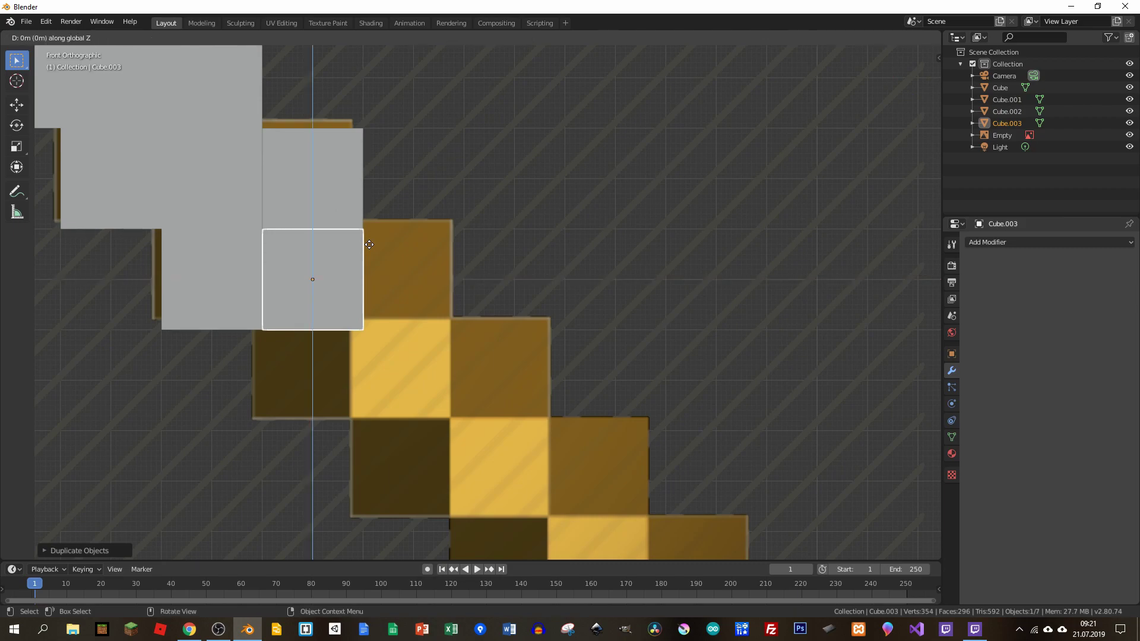
type("-1")
key("Return")
middle_click_drag(352, 223, 389, 186)
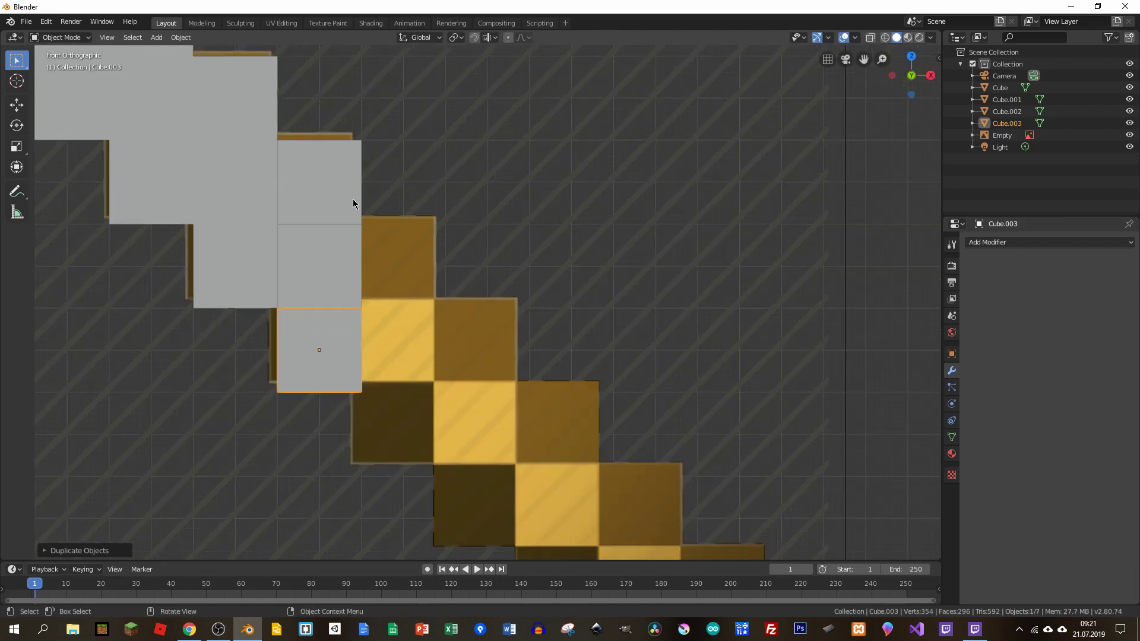
left_click(340, 225)
Duplicate three selected cubes 2 units along X and 2 units down along Z
left_click(333, 261, "shift")
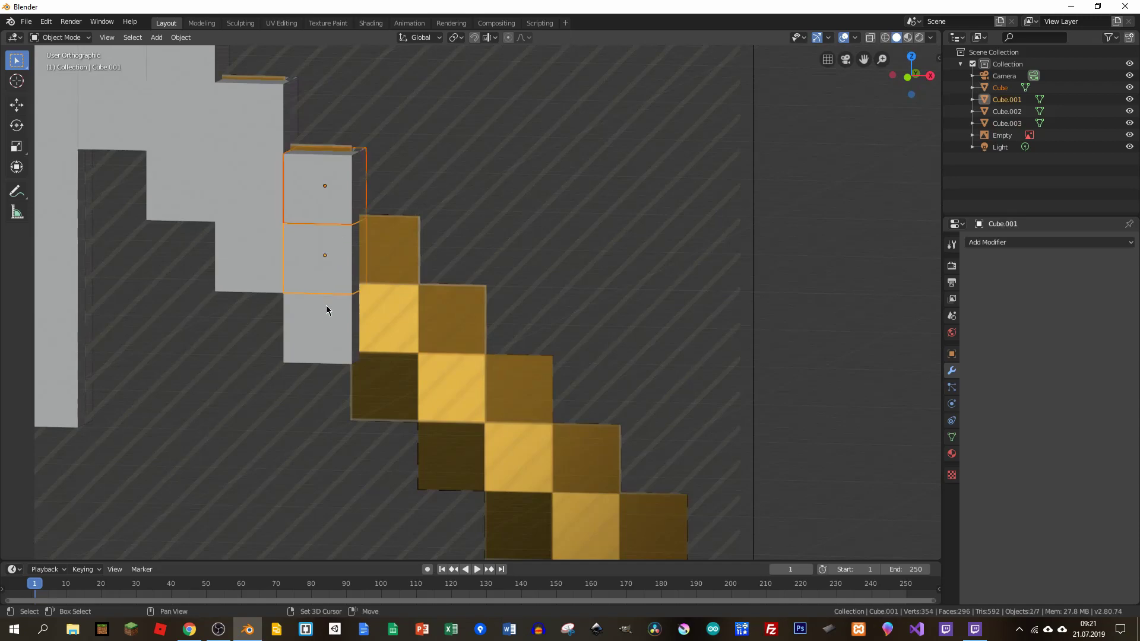
left_click(326, 309, "shift")
middle_click_drag(369, 306, 390, 293)
key("shift+d")
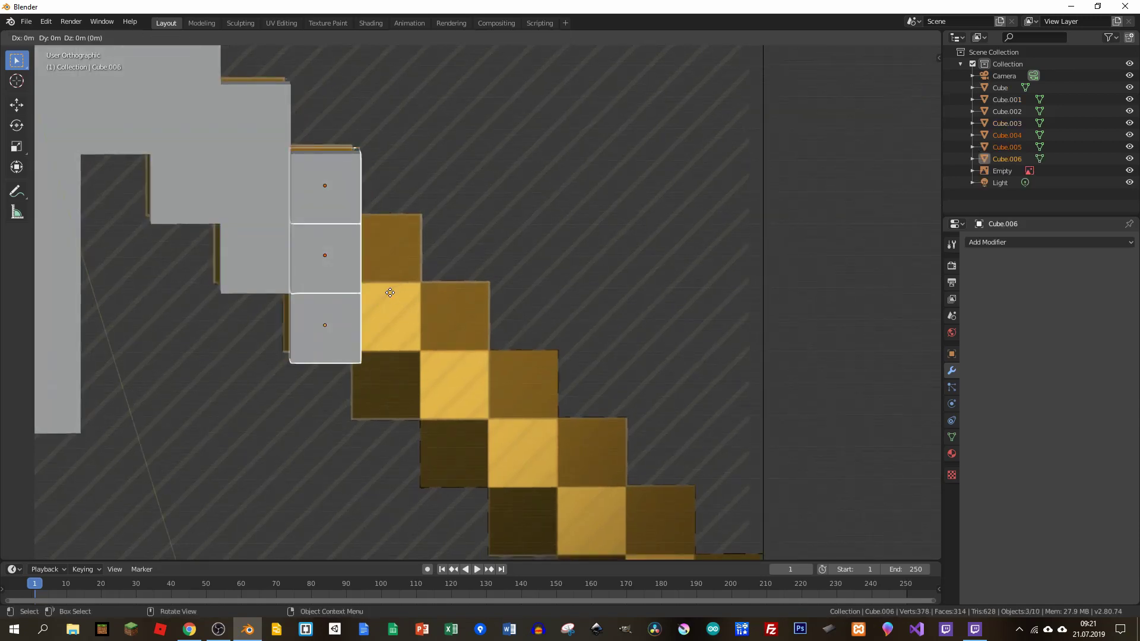
type("x")
type("2")
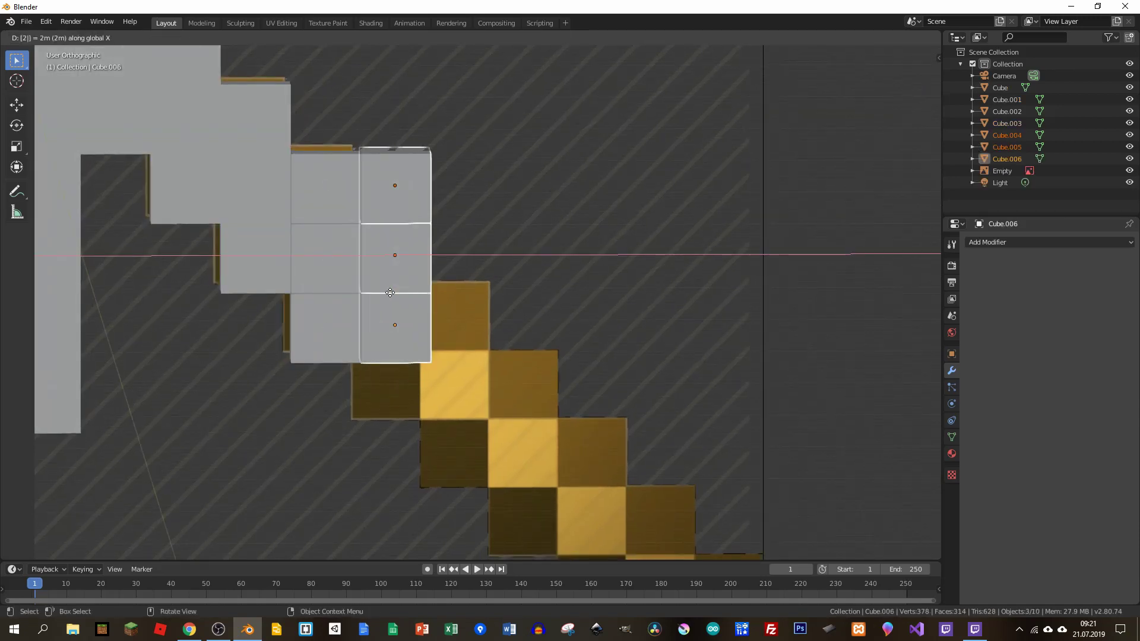
key("Return")
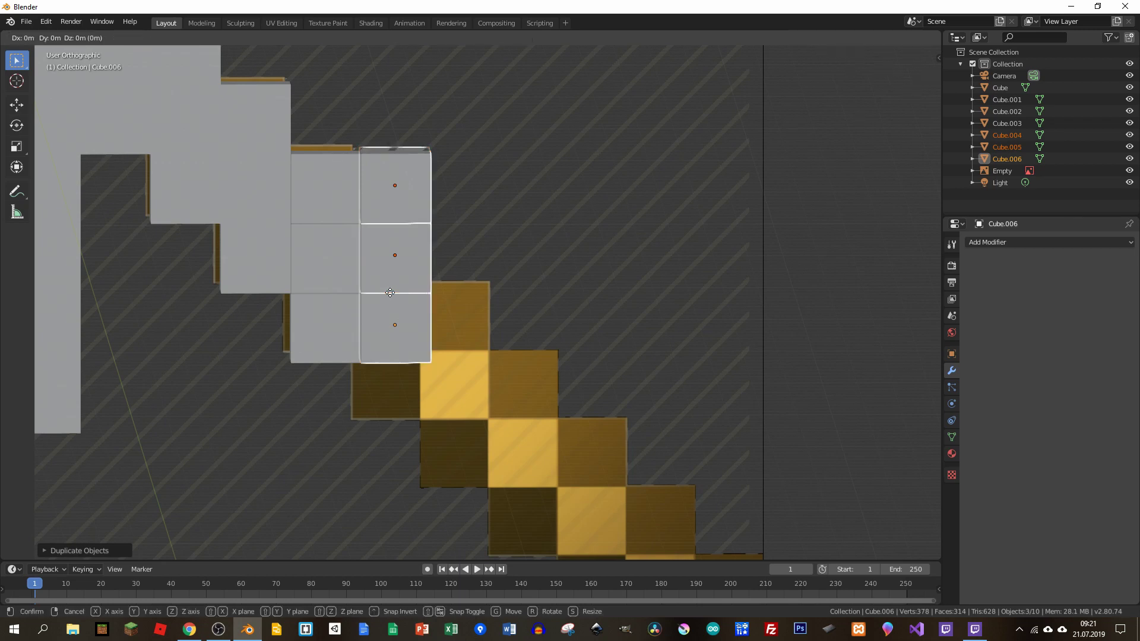
type("z-2")
key("Return")
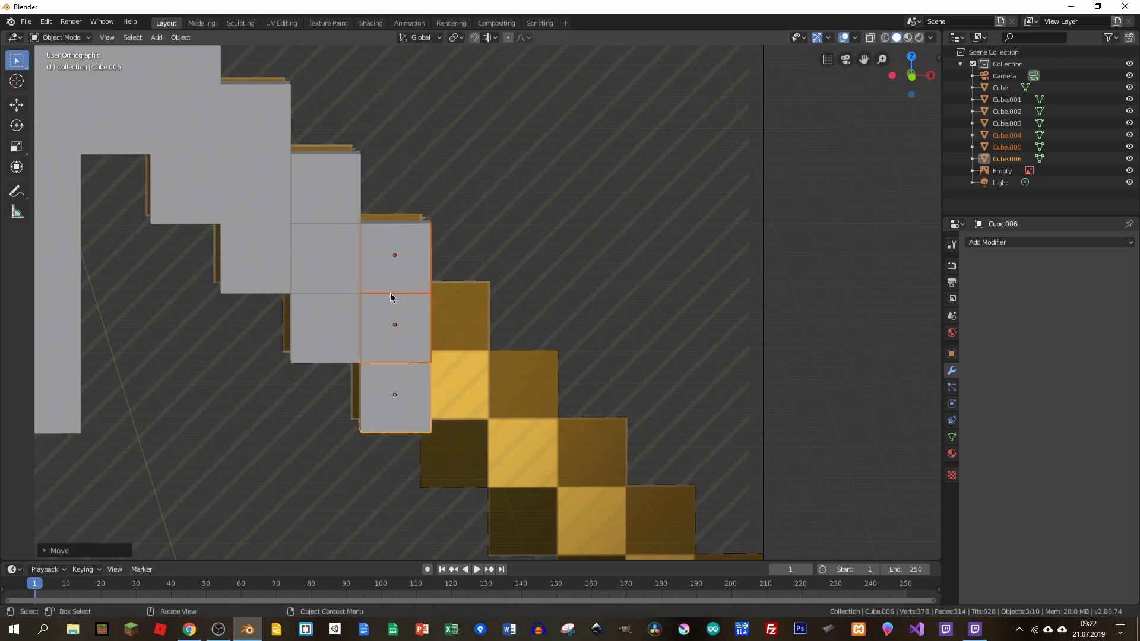
Box-select the grey cube column, excluding the reference image, and return to front view
left_click_drag(326, 120, 420, 465, "shift")
scroll(445, 341, "down", 3)
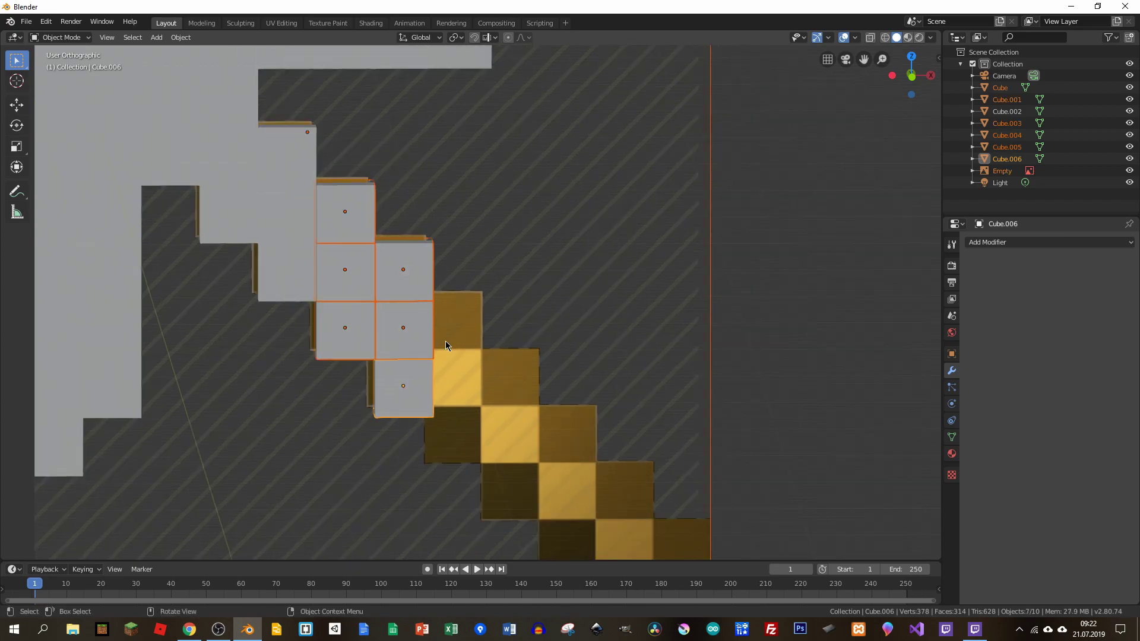
left_click(457, 337, "shift")
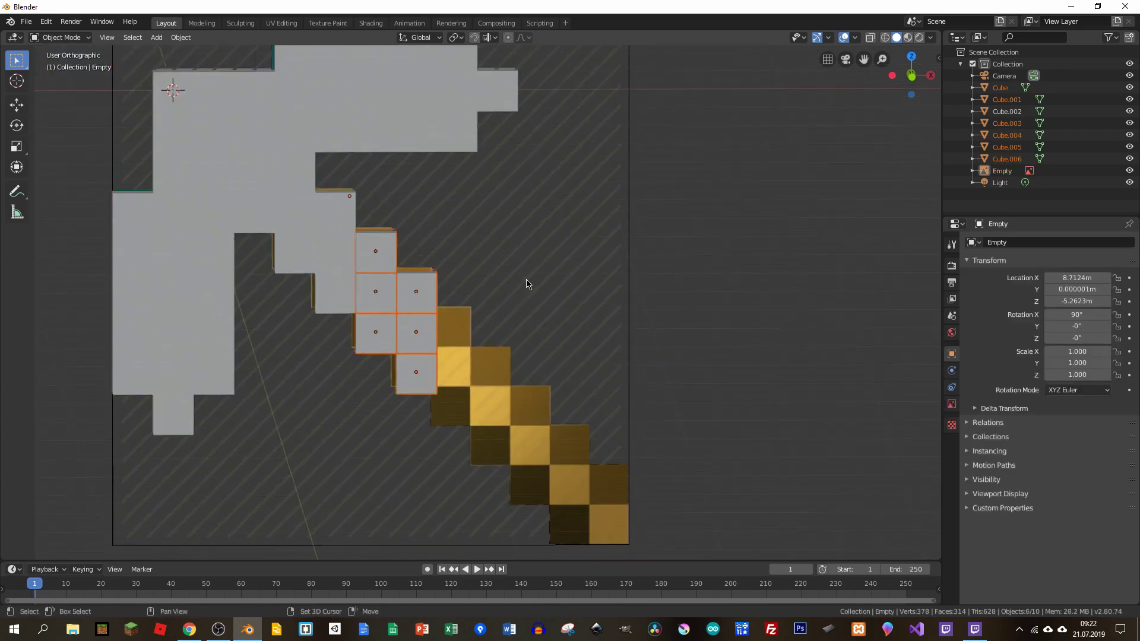
middle_click_drag(478, 338, 483, 319)
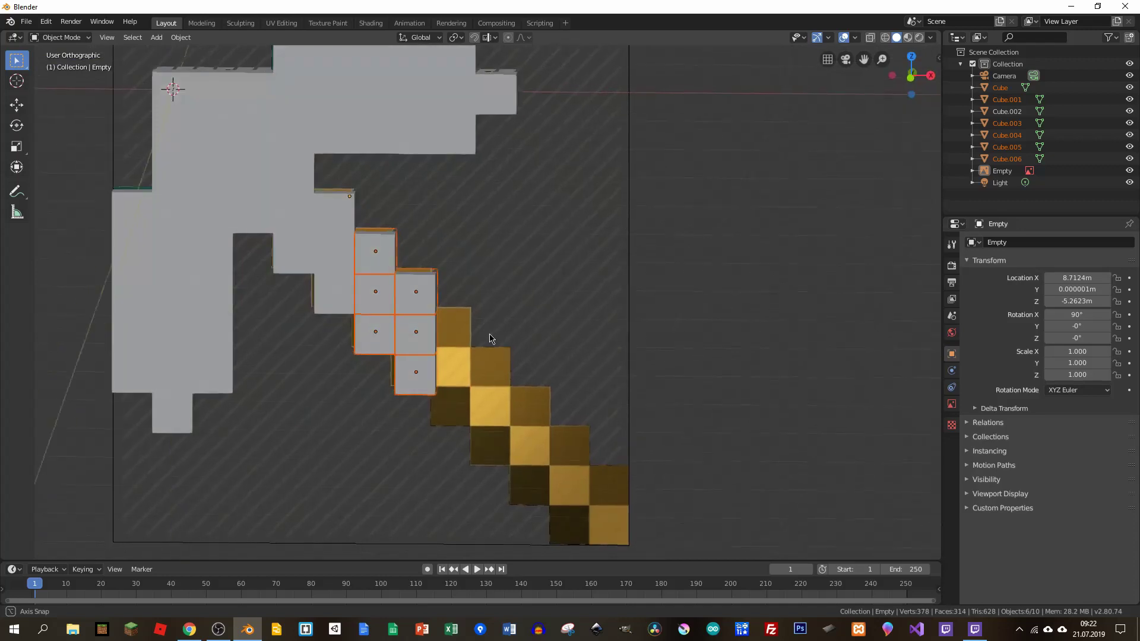
scroll(422, 333, "up", 2)
key("KP_1")
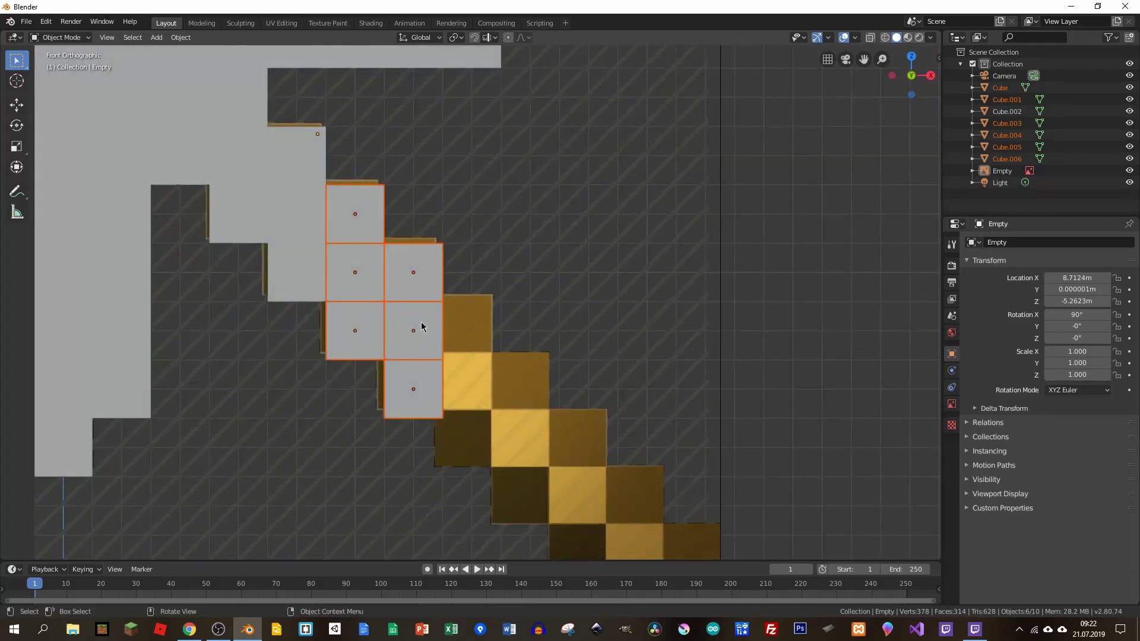
middle_click_drag(440, 357, 322, 258, "shift")
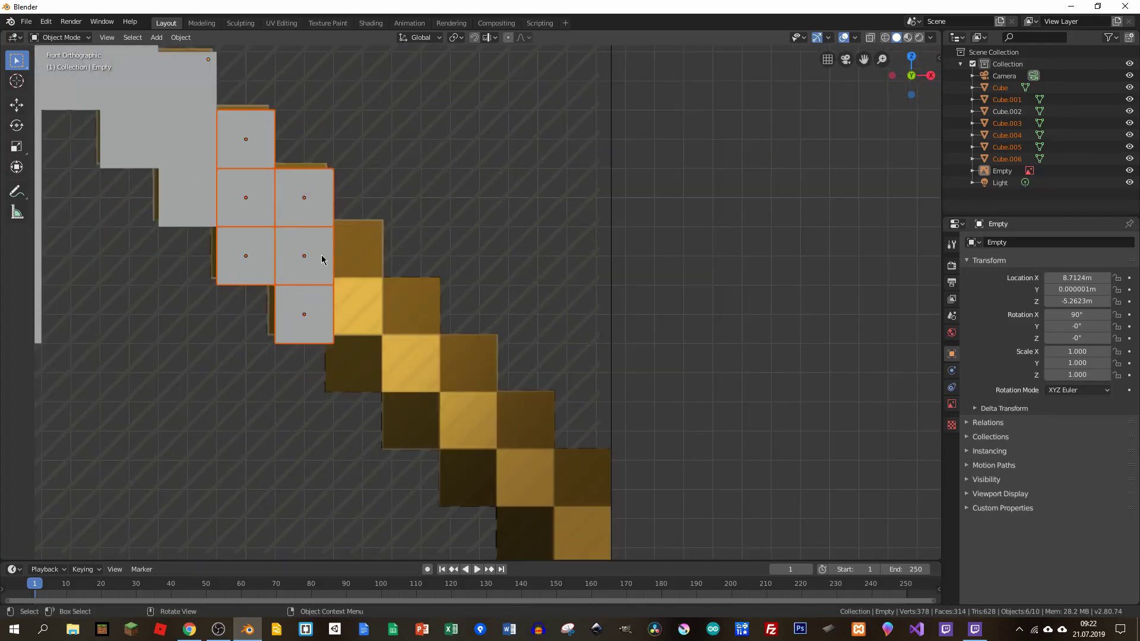
Duplicate the six cubes twice, placing copies further down toward the handle's end
key("shift+d")
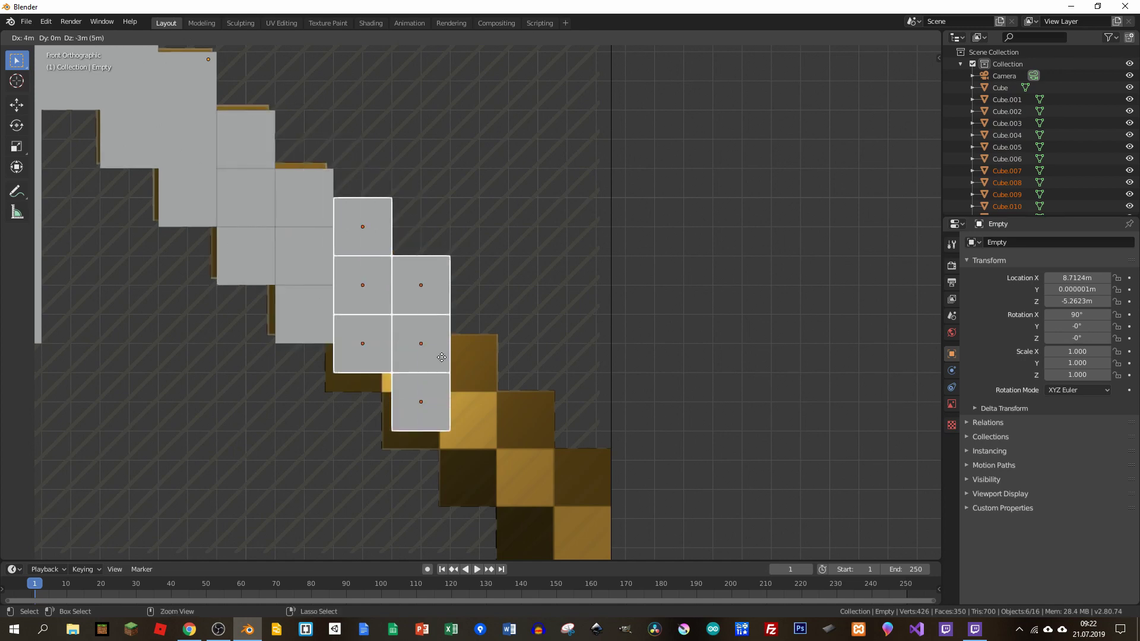
left_click(436, 372)
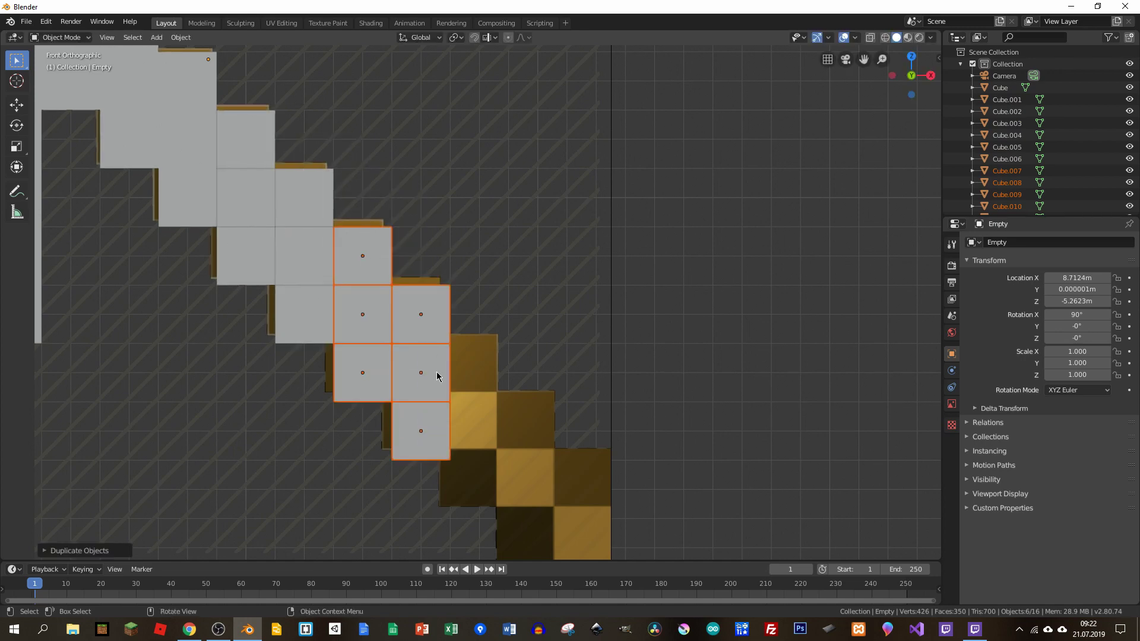
scroll(440, 368, "down", 3)
key("shift+d")
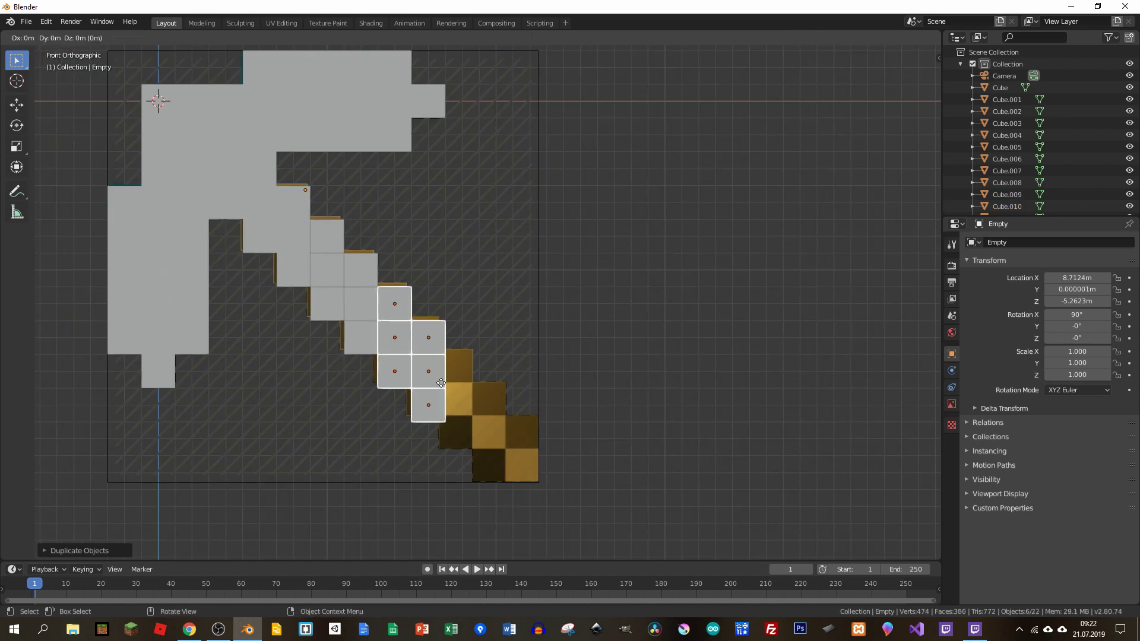
left_click(507, 449)
scroll(568, 459, "up", 5)
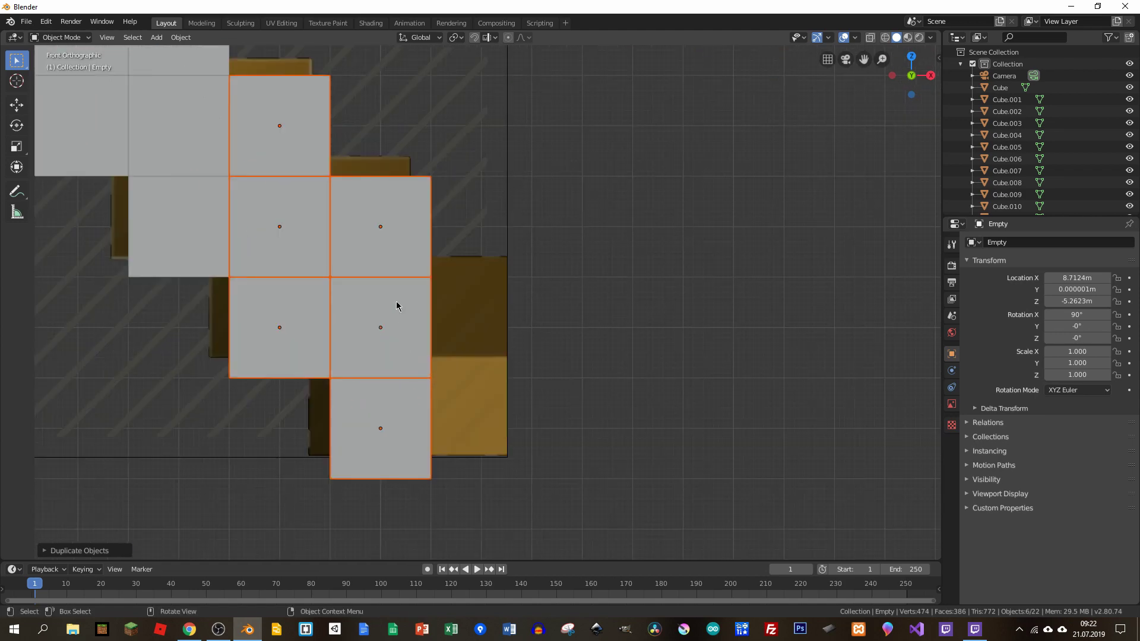
Duplicate two cubes of the right column one unit to the right along X
left_click(396, 321)
left_click(394, 356, "shift")
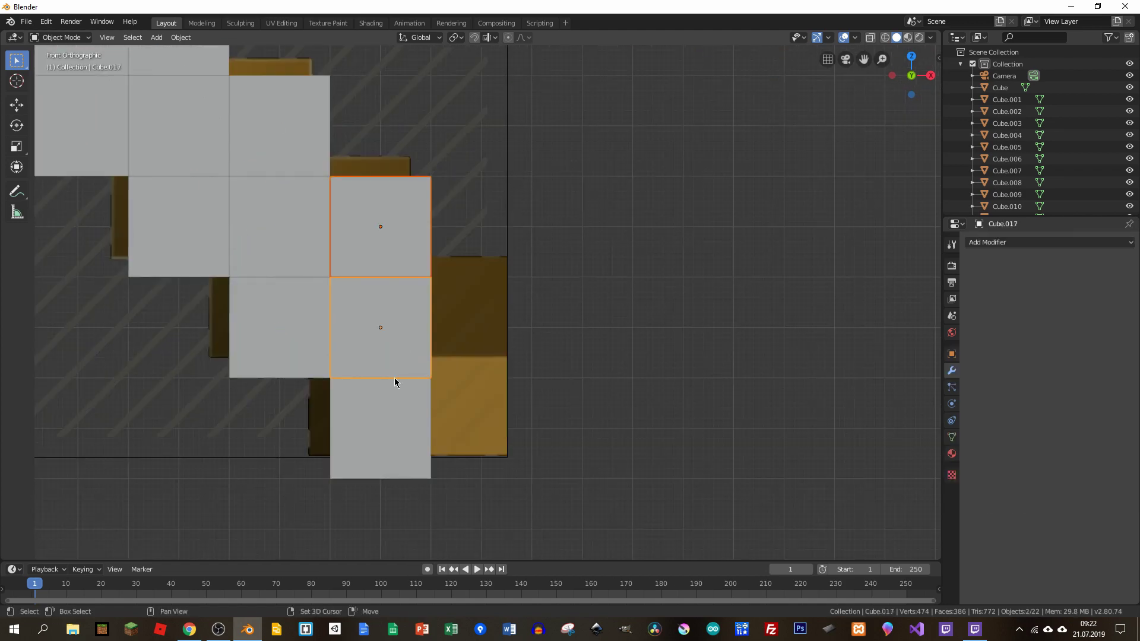
left_click(398, 410)
left_click(414, 356, "shift")
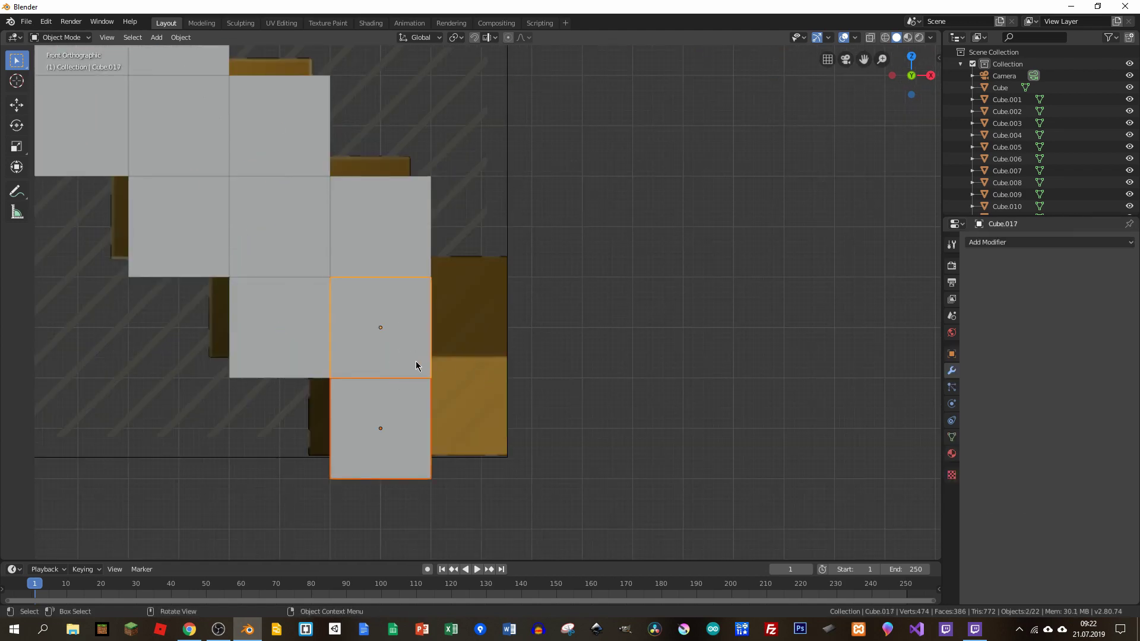
key("shift+d")
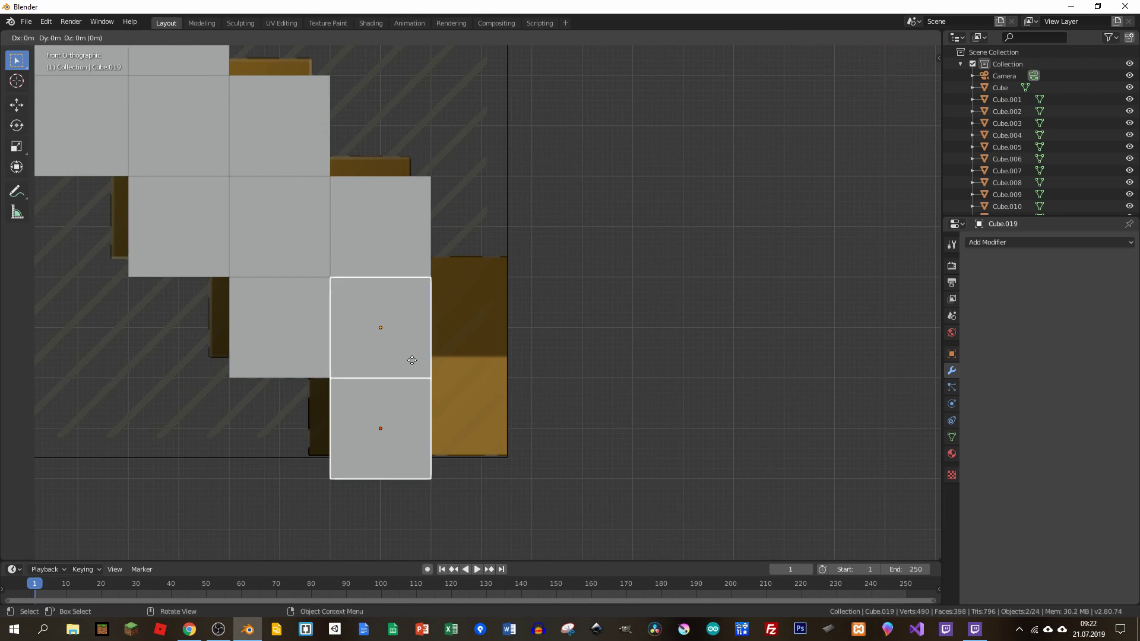
key("x")
key("1")
key("Return")
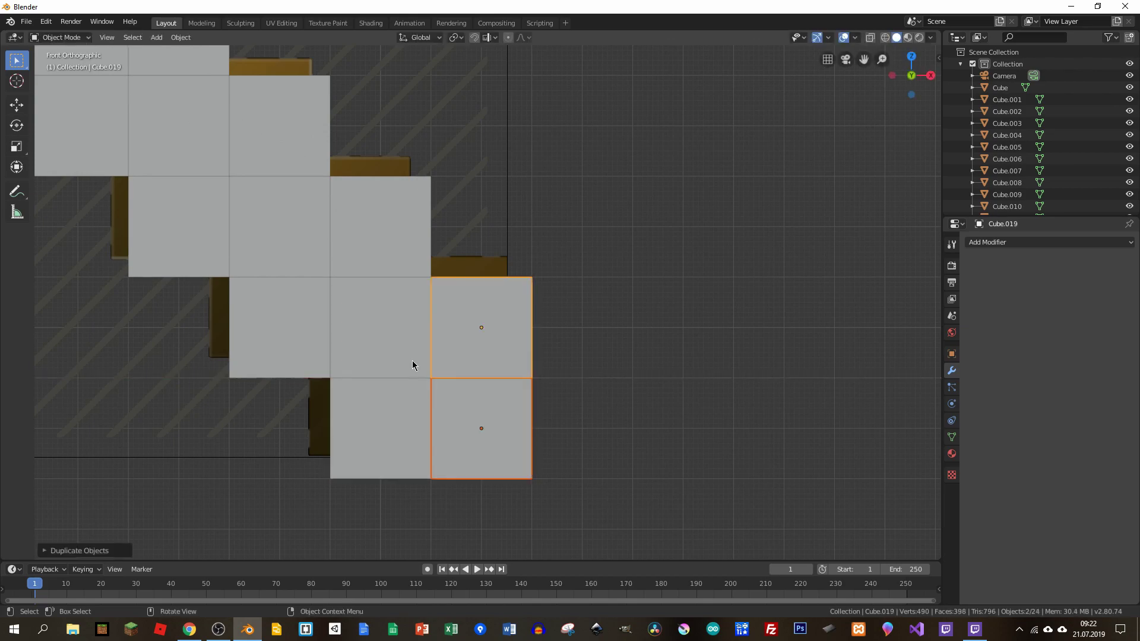
scroll(412, 365, "down", 5)
scroll(419, 331, "down", 4)
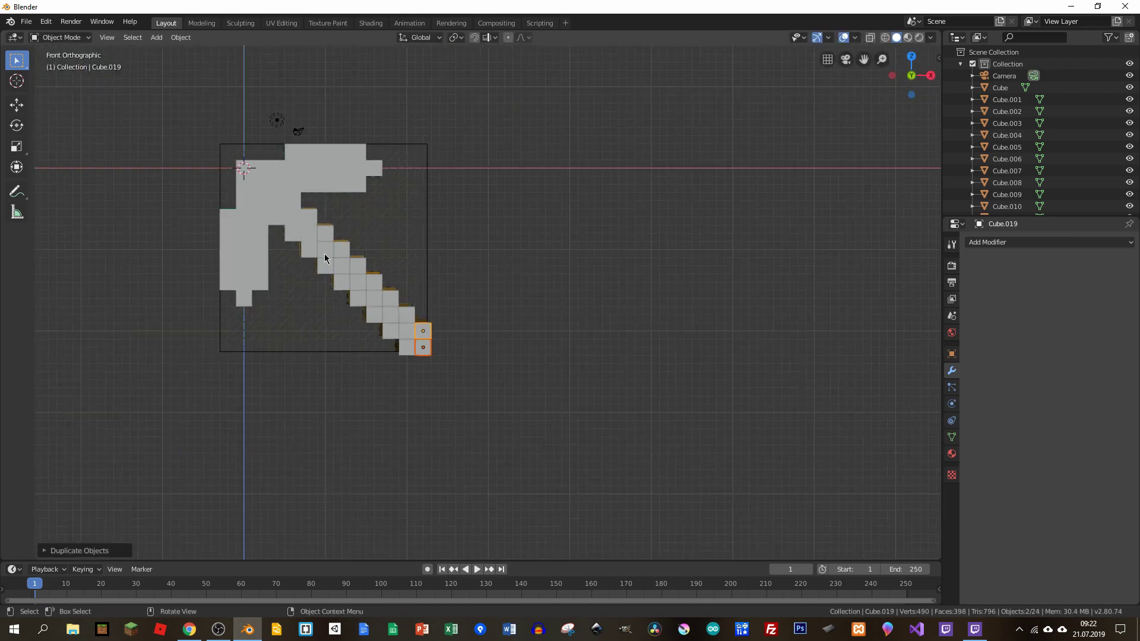
Move the reference image right of the pickaxe in front view, then reselect pickaxe cubes
scroll(327, 257, "up", 3)
middle_click_drag(403, 262, 397, 271)
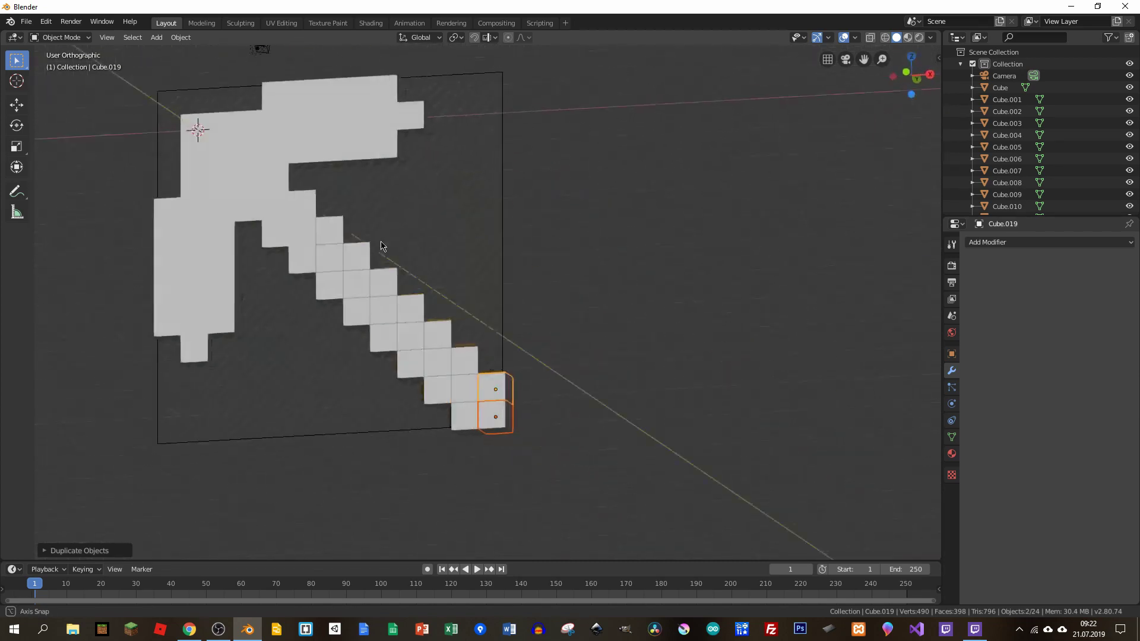
left_click(425, 215)
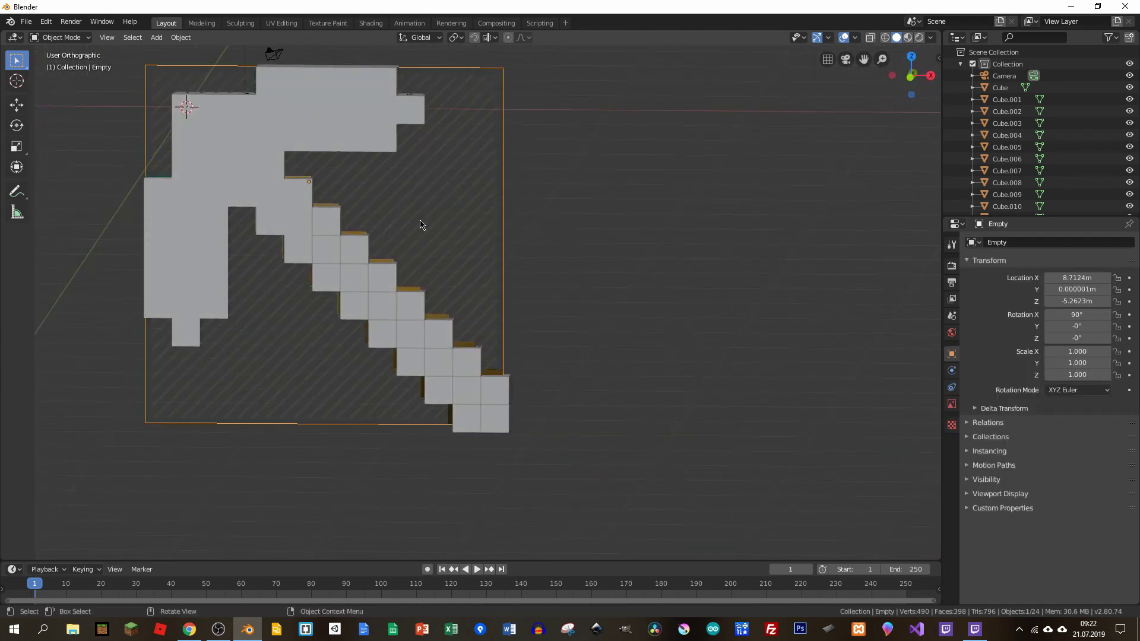
key("KP_1")
scroll(421, 231, "down", 2)
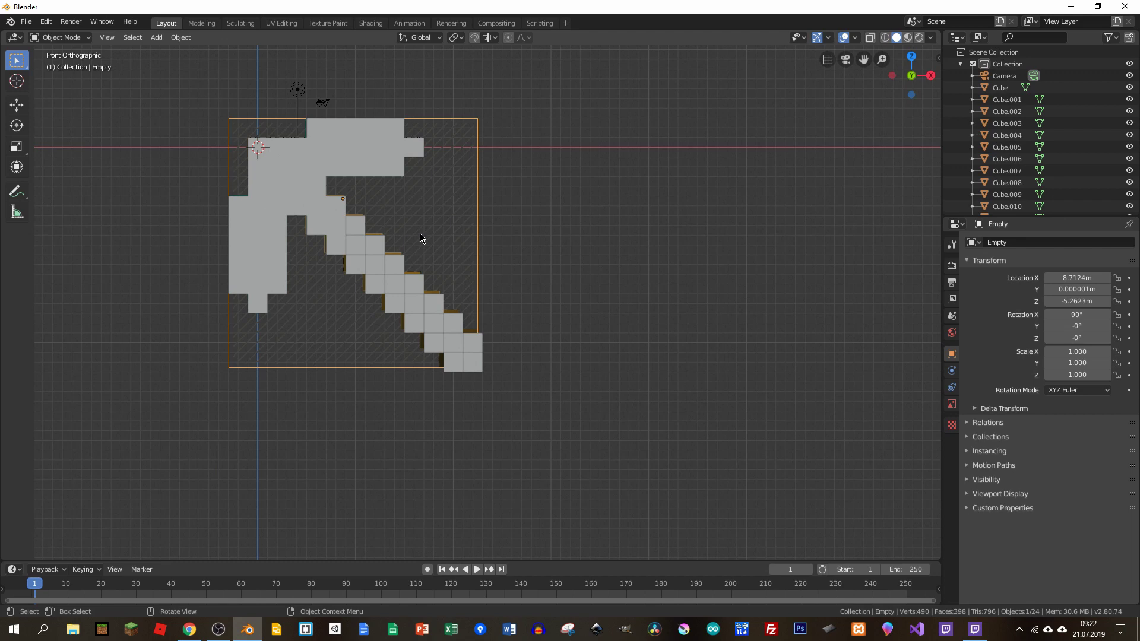
key("g")
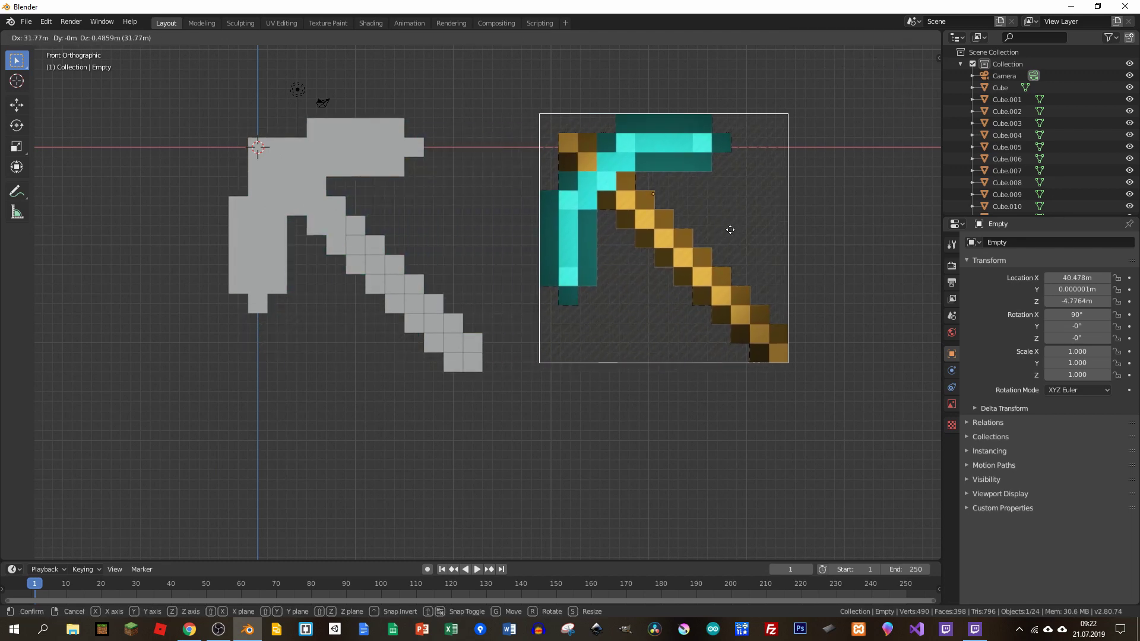
left_click(730, 234)
left_click(510, 380)
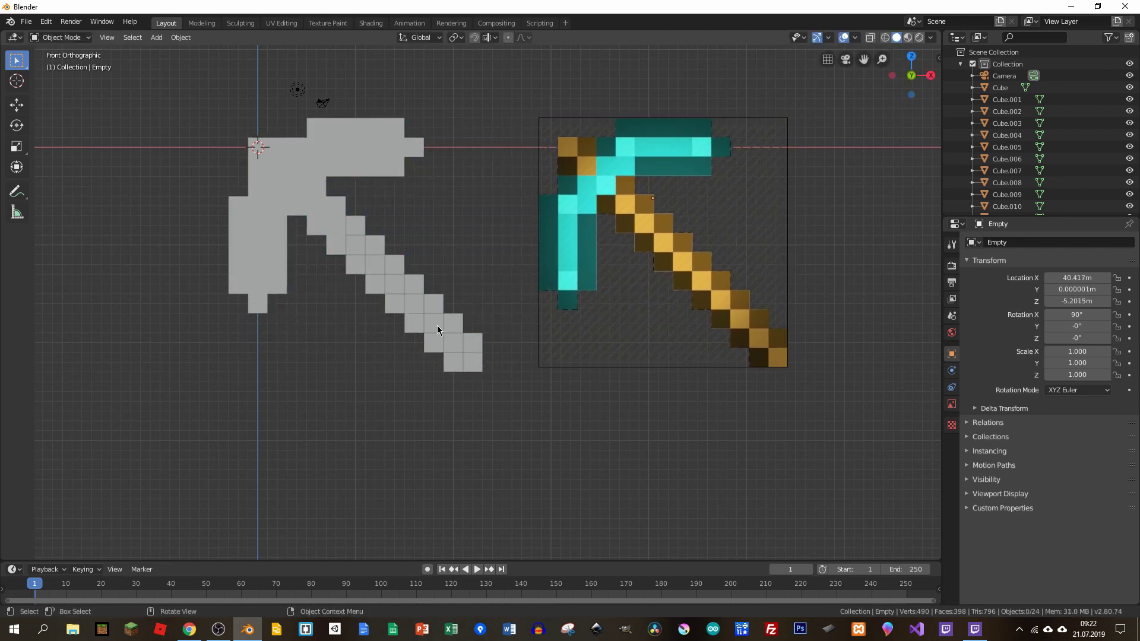
left_click(348, 240)
left_click(356, 232)
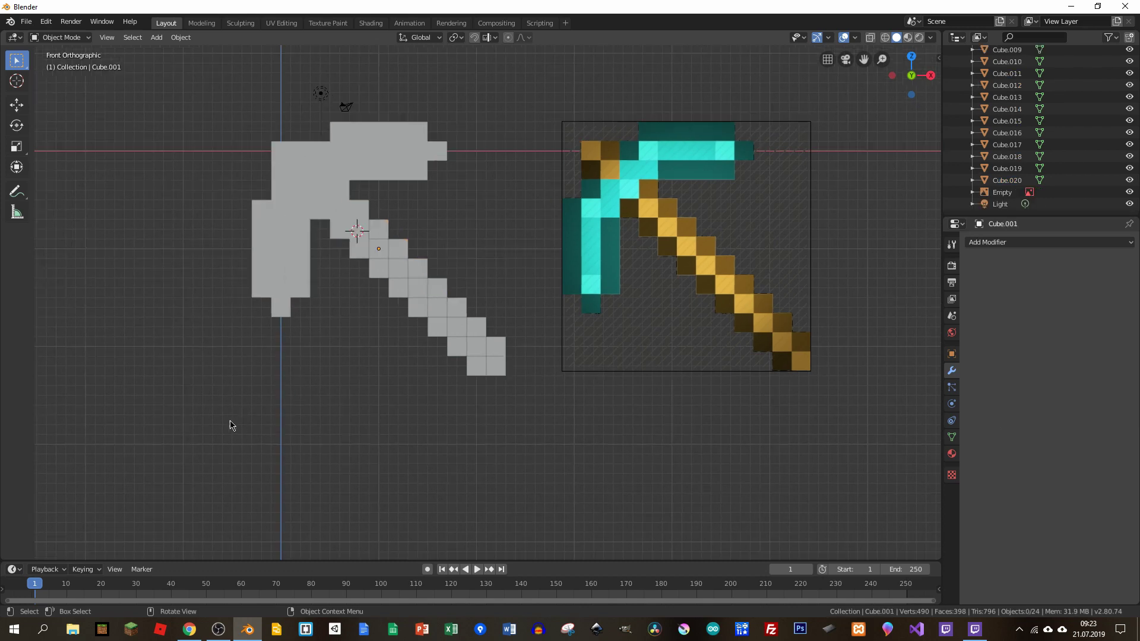
Box-select the pickaxe cubes and try a Join, then inspect the head and handle
mouse_move(204, 437)
left_mouse_down()
mouse_move(338, 375)
mouse_move(476, 209)
mouse_move(526, 122)
left_mouse_up()
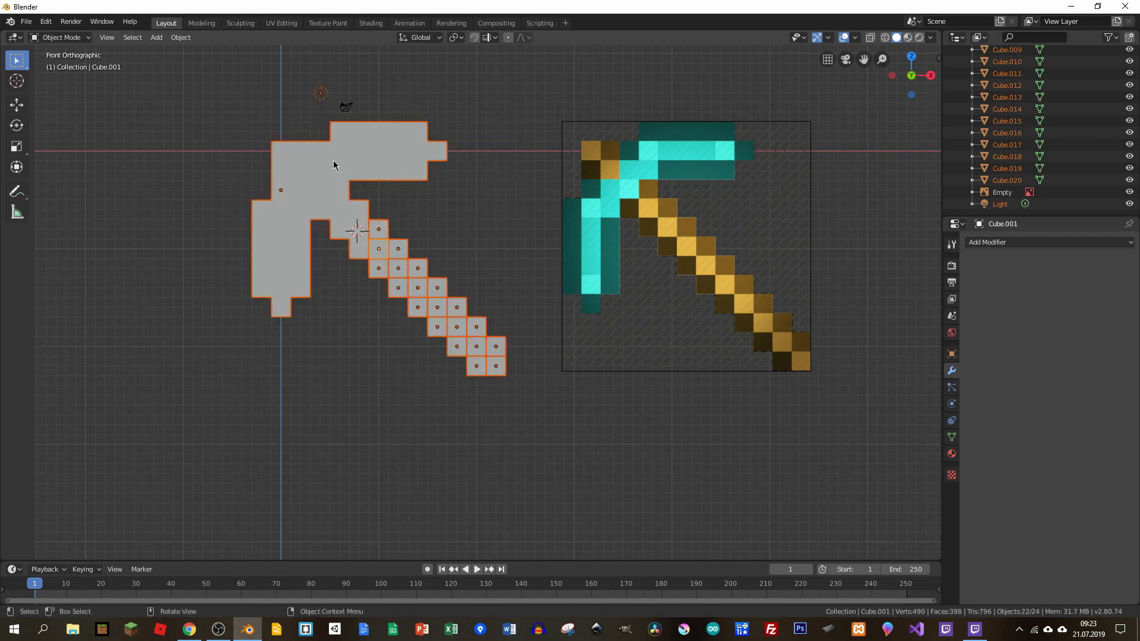
left_click(323, 97, "shift")
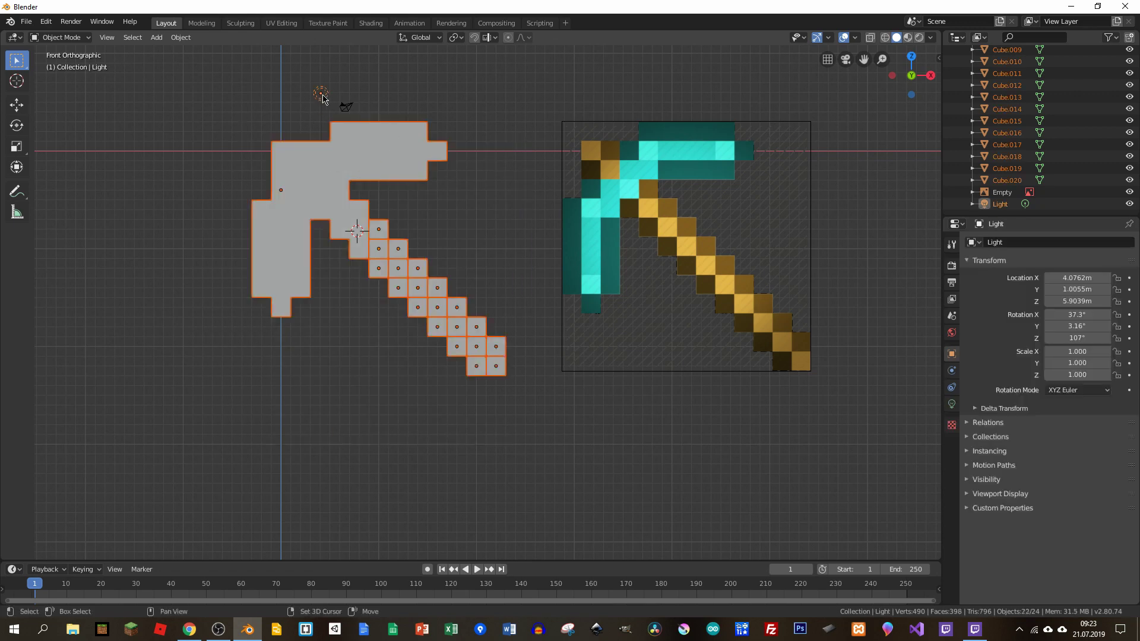
right_click(372, 170)
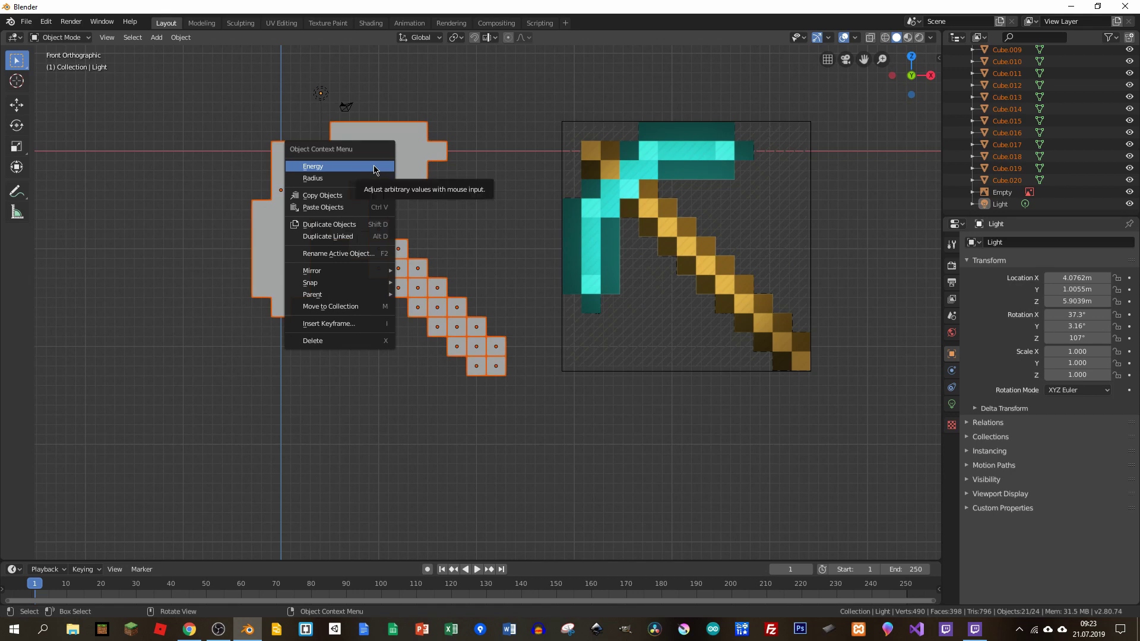
left_click(181, 37)
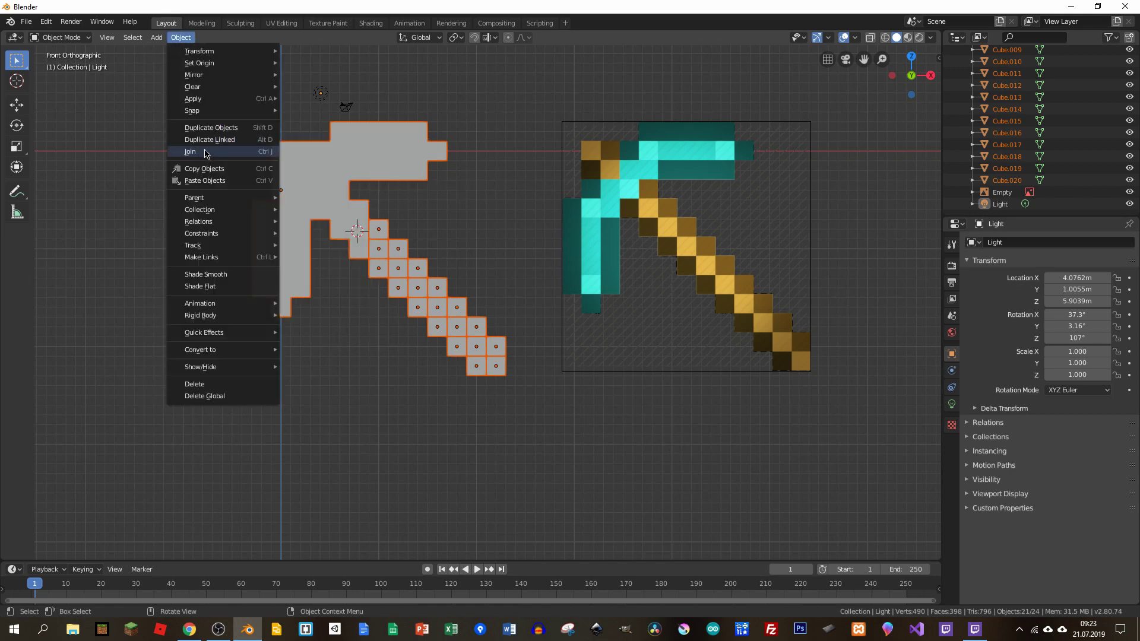
left_click(257, 158)
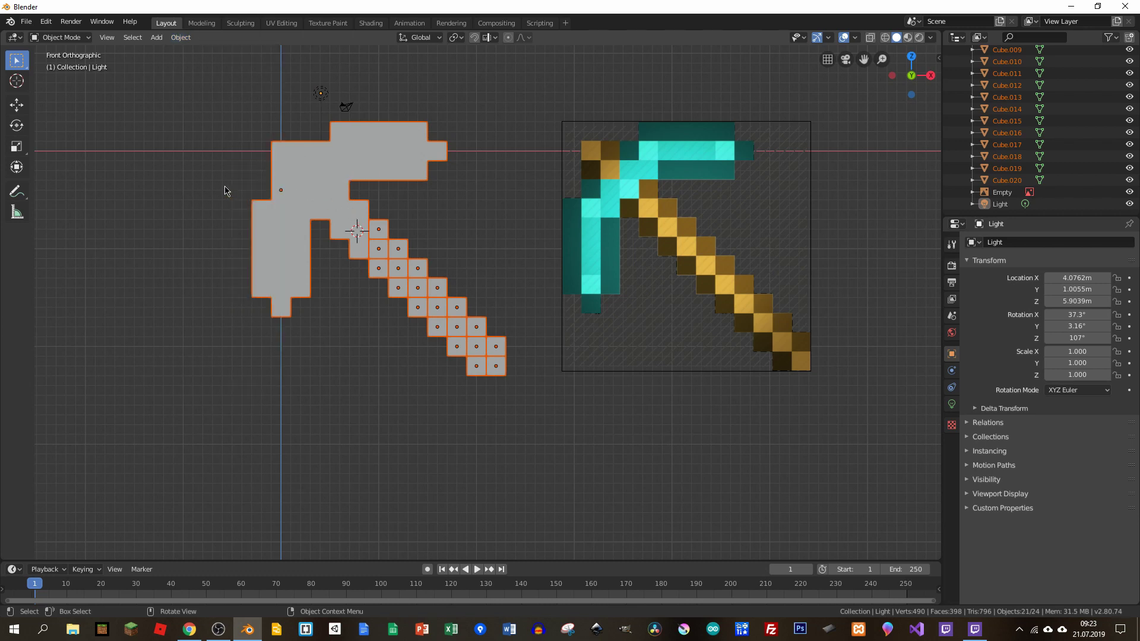
left_click(342, 180)
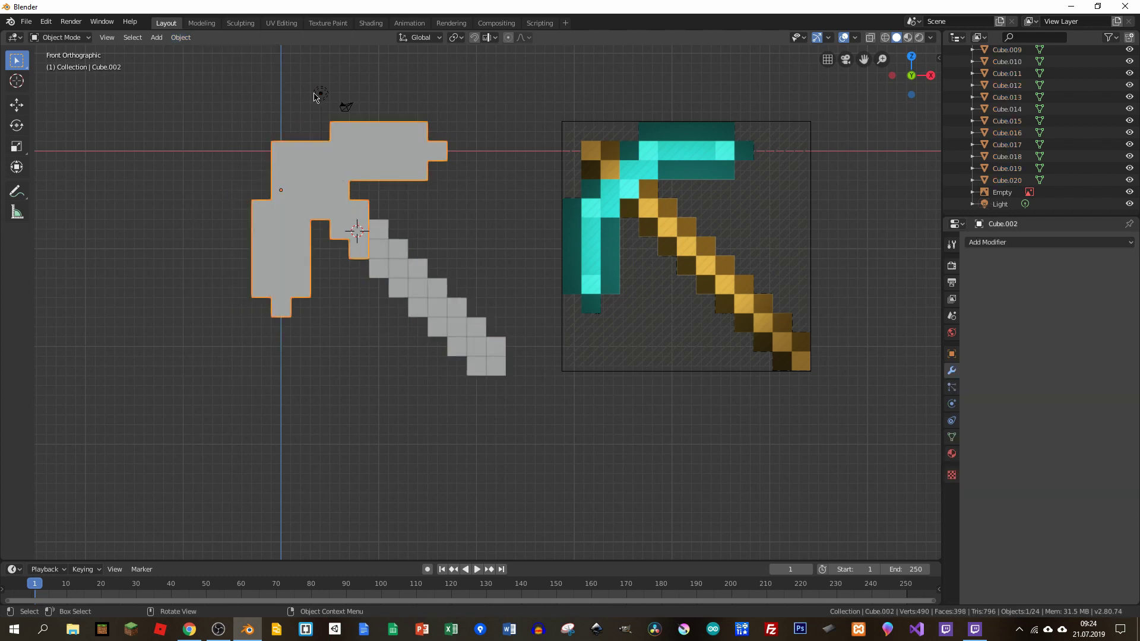
left_click(399, 246)
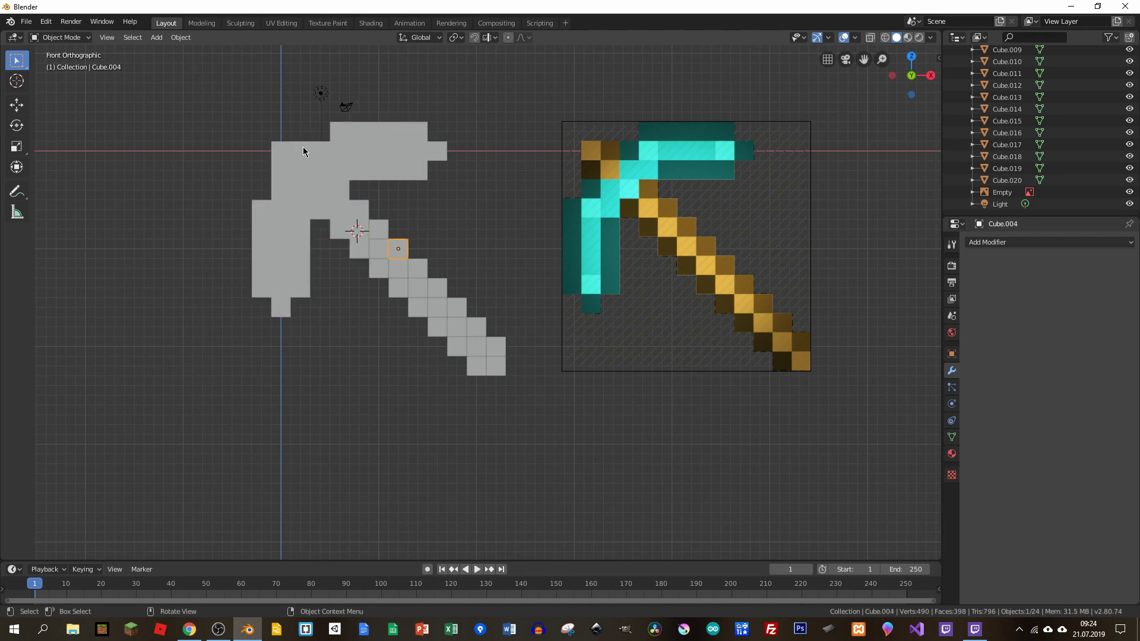
mouse_move(327, 114)
middle_mouse_down()
mouse_move(230, 179)
mouse_move(384, 171)
middle_mouse_up()
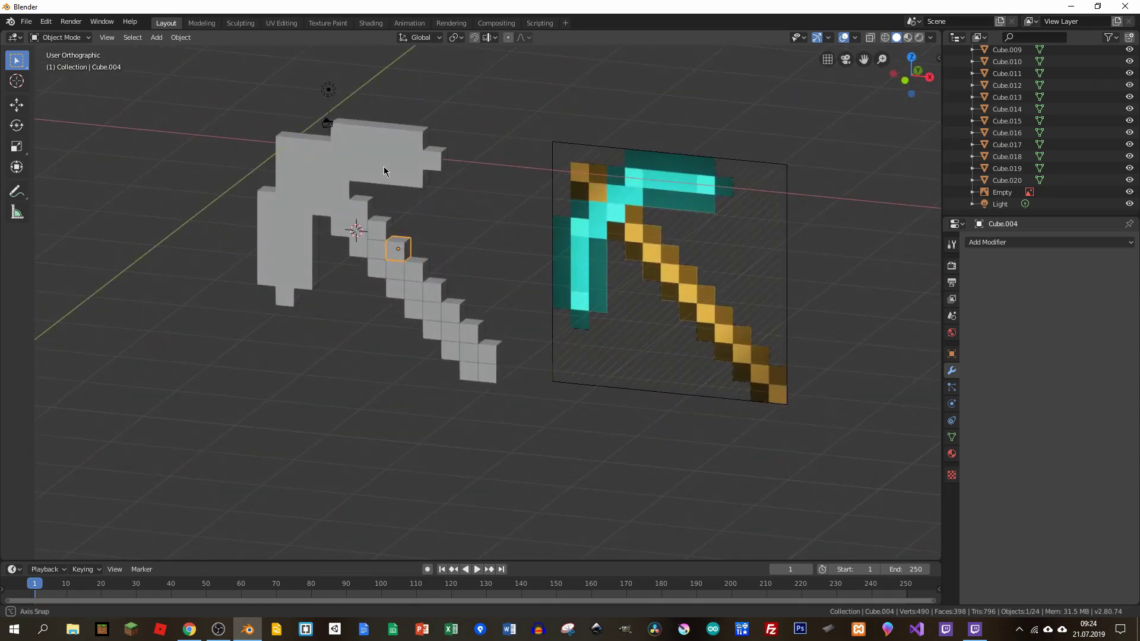
middle_click_drag(337, 105, 374, 113)
Turn on the object move gizmo and drag the light far to the left
left_click(328, 114)
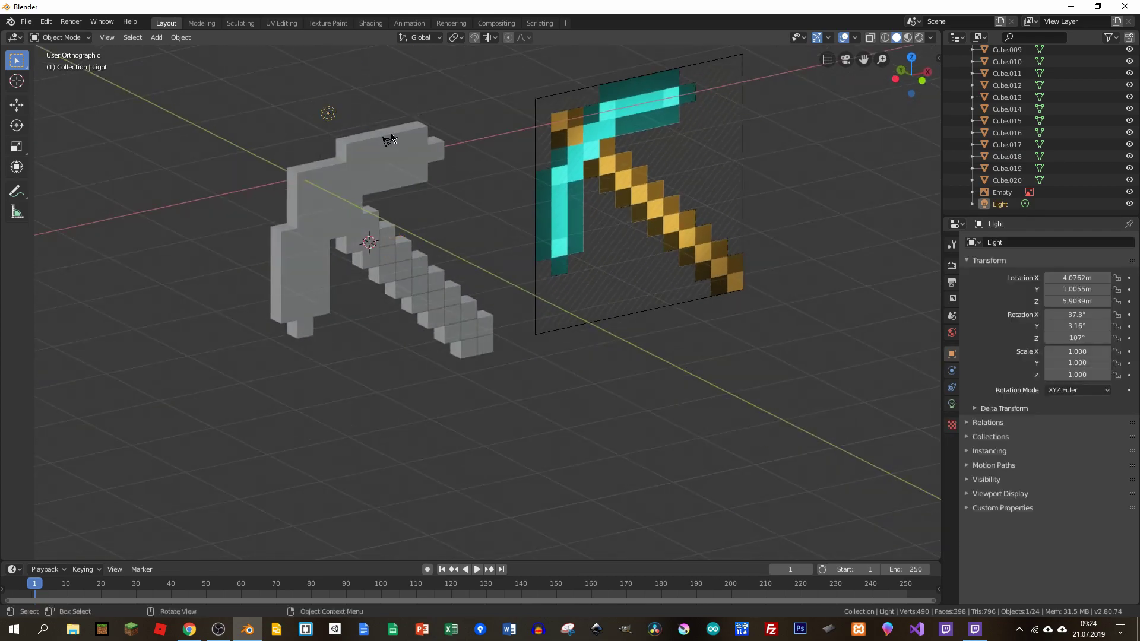
left_click(829, 38)
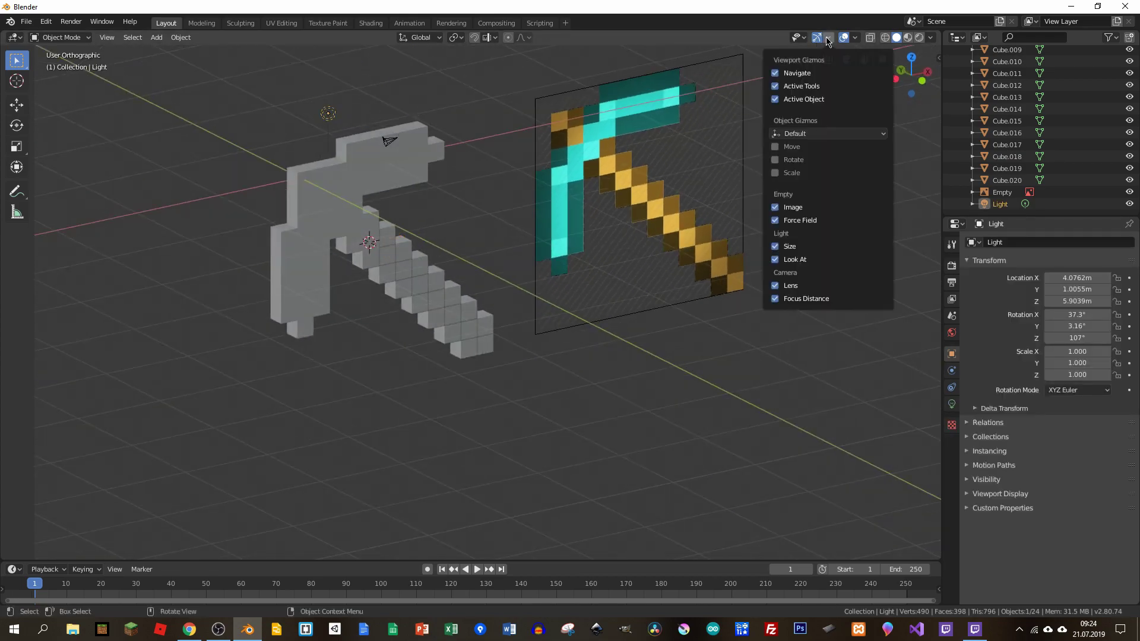
left_click(775, 147)
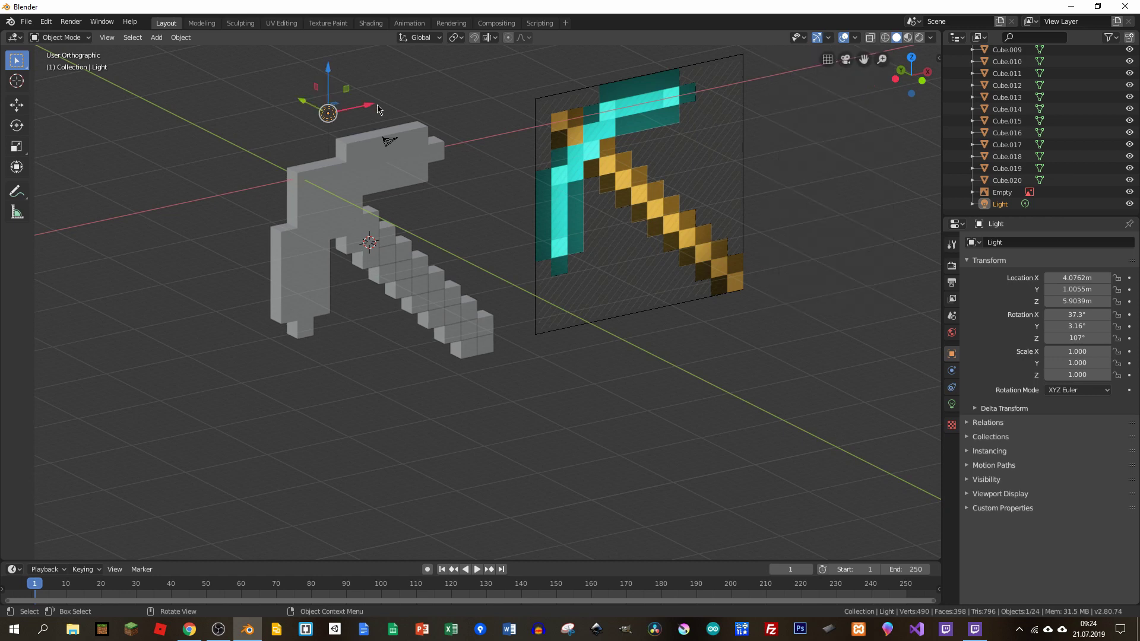
left_click_drag(378, 109, 129, 147)
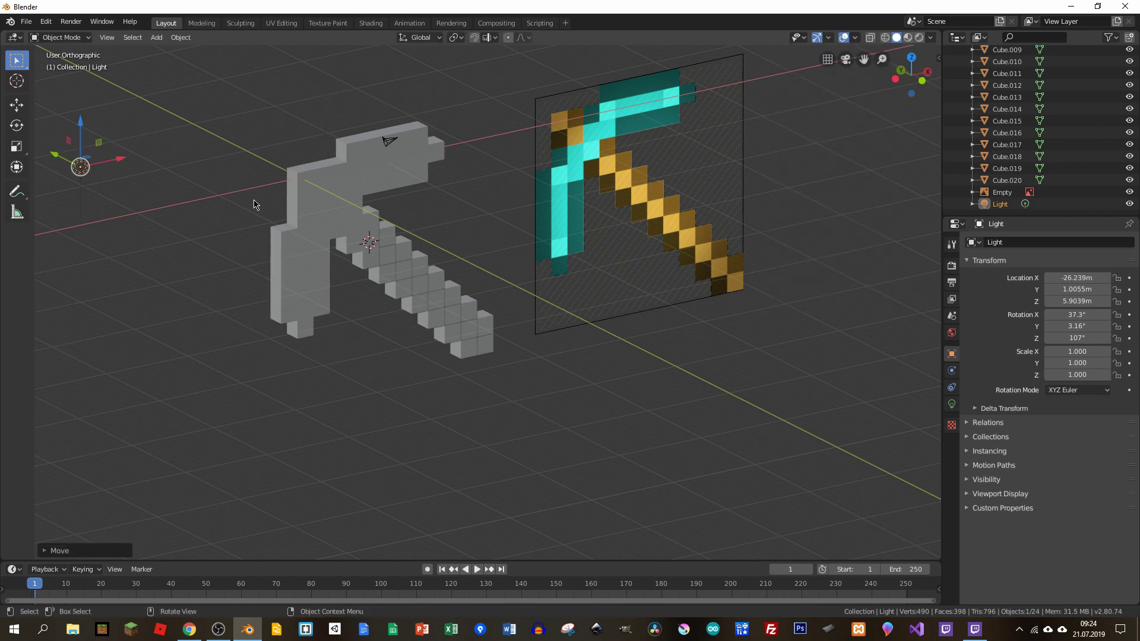
key("KP_1")
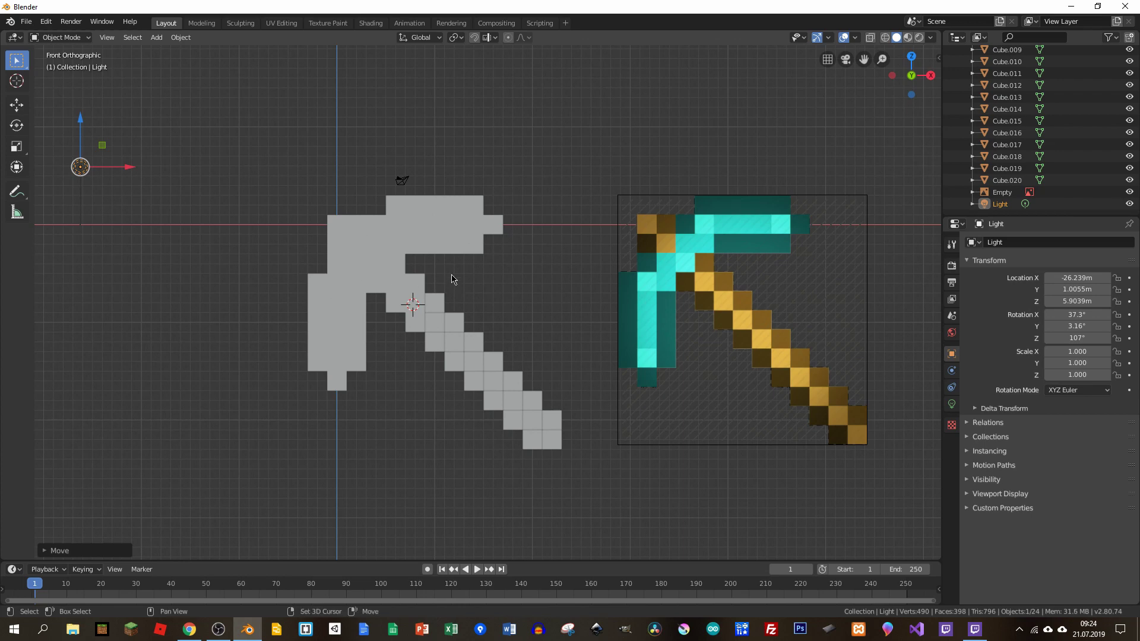
middle_click_drag(452, 280, 439, 230, "shift")
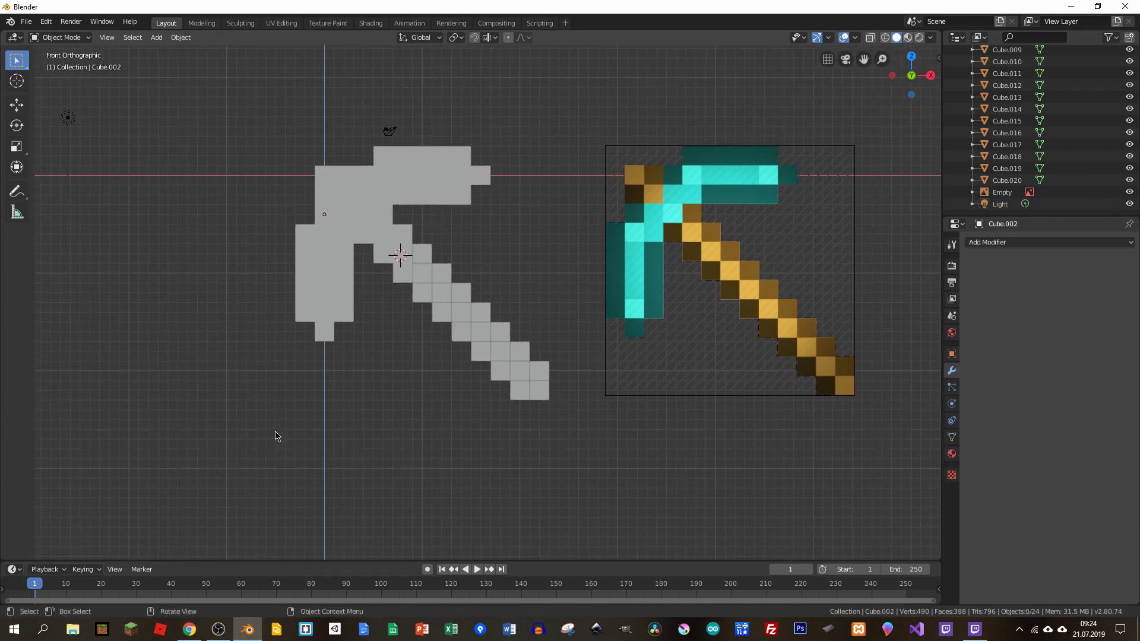
Box-select all pickaxe cubes and join them into one mesh, Cube.002
left_click_drag(275, 437, 553, 150)
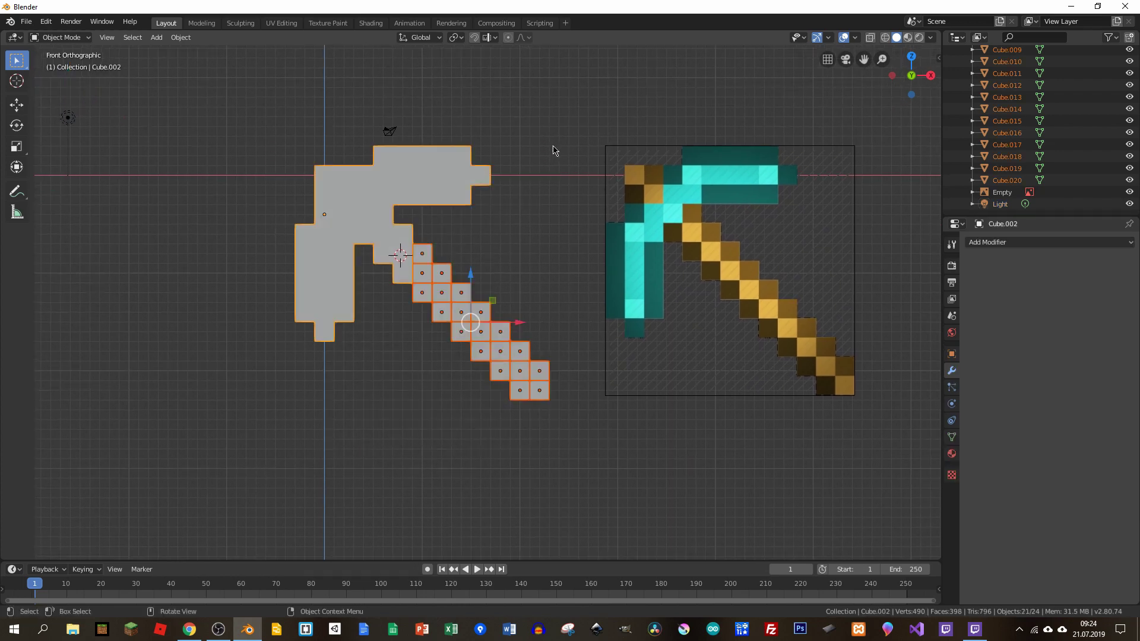
right_click(353, 193)
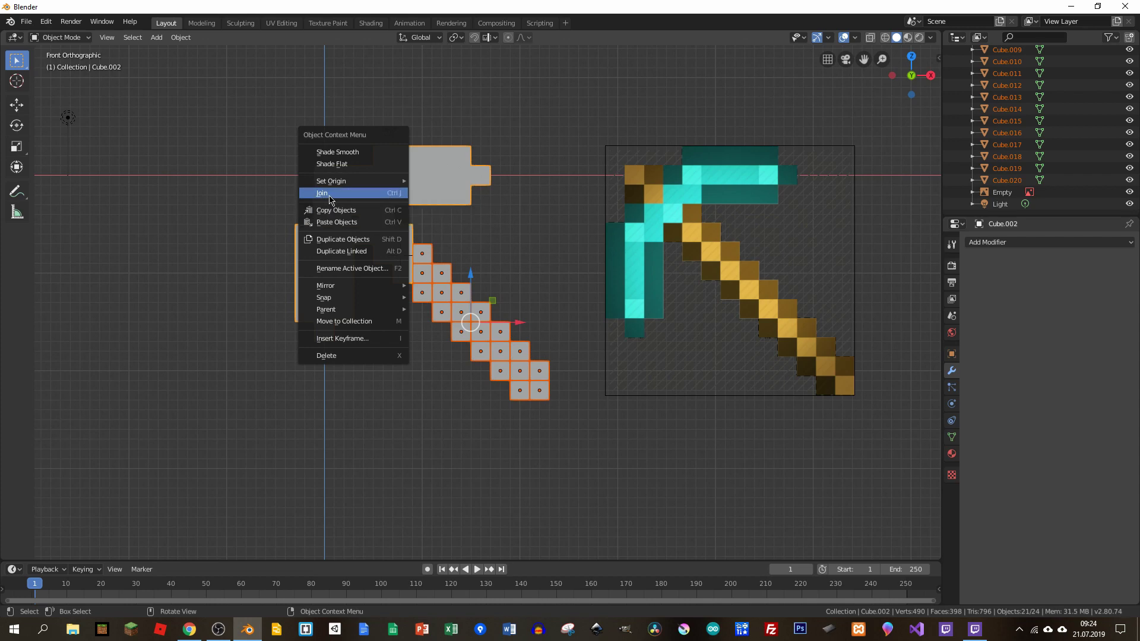
left_click(327, 198)
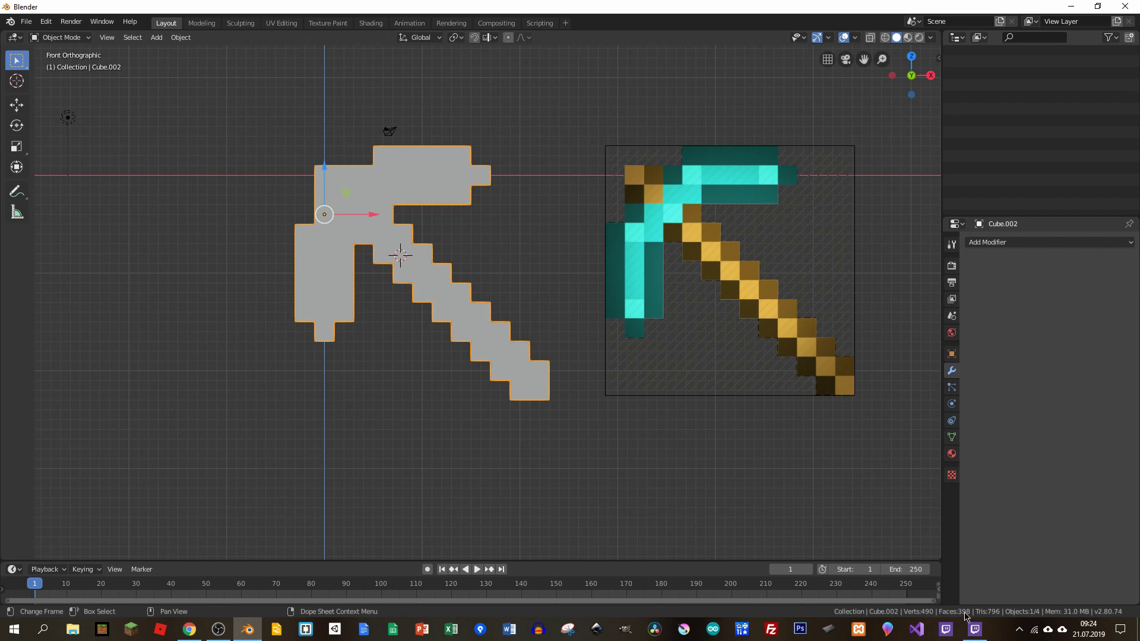
Select all vertices in Edit Mode and apply Merge Vertices By Distance
key("Tab")
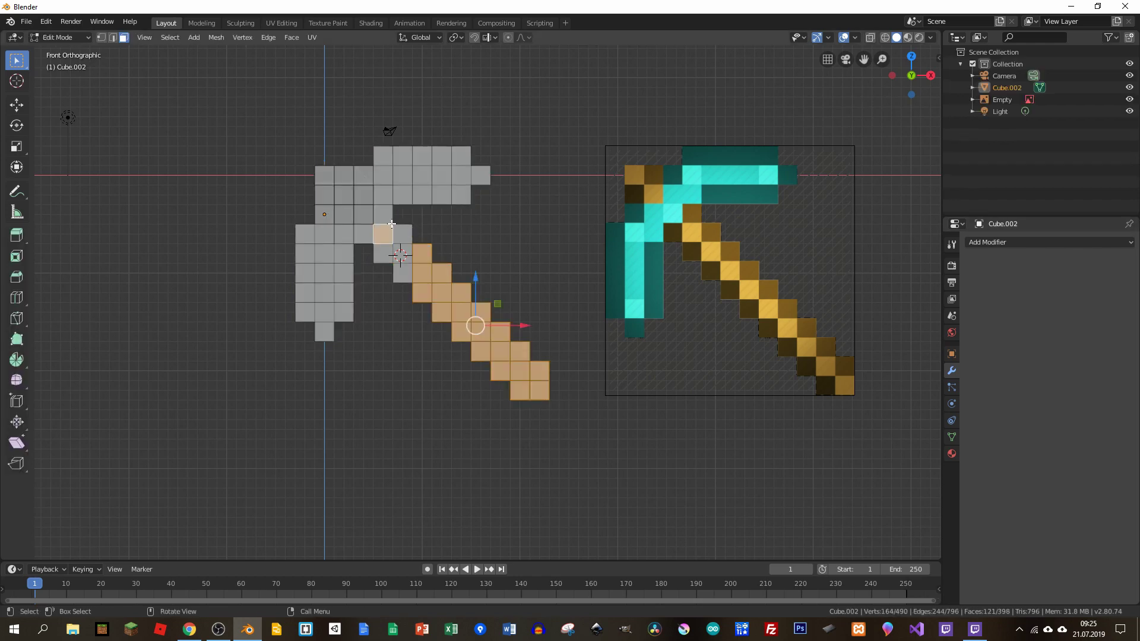
key("a")
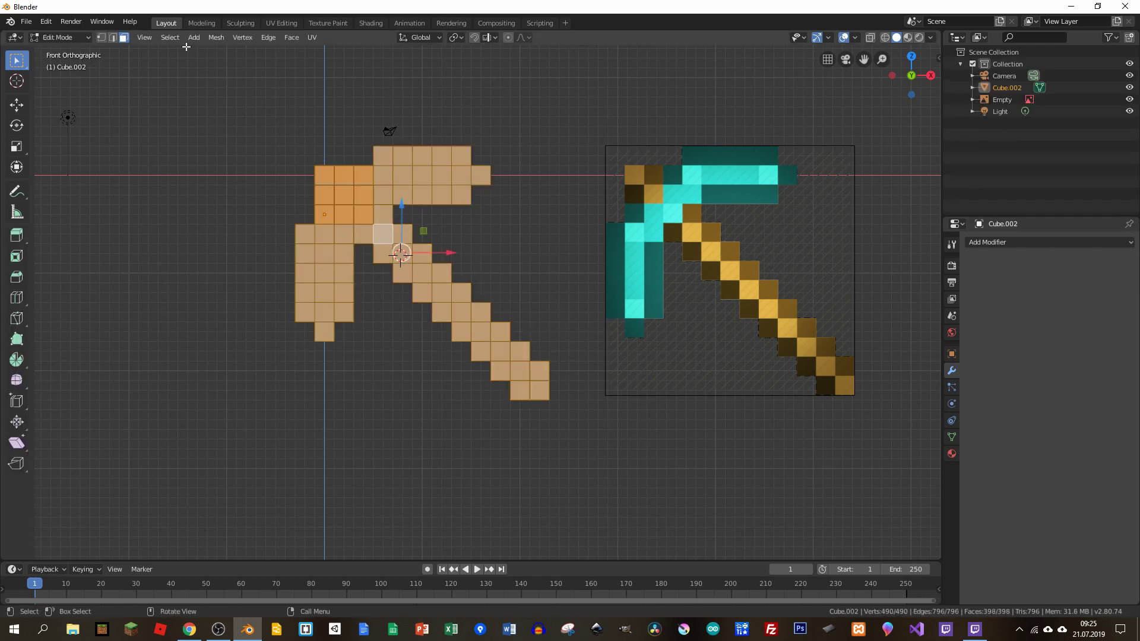
left_click(245, 42)
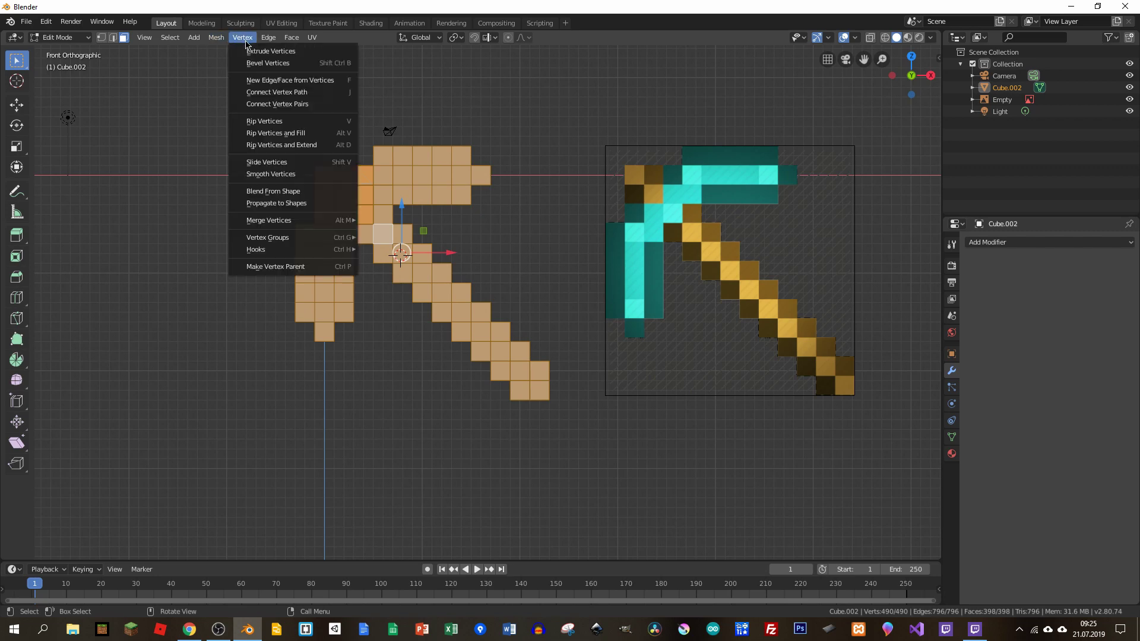
mouse_move(269, 219)
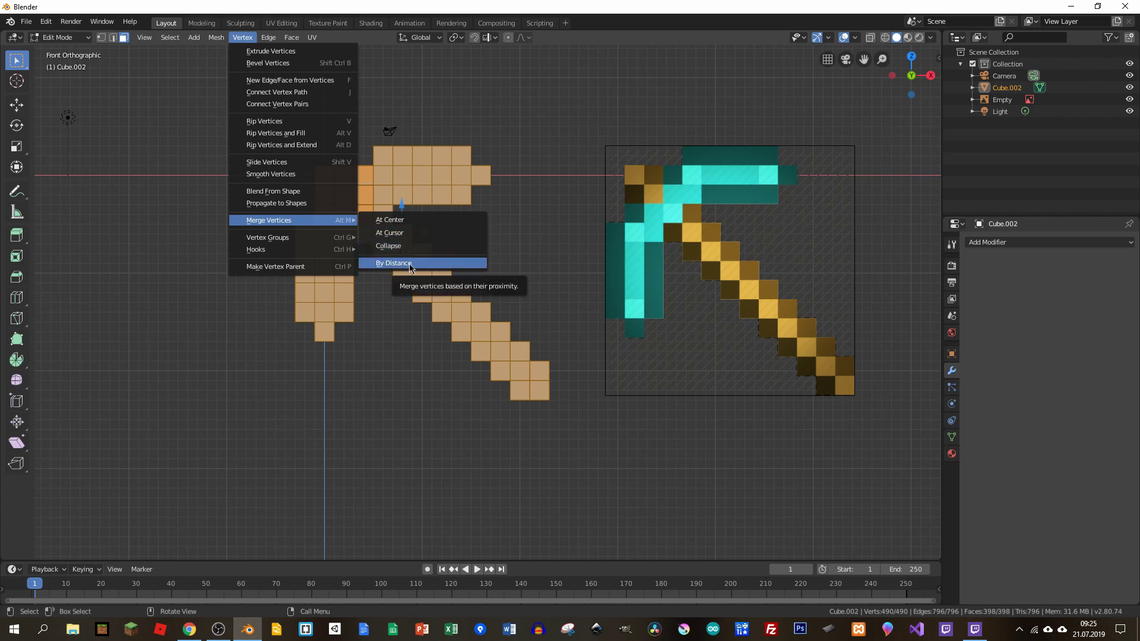
left_click(410, 268)
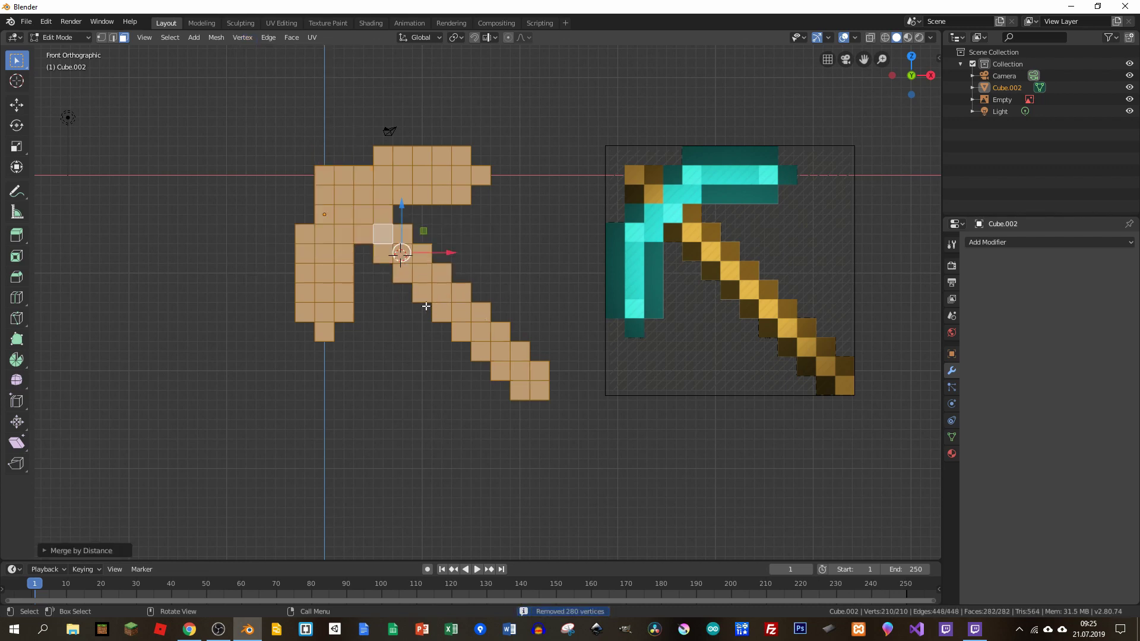
key("Tab")
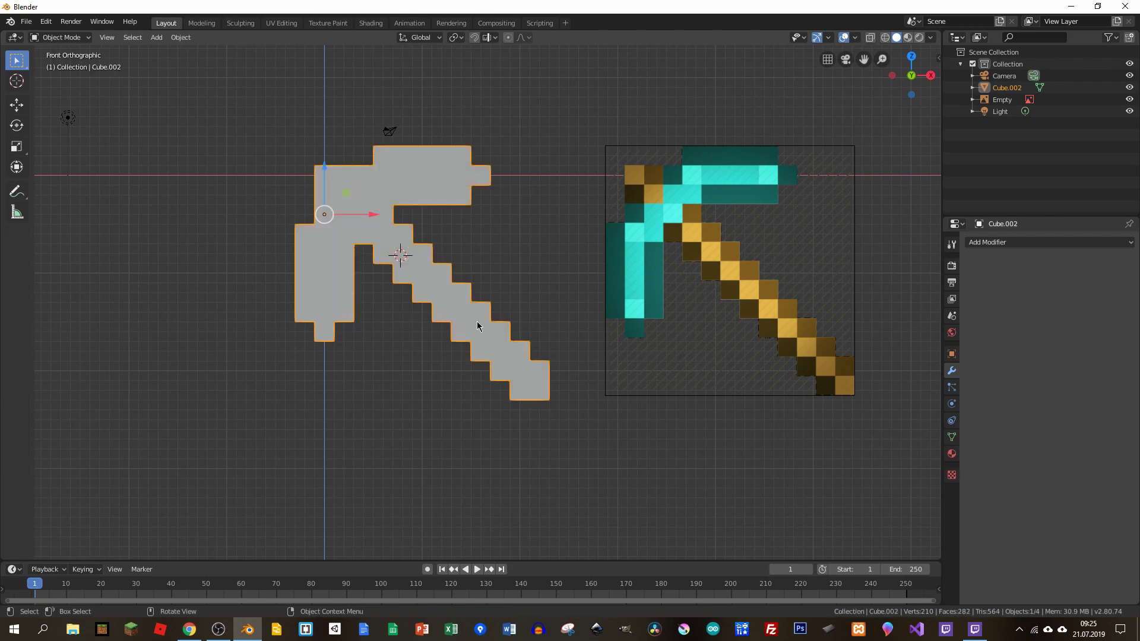
mouse_move(537, 338)
middle_mouse_down()
mouse_move(459, 152)
mouse_move(387, 163)
middle_mouse_up()
Move a single face in the pickaxe head, then return to Object Mode
key("Tab")
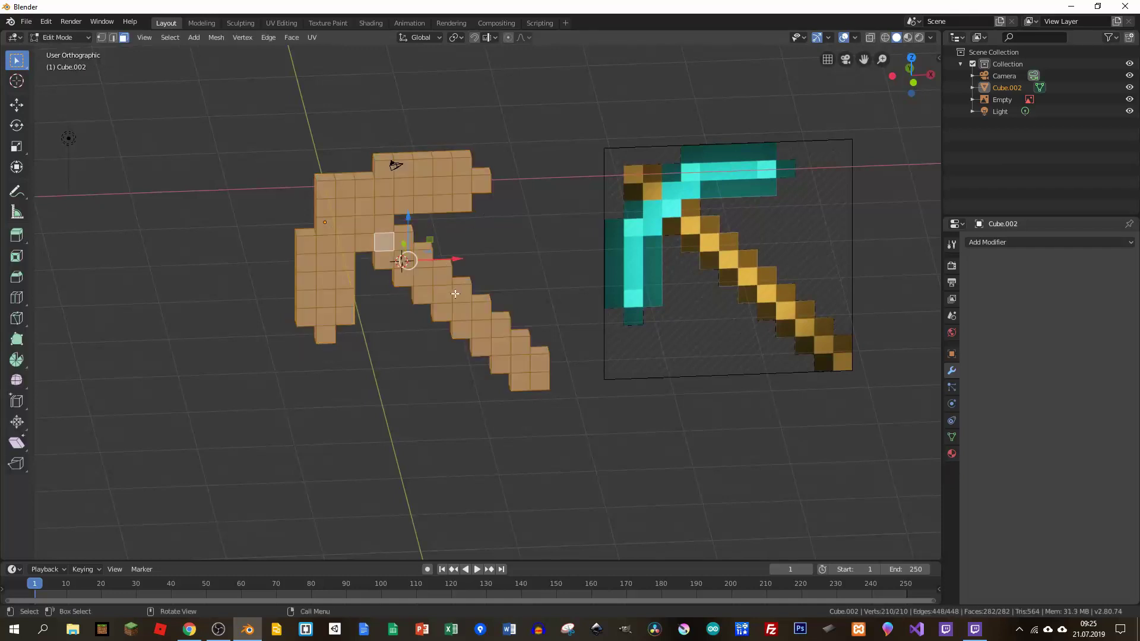
scroll(384, 232, "up", 4)
left_click(345, 211)
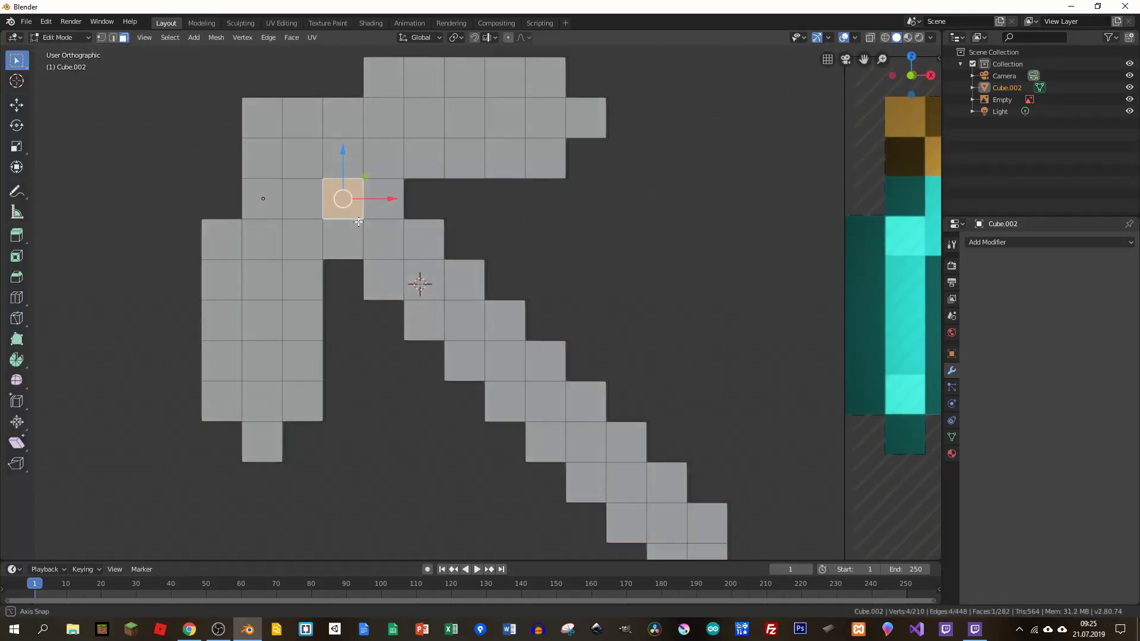
key("g")
left_click(387, 229)
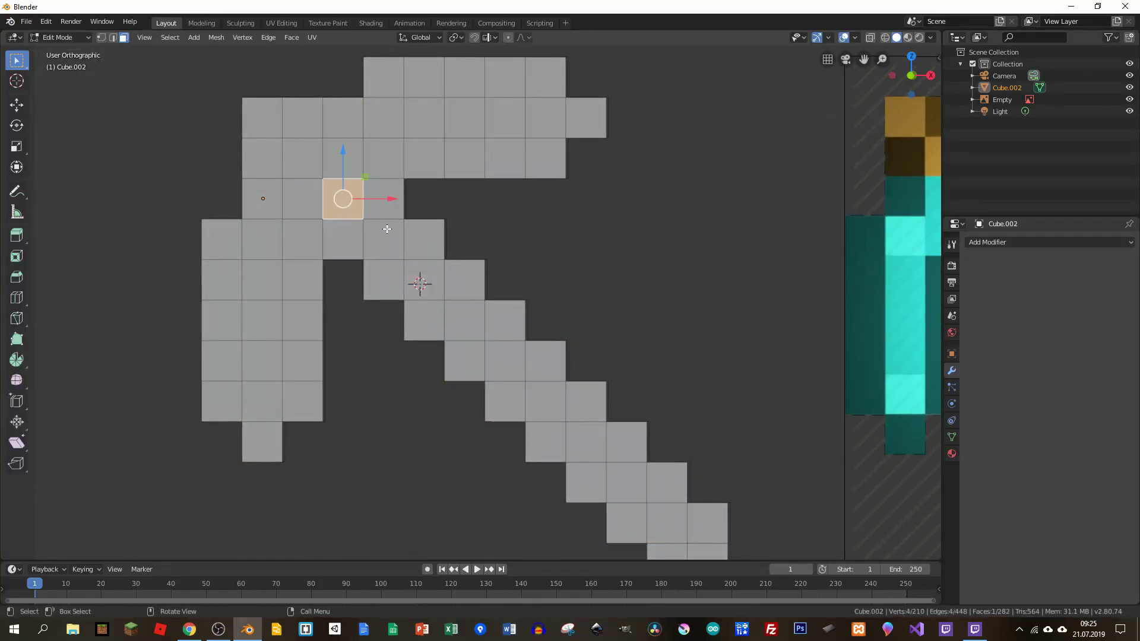
scroll(412, 235, "down", 2)
scroll(515, 244, "down", 4)
middle_click_drag(514, 244, 401, 245, "shift")
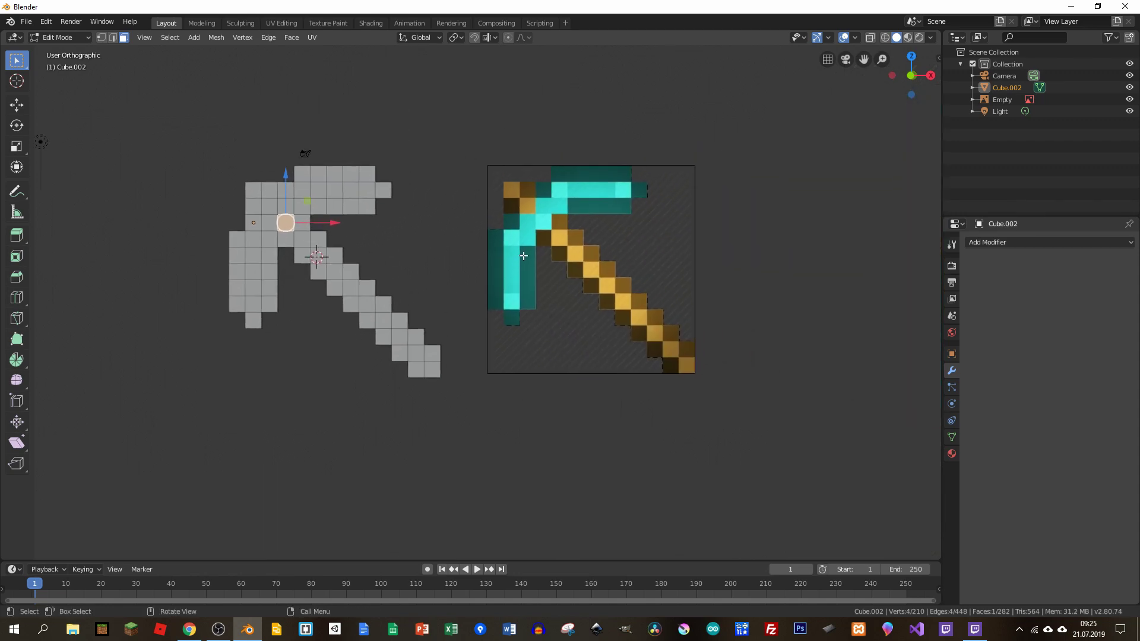
key("Tab")
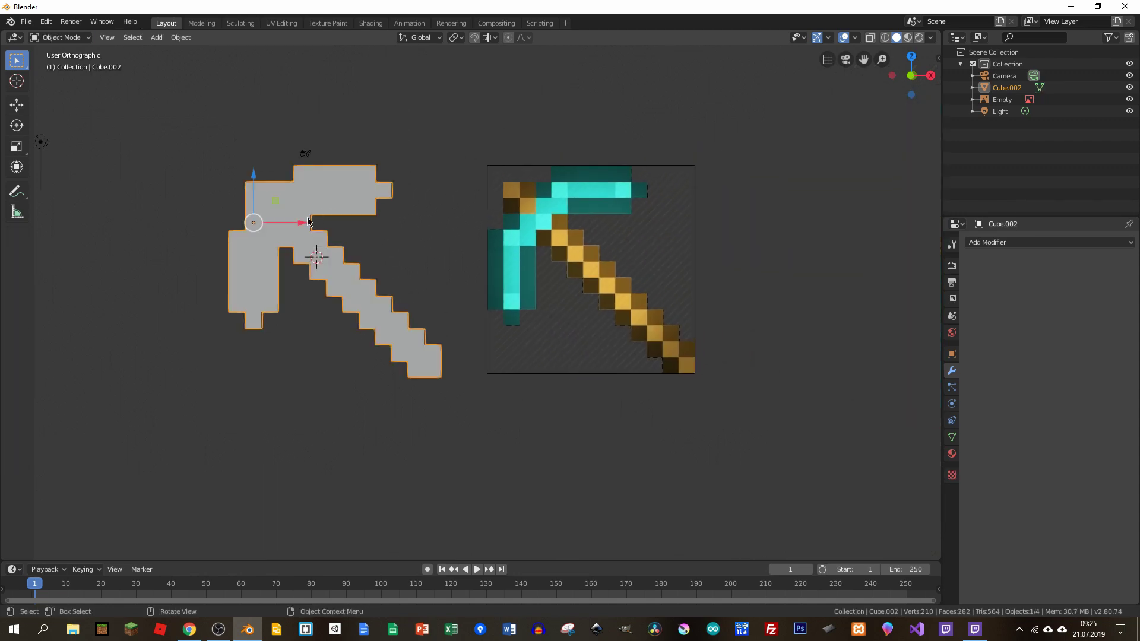
middle_click_drag(310, 223, 324, 235)
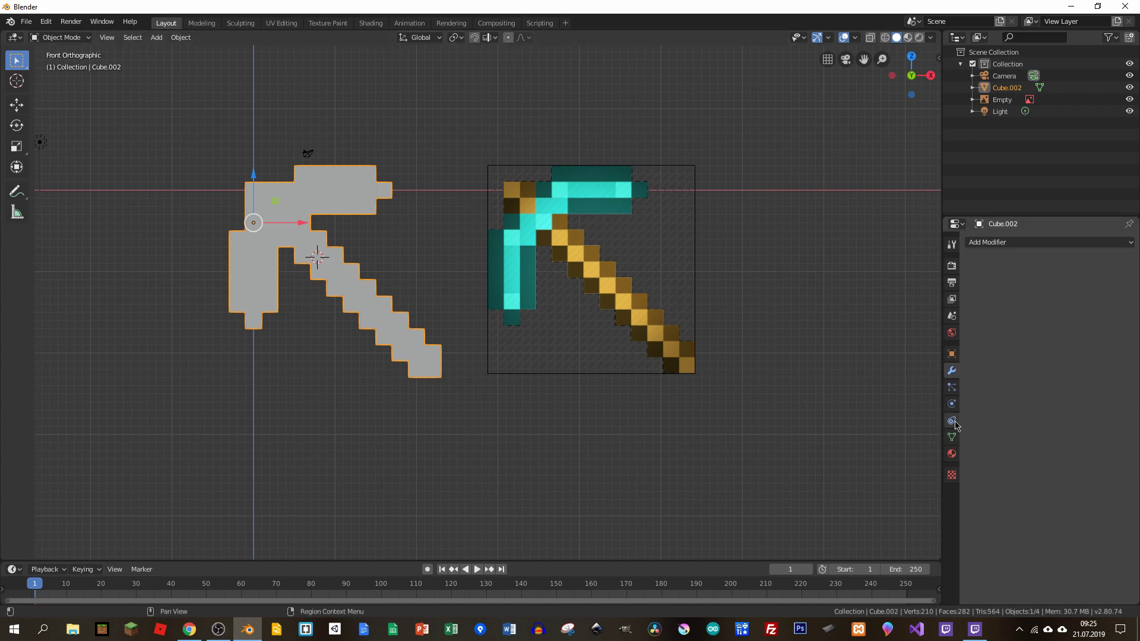
Rename the pickaxe's material to hand1 in the Material properties
left_click(956, 455)
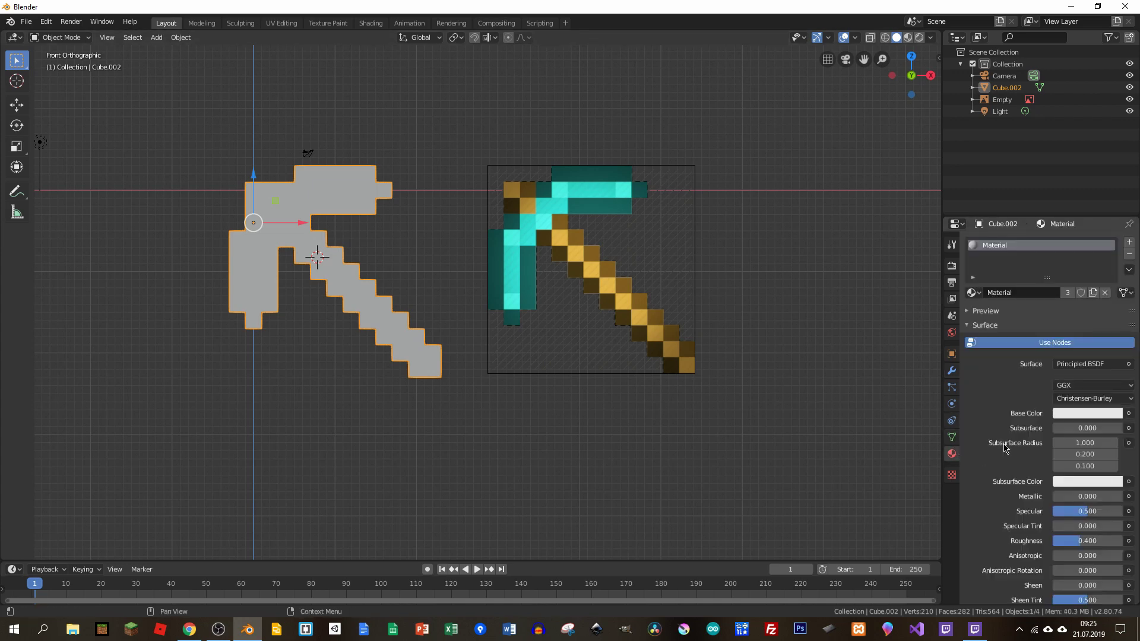
double_click(995, 246)
type("hand")
type("1")
key("Return")
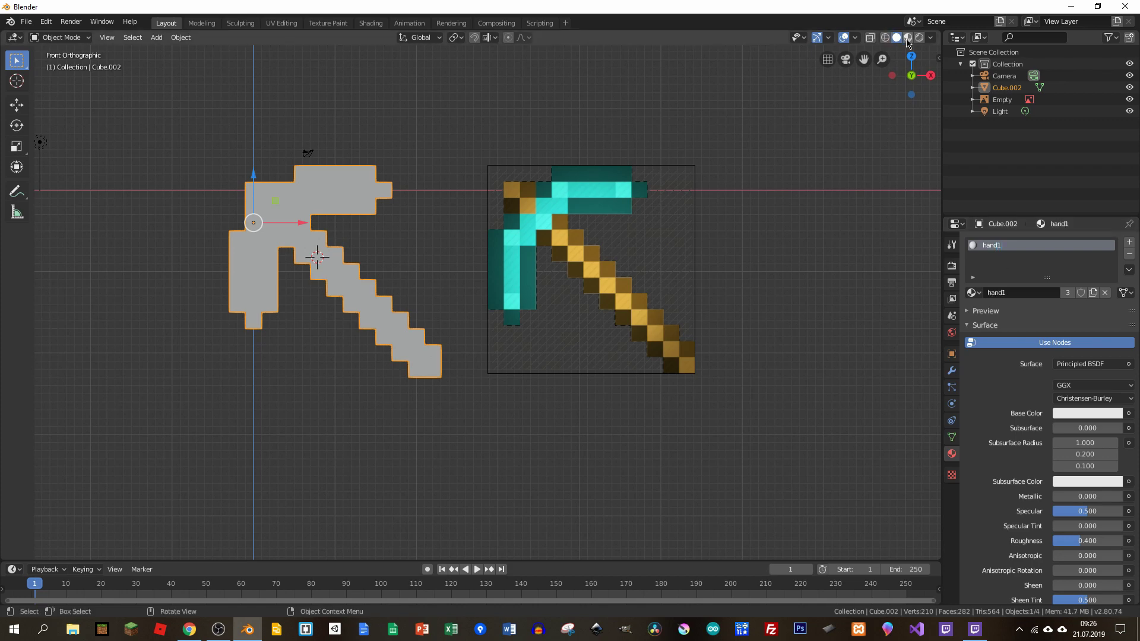
Switch to Material Preview and eyedrop the dark brown Base Color from the reference handle
left_click(907, 38)
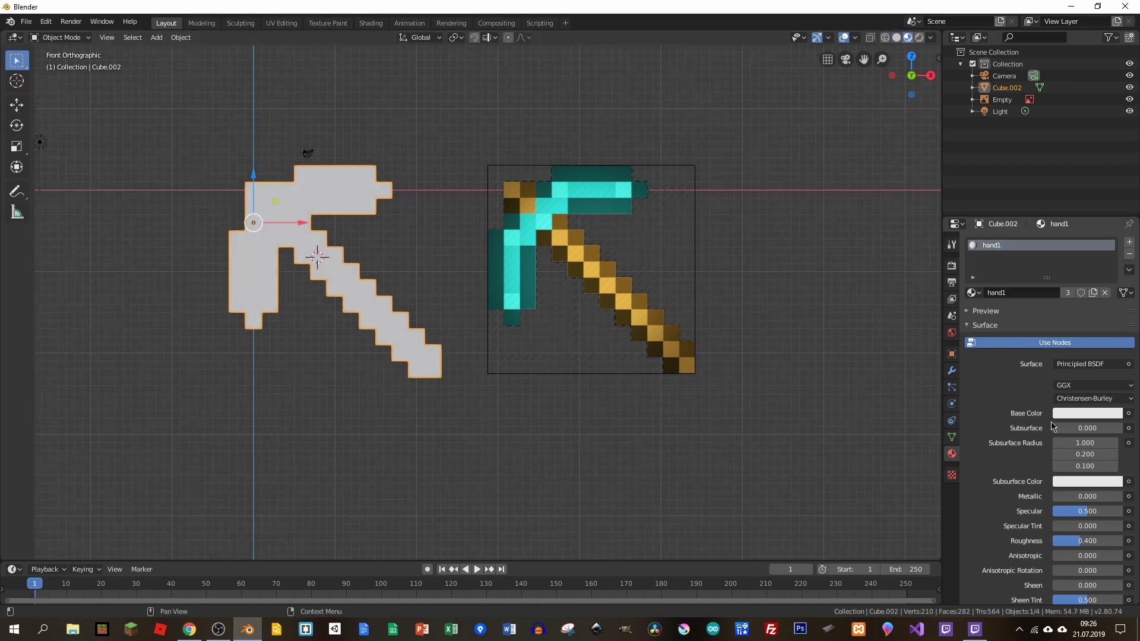
left_click(1088, 413)
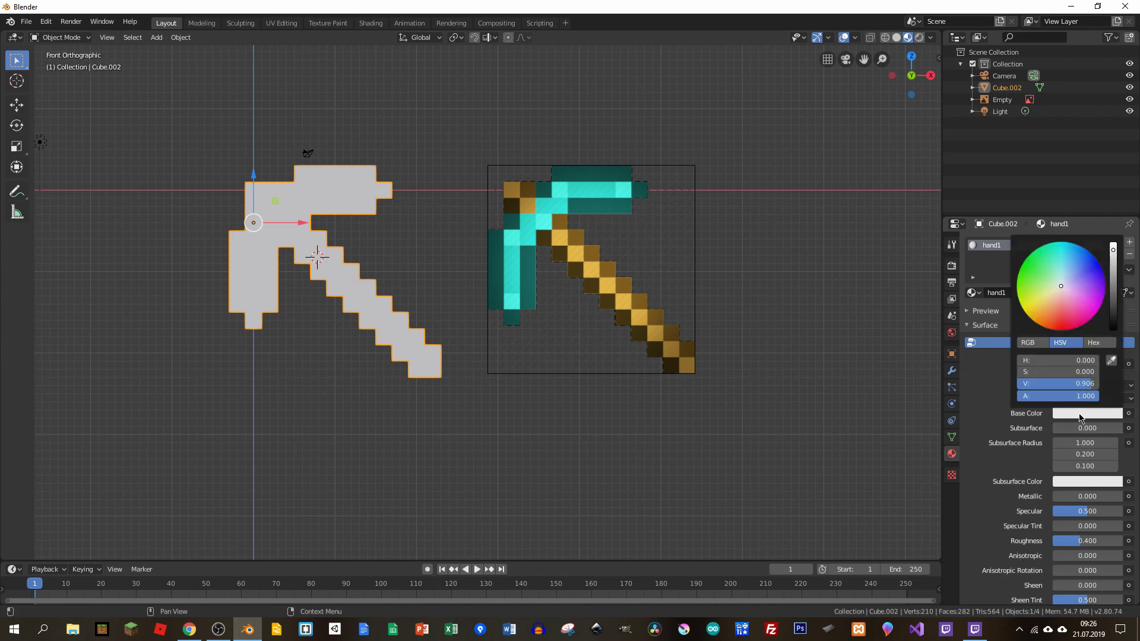
left_click(1111, 360)
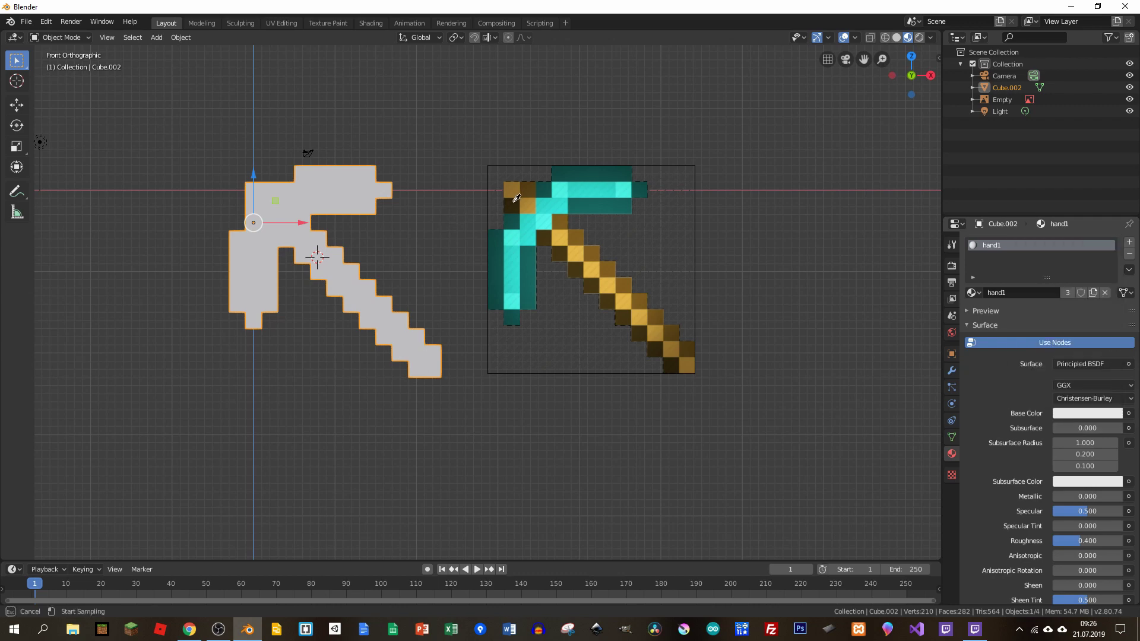
left_click(550, 234)
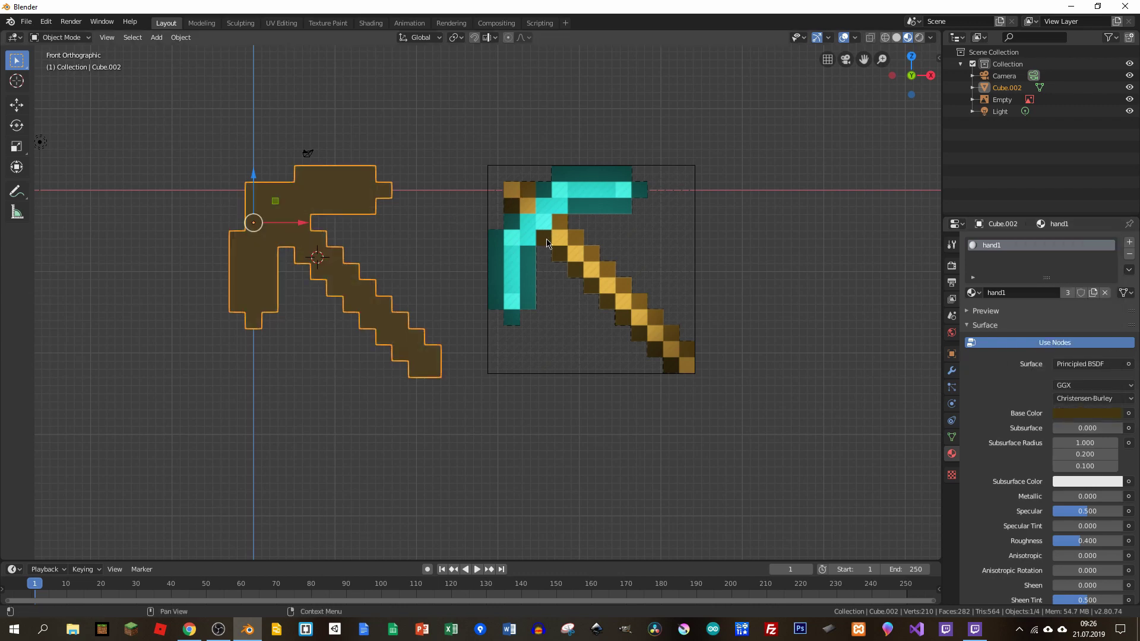
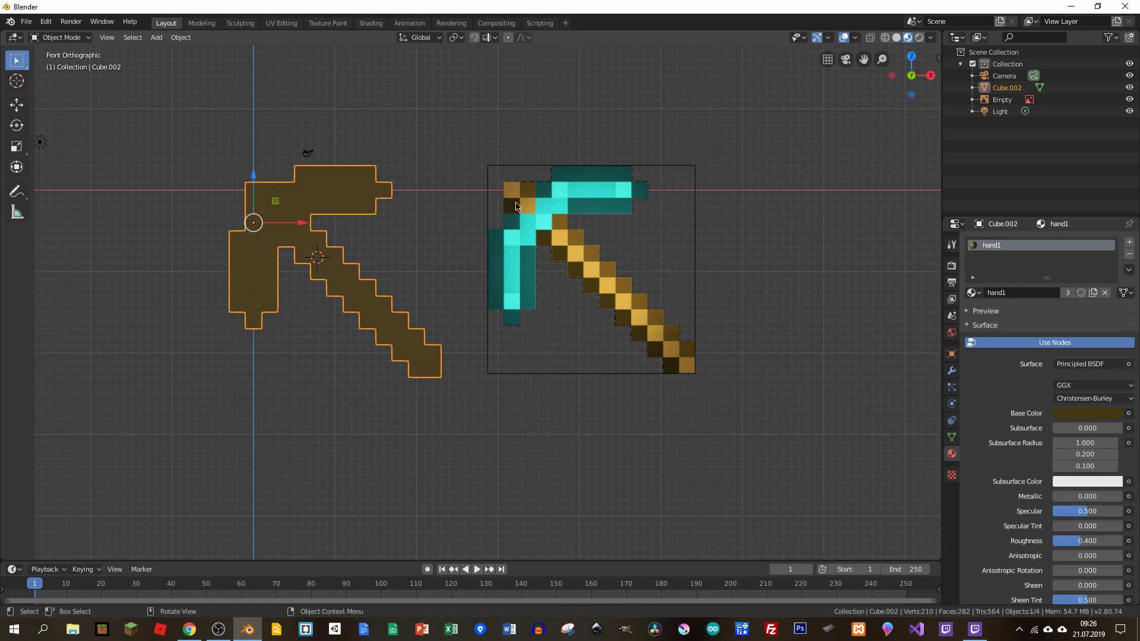
Add two new material slots with materials named hand2 and hand3
left_click(1130, 242)
left_click(1045, 319)
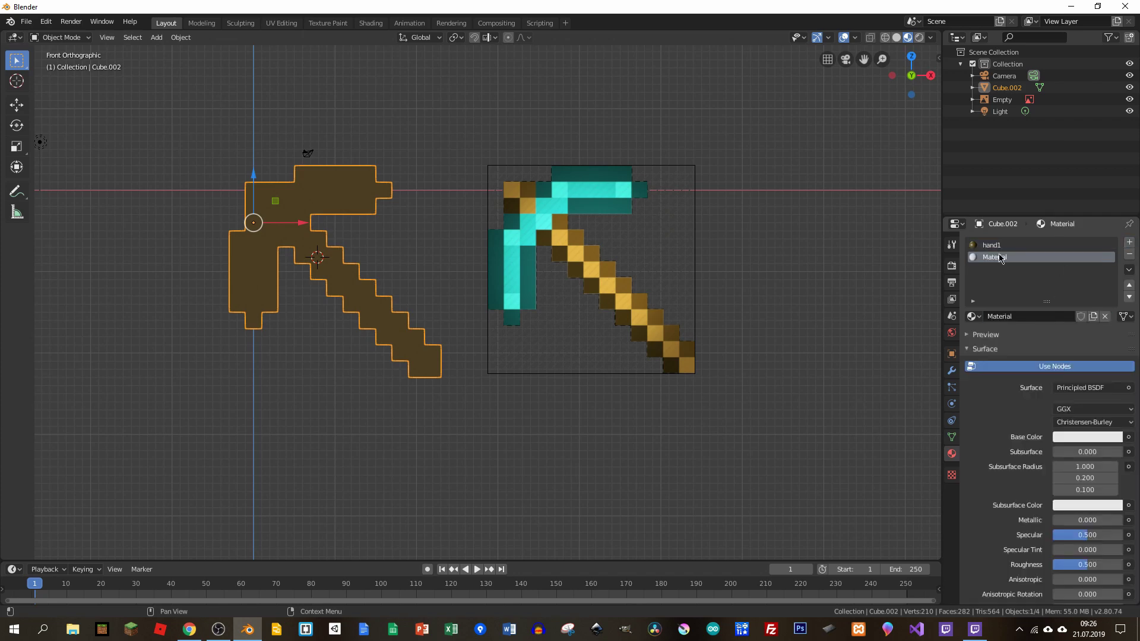
double_click(1001, 257)
type("han")
type("d2")
key("Return")
left_click(1129, 242)
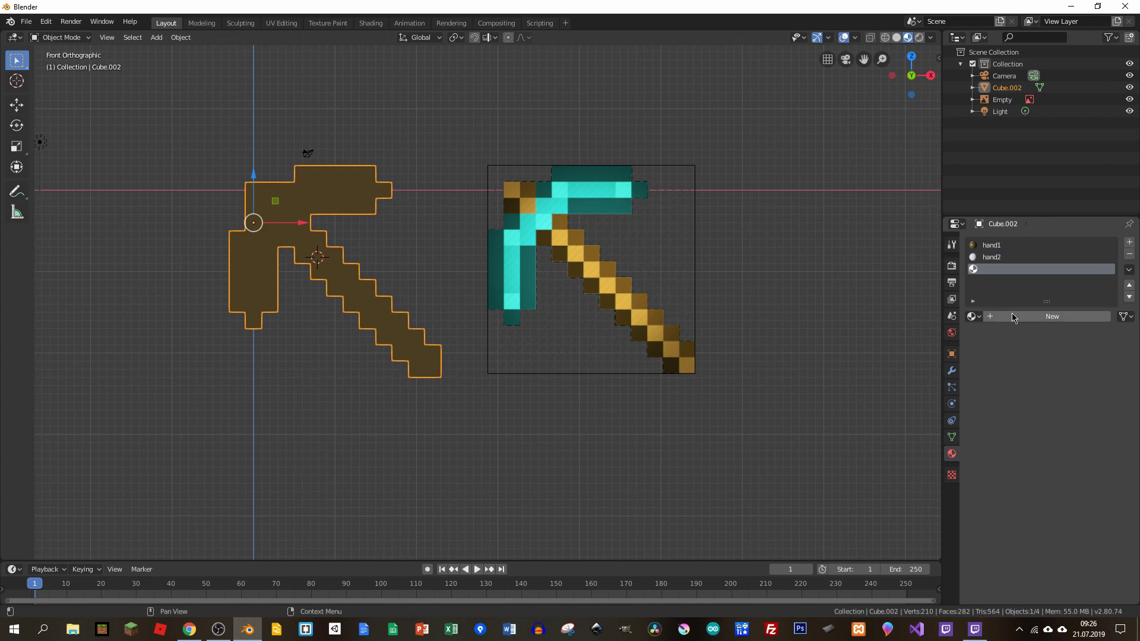
left_click(1012, 318)
double_click(985, 270)
type("hand3")
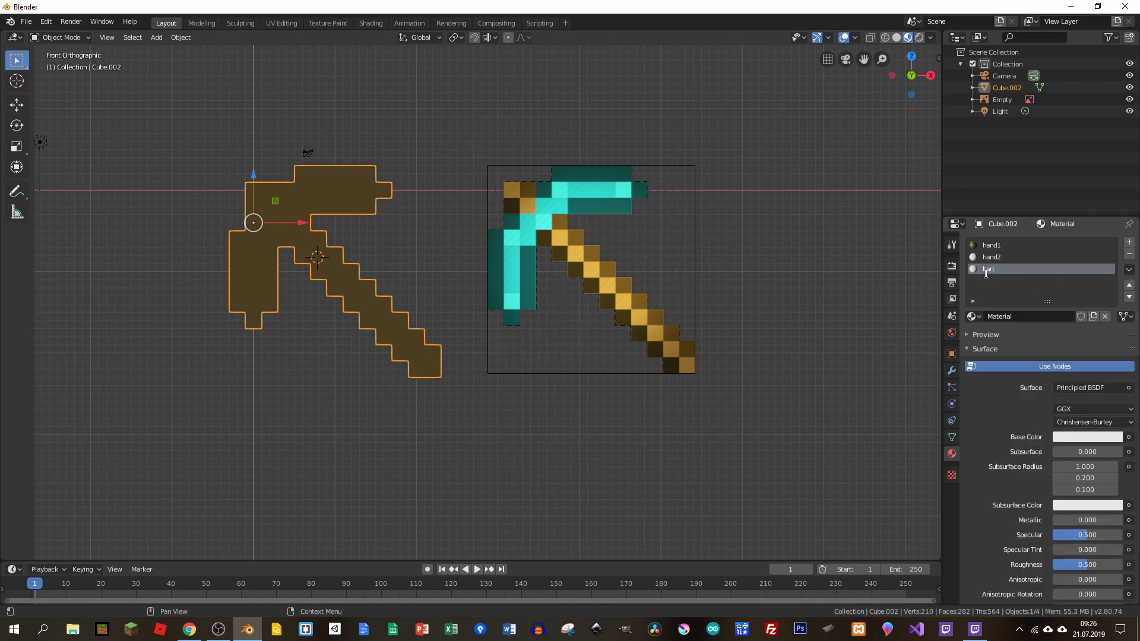
left_click(991, 257)
Colour hand2 yellow and hand3 brown from the reference handle, then add a fourth material
left_click(1087, 437)
left_click(1111, 390)
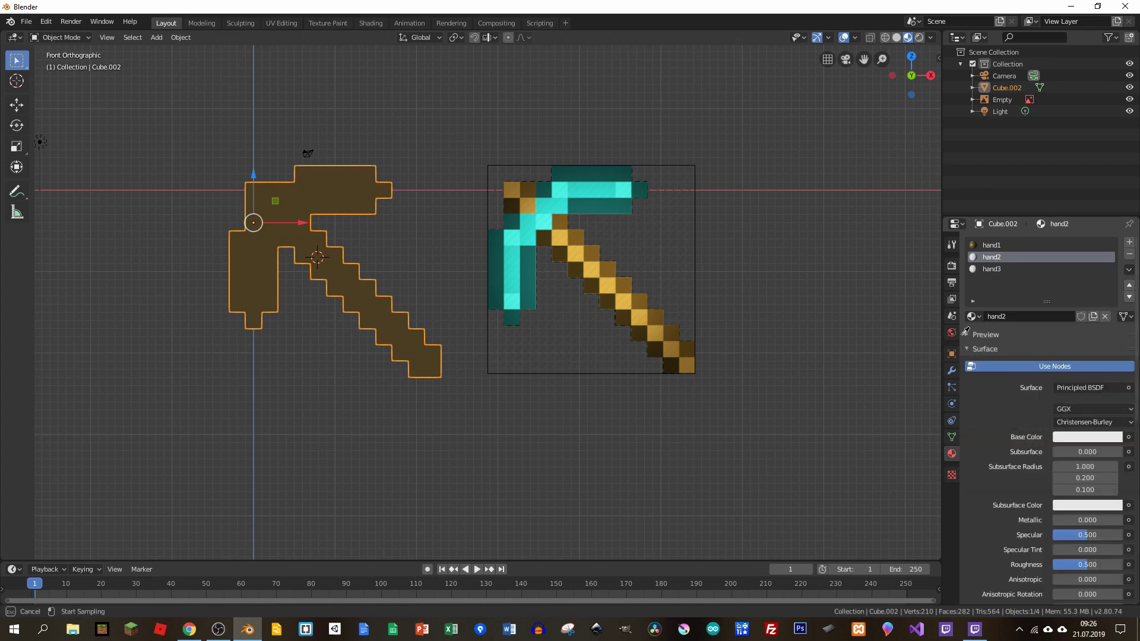
left_click(584, 249)
left_click(1014, 274)
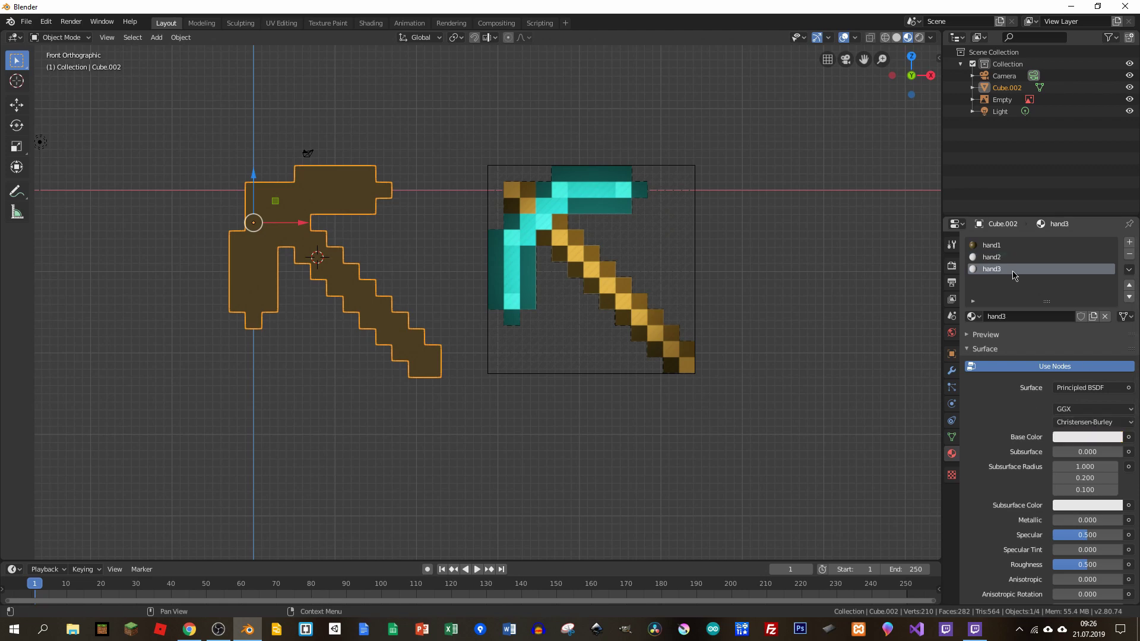
left_click(1110, 437)
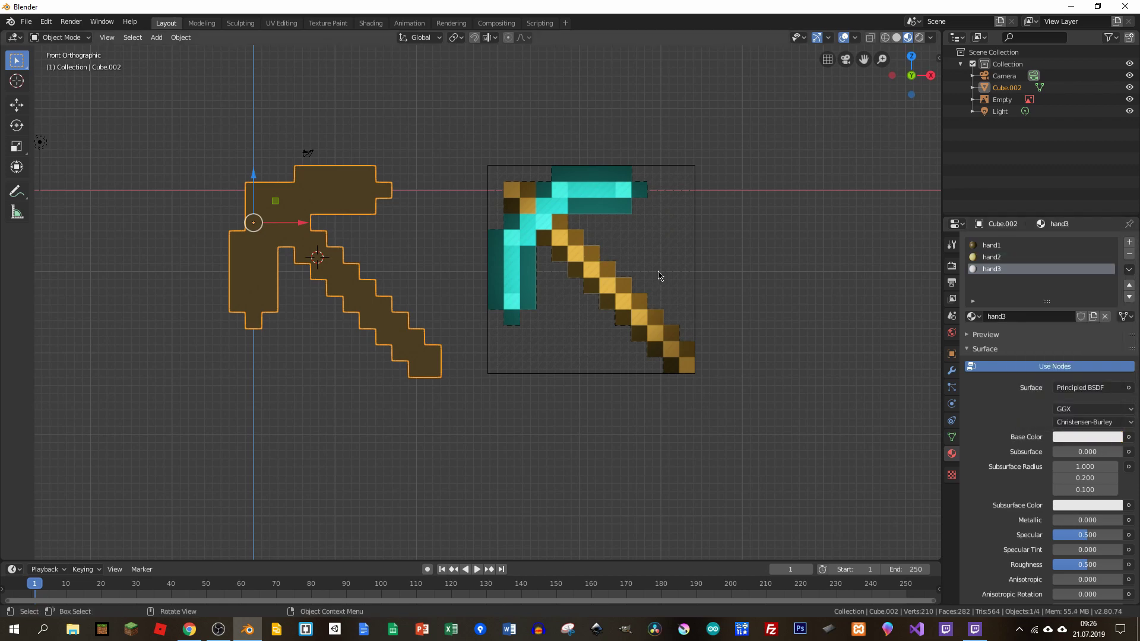
left_click(1087, 437)
left_click(1112, 386)
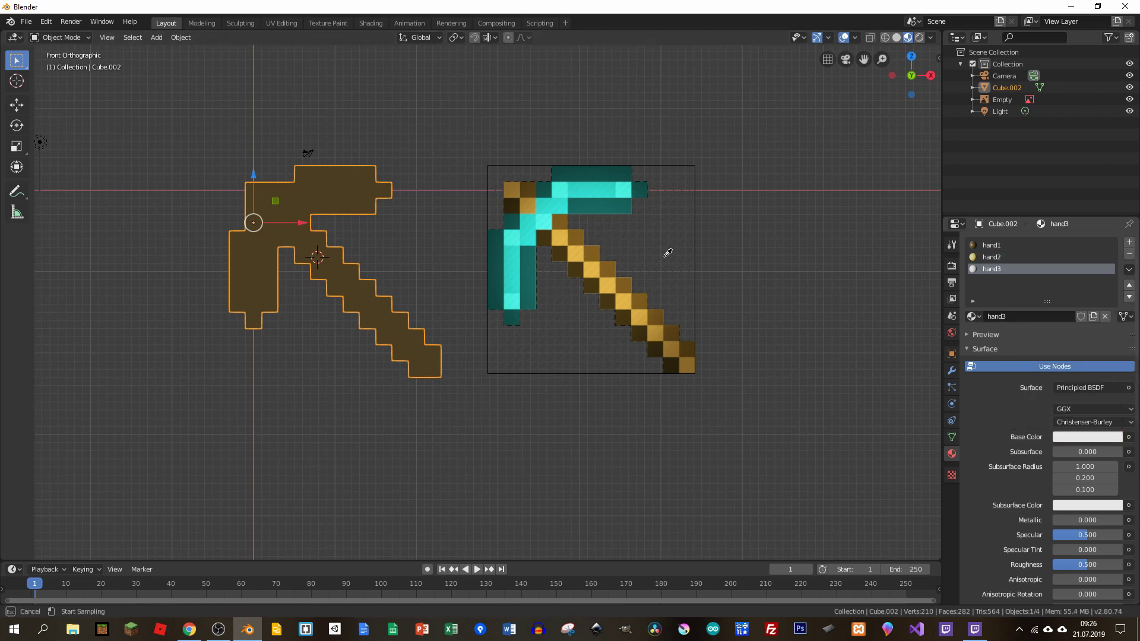
left_click(620, 262)
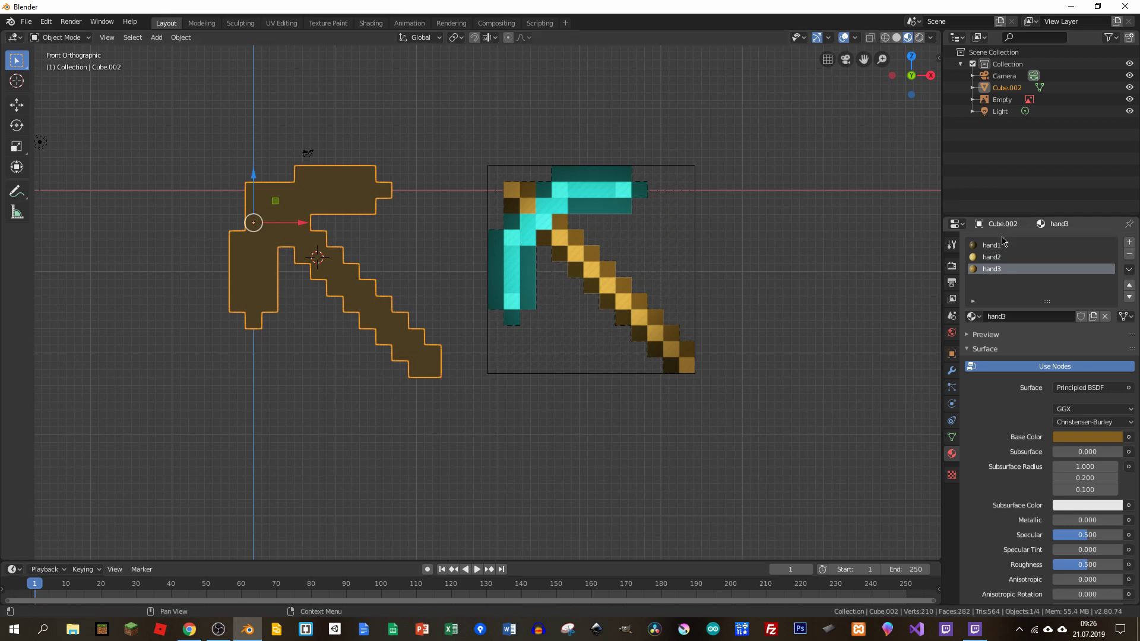
left_click(1130, 247)
left_click(1027, 317)
type("blade1")
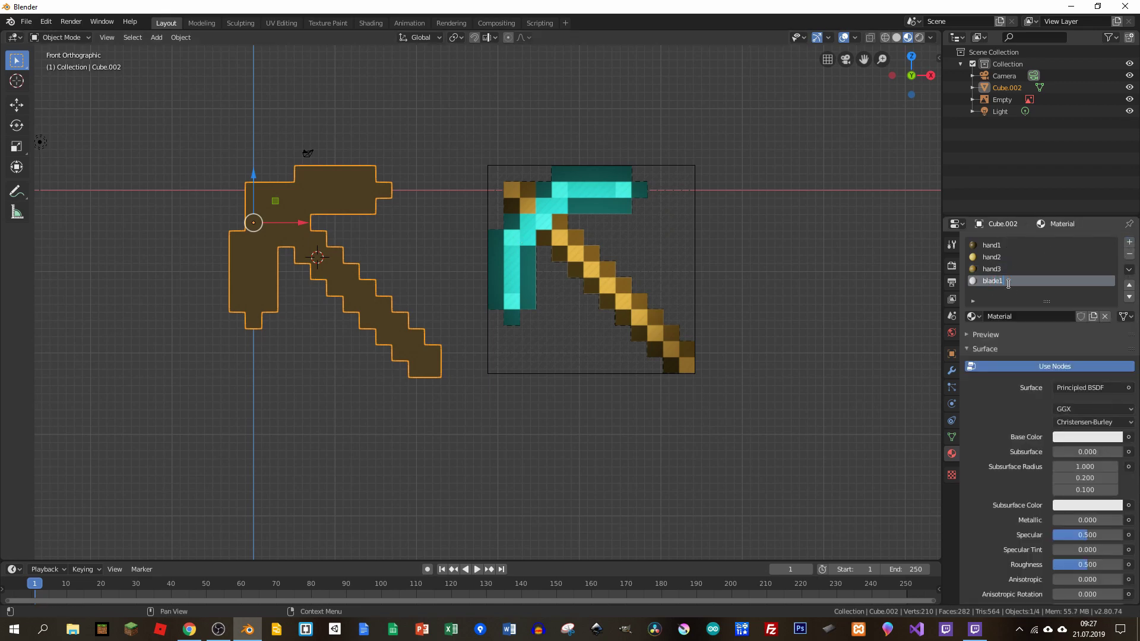
Add two more material slots with new materials for blade2 and blade3
left_click(1130, 242)
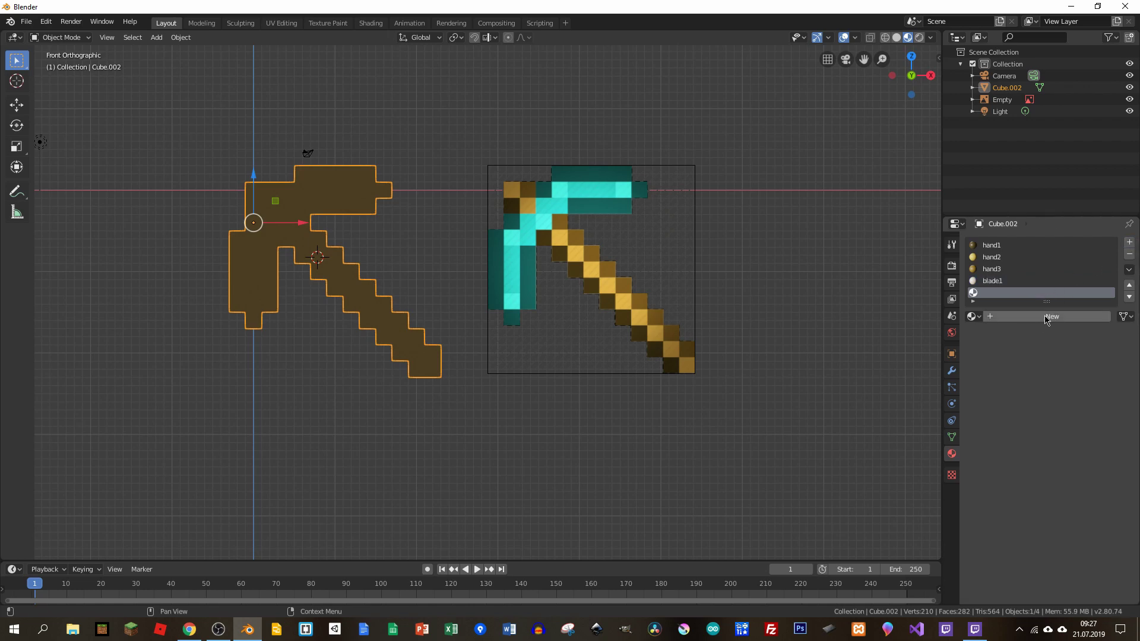
left_click(1027, 319)
type("blade2")
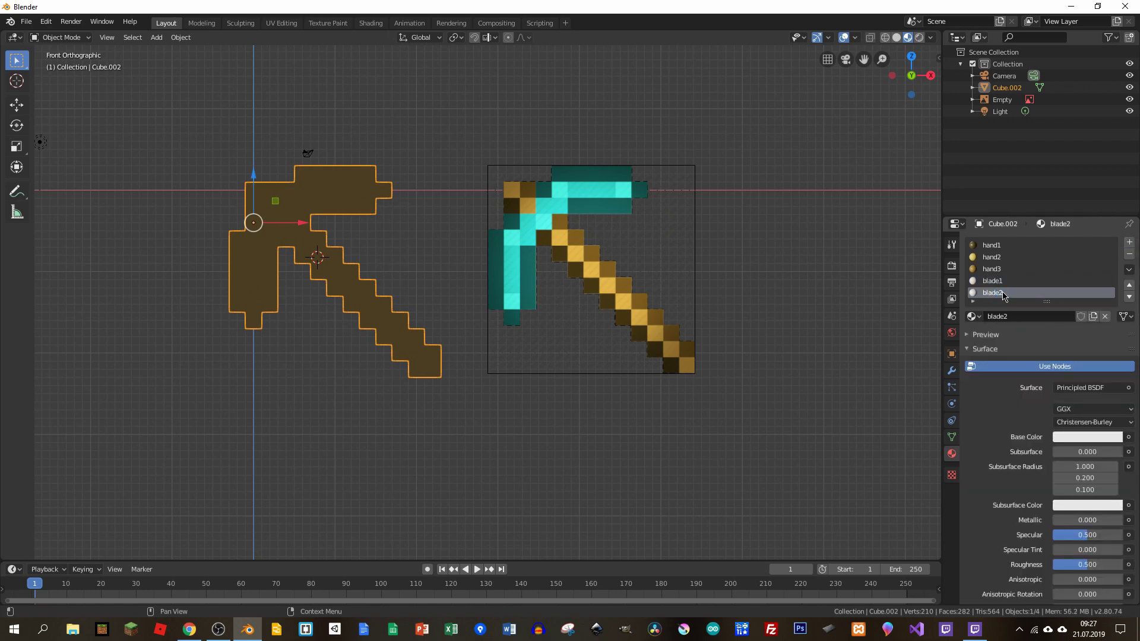
left_click(1130, 243)
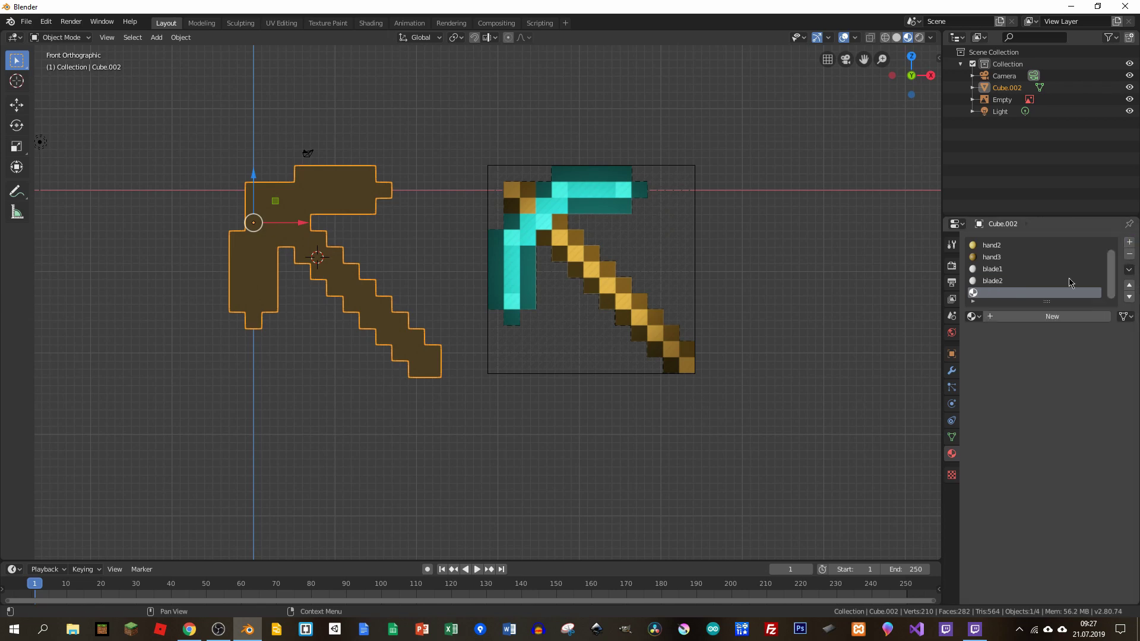
left_click(1017, 317)
type("blade3")
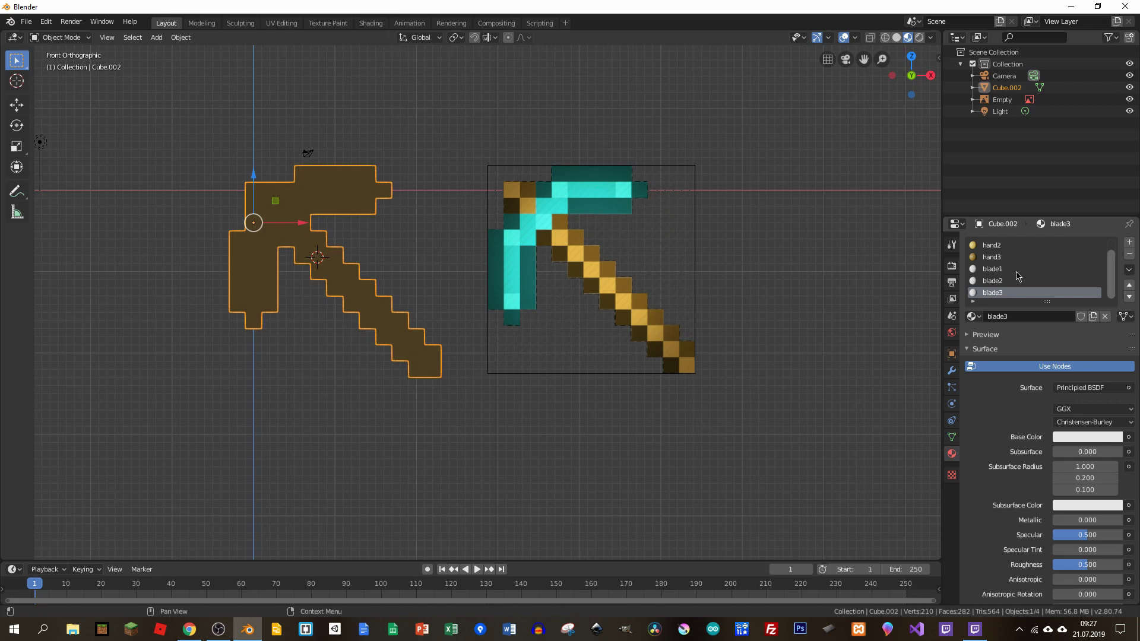
Give blade1 a dark teal base colour sampled from the reference blade
left_click(1018, 271)
left_click(1130, 437)
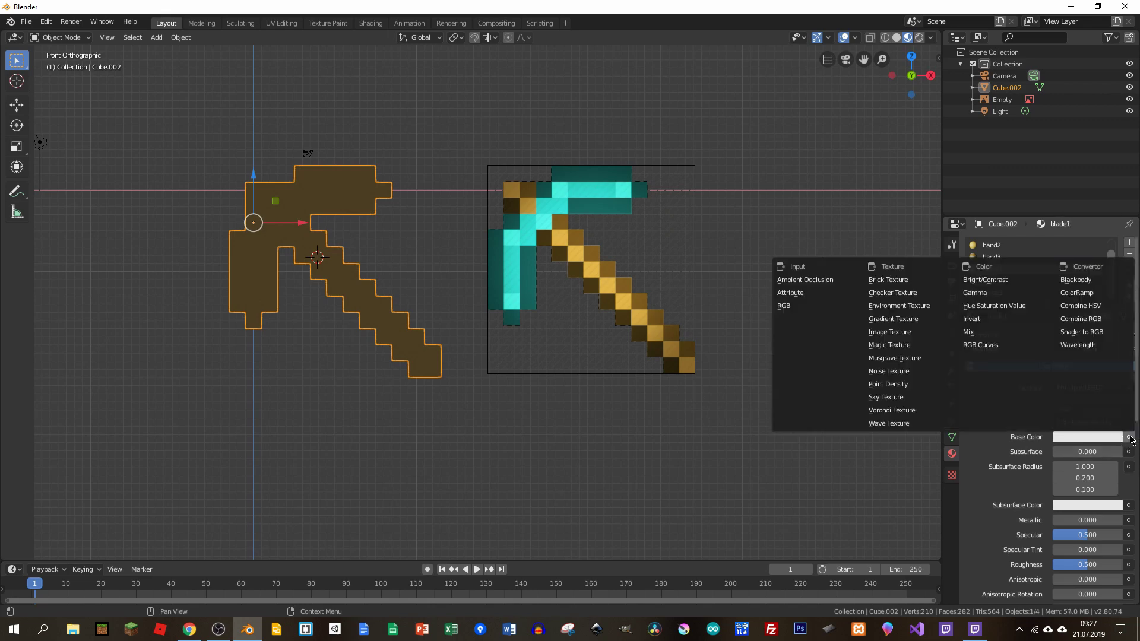
left_click(1090, 440)
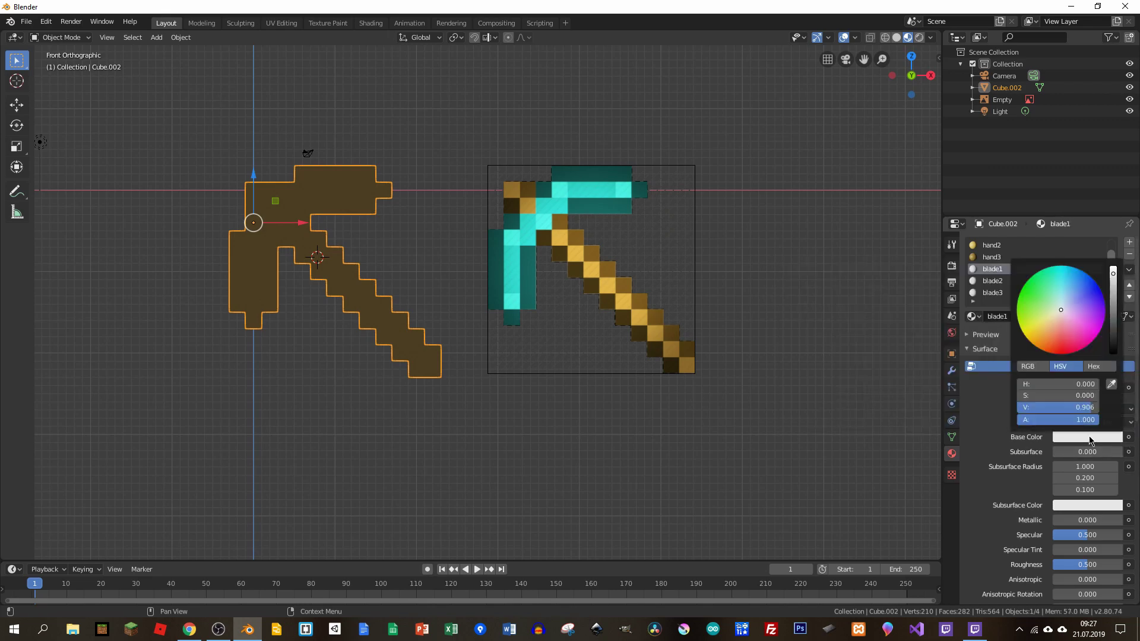
left_click(1111, 383)
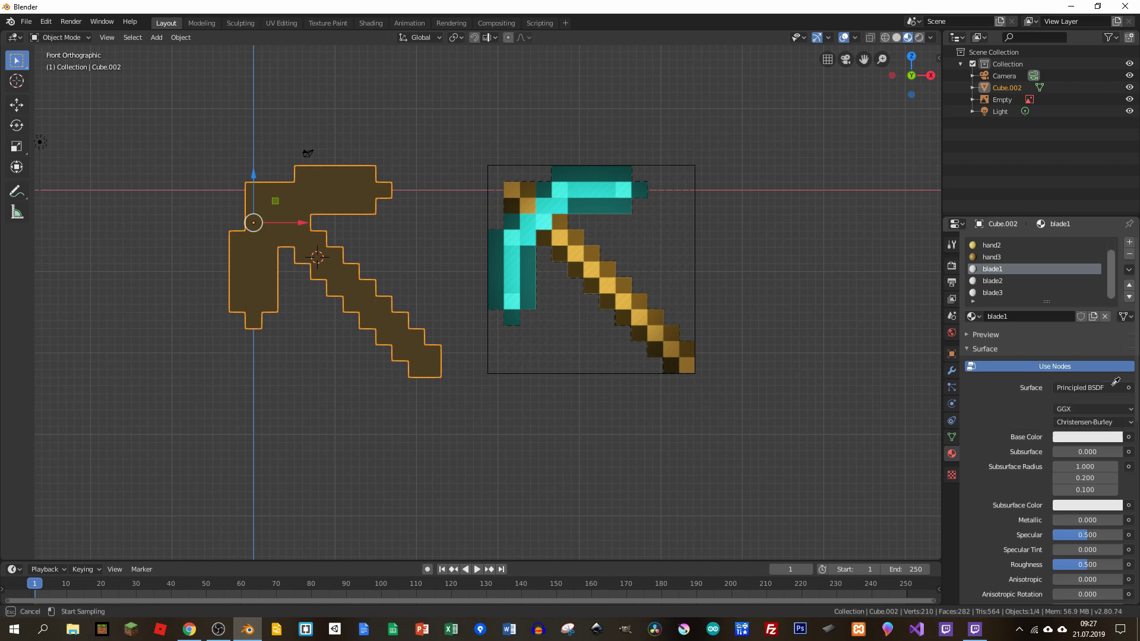
left_click(516, 256)
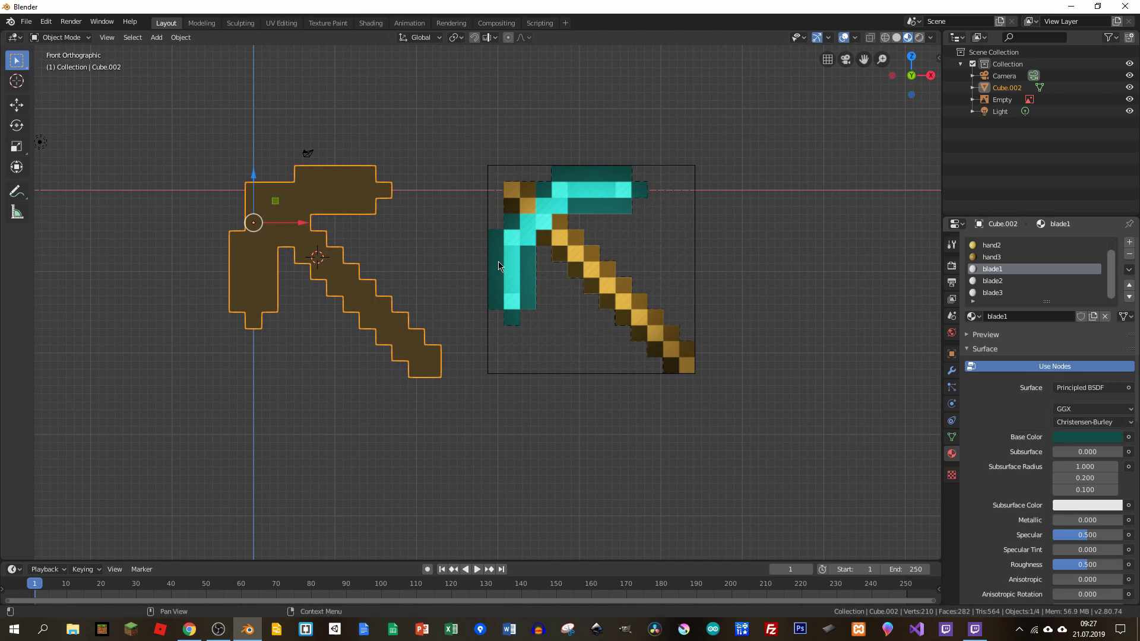
Sample teal for blade2 and bright cyan for blade3, then reselect the pickaxe
left_click(992, 281)
left_click(1087, 438)
left_click(1112, 384)
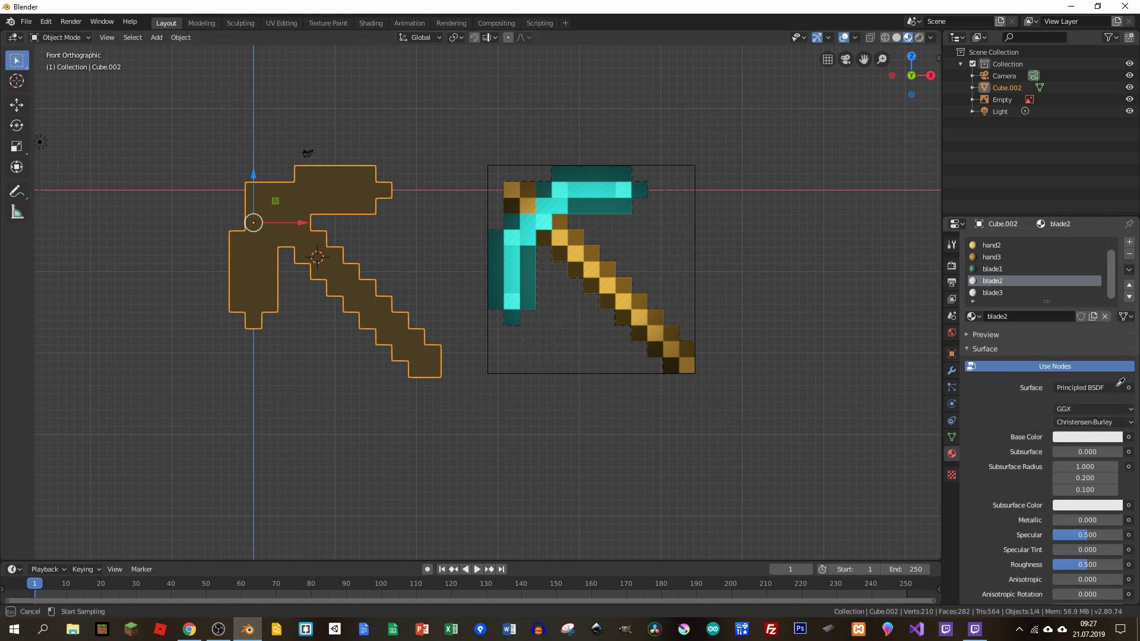
left_click(518, 259)
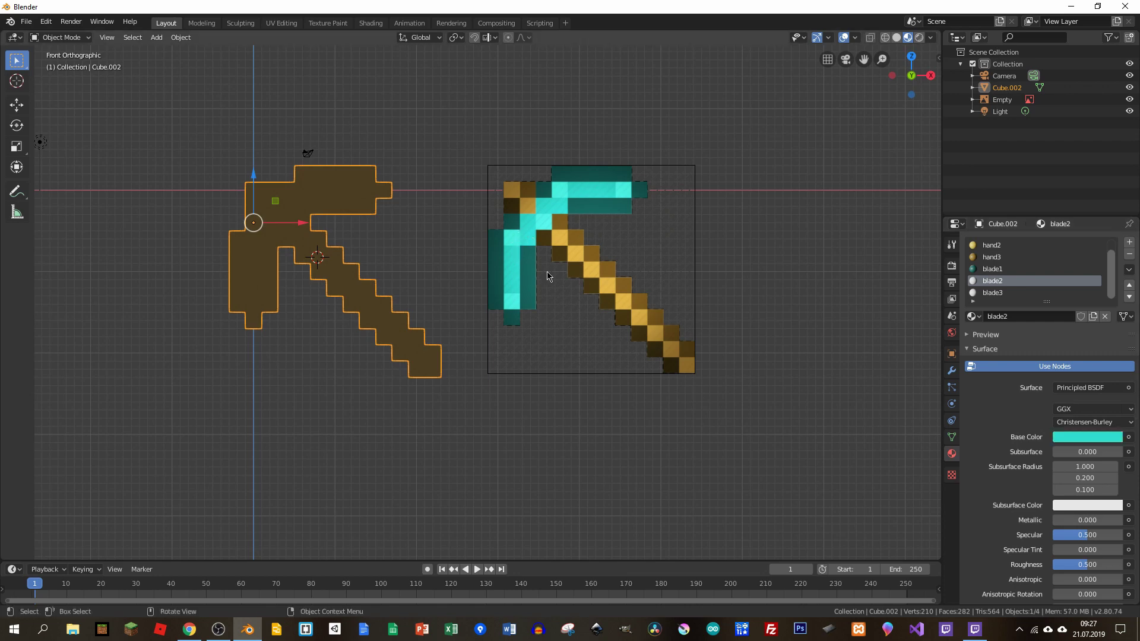
left_click(992, 292)
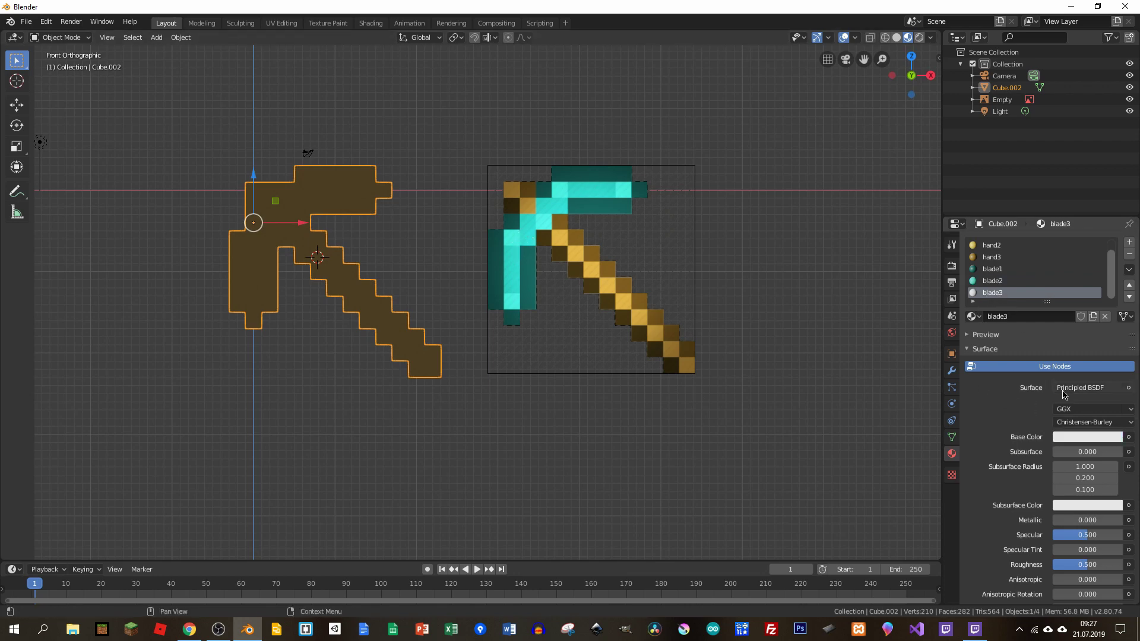
left_click(1088, 437)
left_click(1112, 380)
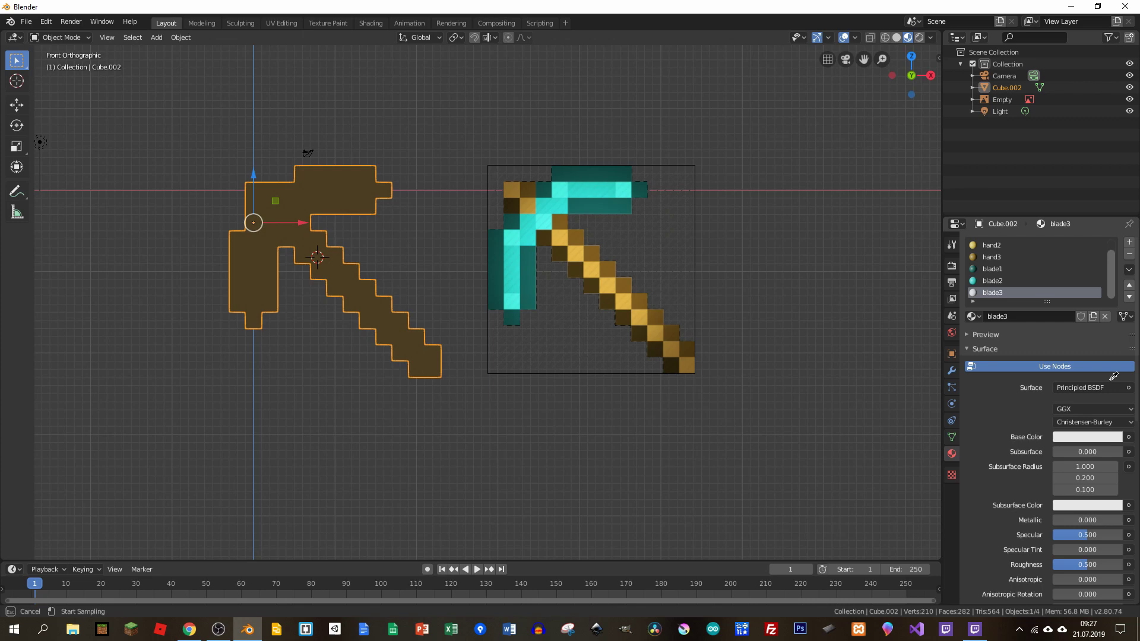
left_click(514, 231)
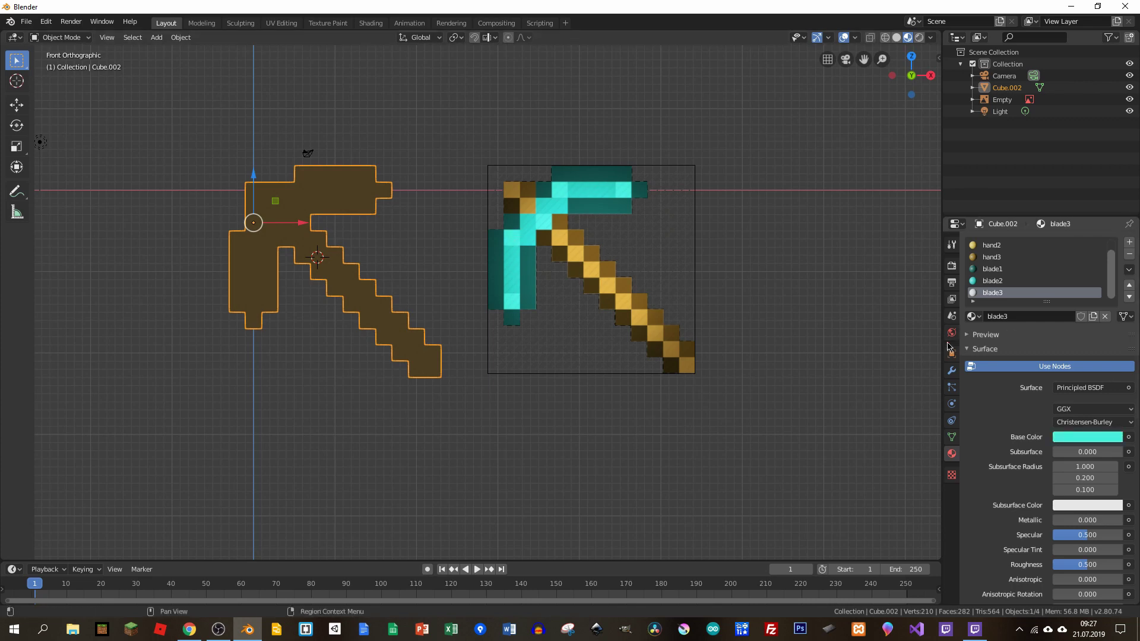
left_click(853, 342)
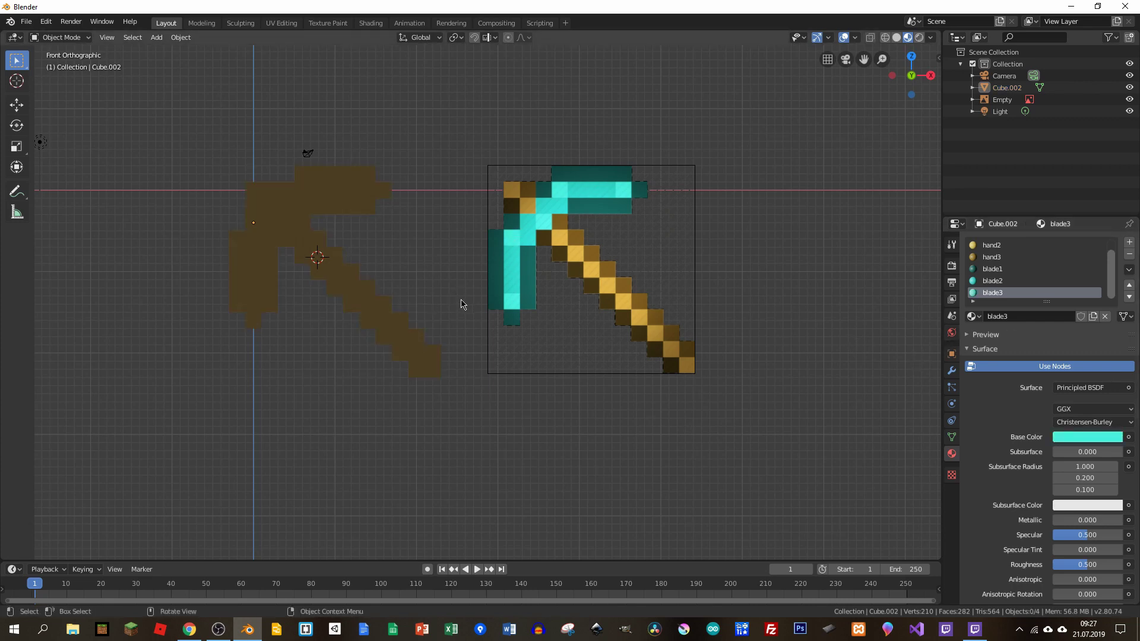
left_click(296, 235)
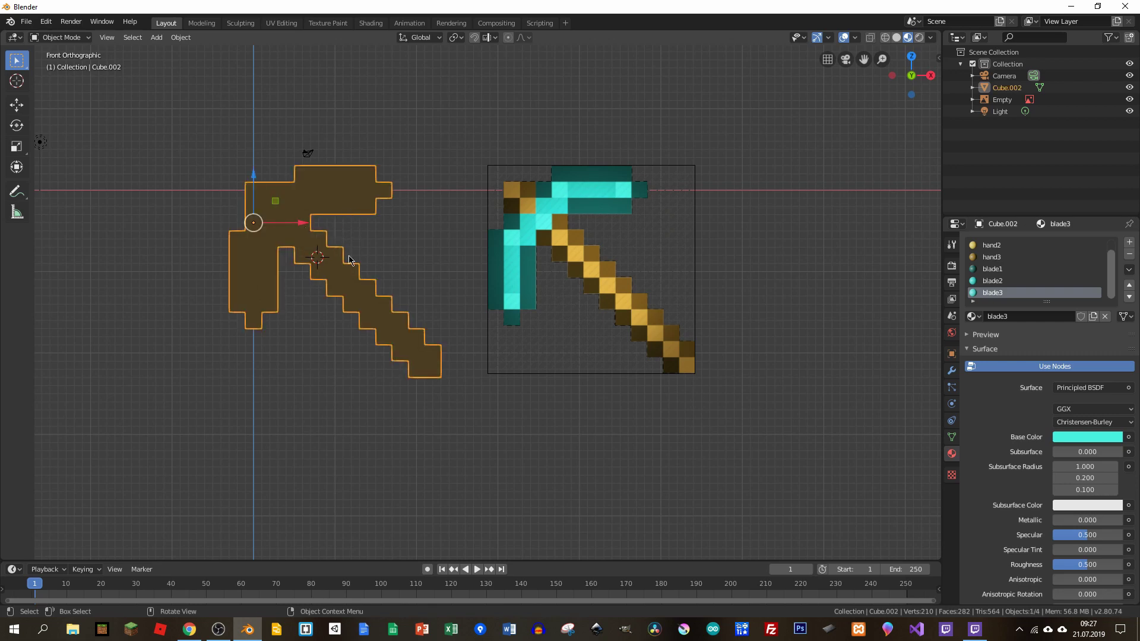
In Edit Mode, select the eleven diagonal faces running from the top-left down the handle
key("Tab")
middle_click_drag(307, 189, 458, 307, "ctrl")
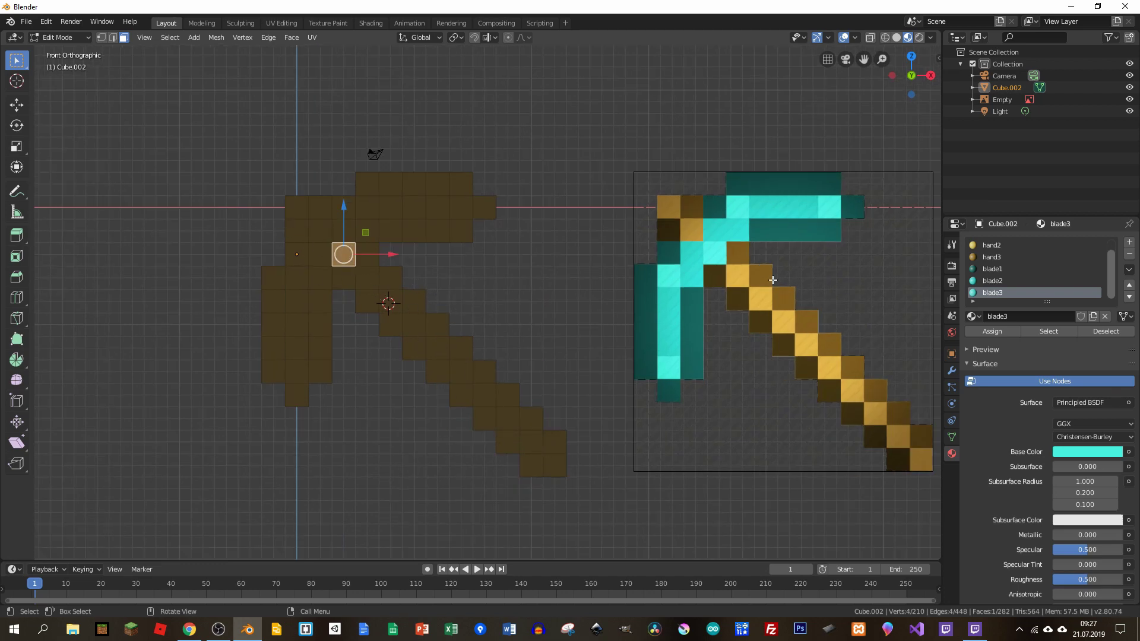
left_click(297, 207)
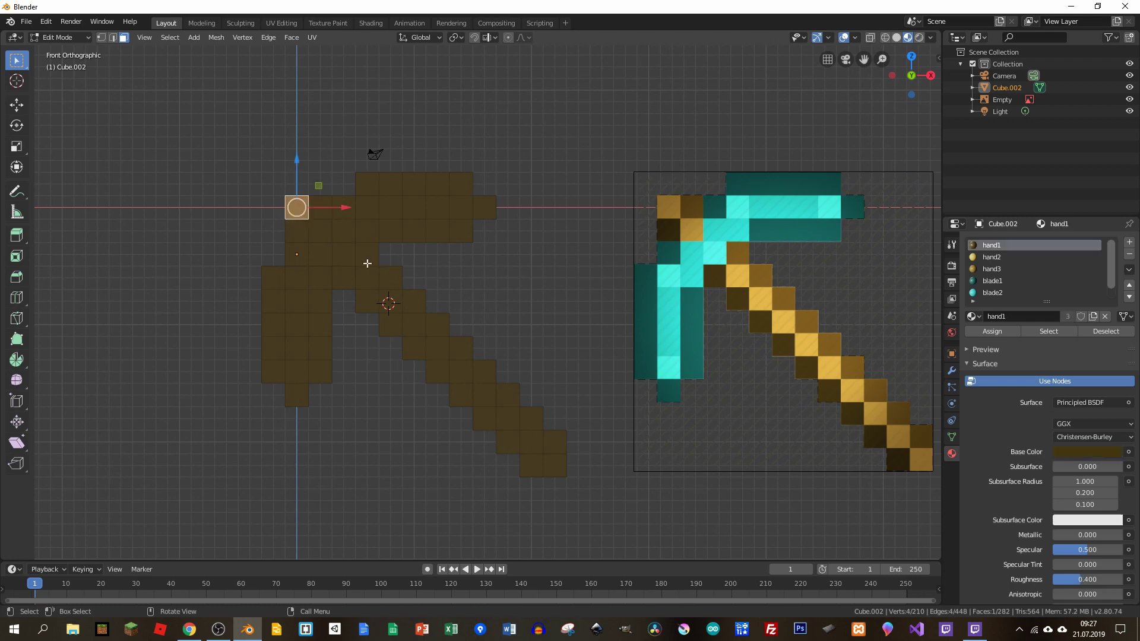
left_click(327, 236, "shift")
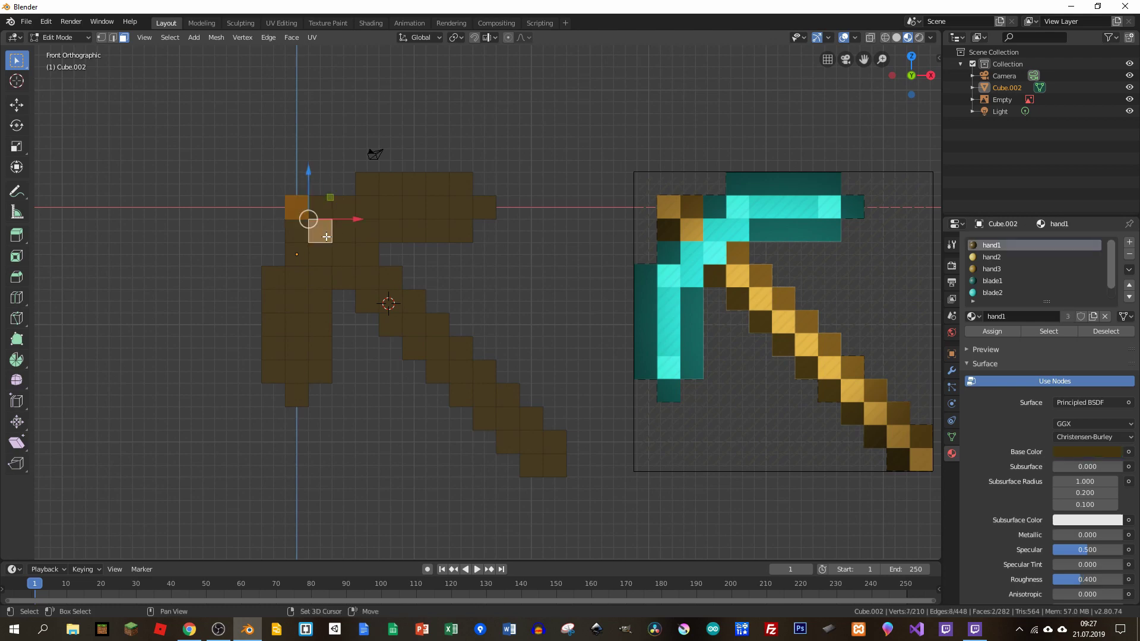
left_click(369, 278, "shift")
left_click(393, 304, "shift")
left_click(414, 325, "shift")
left_click(437, 348, "shift")
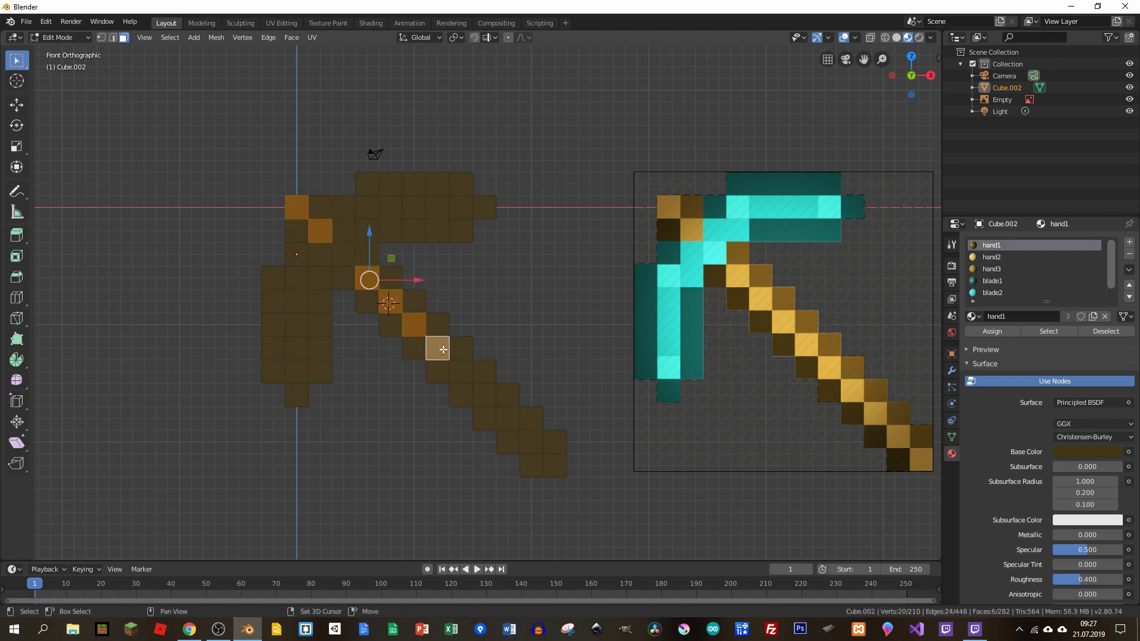
left_click(460, 372, "shift")
left_click(485, 395, "shift")
left_click(508, 415, "shift")
left_click(531, 441, "shift")
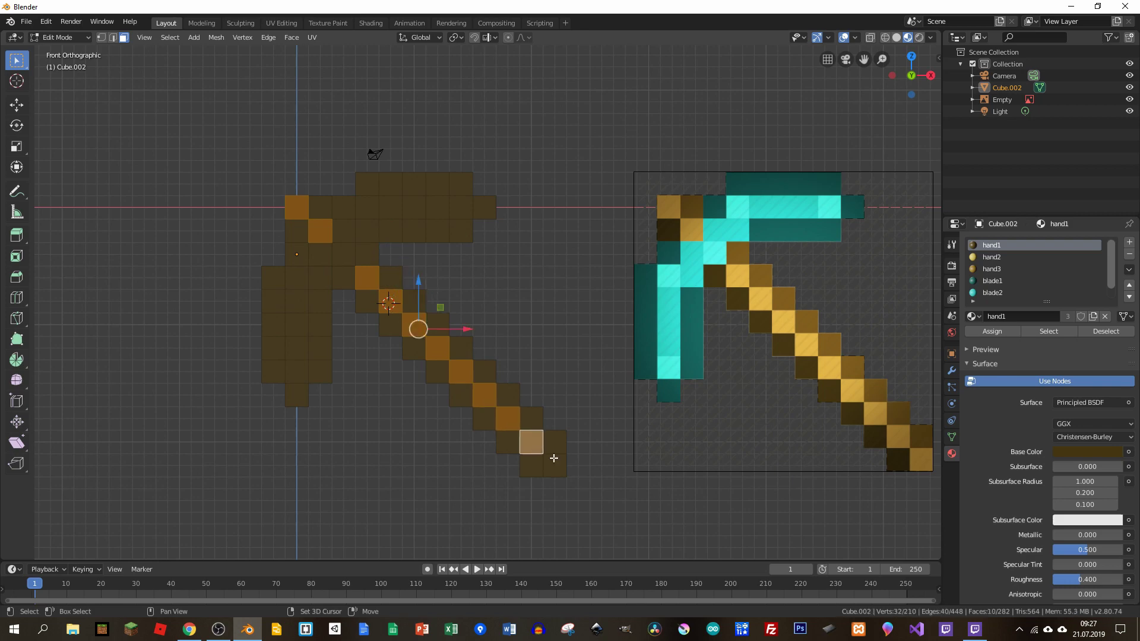
left_click(554, 465, "shift")
mouse_move(554, 422)
middle_mouse_down()
mouse_move(301, 369)
mouse_move(473, 357)
mouse_move(555, 395)
mouse_move(380, 378)
mouse_move(326, 333)
mouse_move(358, 305)
mouse_move(341, 355)
middle_mouse_up()
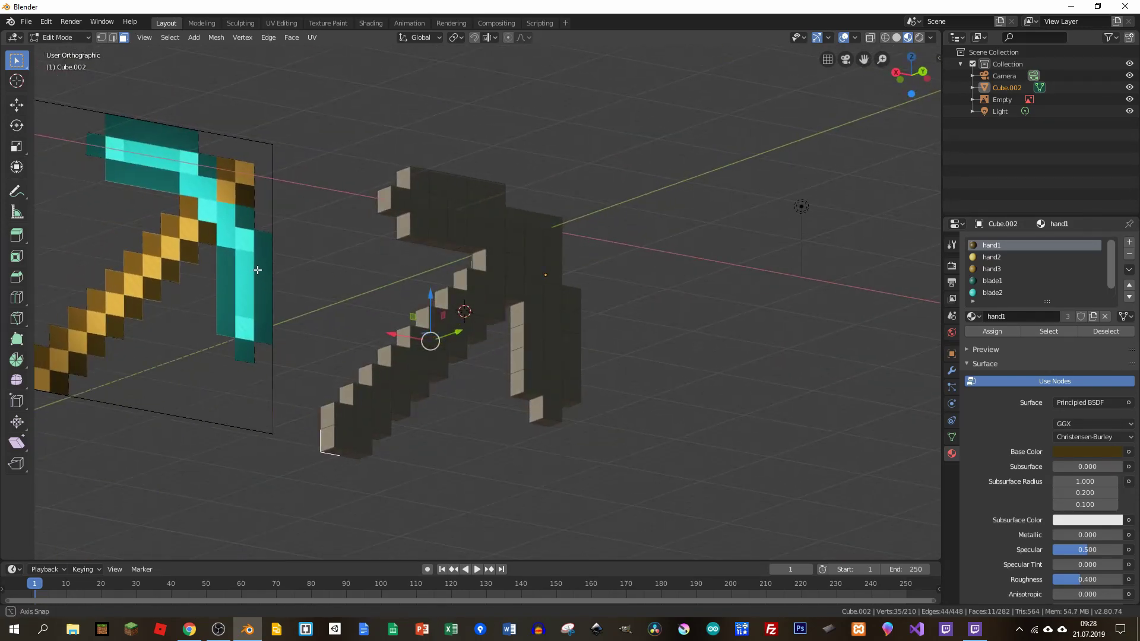
Enable X-ray, clear the selection and pick the corner squares of the pickaxe head
key("alt+z")
key("a")
mouse_move(254, 267)
middle_mouse_down()
mouse_move(433, 339)
mouse_move(460, 310)
middle_mouse_up()
key("alt+a")
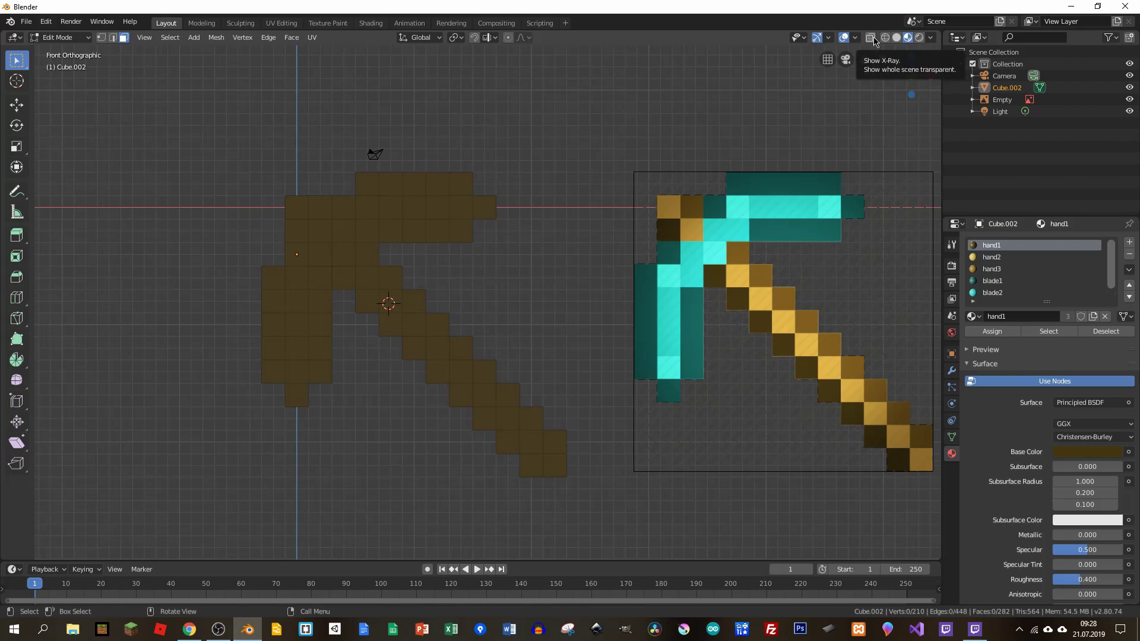
left_click(874, 38)
left_click(300, 209)
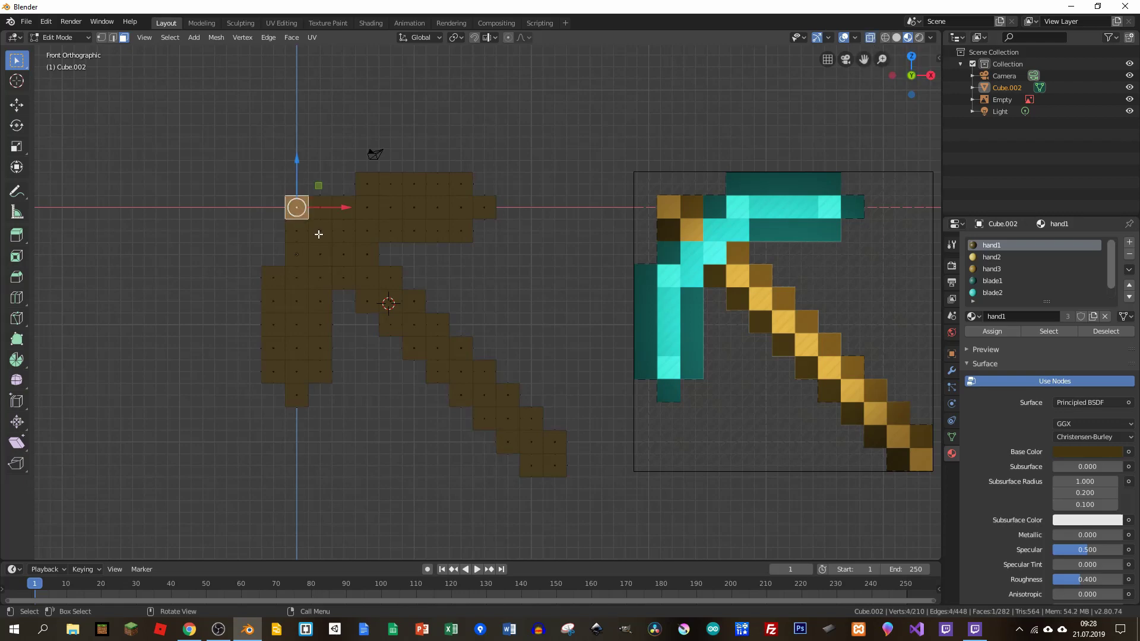
left_click(323, 234, "shift")
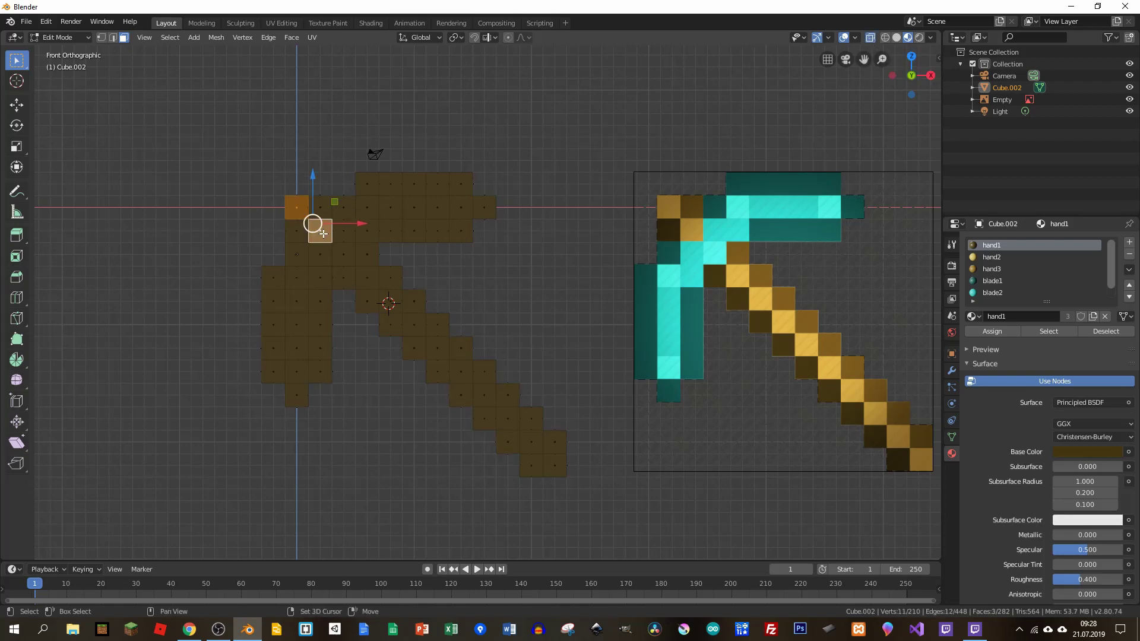
middle_click_drag(323, 234, 176, 194)
scroll(348, 203, "up", 2)
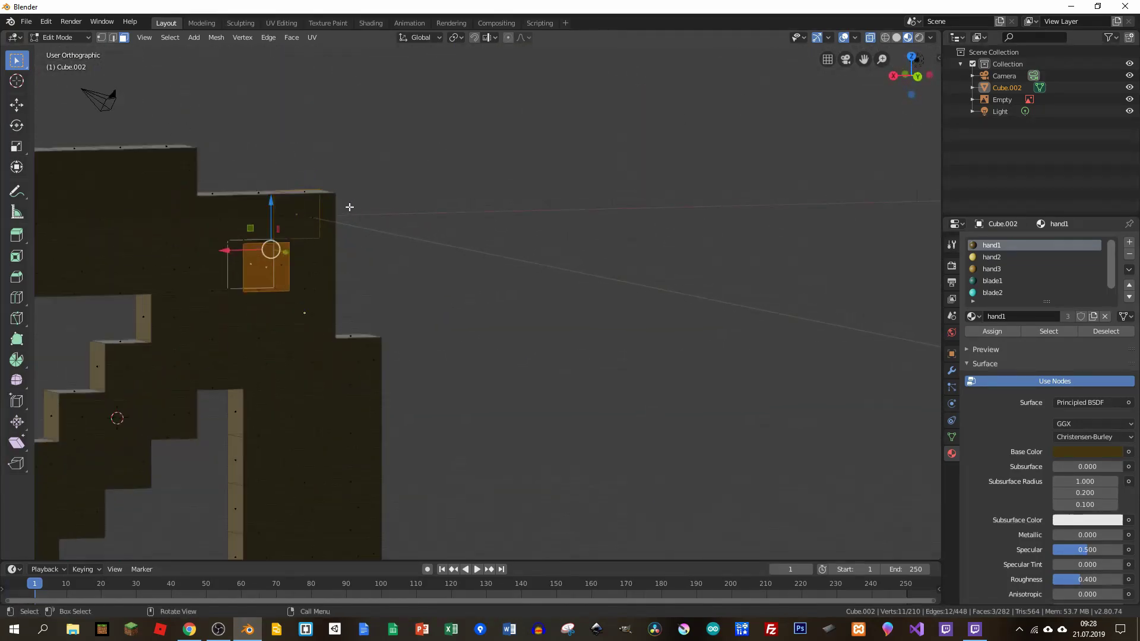
scroll(311, 219, "up", 4)
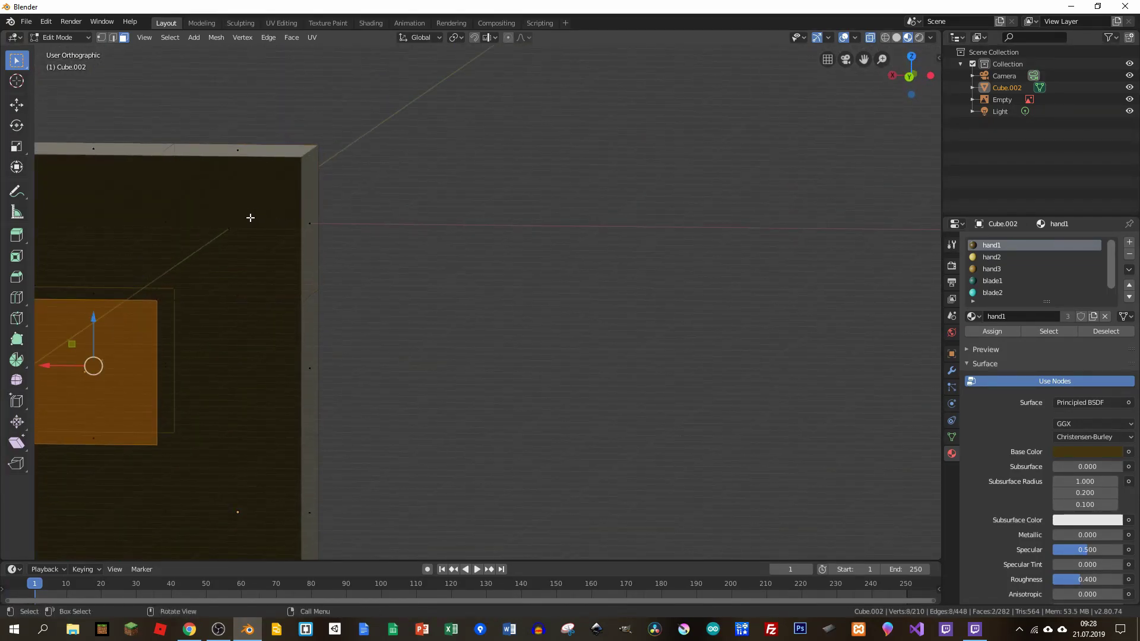
left_click(249, 214)
mouse_move(250, 214)
middle_mouse_down()
mouse_move(429, 253)
mouse_move(328, 242)
middle_mouse_up()
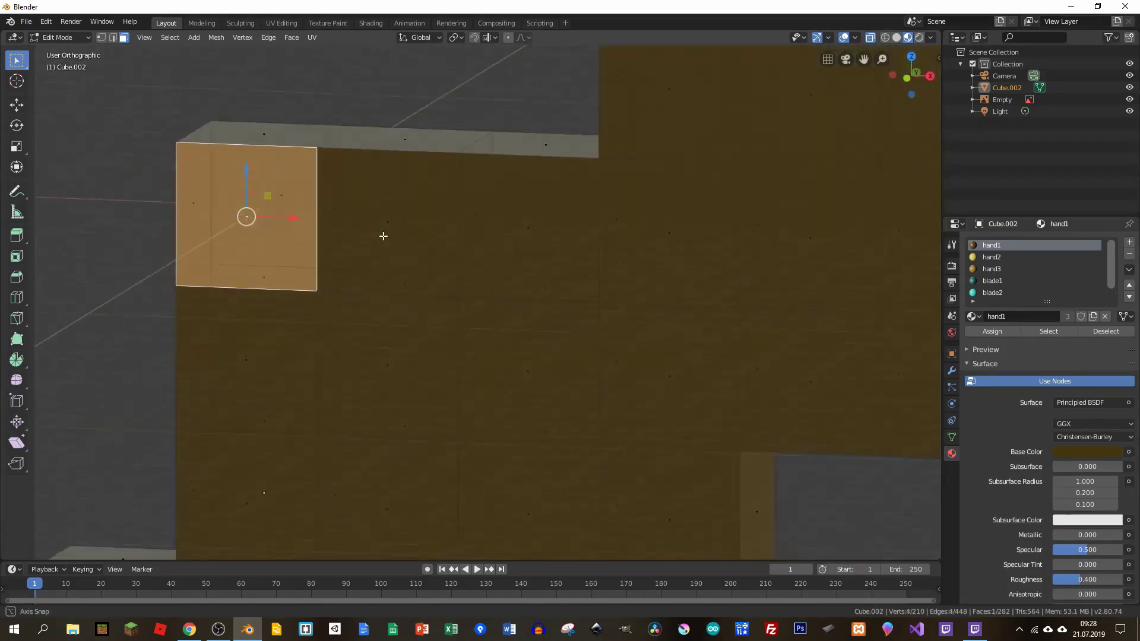
Circle-select the neighbouring head square and frame the whole pickaxe head
key("c")
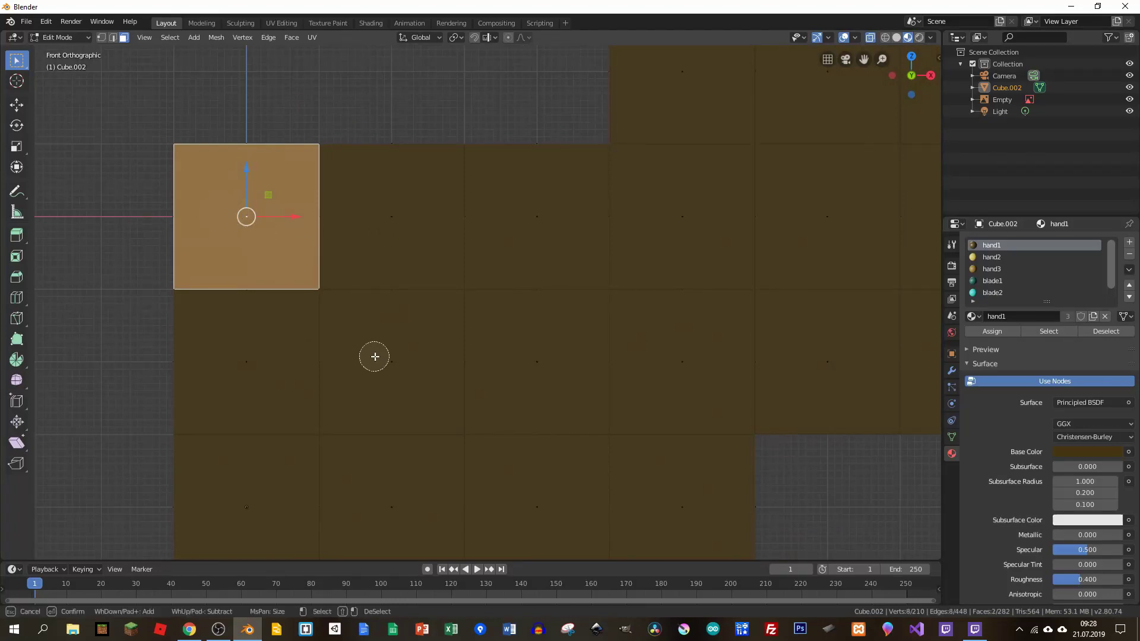
left_click(382, 361)
mouse_move(382, 361)
middle_mouse_down()
mouse_move(407, 291)
mouse_move(176, 302)
middle_mouse_up()
scroll(176, 301, "down", 5)
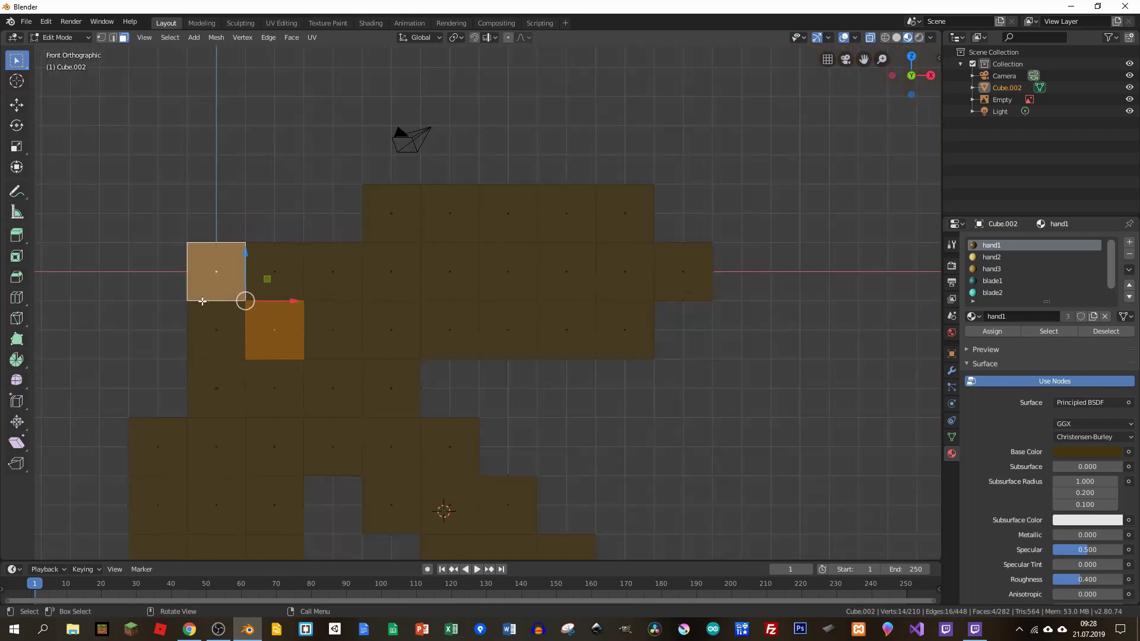
middle_click_drag(350, 338, 293, 186, "shift")
scroll(303, 177, "down", 1)
scroll(303, 177, "down", 1)
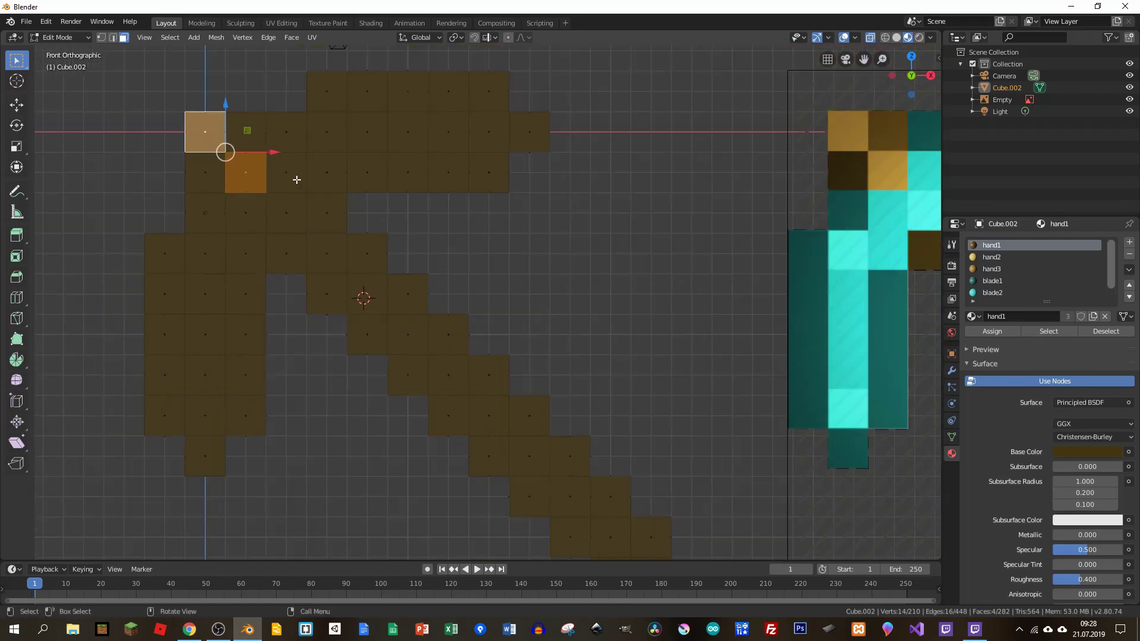
Circle-select the diagonal handle squares down to the lower end of the handle
key("c")
scroll(330, 255, "up", 2)
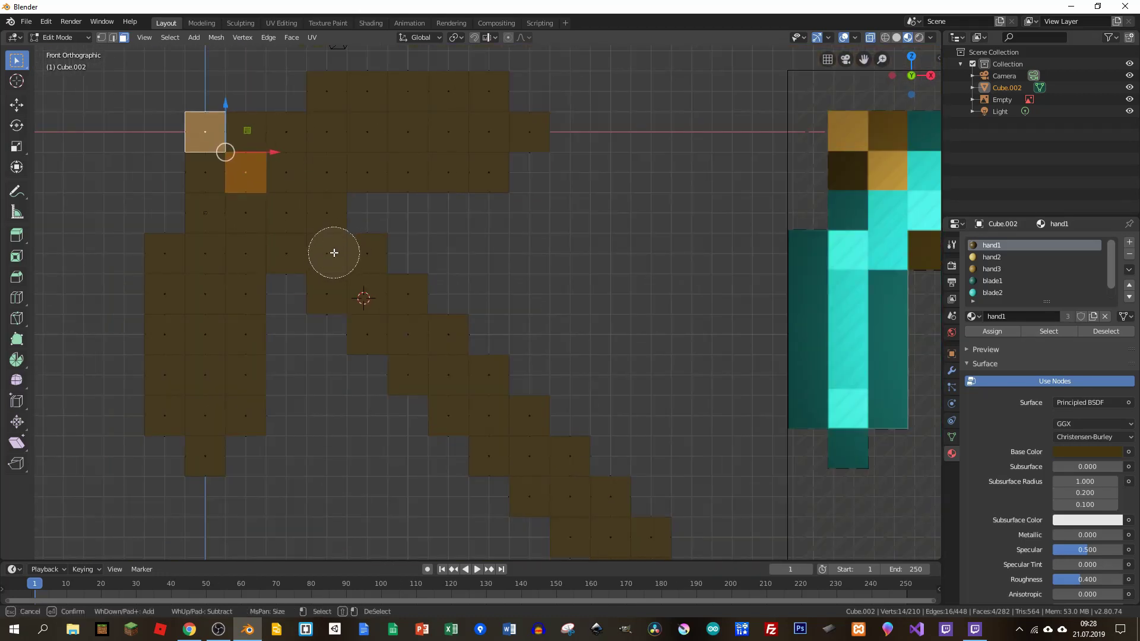
scroll(328, 258, "up", 2)
scroll(327, 259, "up", 2)
left_click_drag(327, 259, 624, 537)
right_click(633, 500)
middle_click_drag(631, 448, 524, 285, "shift")
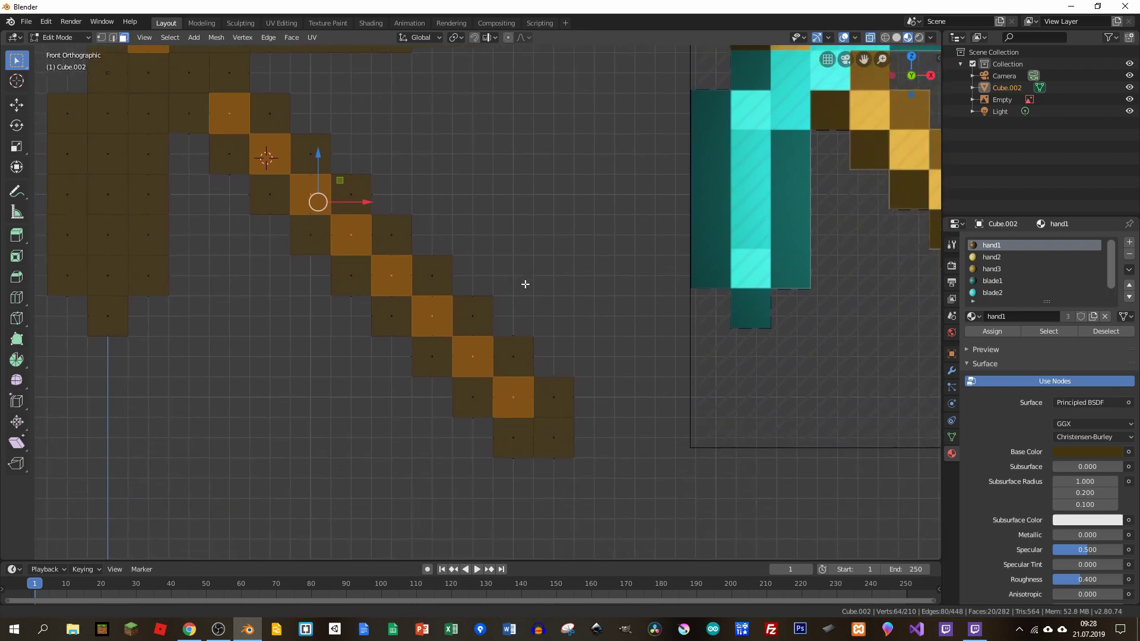
key("c")
left_click(547, 455)
right_click(552, 440)
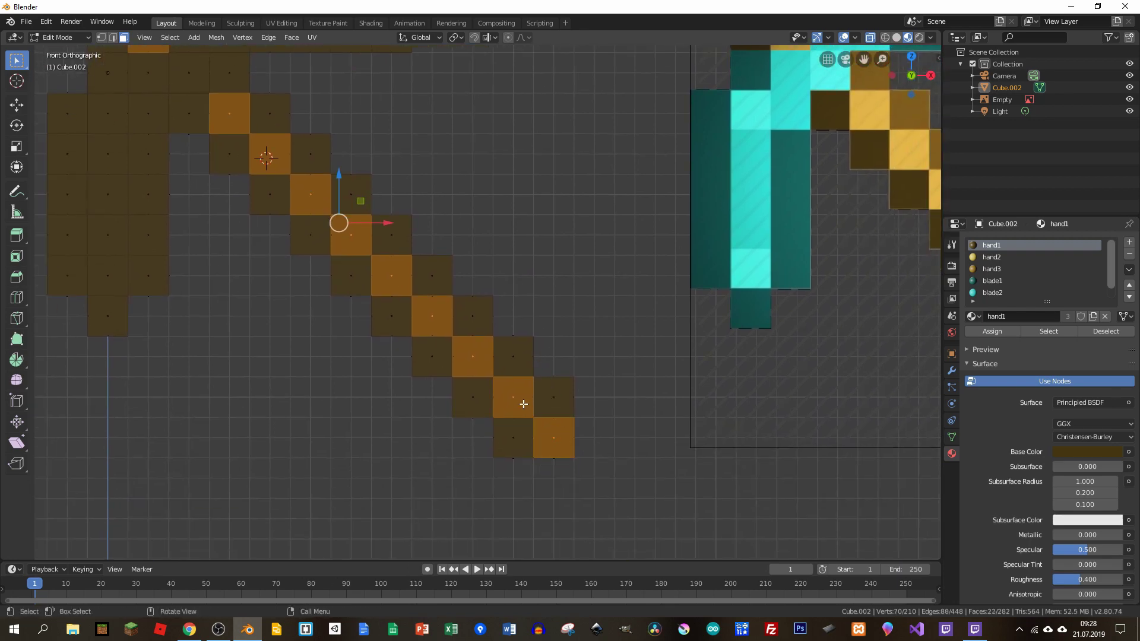
Add the remaining handle and upper-left block squares to the selection, checking in 3D
mouse_move(227, 243)
middle_mouse_down()
mouse_move(433, 288)
mouse_move(491, 242)
mouse_move(670, 259)
mouse_move(628, 226)
mouse_move(509, 246)
mouse_move(670, 248)
mouse_move(702, 315)
middle_mouse_up()
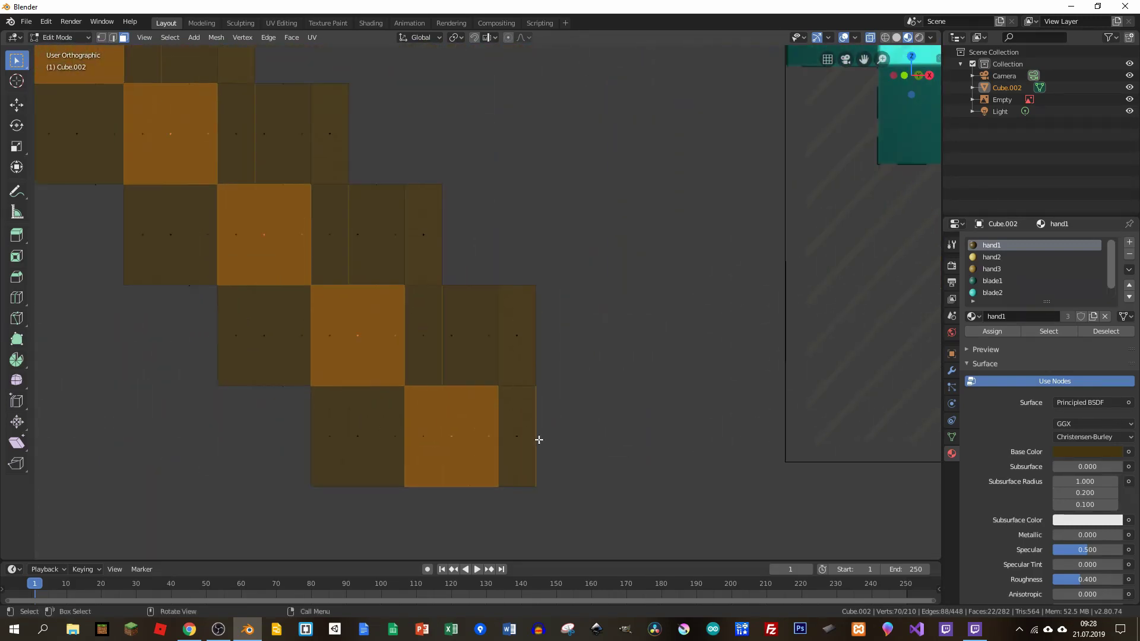
scroll(536, 438, "up", 5)
left_click(516, 438)
mouse_move(565, 468)
middle_mouse_down()
mouse_move(593, 402)
mouse_move(512, 354)
mouse_move(381, 221)
mouse_move(356, 255)
middle_mouse_up()
scroll(511, 354, "down", 5)
scroll(381, 221, "down", 5)
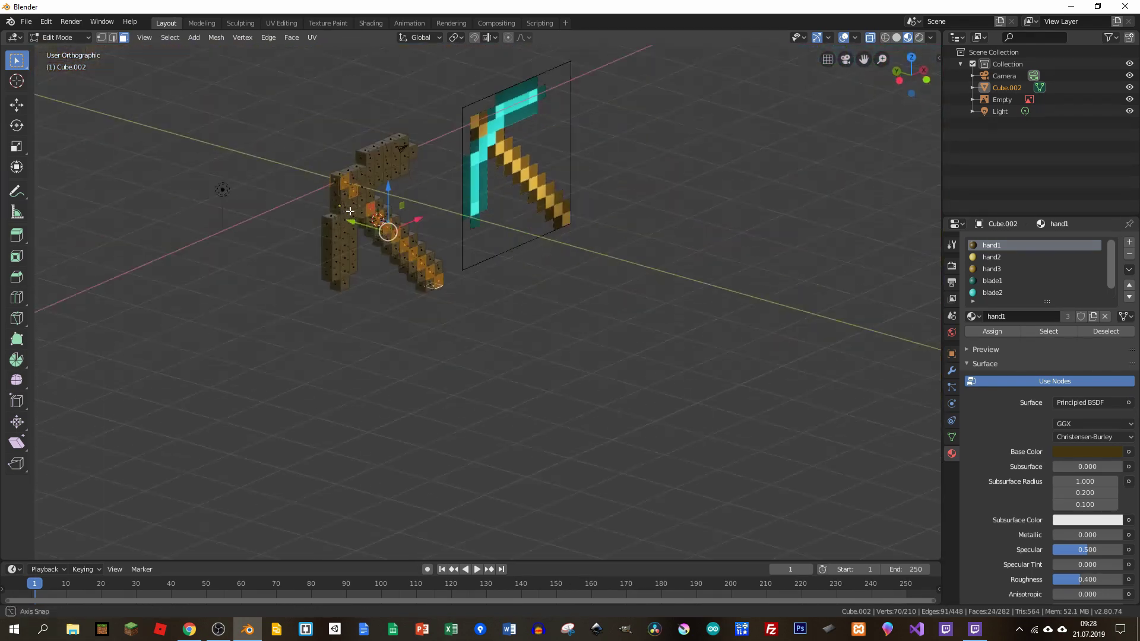
scroll(357, 255, "up", 4)
scroll(355, 258, "up", 3)
left_click(350, 256)
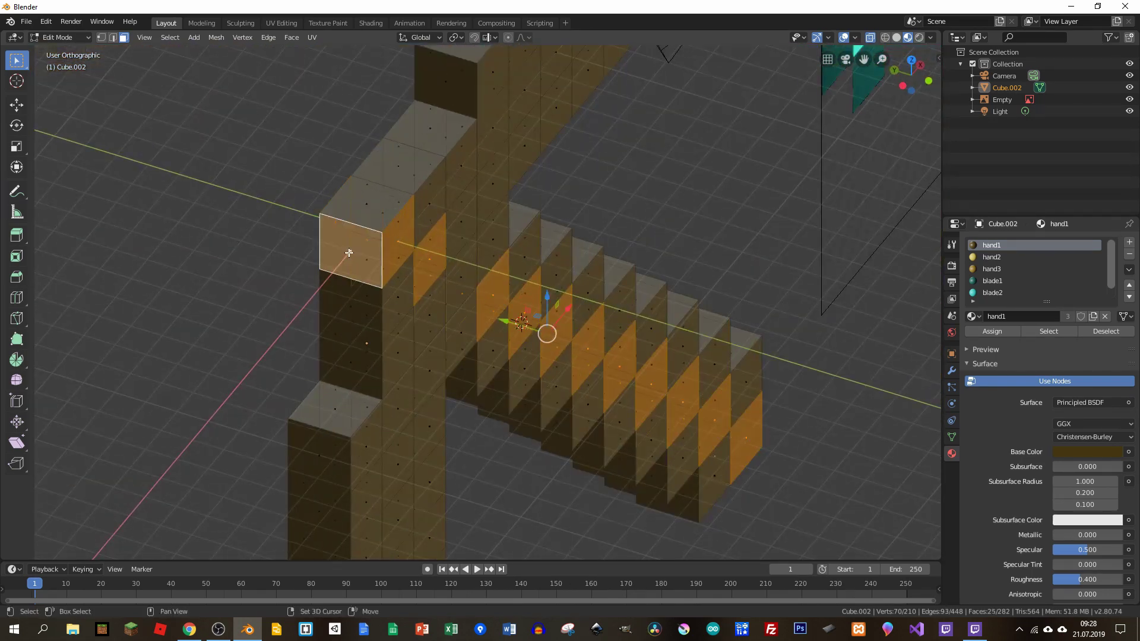
left_click(369, 203, "shift")
mouse_move(369, 204)
middle_mouse_down()
mouse_move(438, 321)
mouse_move(483, 253)
middle_mouse_up()
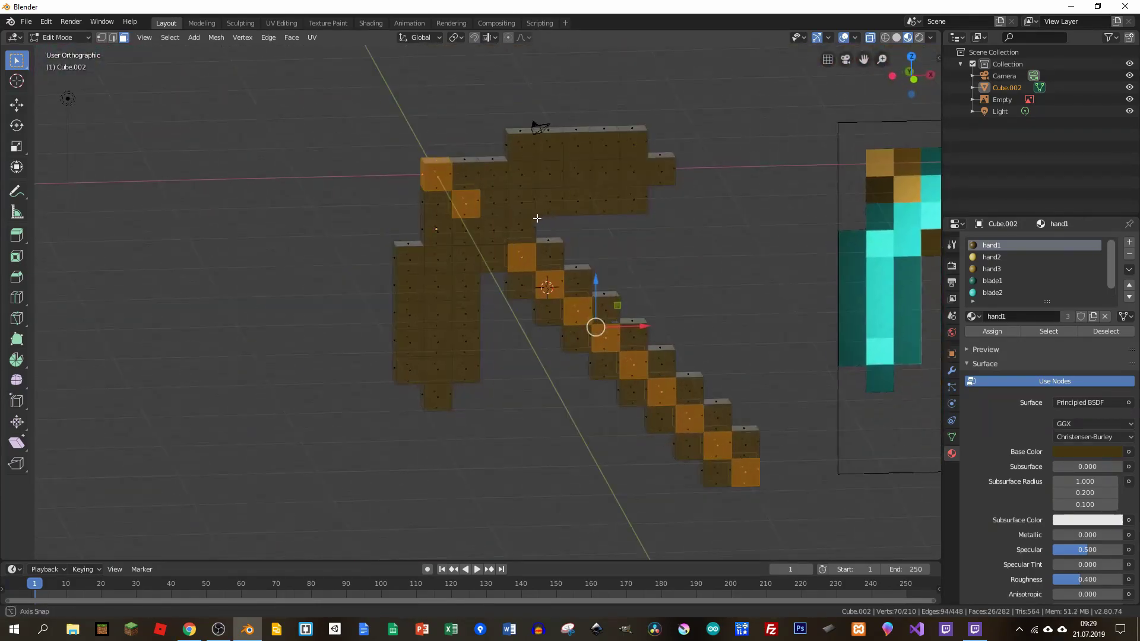
mouse_move(483, 253)
middle_mouse_down()
mouse_move(641, 201)
mouse_move(486, 220)
middle_mouse_up()
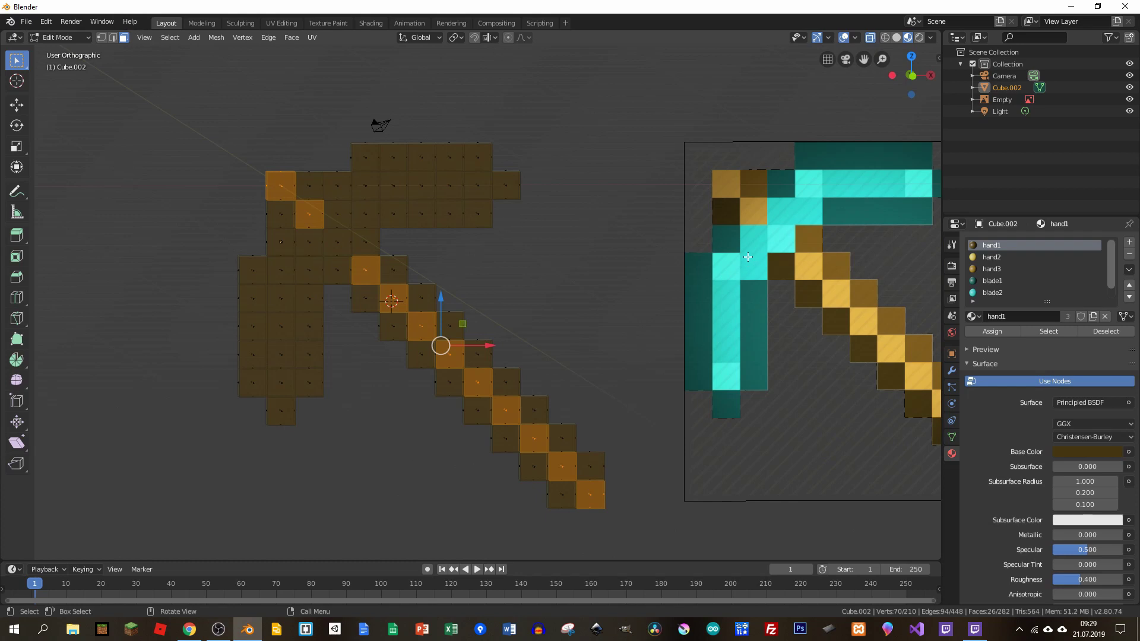
Assign hand2 to the selected squares, then make hand1 active and clear the selection
left_click(990, 258)
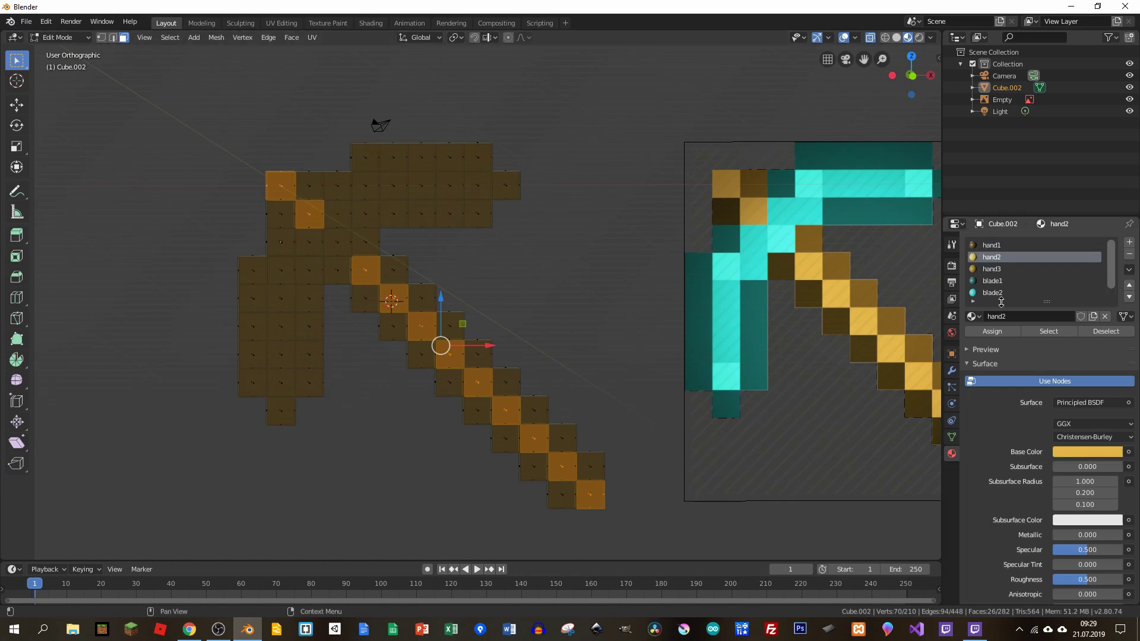
left_click(992, 331)
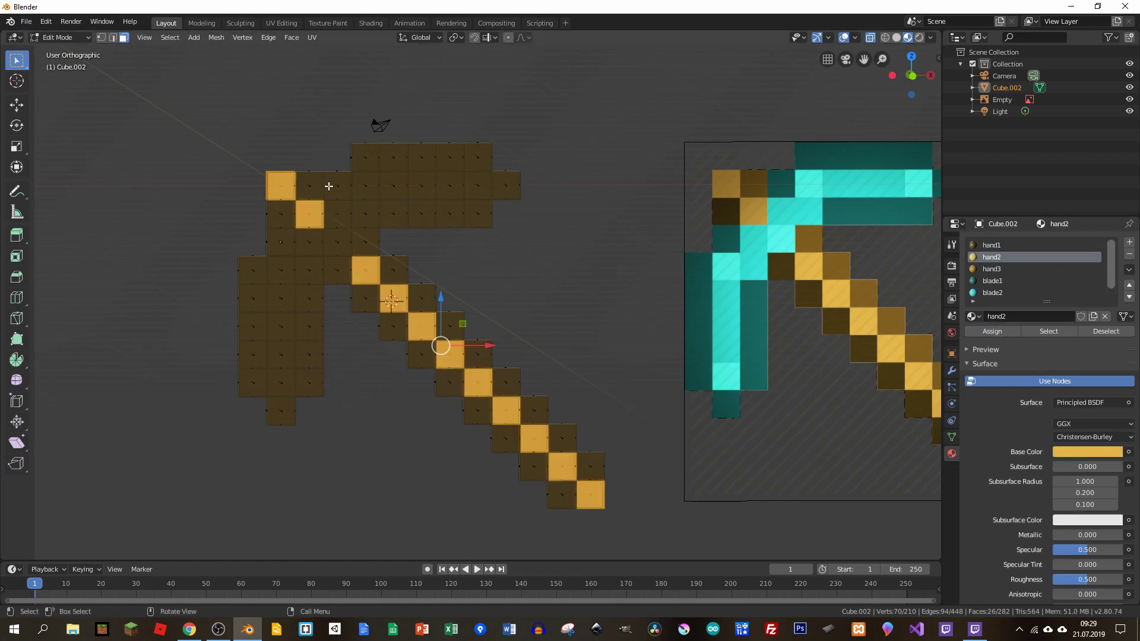
key("KP_1")
left_click(410, 204)
left_click(529, 266)
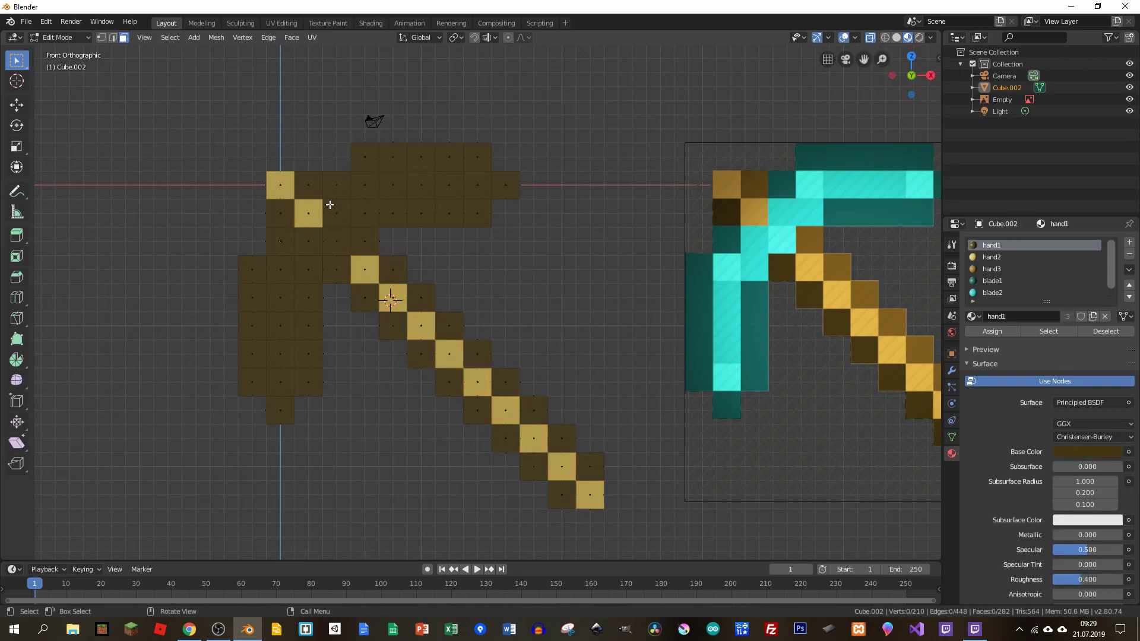
Circle-select a diagonal run of handle squares and orbit to check it in 3D
scroll(408, 201, "down", 1)
scroll(672, 234, "down", 2)
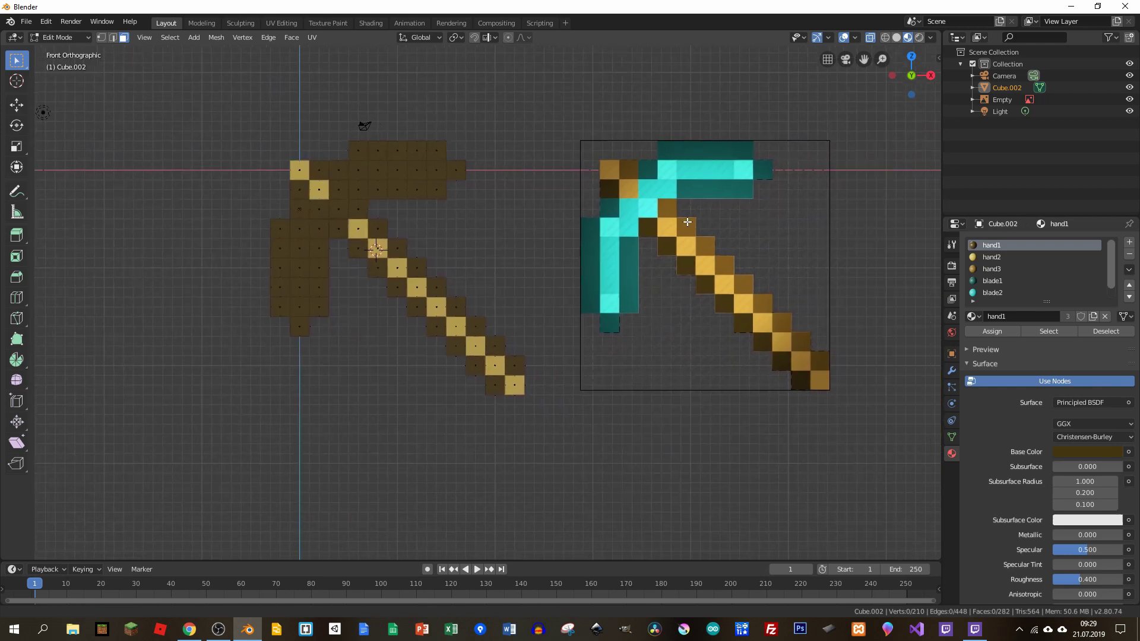
scroll(444, 239, "up", 2)
key("c")
left_click(186, 171)
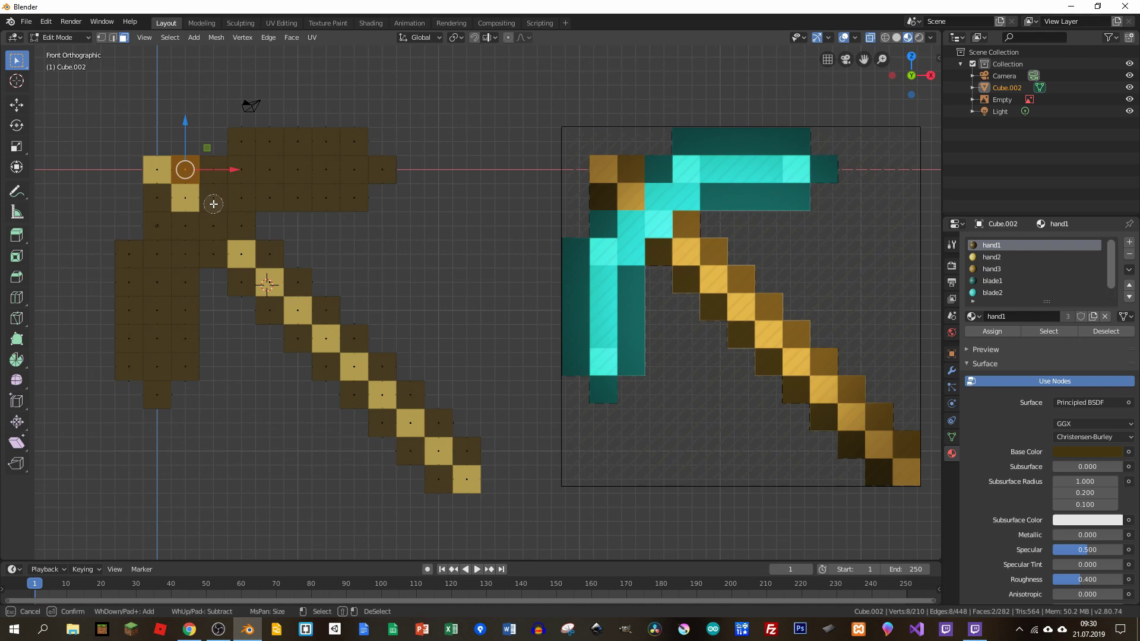
mouse_move(241, 226)
left_mouse_down()
mouse_move(440, 421)
mouse_move(498, 442)
left_mouse_up()
right_click(497, 441)
mouse_move(493, 384)
middle_mouse_down()
mouse_move(312, 388)
mouse_move(209, 372)
mouse_move(204, 400)
mouse_move(415, 394)
mouse_move(436, 416)
mouse_move(471, 415)
middle_mouse_up()
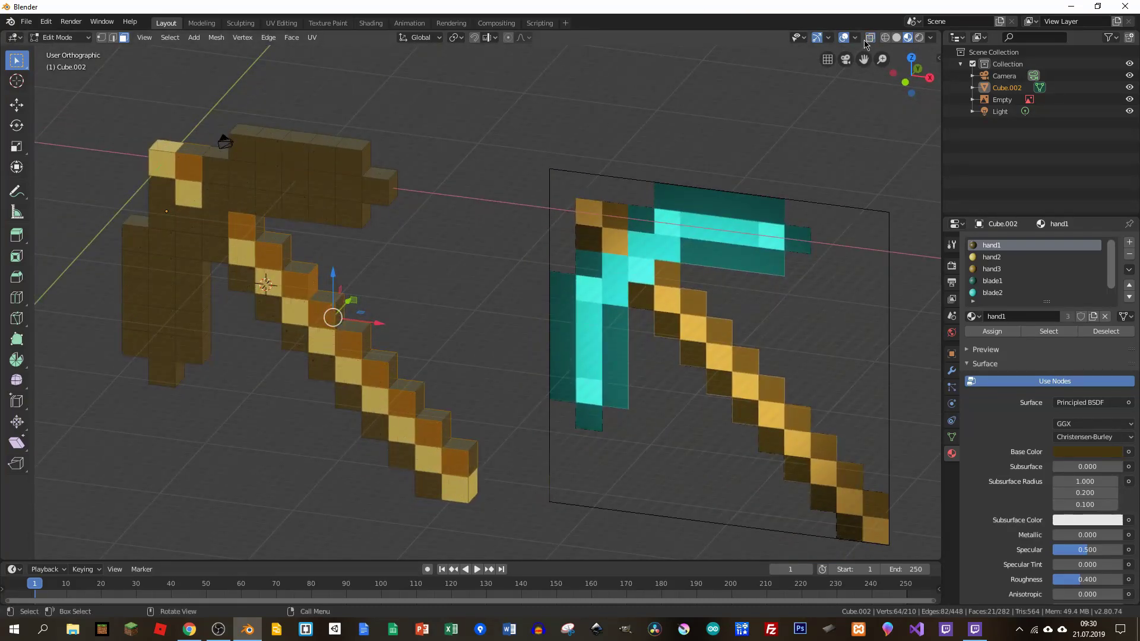
mouse_move(332, 277)
middle_mouse_down()
mouse_move(361, 279)
mouse_move(196, 177)
middle_mouse_up()
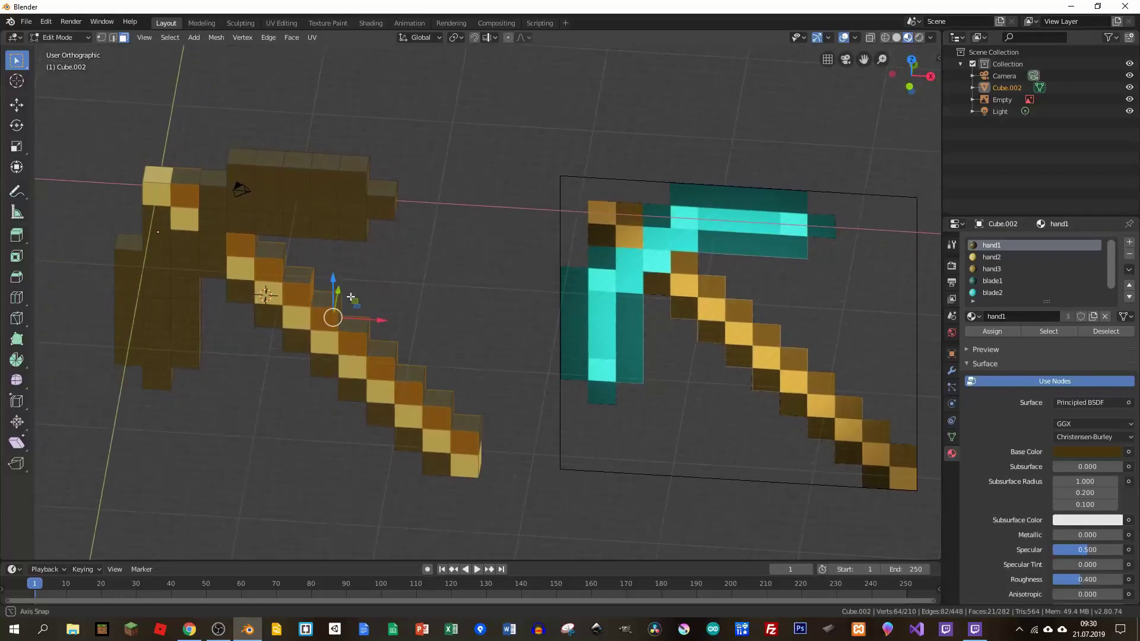
Select the top and side faces of the upper handle cubes
left_click(272, 249)
middle_click_drag(272, 249, 333, 273)
scroll(332, 274, "up", 5)
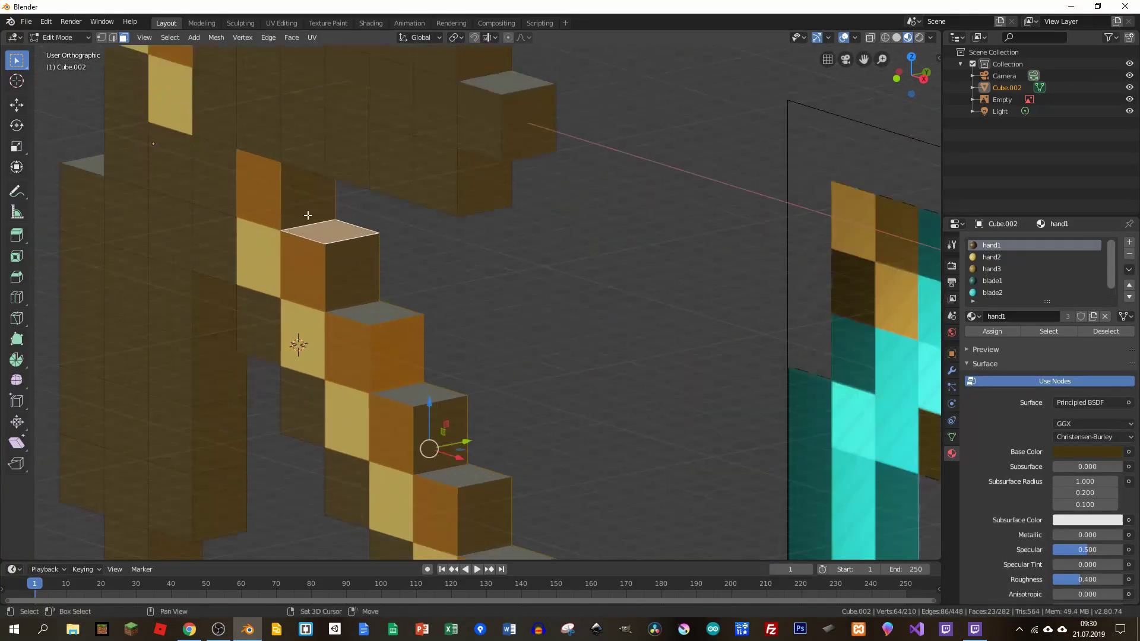
left_click(308, 199)
left_click(354, 272)
left_click(428, 400)
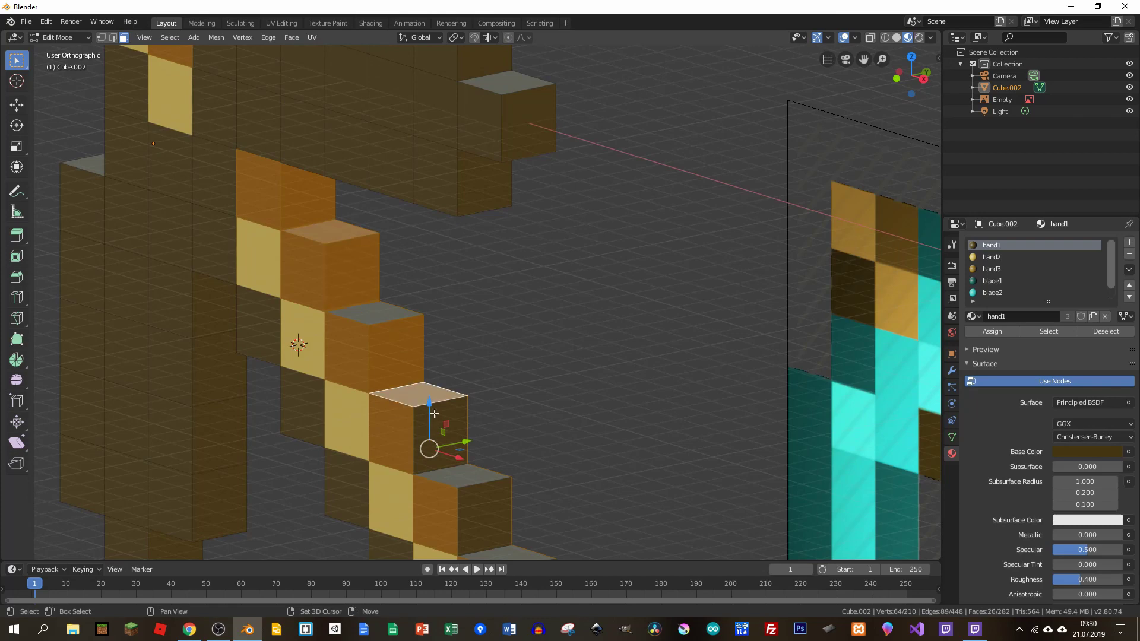
middle_click_drag(547, 453, 336, 249, "shift")
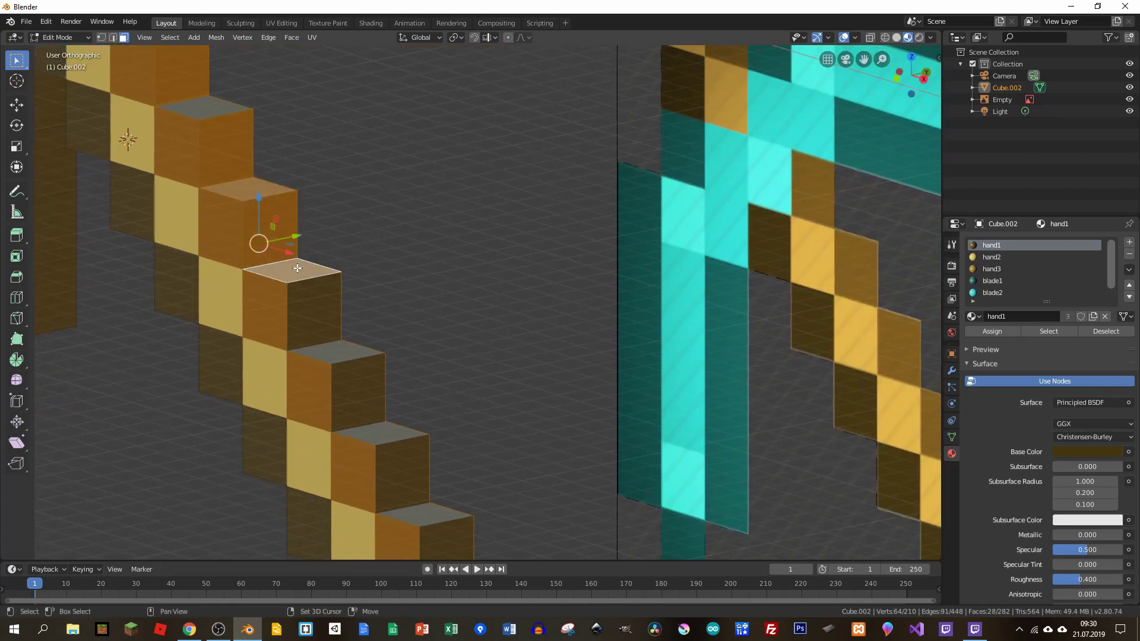
left_click(321, 315)
left_click(359, 374)
Add faces of the lower handle cubes to the selection
middle_click_drag(395, 407, 411, 435)
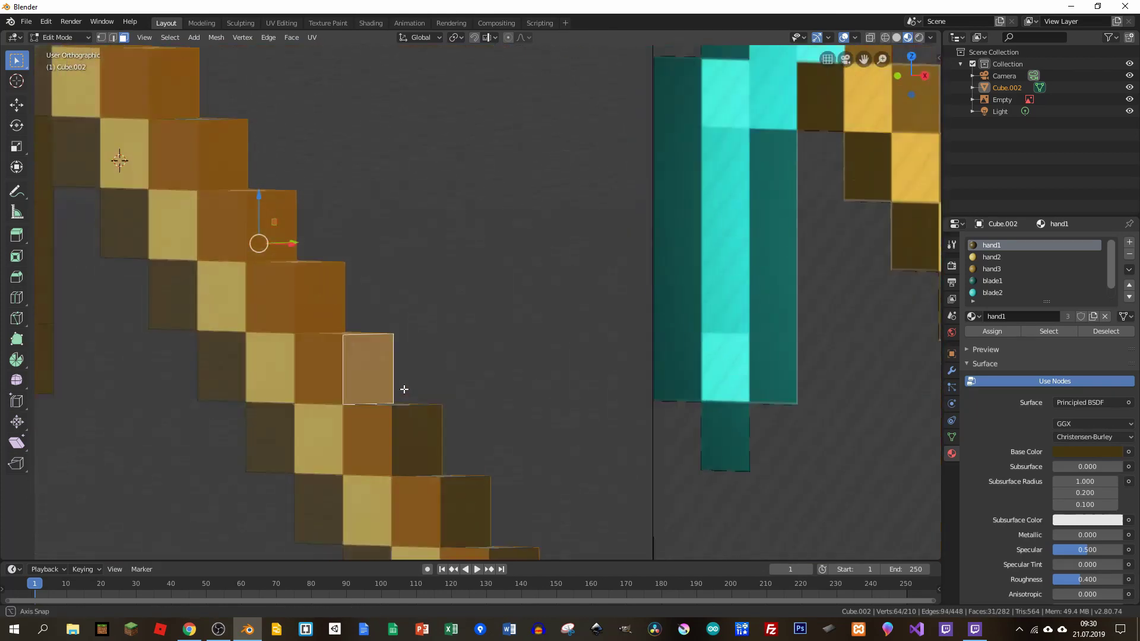
left_click(412, 435)
left_click(438, 483)
mouse_move(437, 484)
middle_mouse_down("shift")
mouse_move(445, 412)
mouse_move(320, 306)
middle_mouse_up("shift")
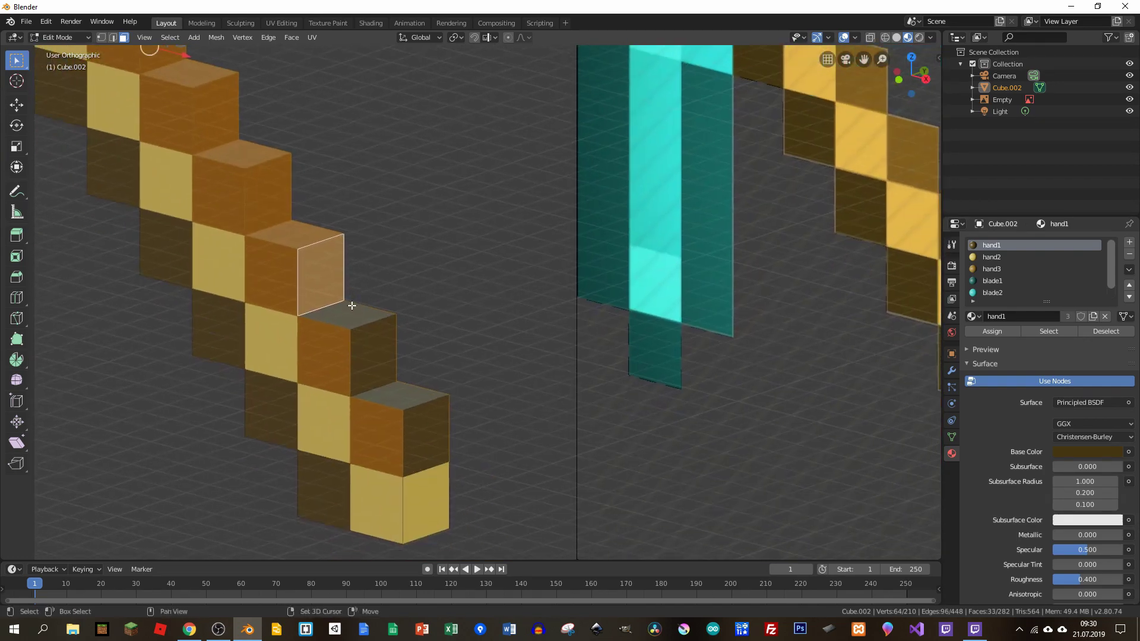
left_click(350, 310)
left_click(371, 352)
left_click(415, 402)
scroll(416, 410, "down", 5)
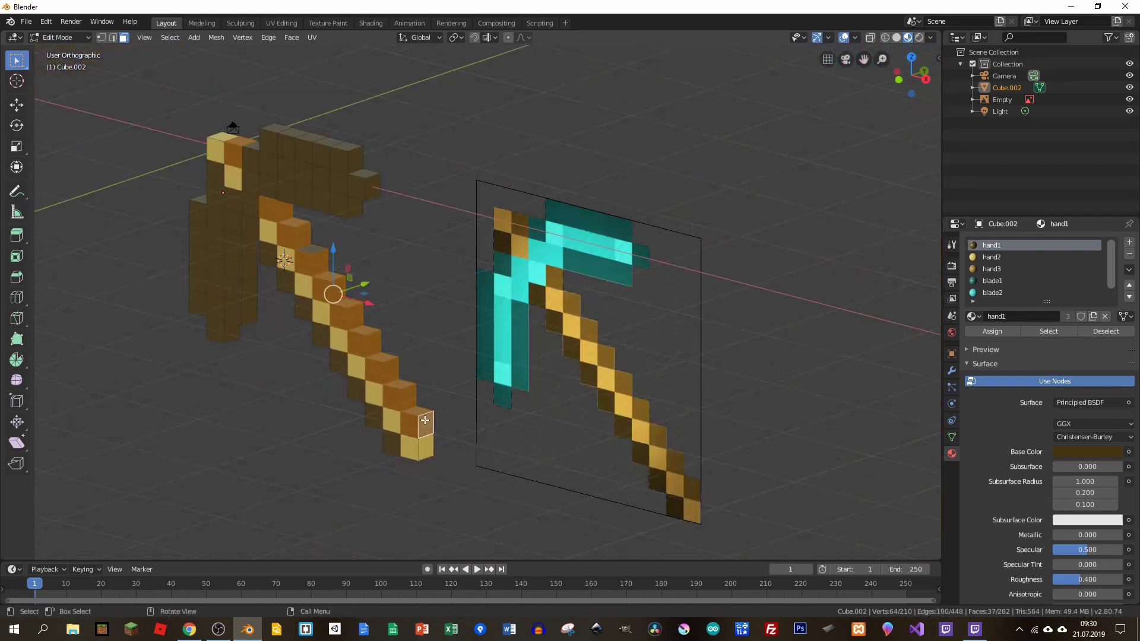
scroll(383, 394, "up", 1)
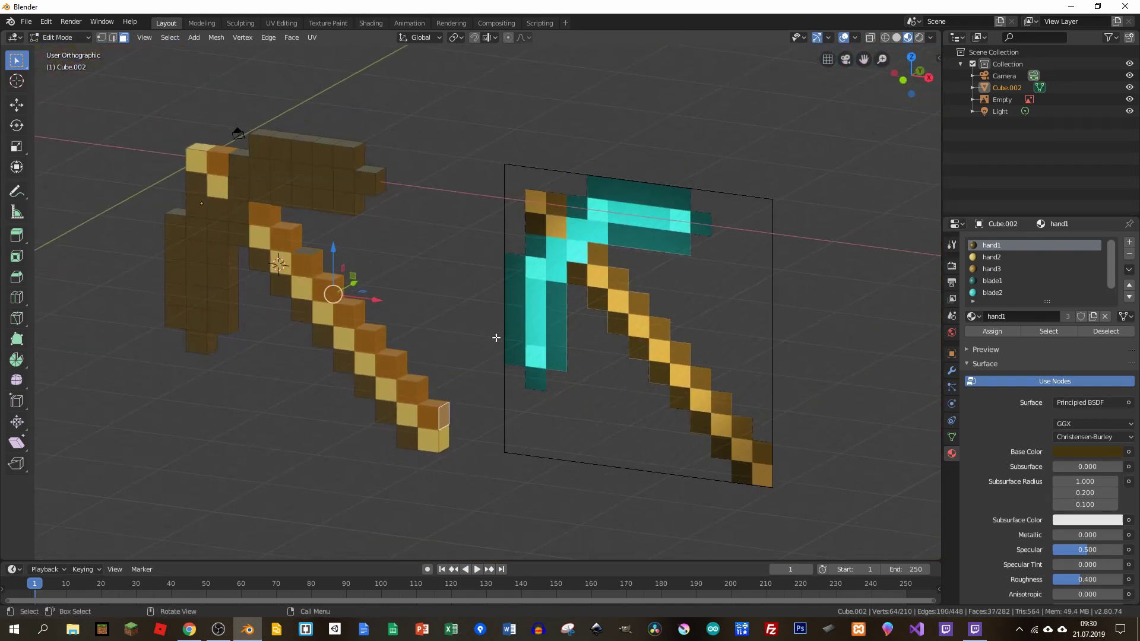
Assign hand3 to the selected handle faces, verify it, and return to Object Mode
left_click(988, 271)
left_click(988, 333)
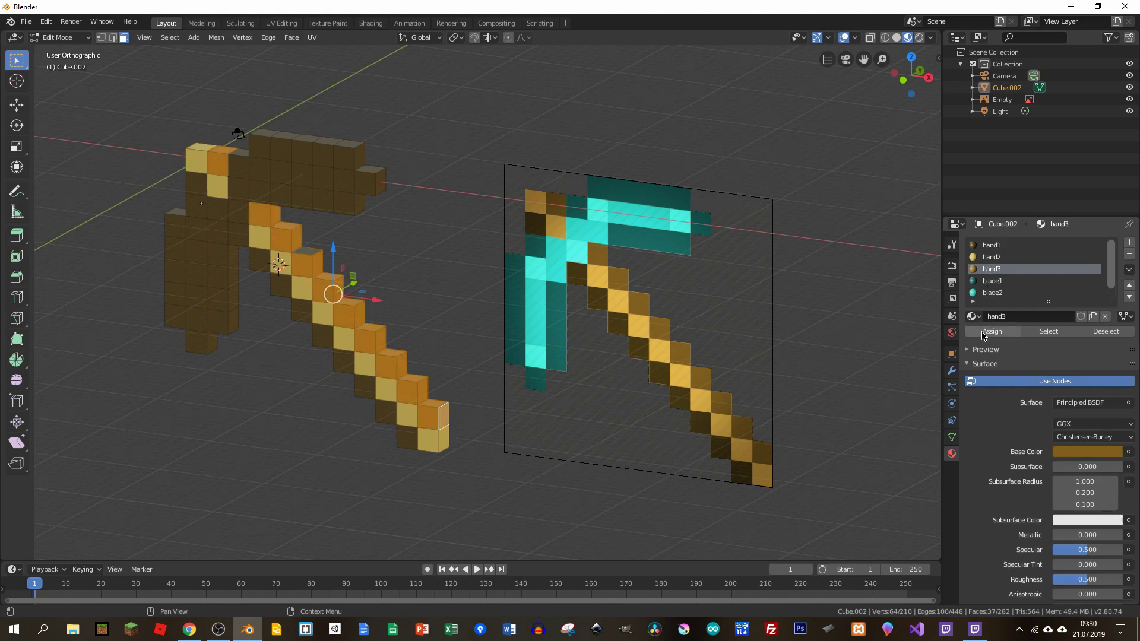
scroll(302, 240, "up", 1)
scroll(302, 239, "up", 2)
left_click(313, 263)
left_click(992, 245)
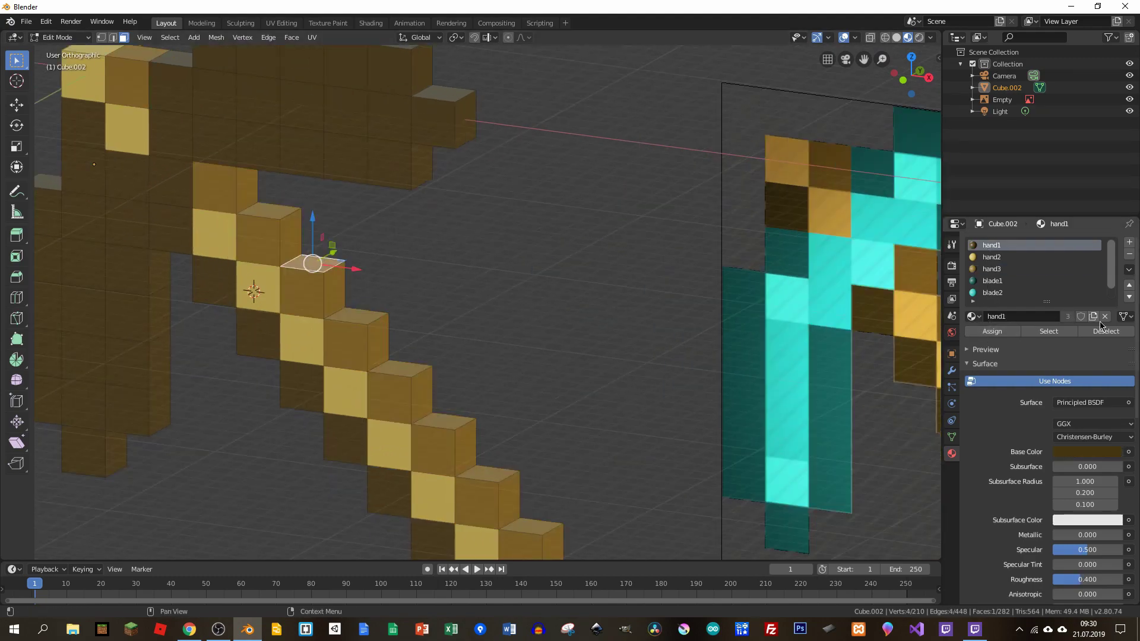
left_click(991, 270)
key("Tab")
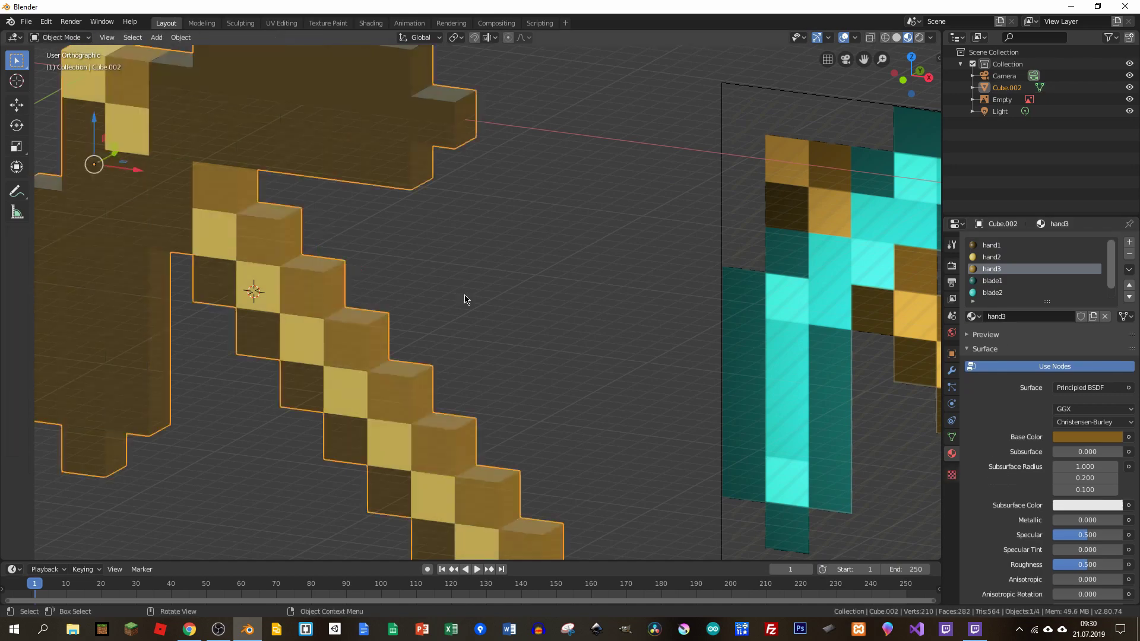
Bring the pickaxe to a straight-on front view and enter Edit Mode on its mesh
scroll(469, 306, "down", 4)
middle_click_drag(469, 310, 514, 312)
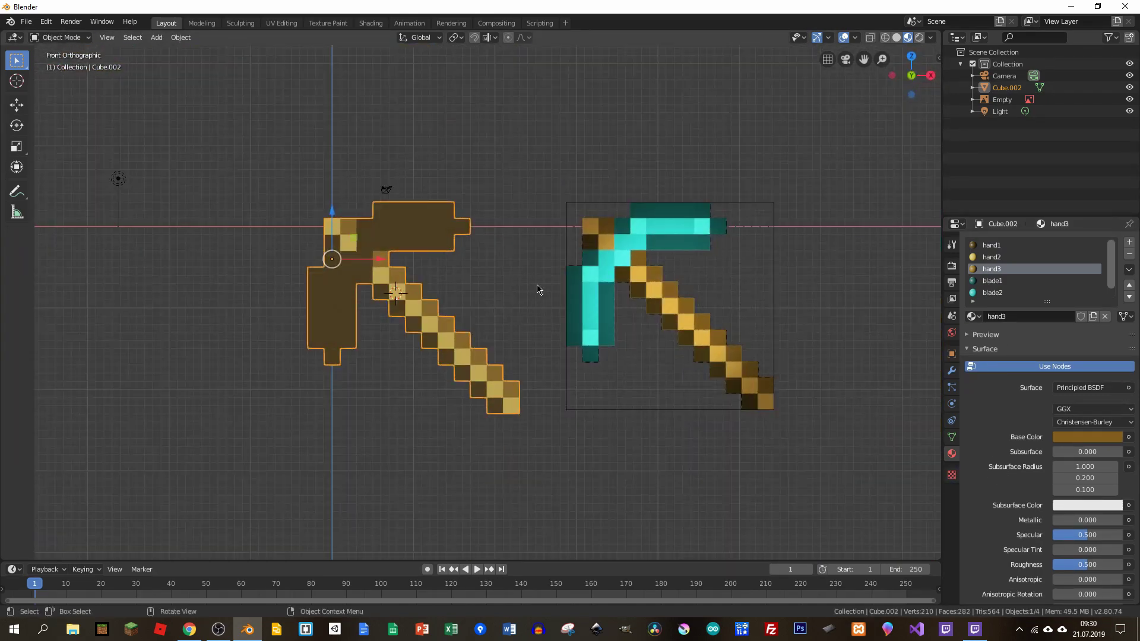
scroll(538, 289, "up", 1)
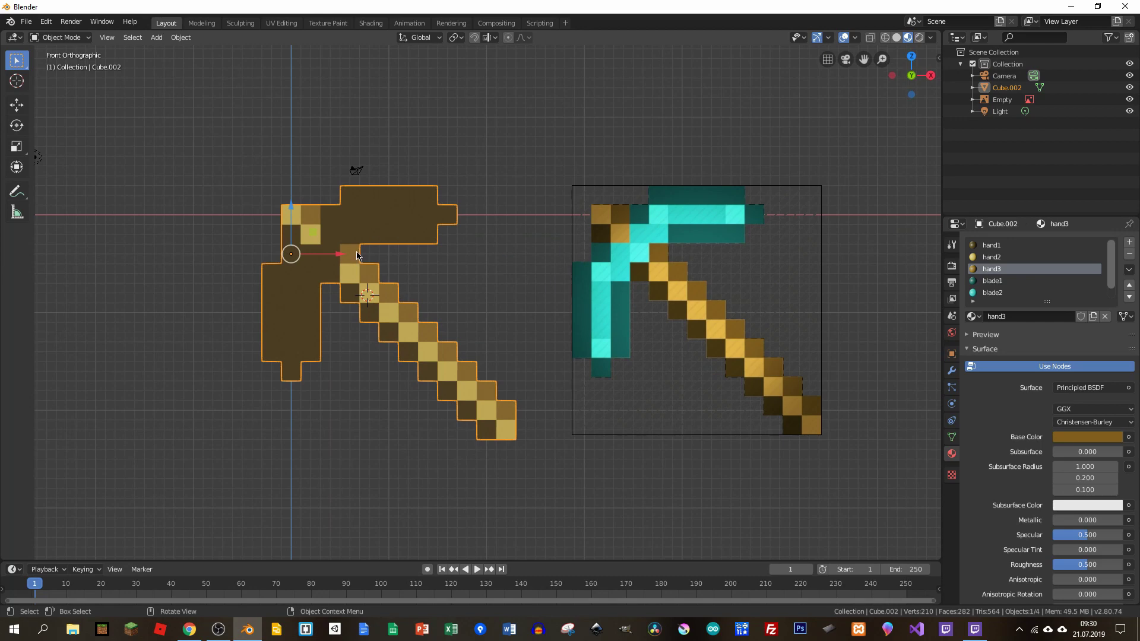
key("Tab")
scroll(416, 255, "up", 2)
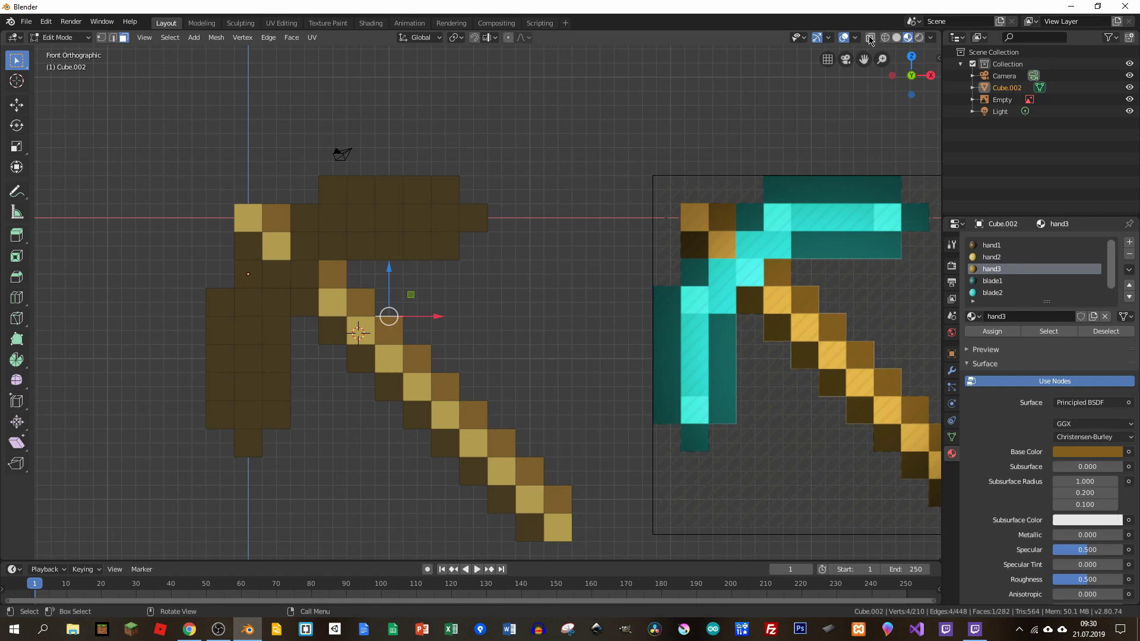
scroll(348, 238, "down", 1)
Circle-select the head's left column, corner face, top row and left-side faces
key("c")
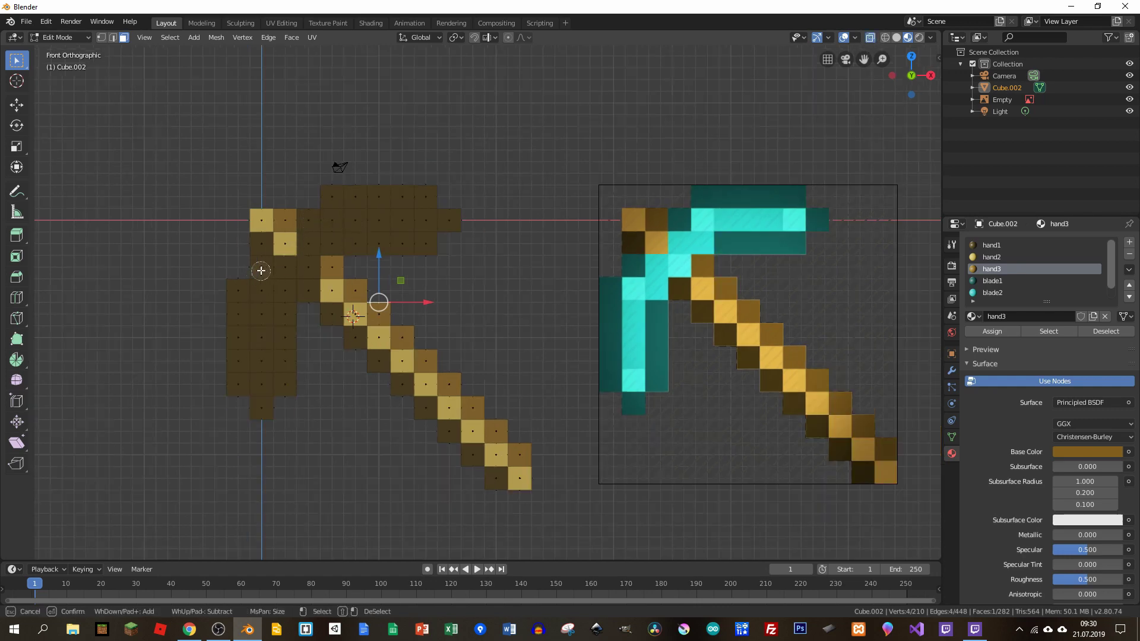
mouse_move(261, 271)
left_mouse_down()
mouse_move(230, 360)
mouse_move(233, 389)
mouse_move(260, 415)
mouse_move(299, 400)
mouse_move(290, 315)
left_mouse_up()
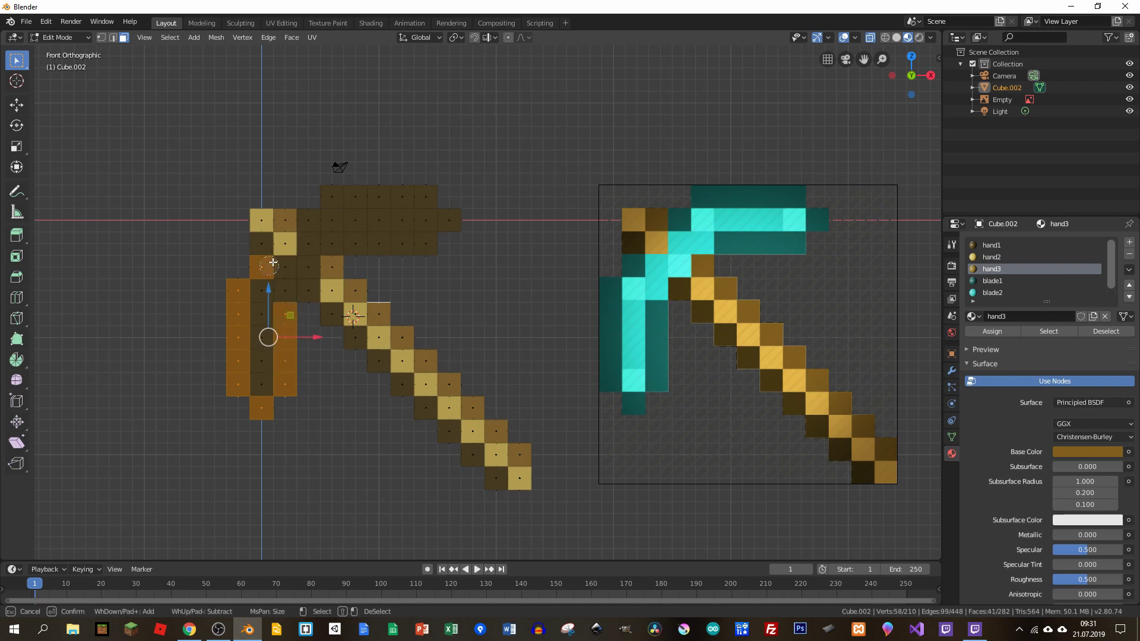
mouse_move(300, 220)
left_mouse_down()
mouse_move(326, 197)
mouse_move(430, 192)
mouse_move(344, 171)
mouse_move(308, 183)
mouse_move(339, 171)
mouse_move(424, 185)
mouse_move(453, 221)
left_mouse_up()
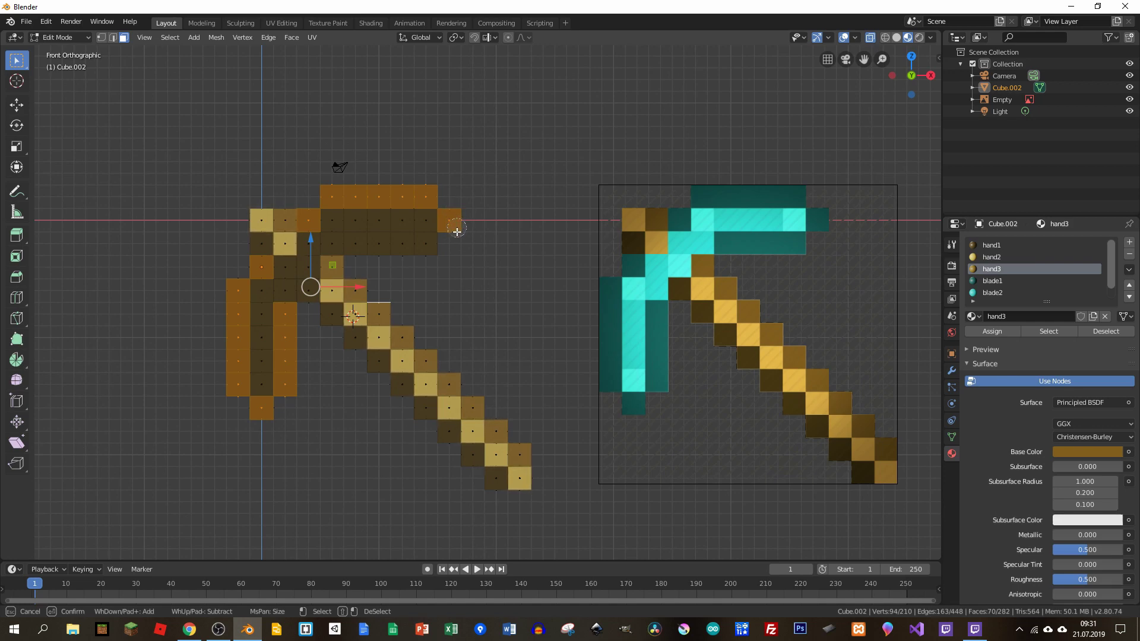
left_click_drag(451, 255, 356, 247)
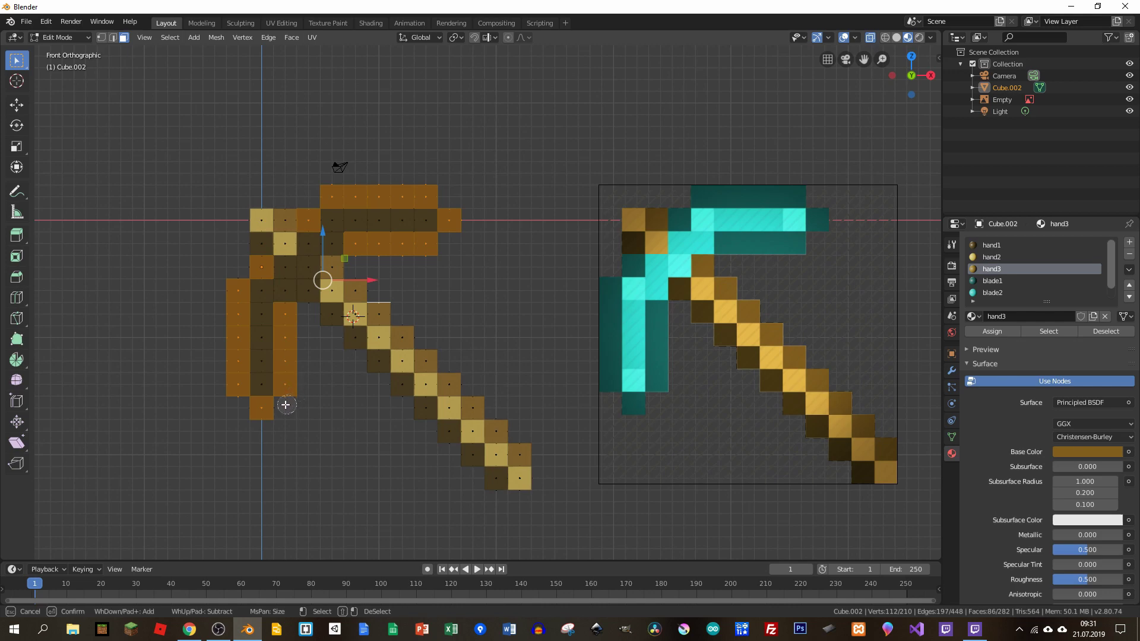
mouse_move(285, 404)
left_mouse_down()
mouse_move(247, 415)
mouse_move(224, 387)
mouse_move(225, 269)
mouse_move(233, 294)
mouse_move(243, 263)
left_mouse_up()
right_click(199, 251)
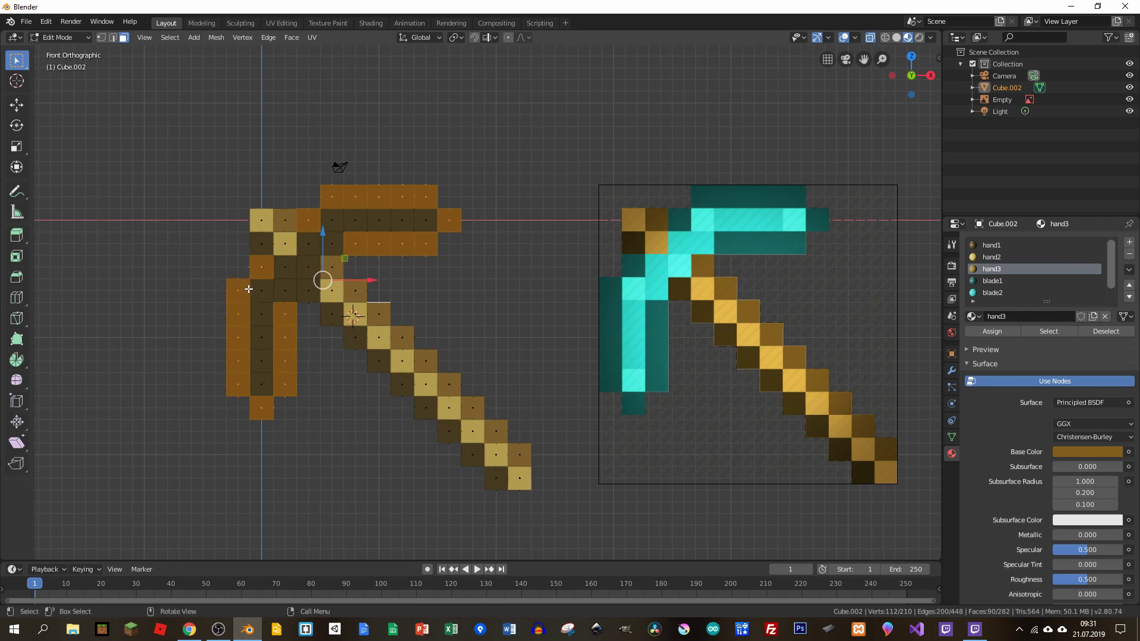
Turn off X-ray and inspect the pickaxe from a few angles
middle_click_drag(208, 306, 685, 96)
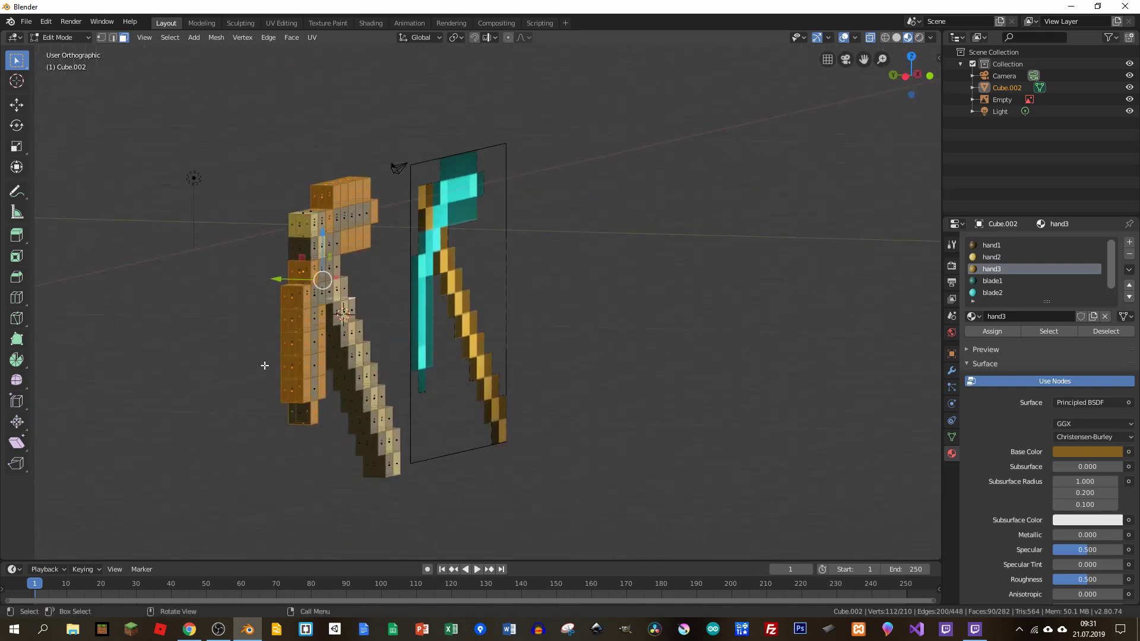
middle_click_drag(265, 365, 642, 136)
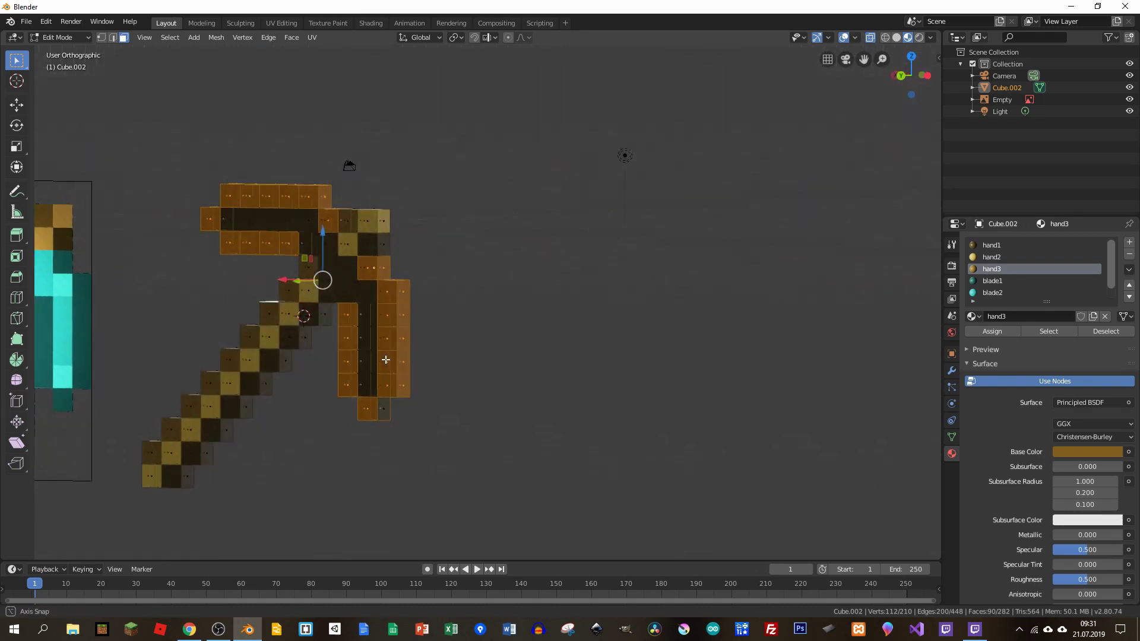
left_click(870, 37)
scroll(374, 380, "up", 5)
scroll(371, 382, "up", 3)
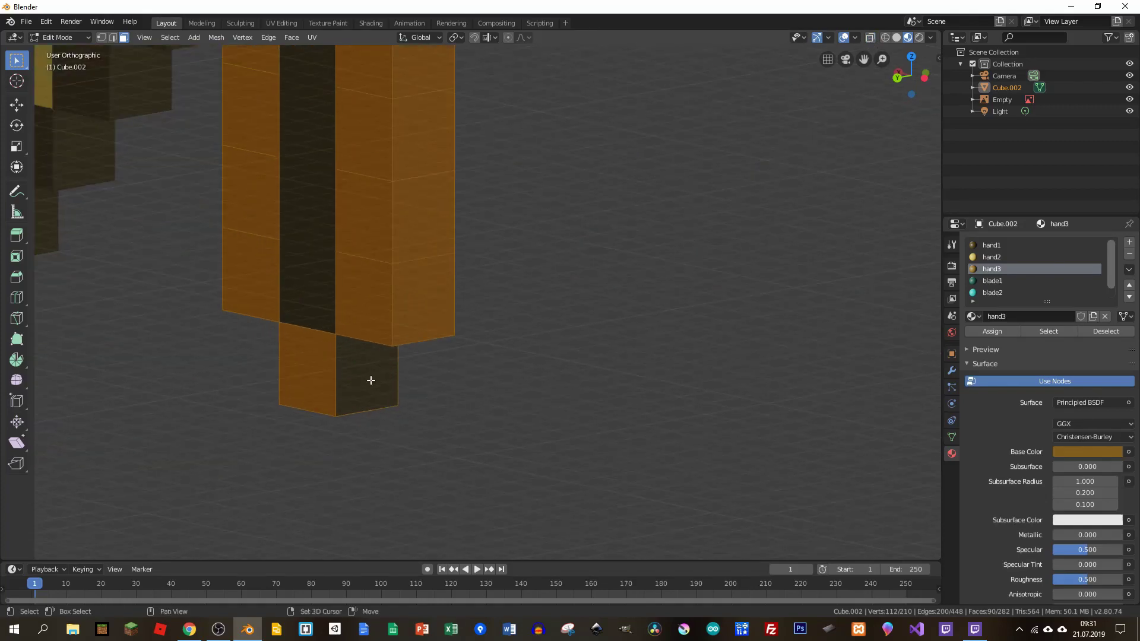
left_click(368, 380)
Return to front view and assign the blade1 material to the selected head faces
mouse_move(448, 416)
middle_mouse_down()
mouse_move(435, 341)
mouse_move(489, 376)
mouse_move(433, 295)
middle_mouse_up()
scroll(489, 376, "down", 5)
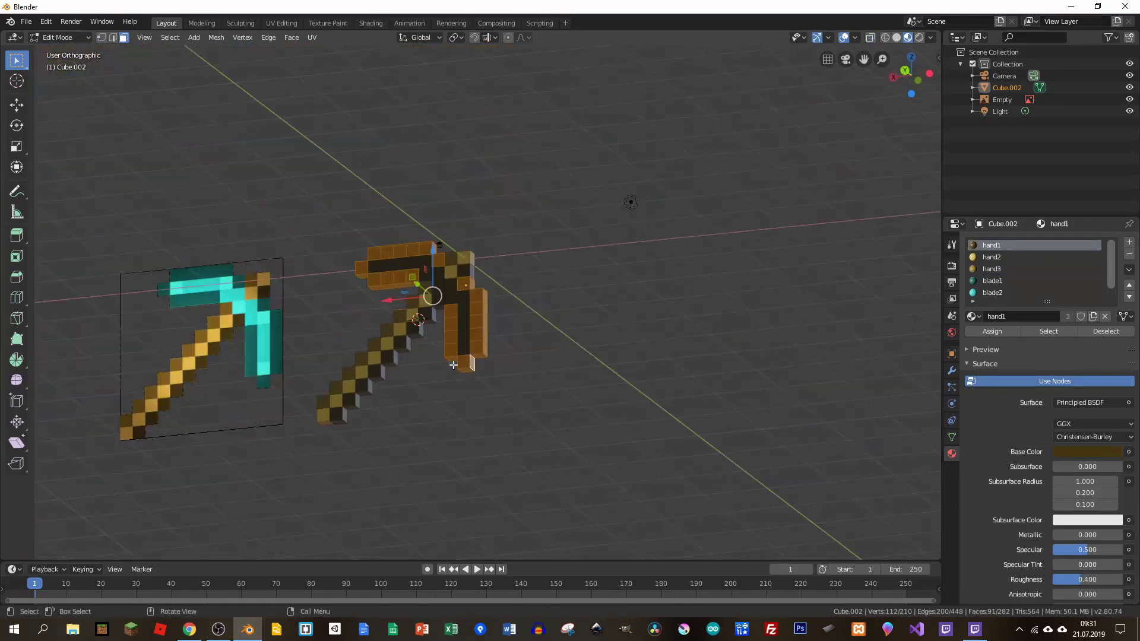
scroll(367, 262, "up", 4)
mouse_move(366, 261)
middle_mouse_down()
mouse_move(395, 317)
mouse_move(544, 318)
middle_mouse_up()
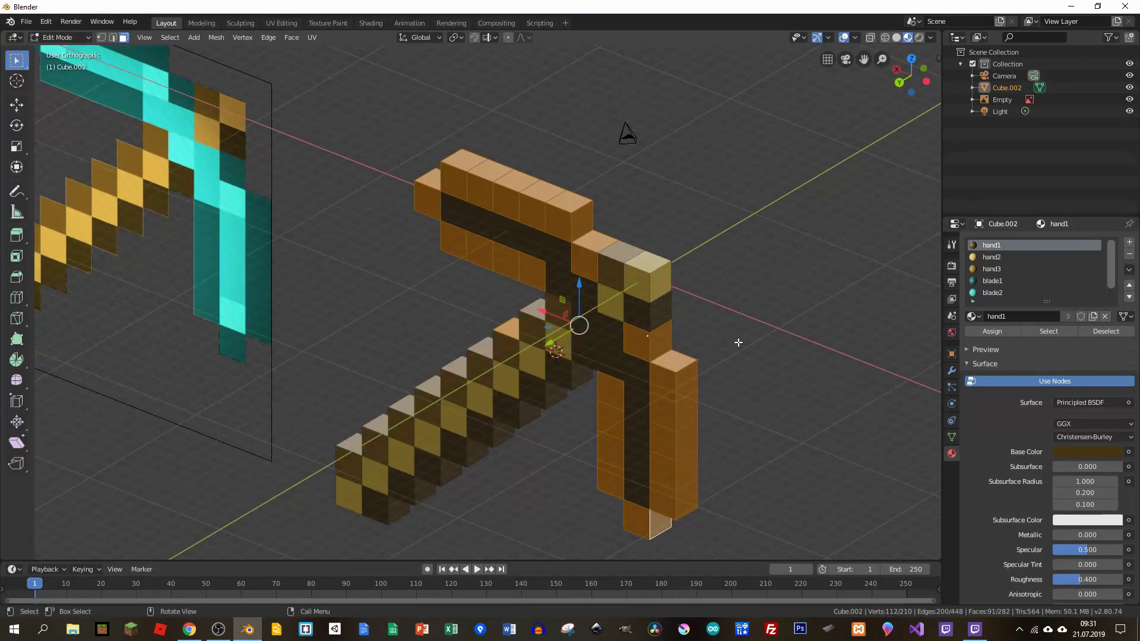
middle_click_drag(674, 343, 467, 305)
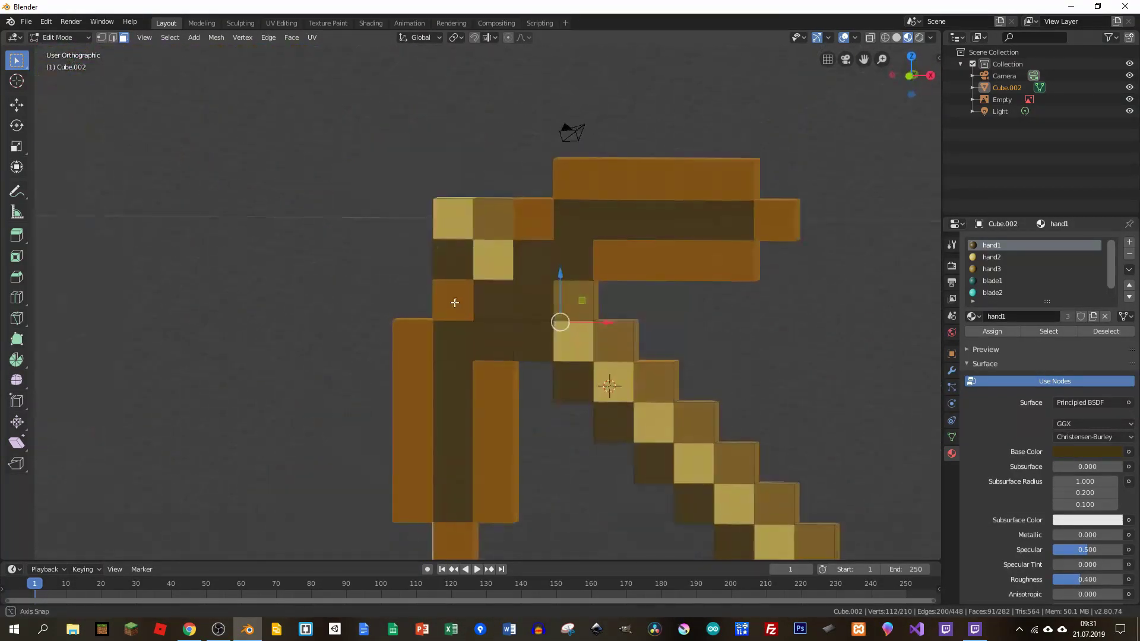
key("KP_1")
left_click(992, 281)
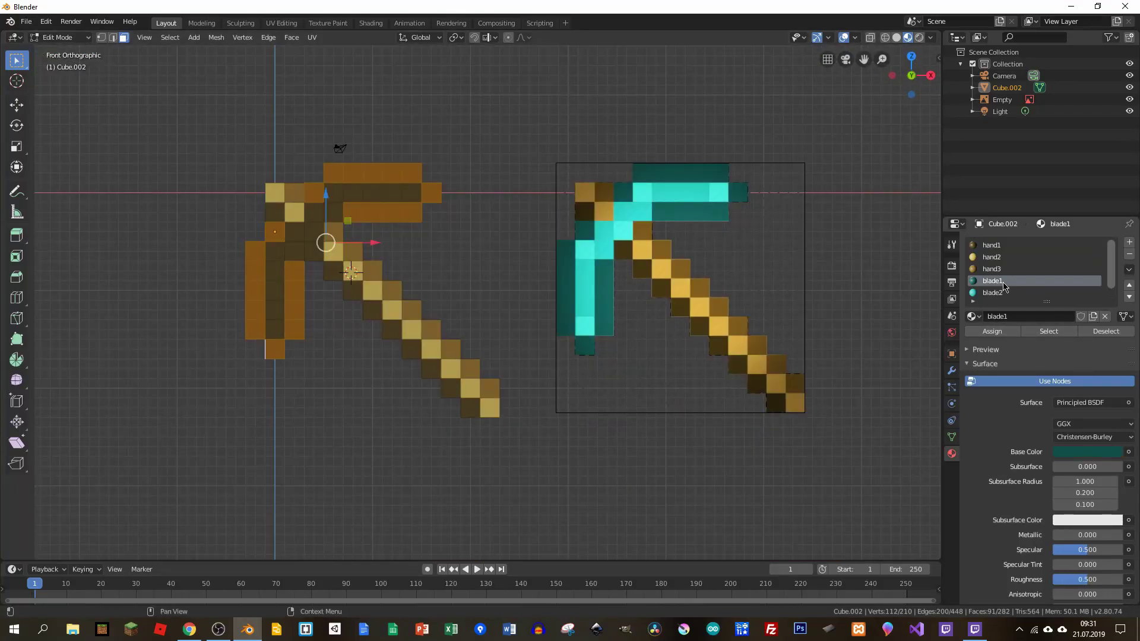
left_click(993, 333)
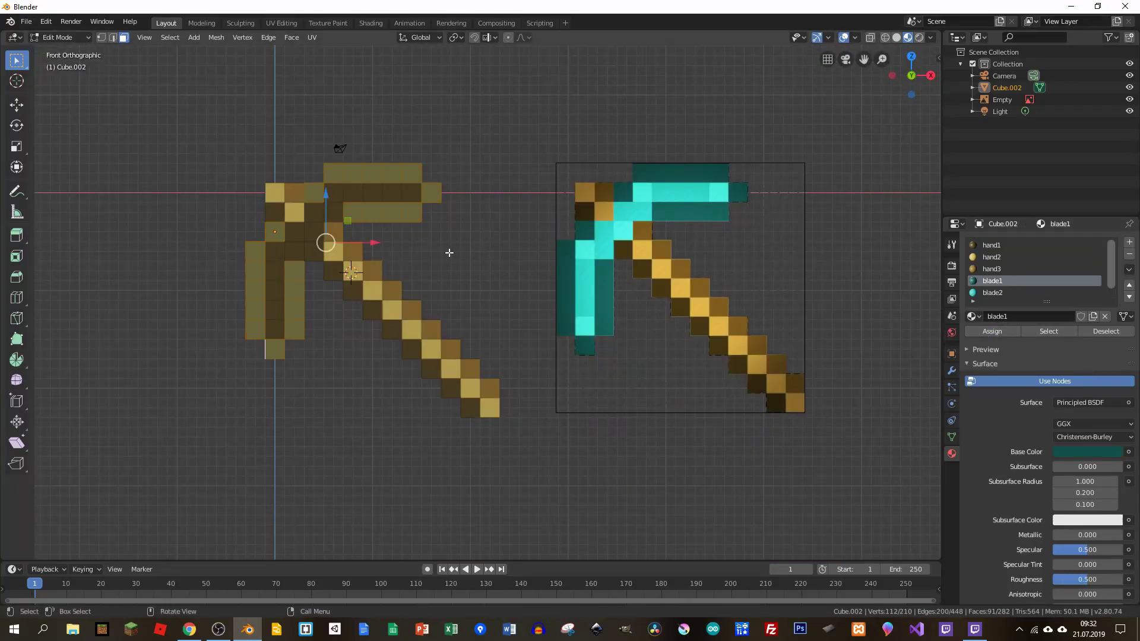
Give the left arm's inner column and two corner faces the brighter blade2 material
left_click(431, 330)
scroll(297, 257, "up", 1)
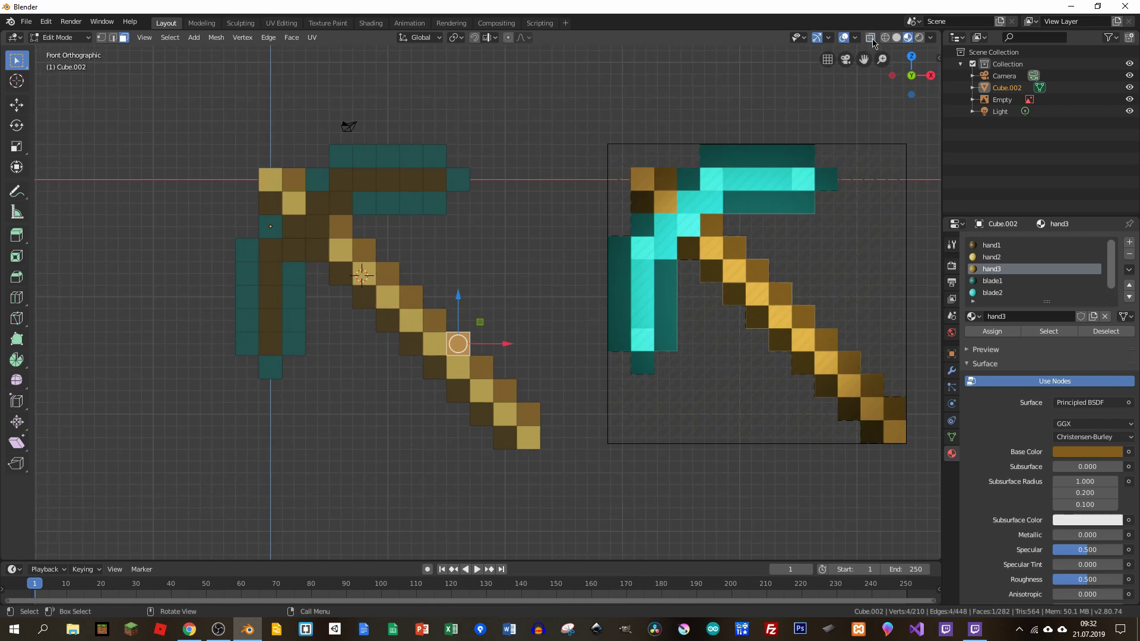
key("c")
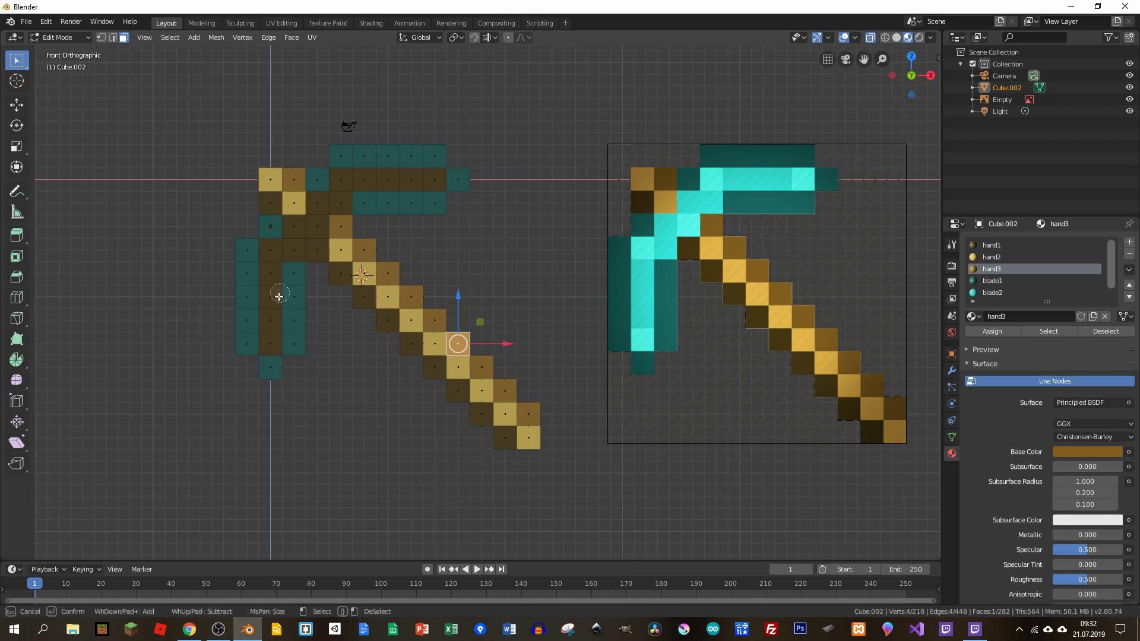
mouse_move(269, 314)
left_mouse_down()
mouse_move(268, 279)
mouse_move(294, 232)
left_mouse_up()
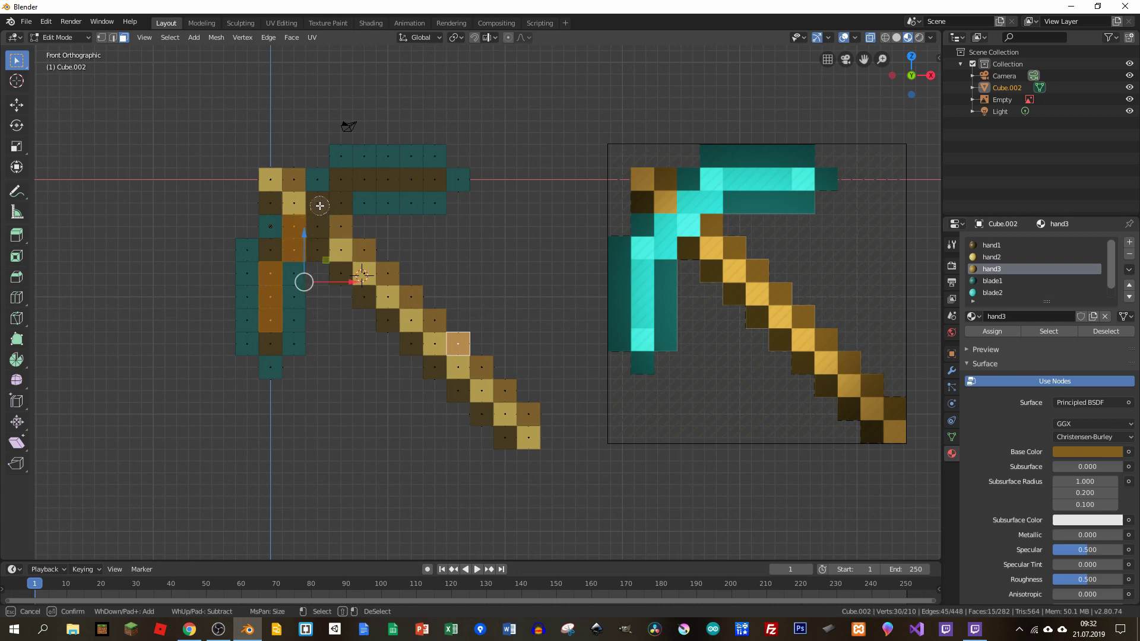
mouse_move(324, 208)
left_mouse_down()
mouse_move(372, 180)
mouse_move(405, 179)
left_mouse_up()
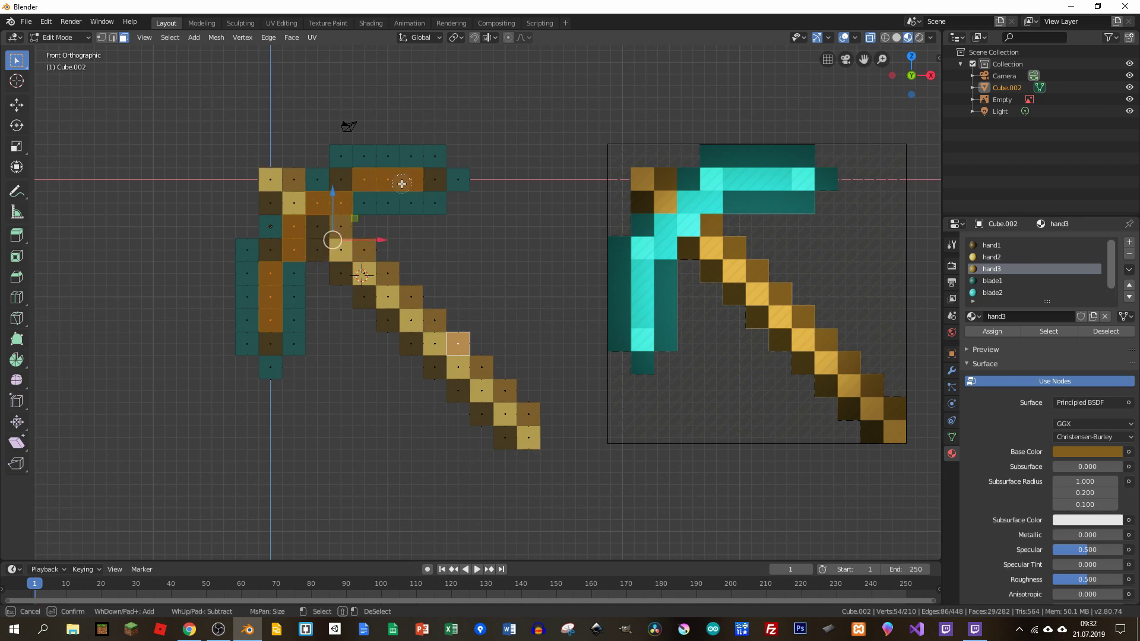
key("Escape")
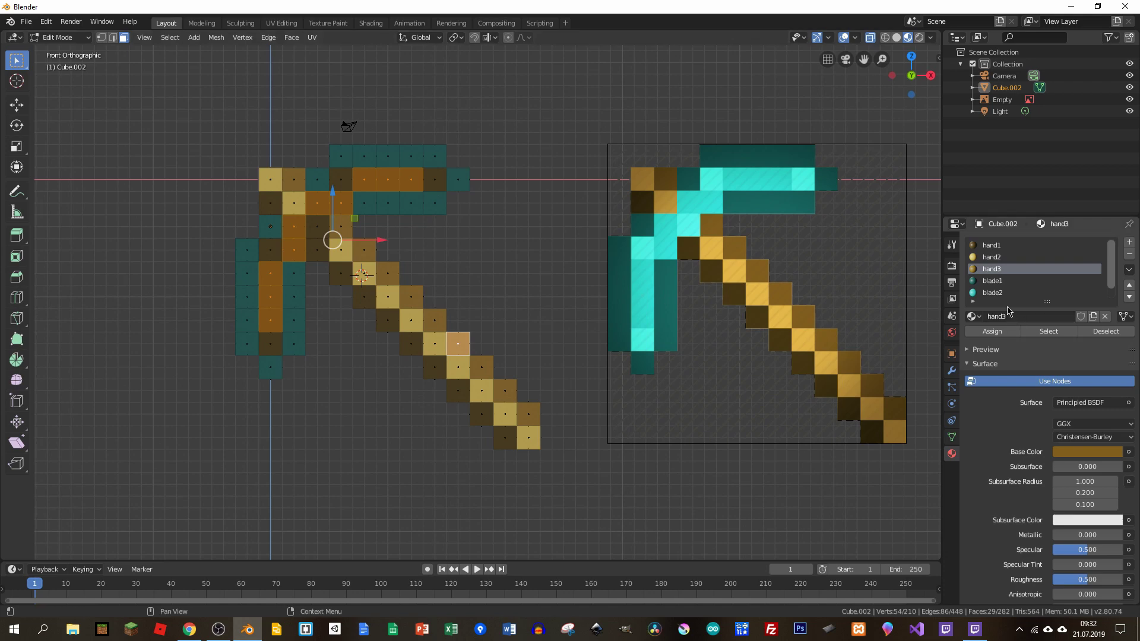
left_click(1001, 281)
left_click(999, 293)
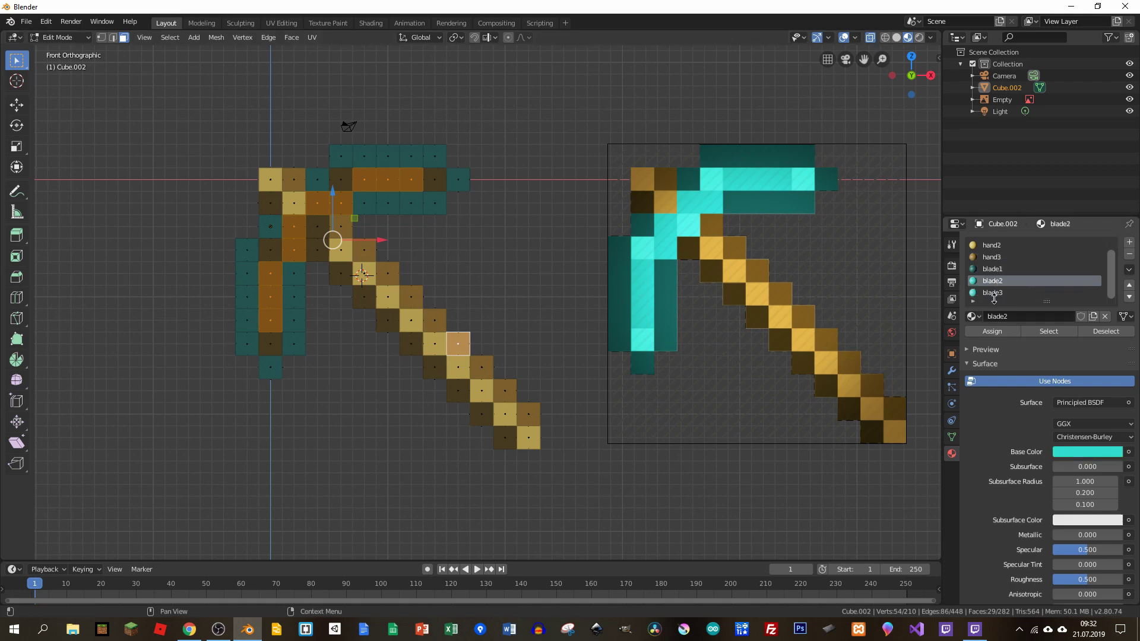
left_click(992, 332)
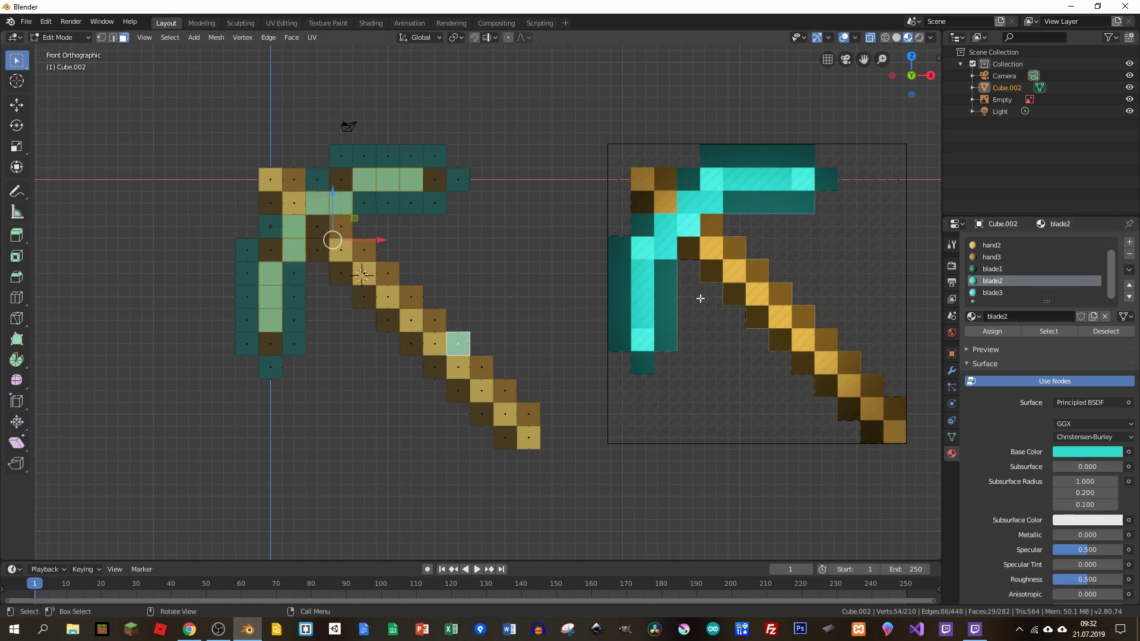
Recolour the blade's left-column and scattered highlight faces with the lighter blade3 material
left_click(548, 271)
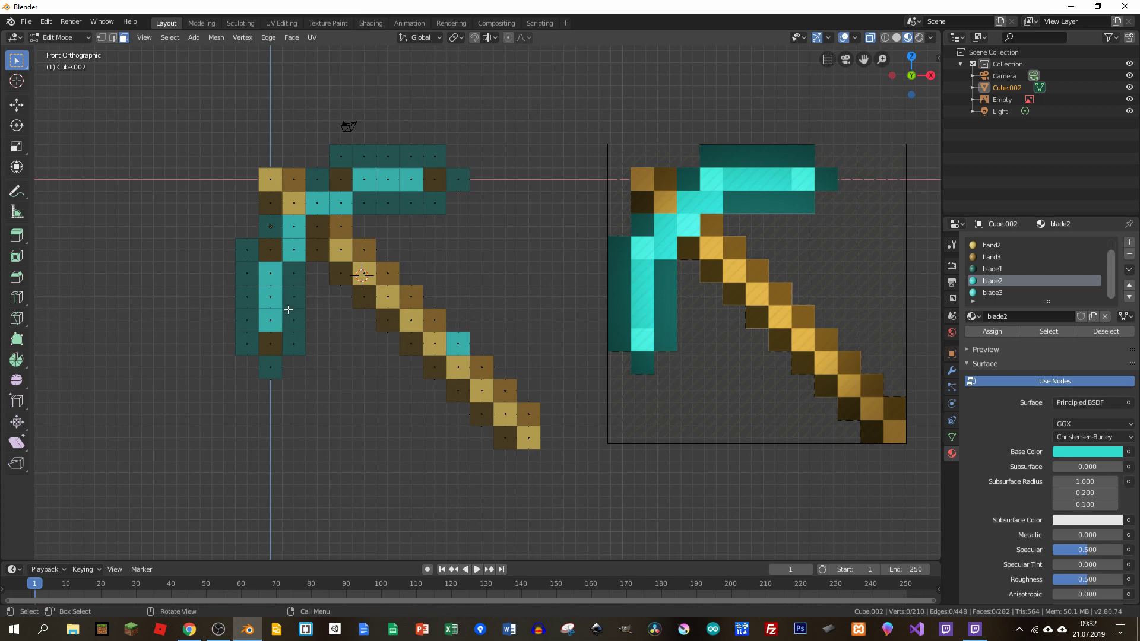
key("c")
left_click(272, 343)
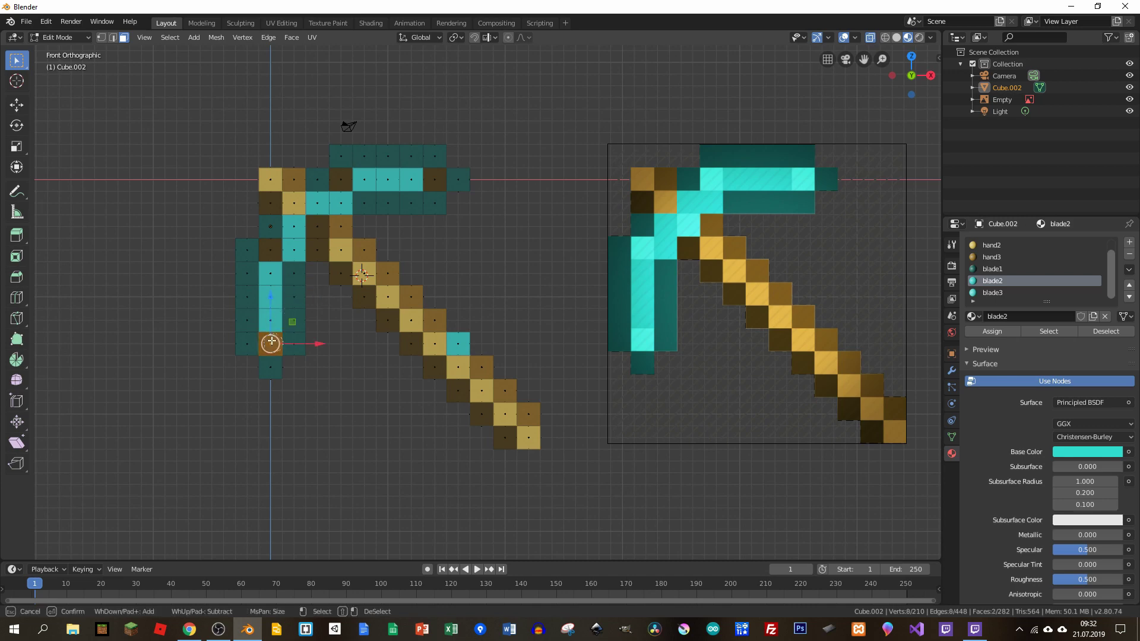
mouse_move(271, 343)
left_mouse_down()
mouse_move(273, 251)
mouse_move(344, 181)
left_mouse_up()
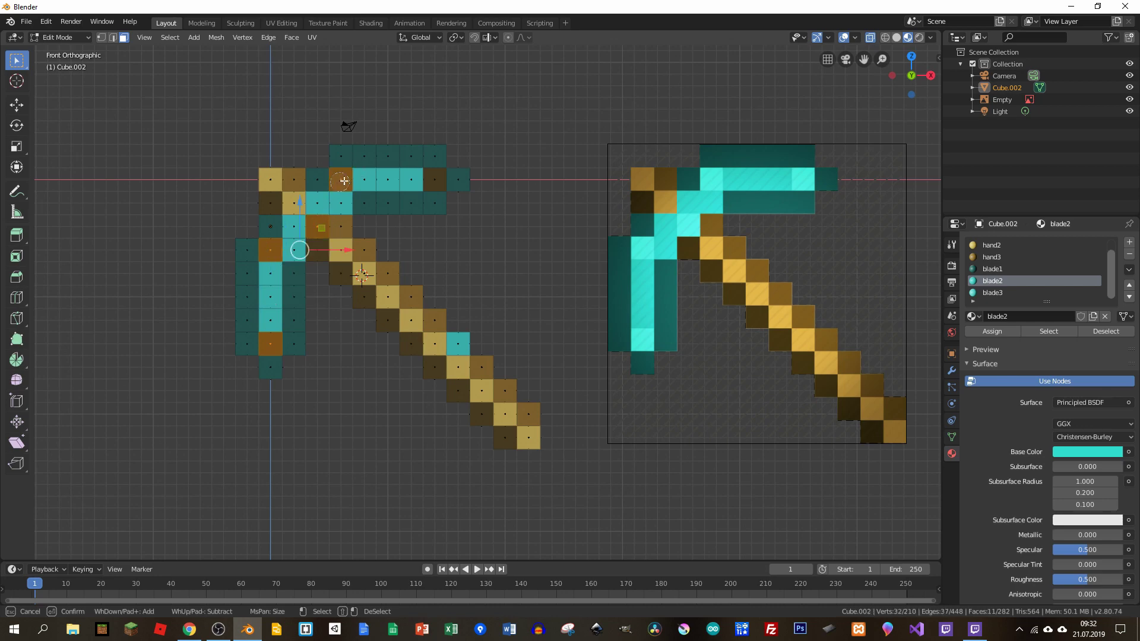
left_click(435, 180)
left_click(319, 228)
key("Escape")
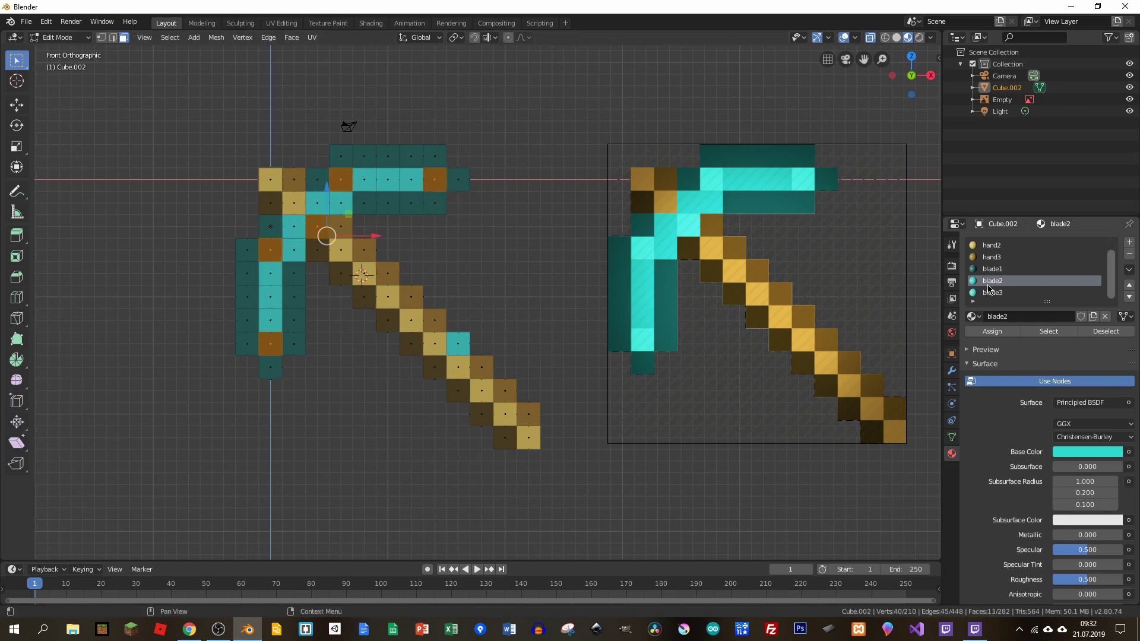
left_click(992, 293)
left_click(992, 332)
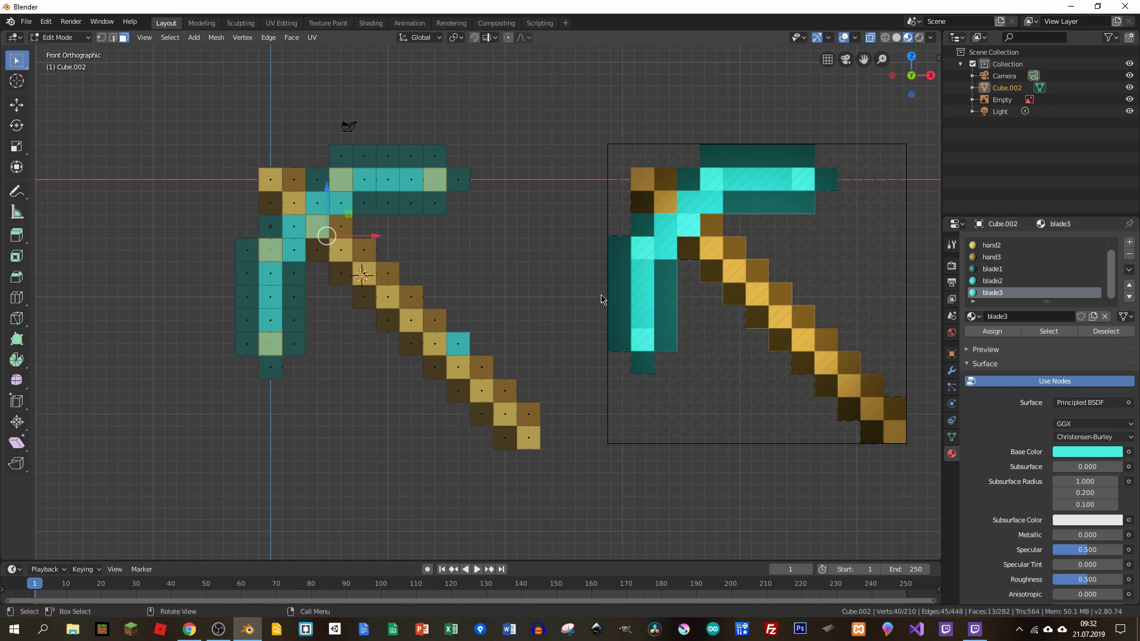
Leave Edit Mode and return to the front orthographic view of the pickaxe
key("Tab")
mouse_move(601, 300)
middle_mouse_down()
mouse_move(572, 282)
mouse_move(475, 330)
mouse_move(364, 304)
middle_mouse_up()
key("alt+a")
key("KP_1")
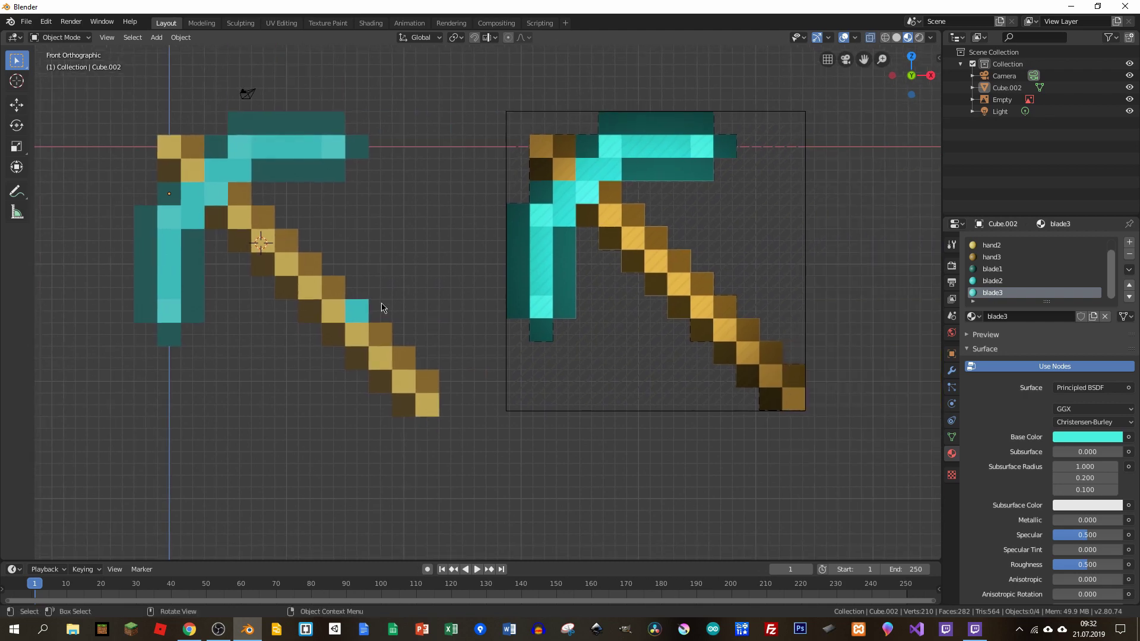
Re-enter Edit Mode, zoom in on the handle, turn off X-ray and deselect everything
key("Tab")
left_click(365, 304)
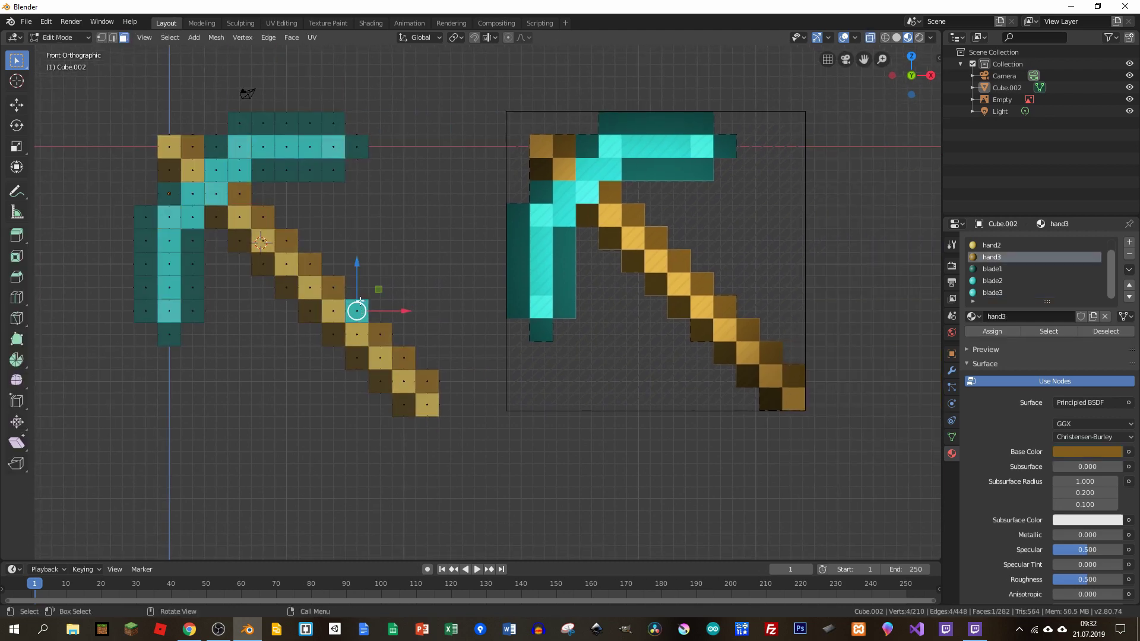
middle_click_drag(360, 301, 356, 309)
scroll(356, 309, "up", 5)
left_click(356, 333)
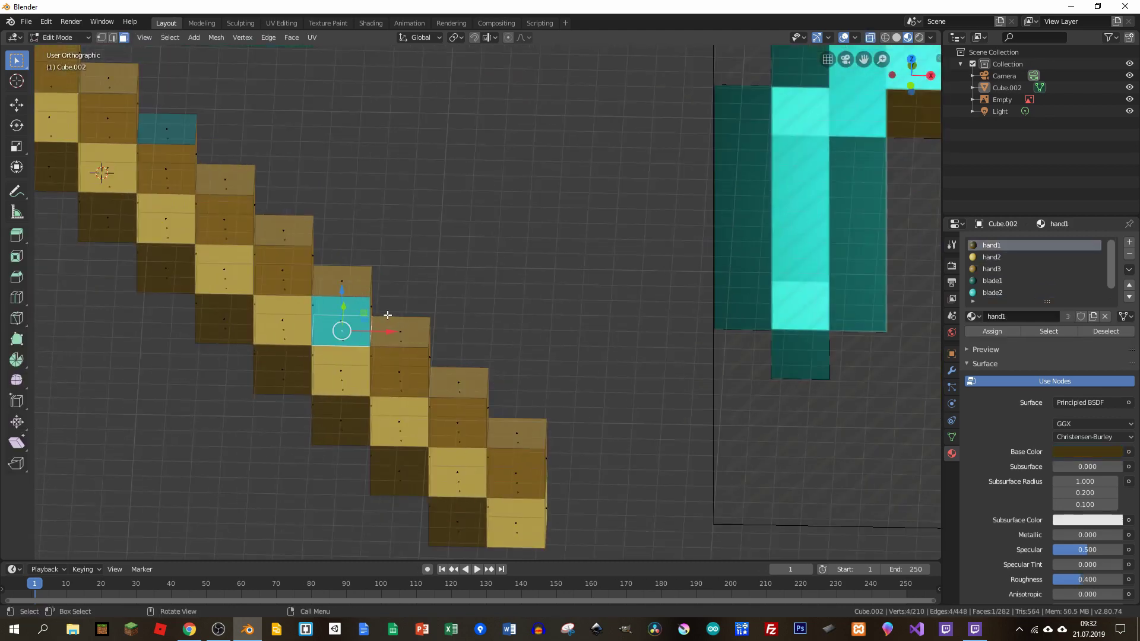
scroll(387, 315, "down", 3)
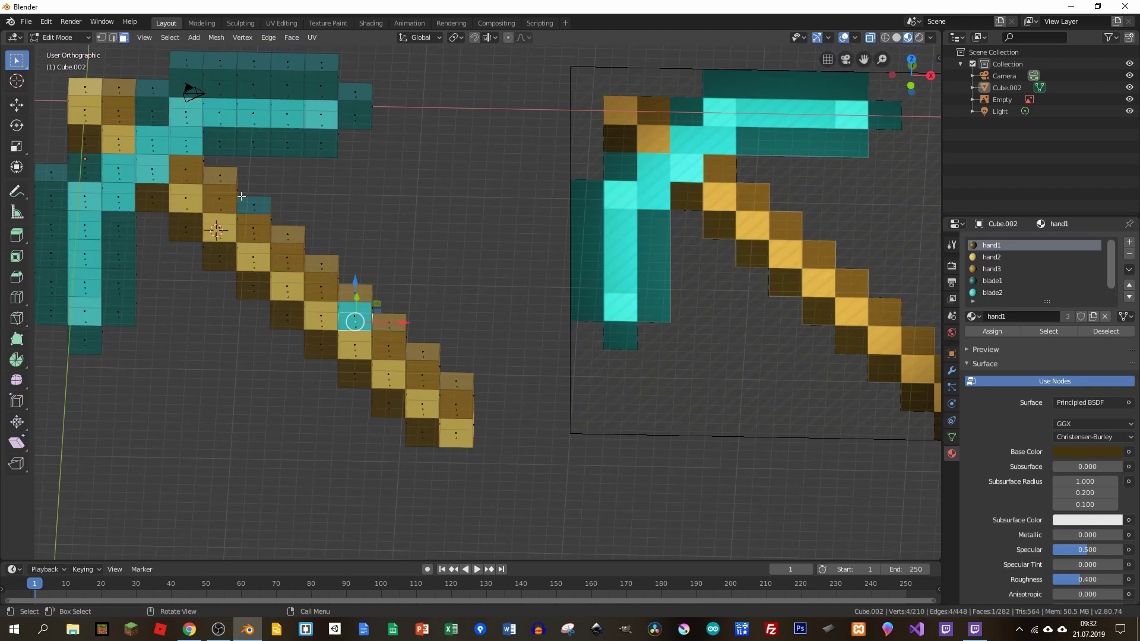
left_click(872, 40)
key("alt+a")
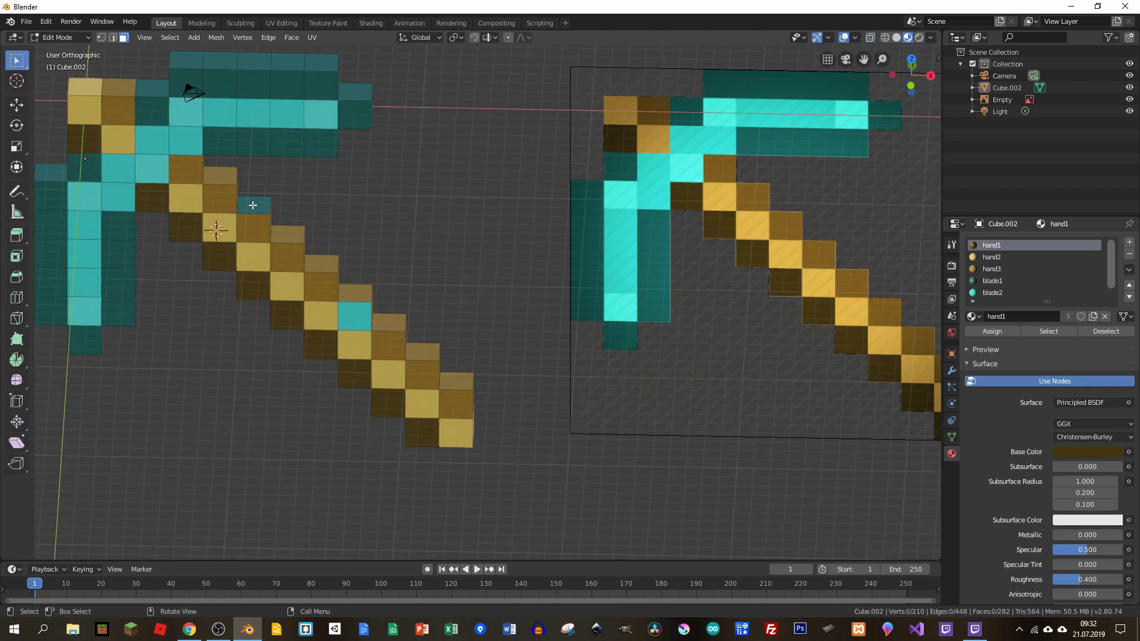
Assign the golden hand3 material to the stray cyan face near the handle top
left_click(253, 204)
left_click(363, 315)
middle_click_drag(363, 315, 416, 297)
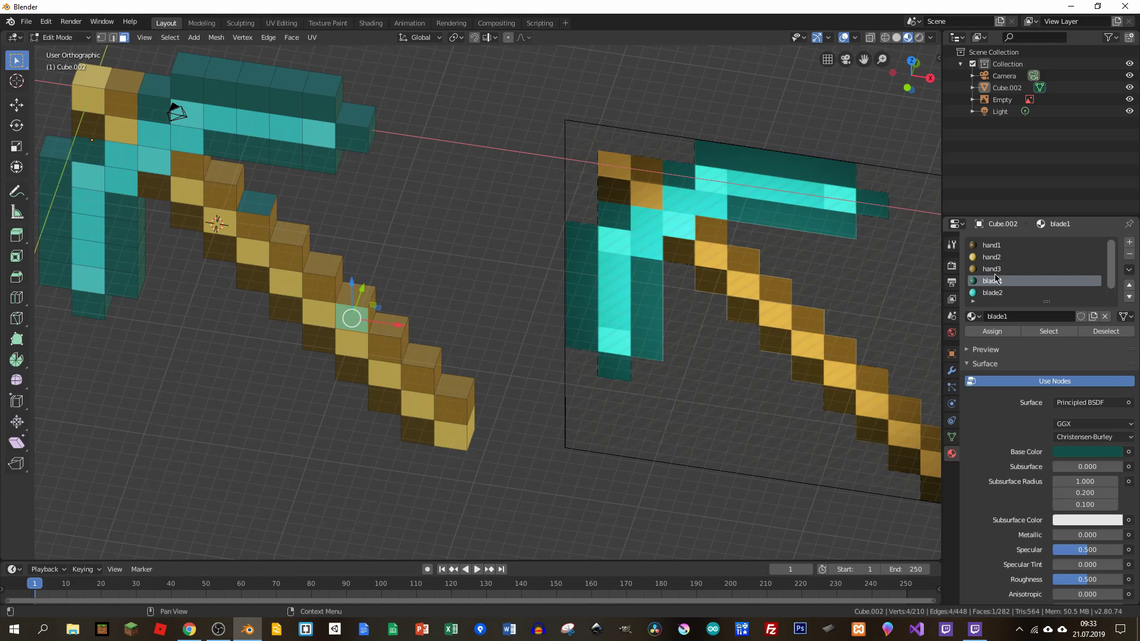
left_click(257, 202)
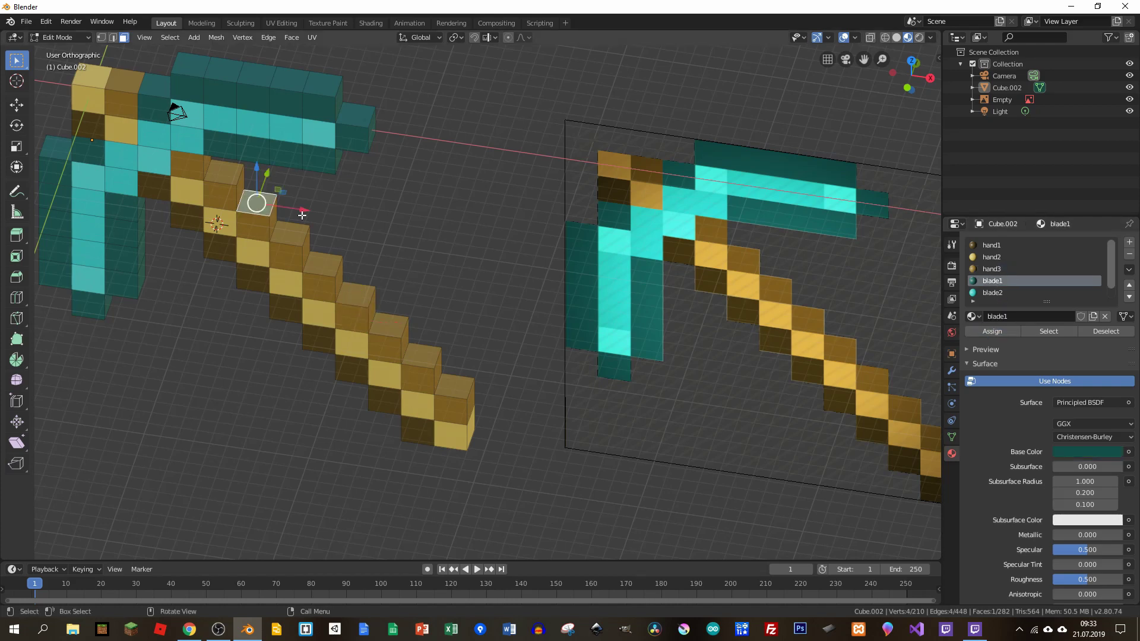
left_click(1014, 283)
left_click(992, 269)
left_click(998, 332)
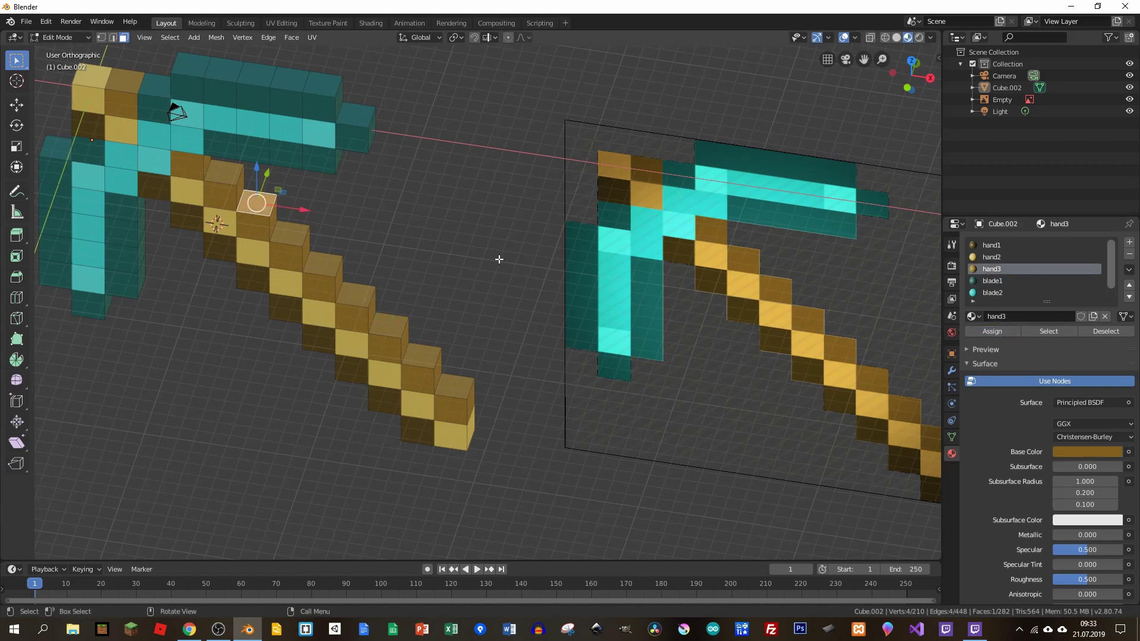
Return to Object Mode in front view and select the reference image
key("Tab")
mouse_move(453, 257)
middle_mouse_down()
mouse_move(443, 270)
mouse_move(369, 192)
middle_mouse_up()
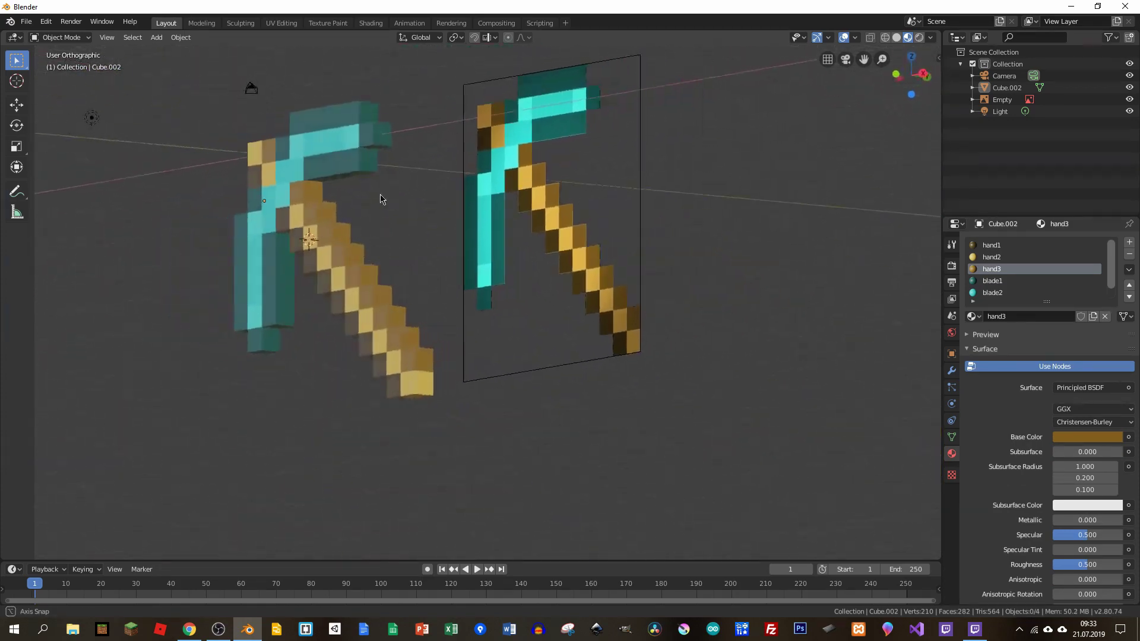
middle_click_drag(368, 191, 461, 243)
key("KP_1")
scroll(446, 332, "down", 2)
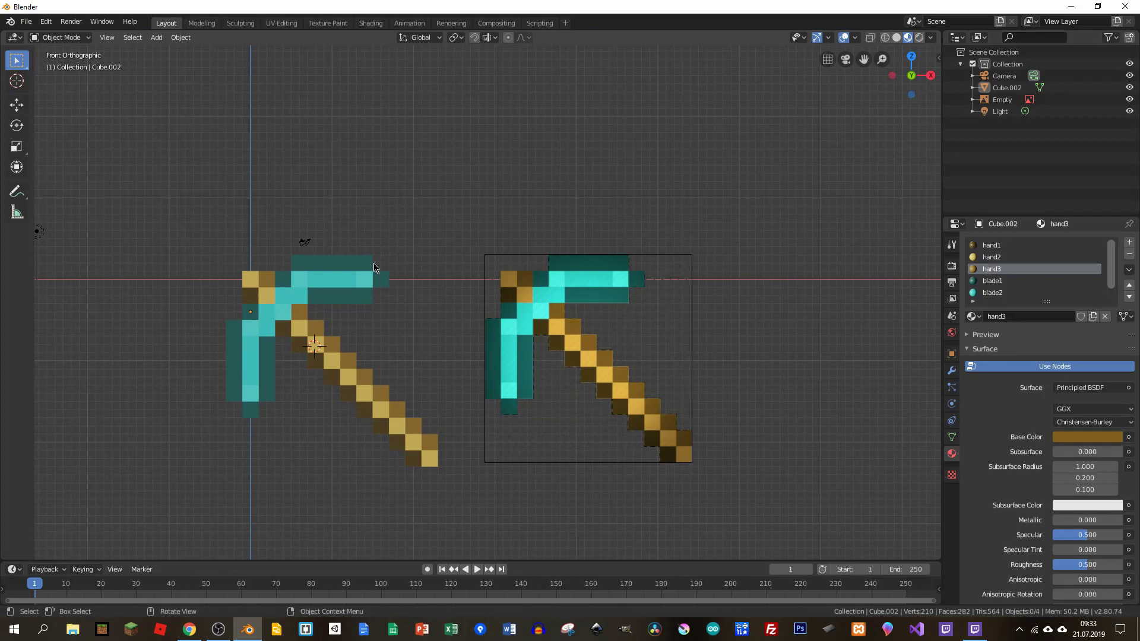
left_click(612, 369)
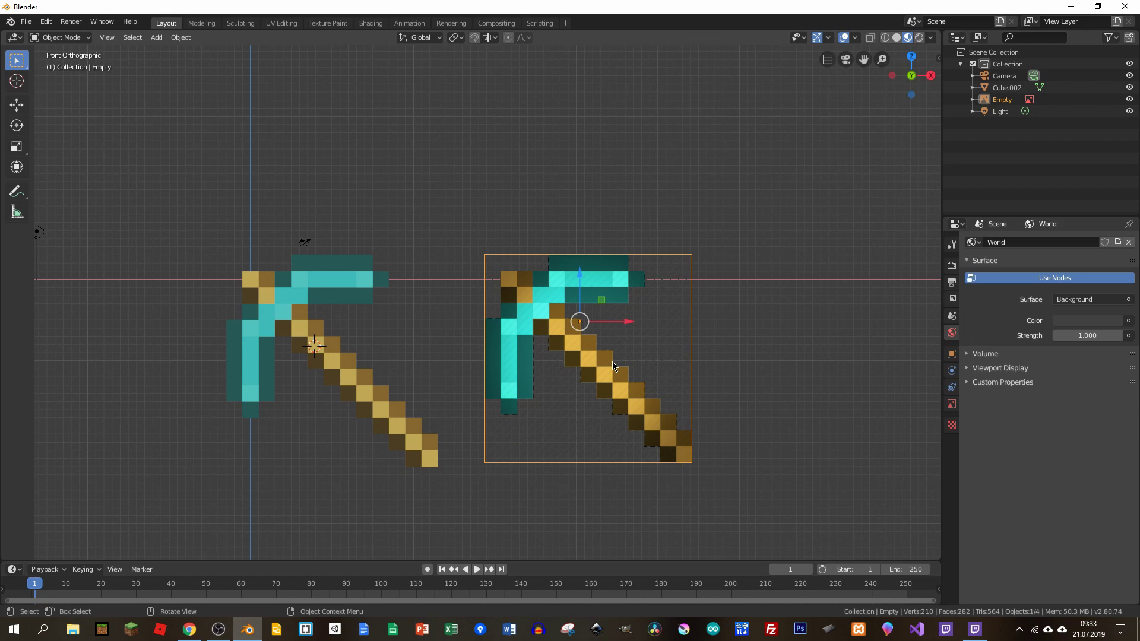
Delete the reference image and save the scene as axe.blend
key("Delete")
key("ctrl+s")
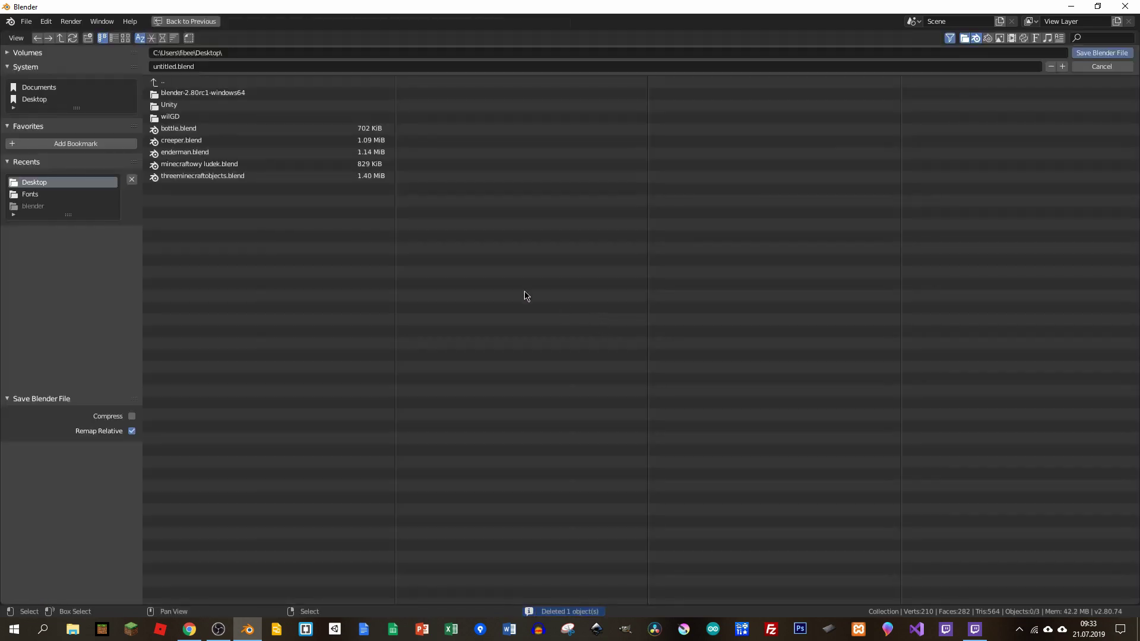
left_click(167, 66)
double_click(167, 66)
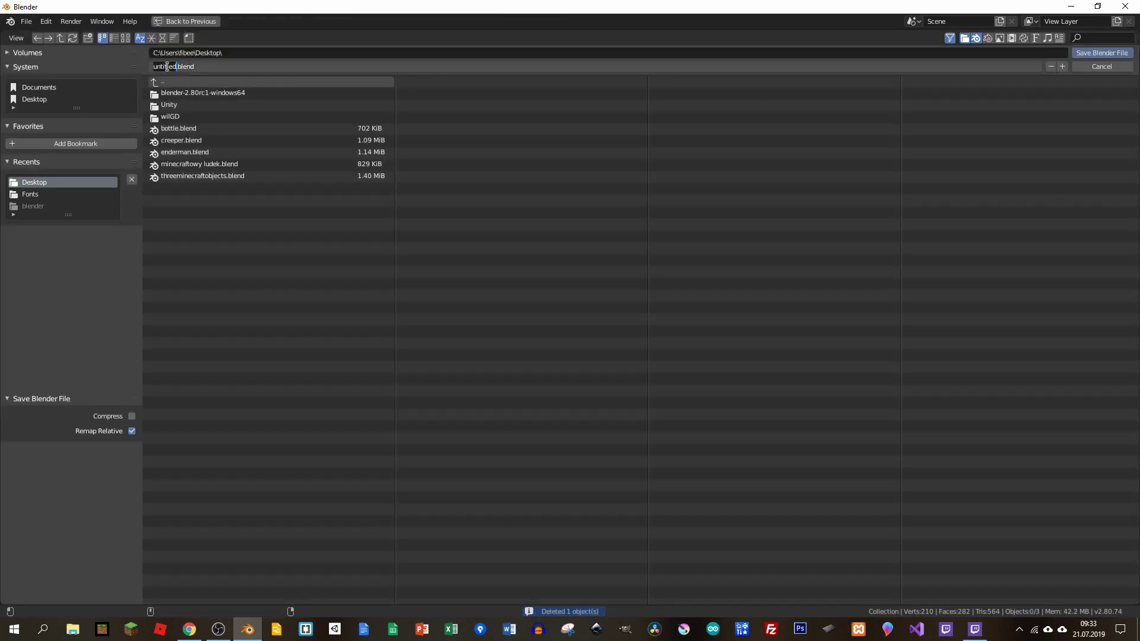
type("axe")
key("Return")
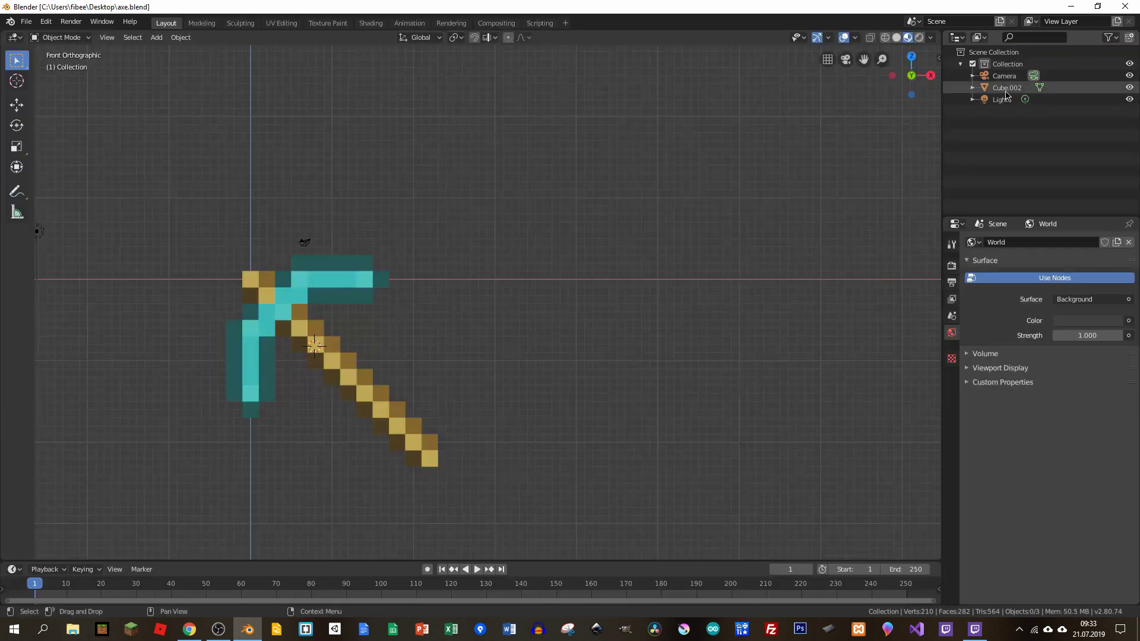
Rename the pickaxe object to 'axe' and save the file again
left_click(1005, 89)
double_click(1005, 89)
type("axe")
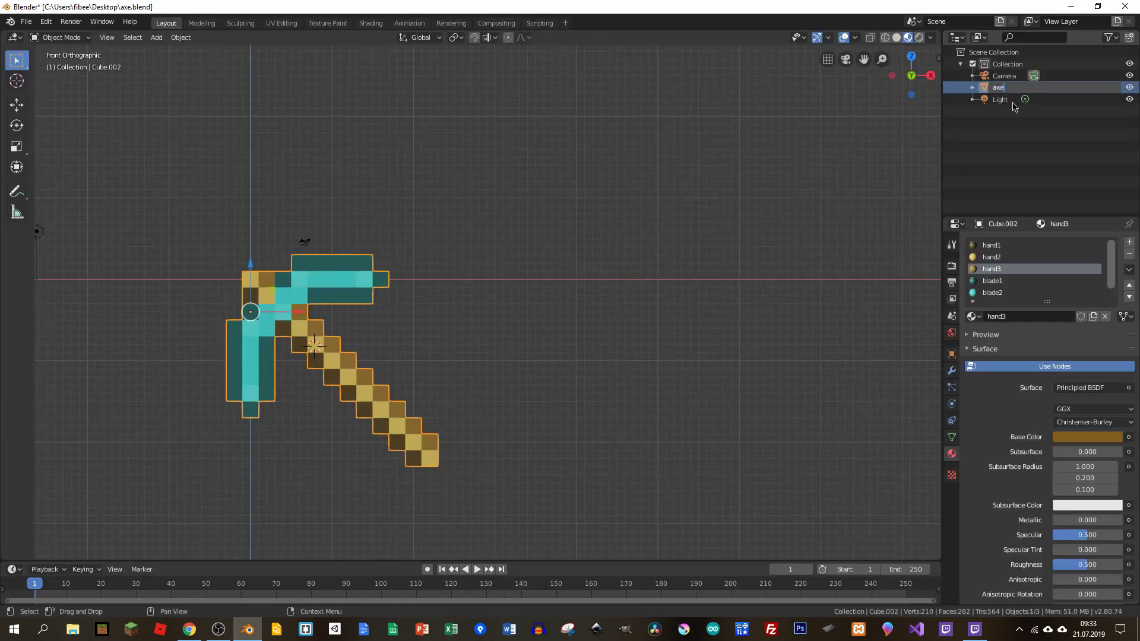
key("Return")
key("ctrl+s")
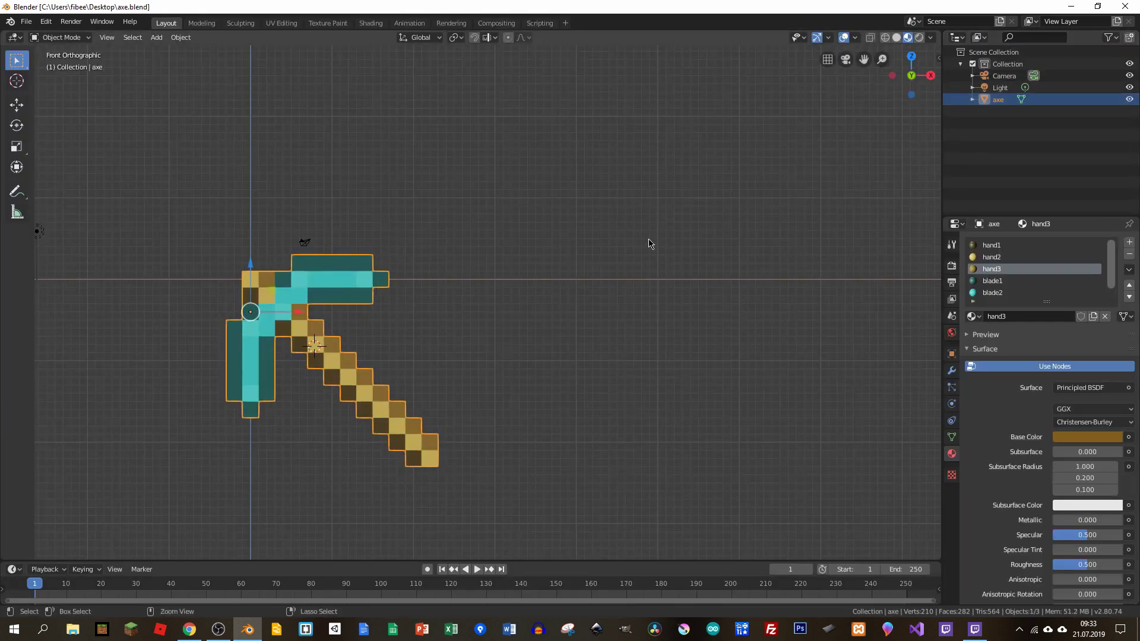
scroll(514, 244, "down", 3)
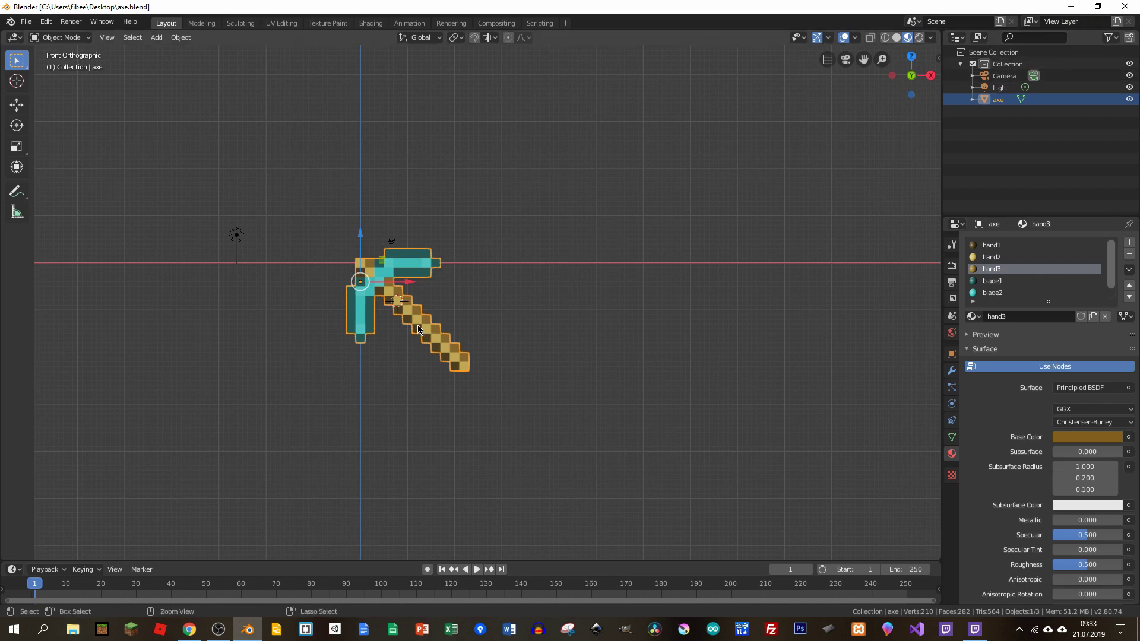
left_click(1071, 7)
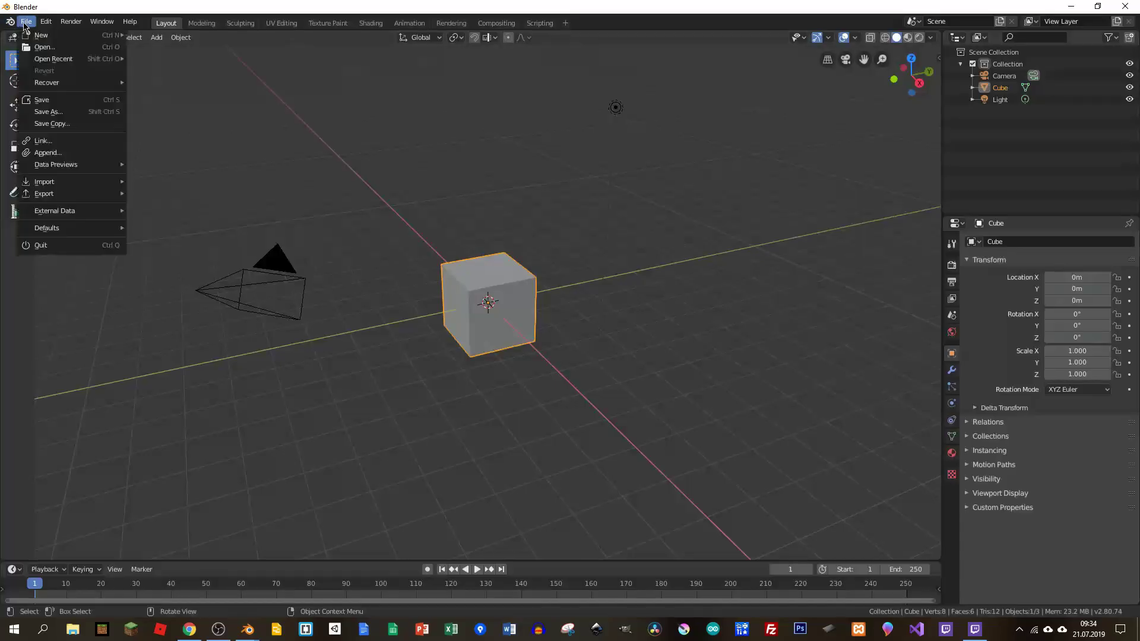
Open threeminecraftobjects.blend and frame the three characters
left_click(36, 48)
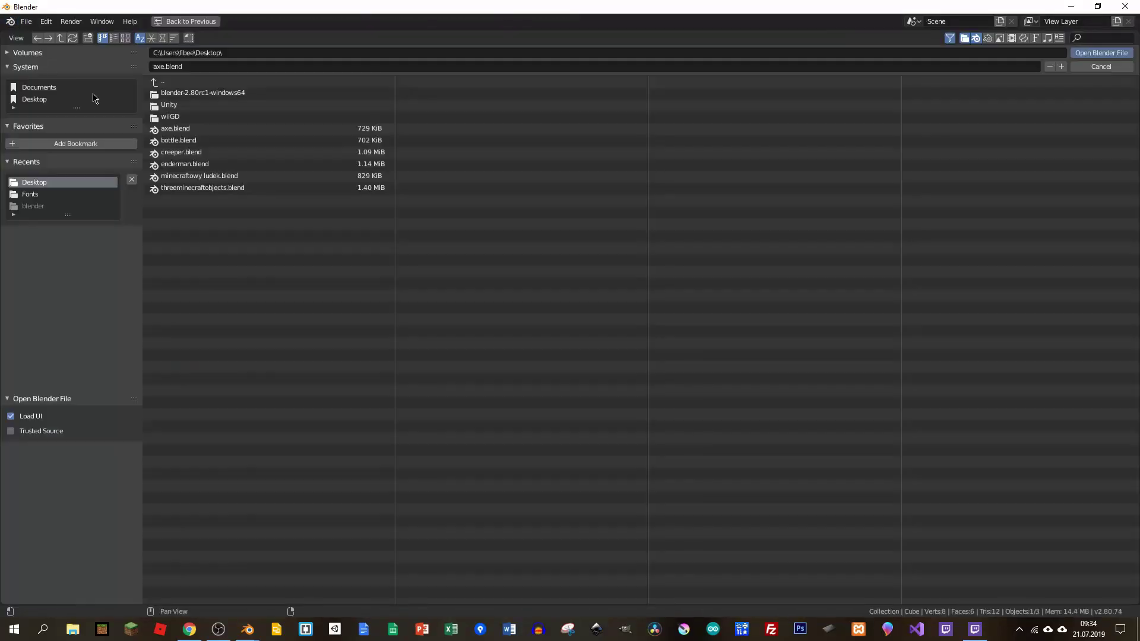
double_click(196, 188)
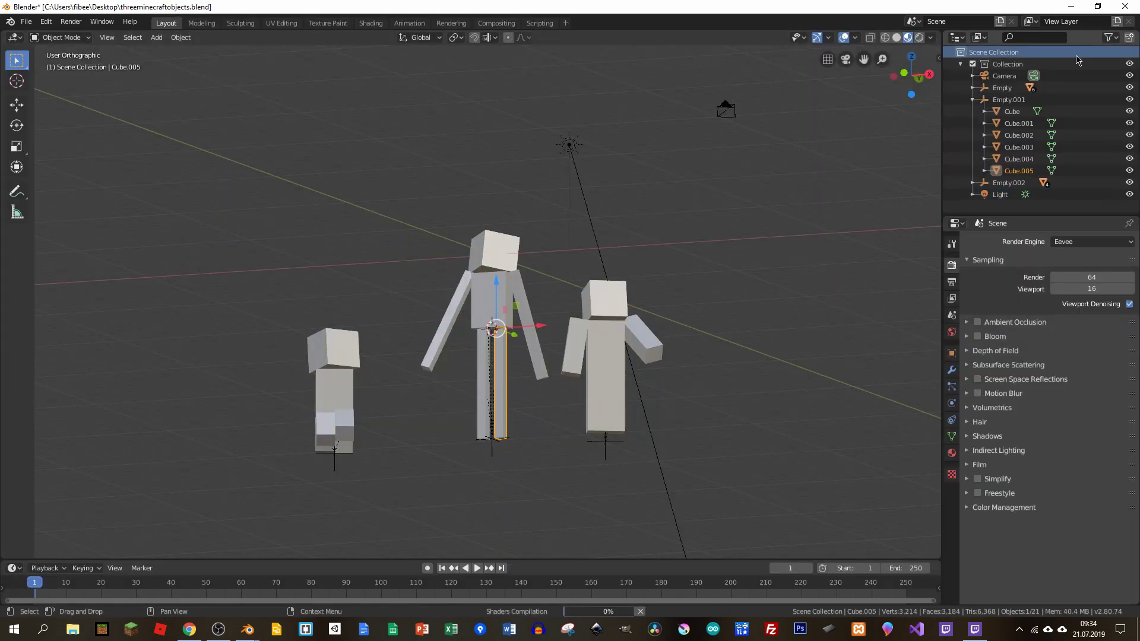
middle_click_drag(661, 294, 711, 272)
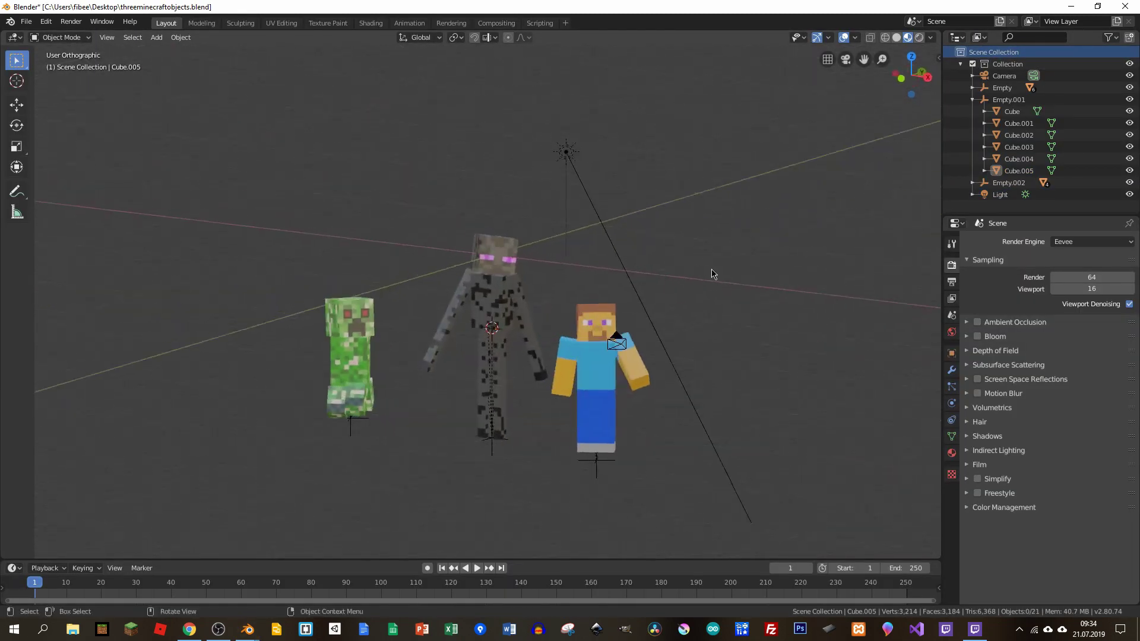
scroll(720, 382, "down", 3)
scroll(664, 274, "up", 3)
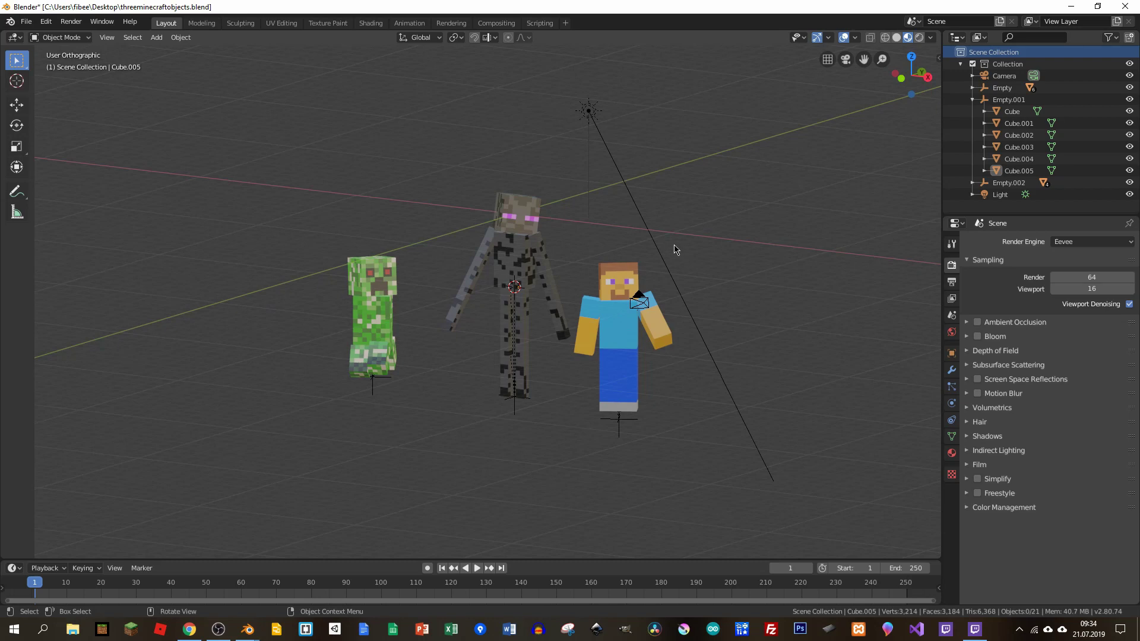
middle_click_drag(594, 191, 540, 189, "shift")
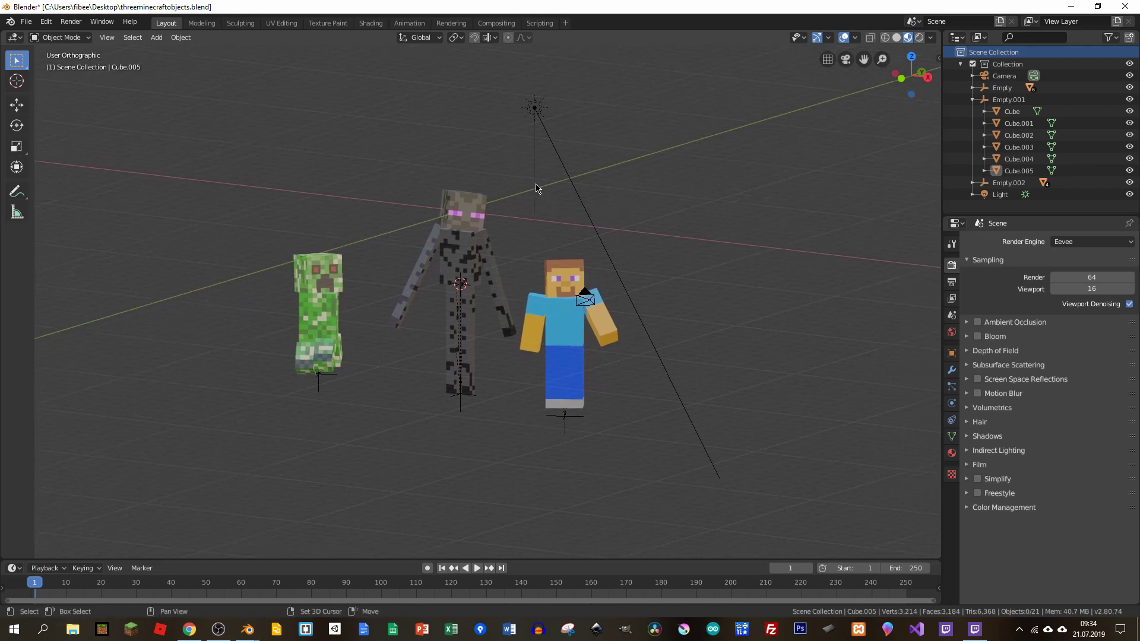
Append the 'axe' object from axe.blend's Object folder into the scene
left_click(29, 23)
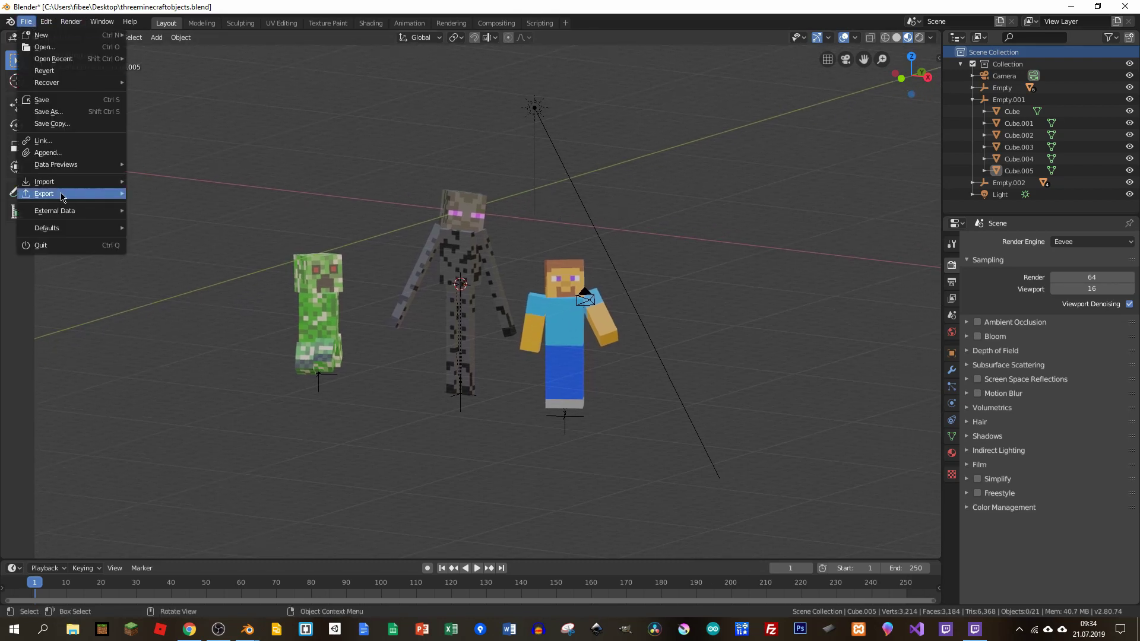
left_click(72, 155)
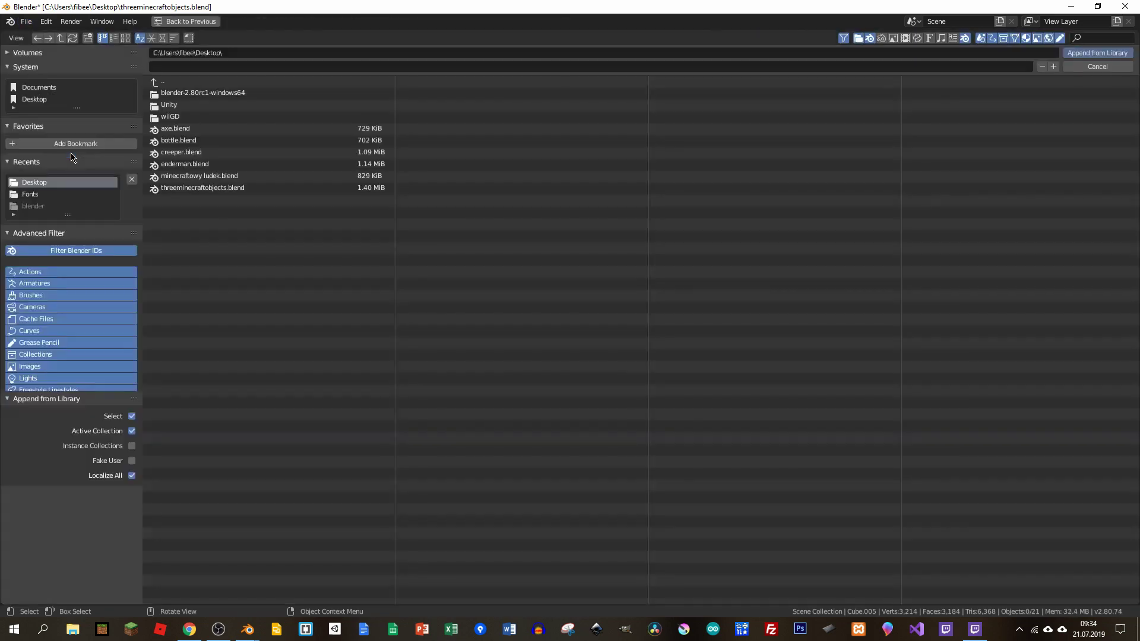
double_click(173, 128)
double_click(171, 188)
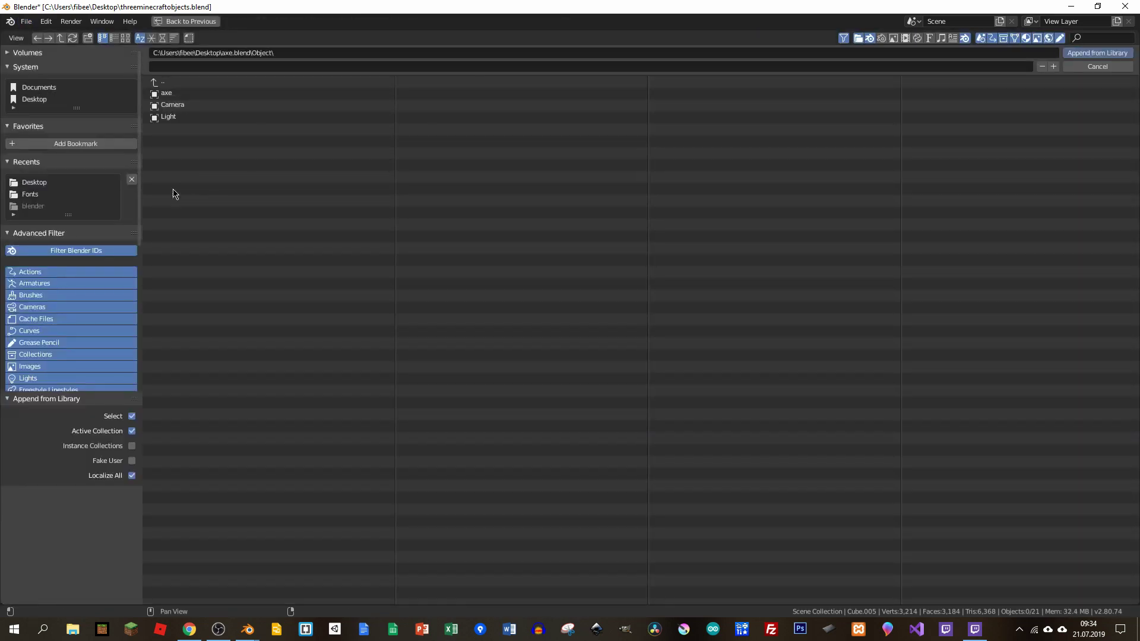
double_click(166, 94)
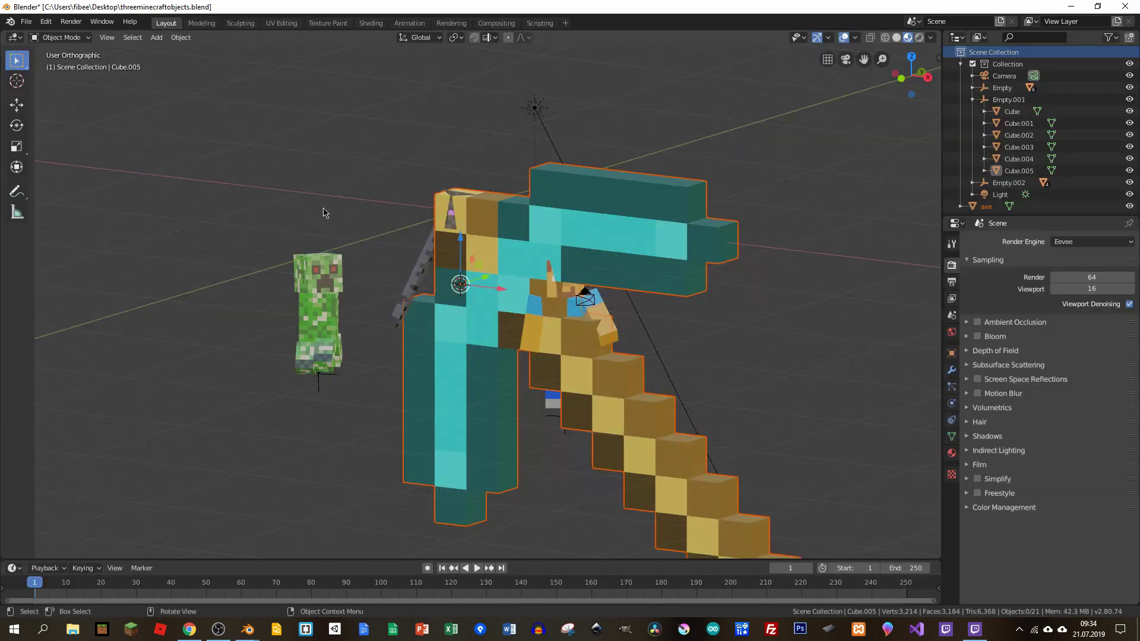
In front orthographic view, slide the pickaxe right along the X axis
scroll(324, 212, "down", 5)
middle_click_drag(324, 212, 509, 276)
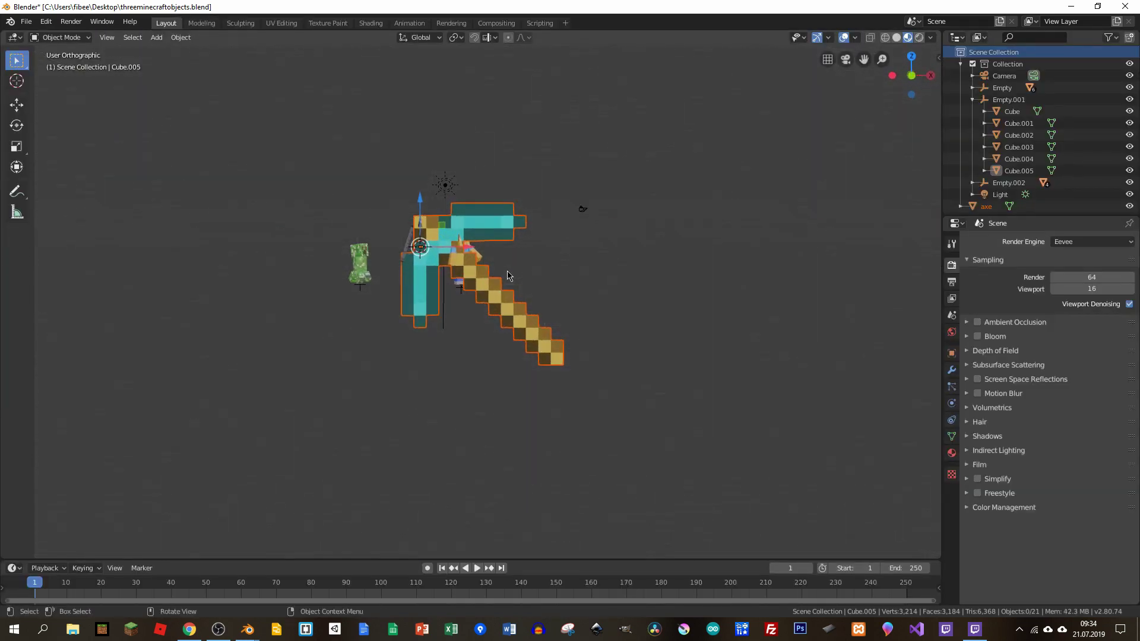
key("KP_1")
scroll(498, 251, "up", 1)
scroll(493, 235, "up", 4)
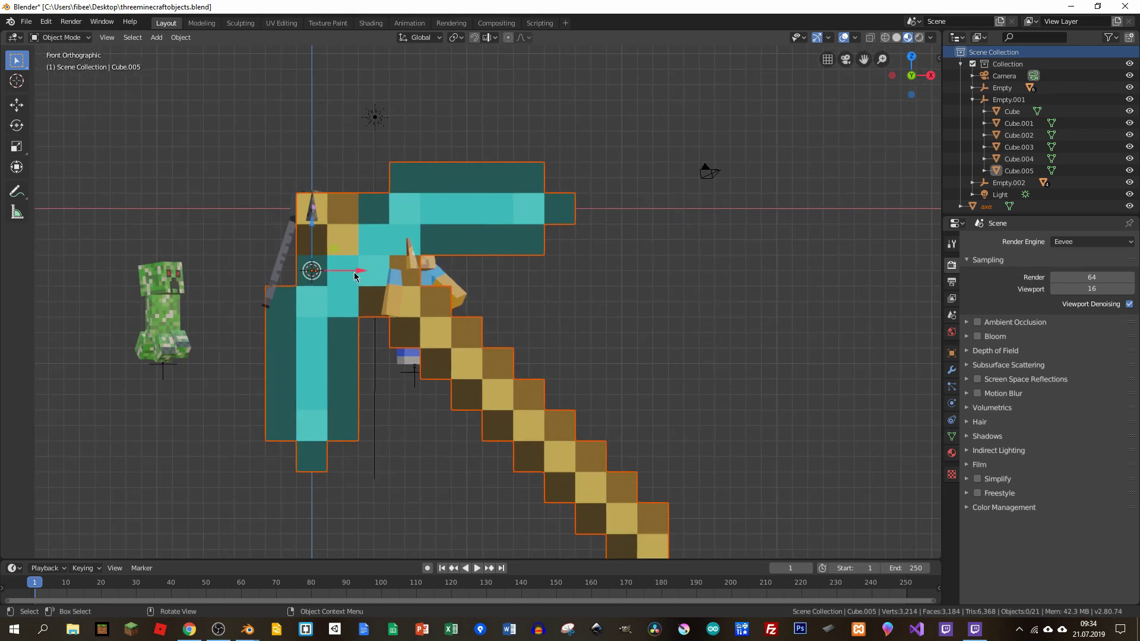
left_click_drag(353, 272, 646, 272)
Briefly check Steve's head in Edit Mode, reframe Steve and the pickaxe, and reselect the pickaxe
left_click(413, 249)
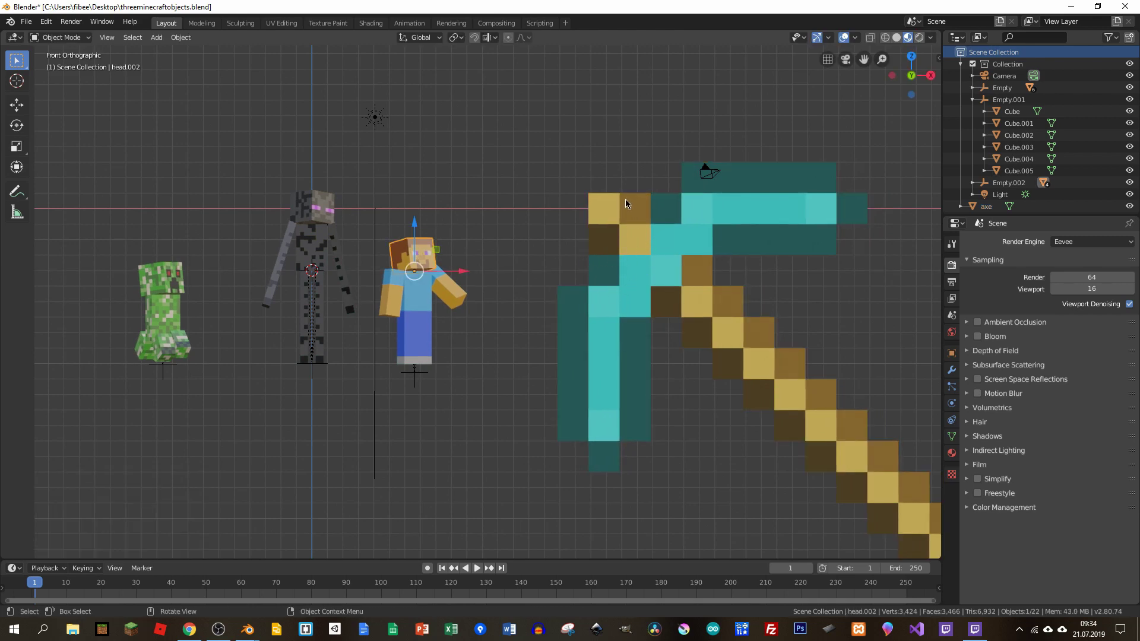
scroll(432, 254, "up", 4)
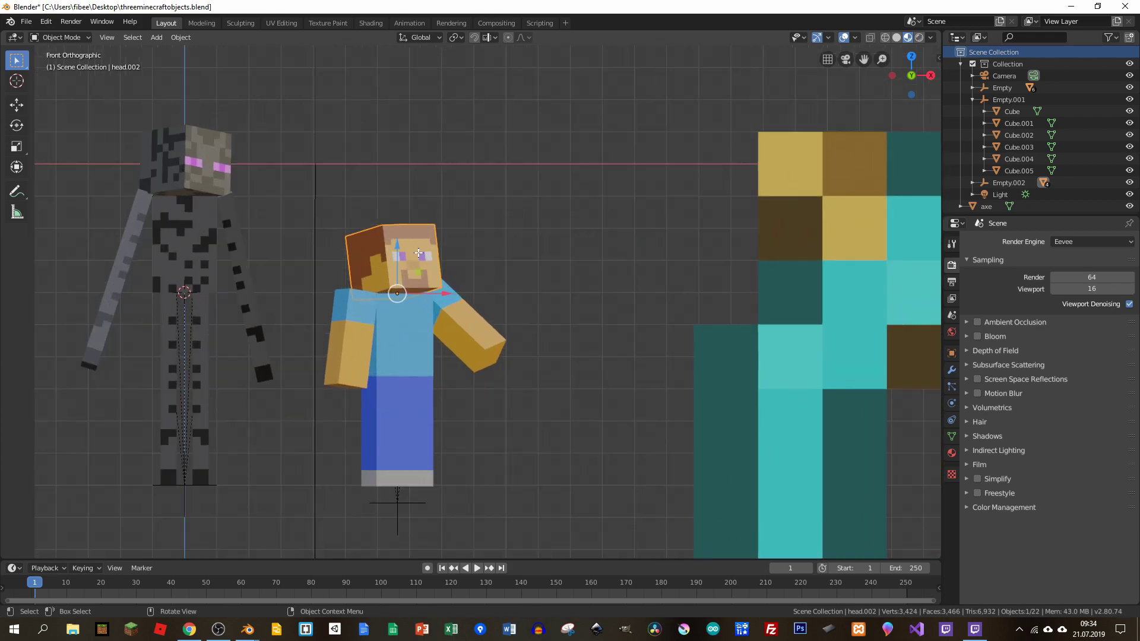
key("Tab")
scroll(395, 233, "up", 4)
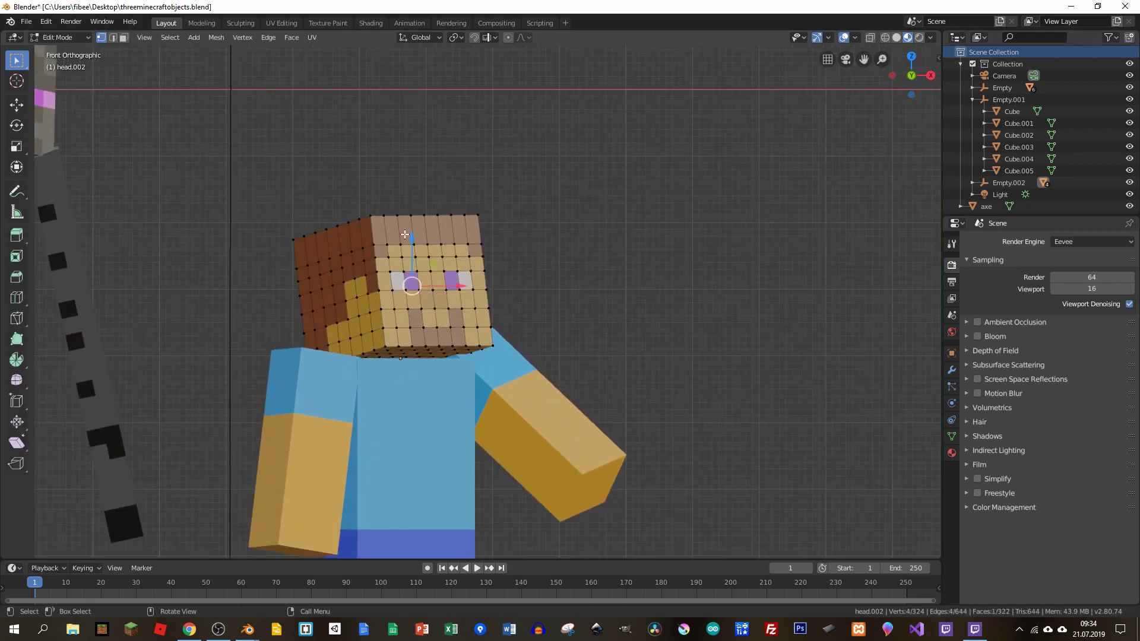
key("Tab")
scroll(547, 287, "down", 6)
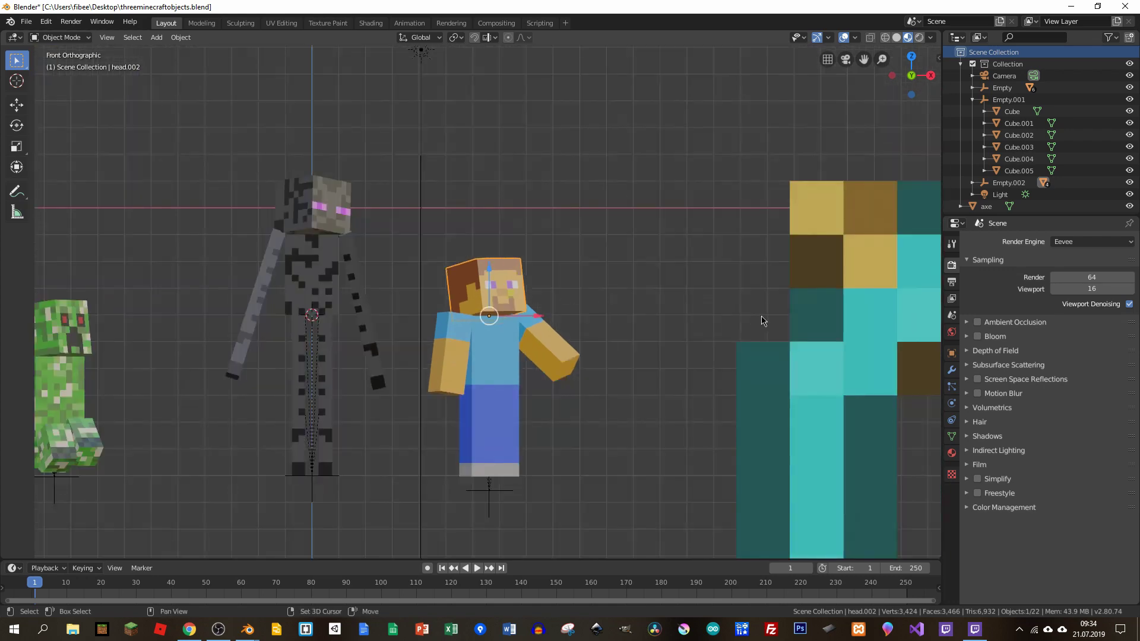
middle_click_drag(760, 321, 420, 234, "shift")
scroll(481, 149, "down", 4)
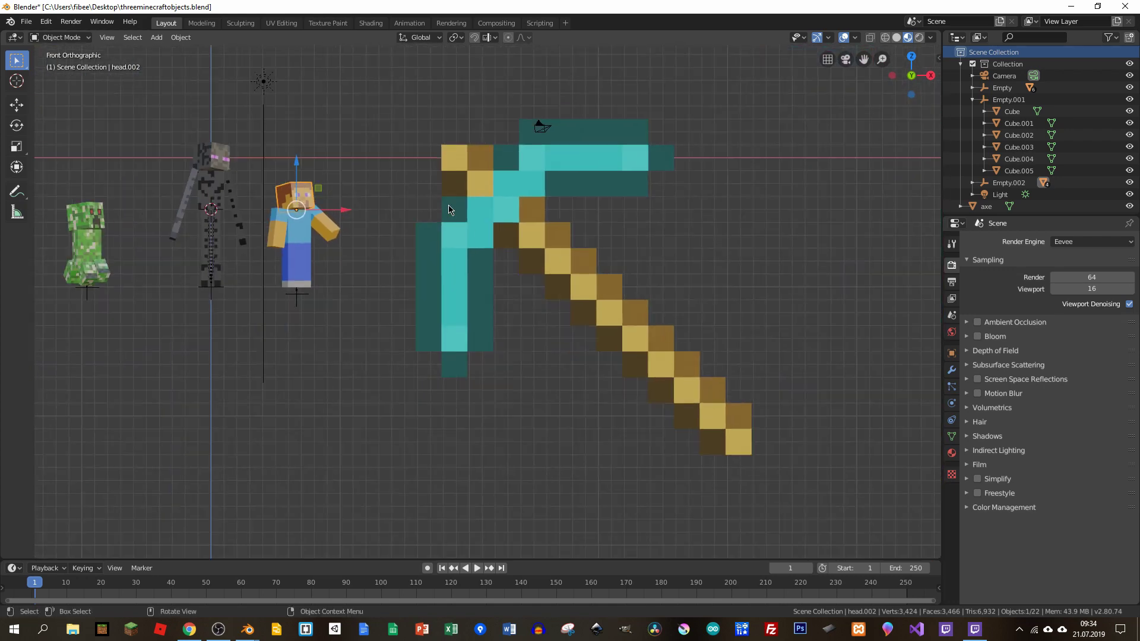
scroll(472, 146, "up", 1)
scroll(472, 146, "up", 1)
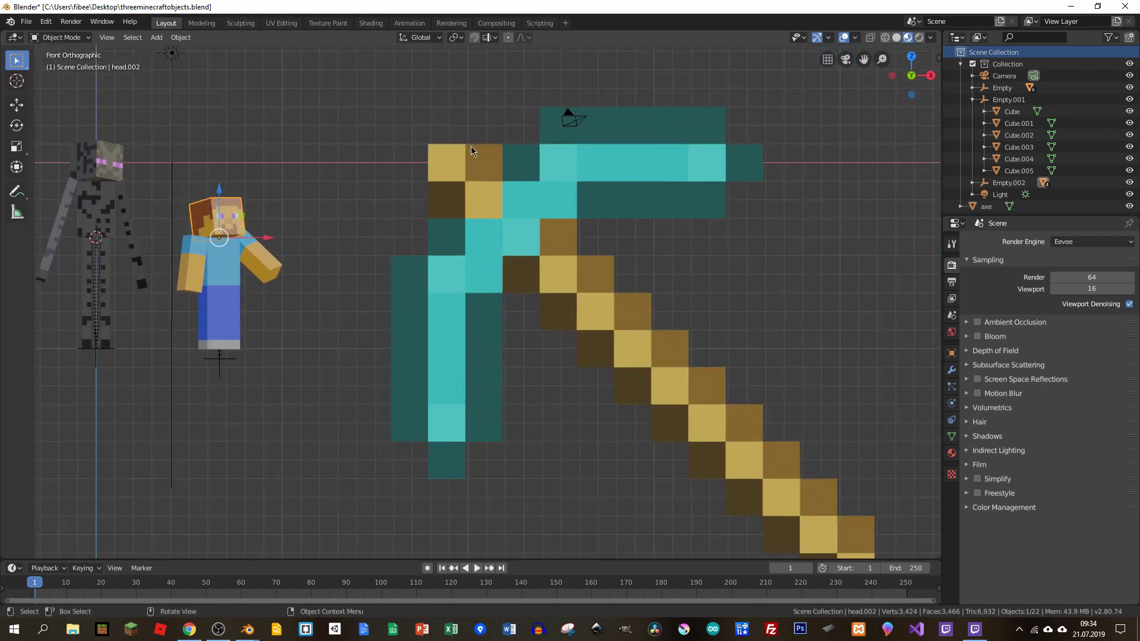
scroll(500, 210, "down", 5)
left_click(503, 204)
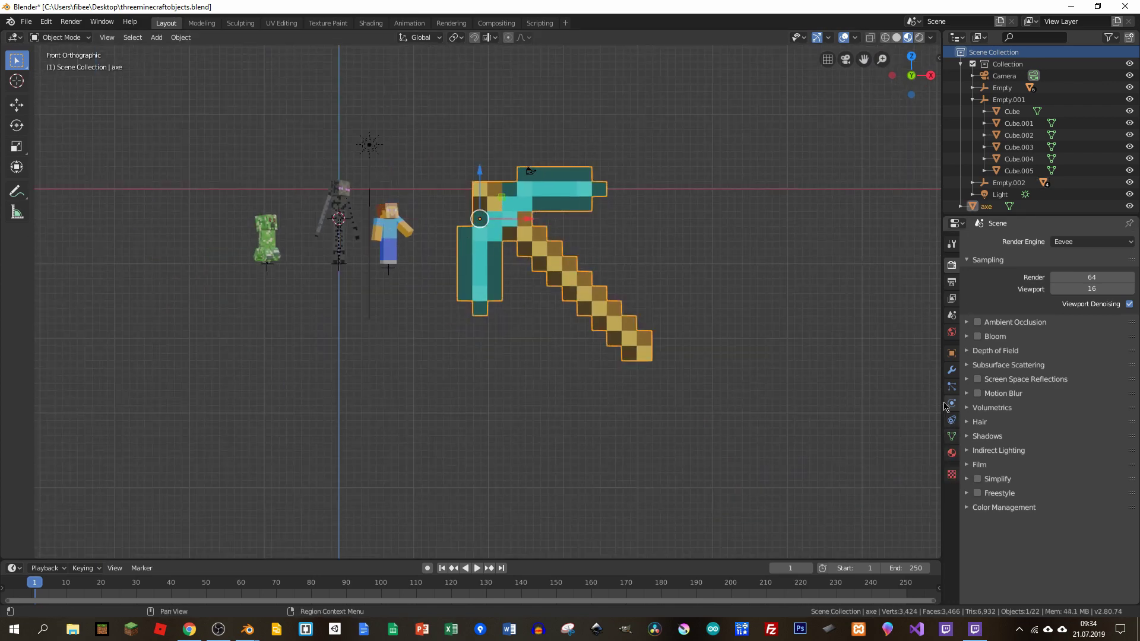
Scale the pickaxe down to 0.125, with its Object transform values shown
left_click(952, 357)
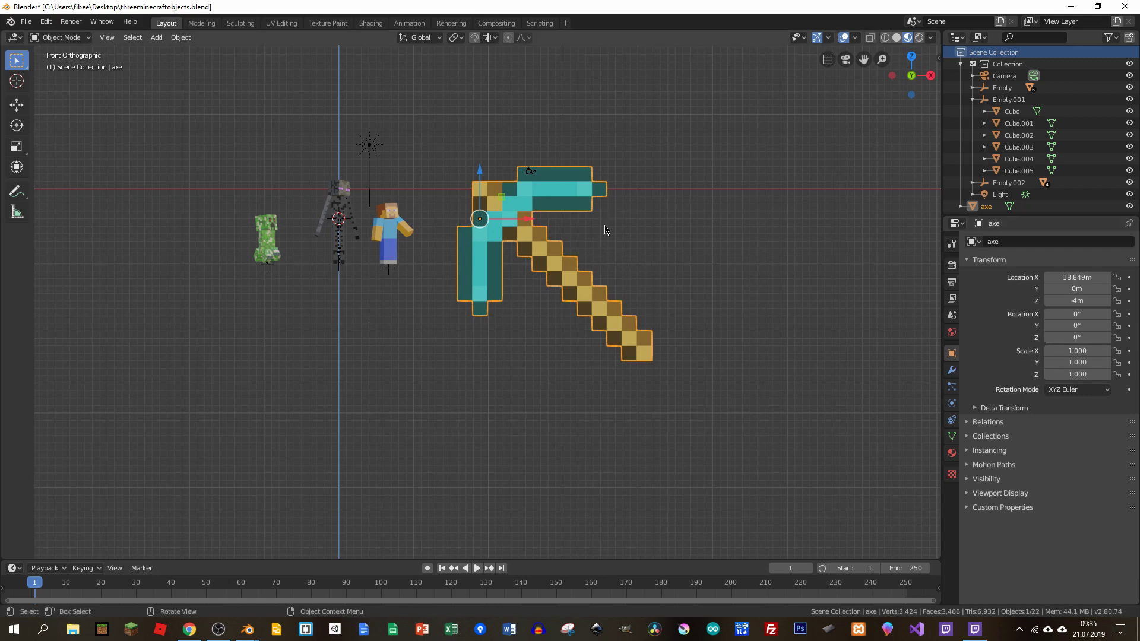
key("s")
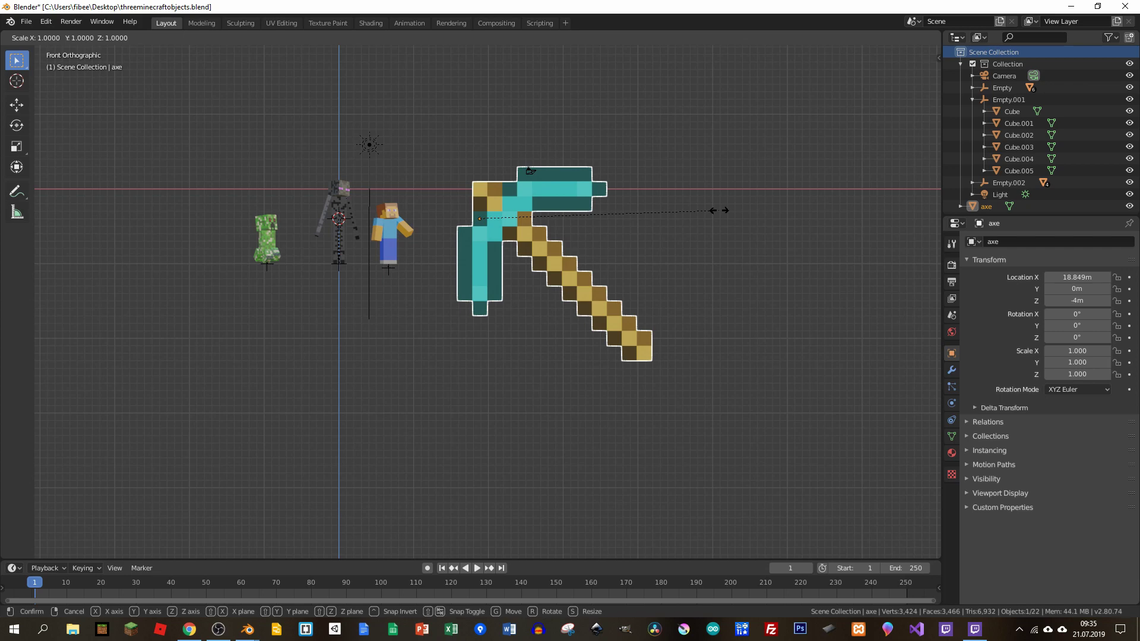
type("0.125")
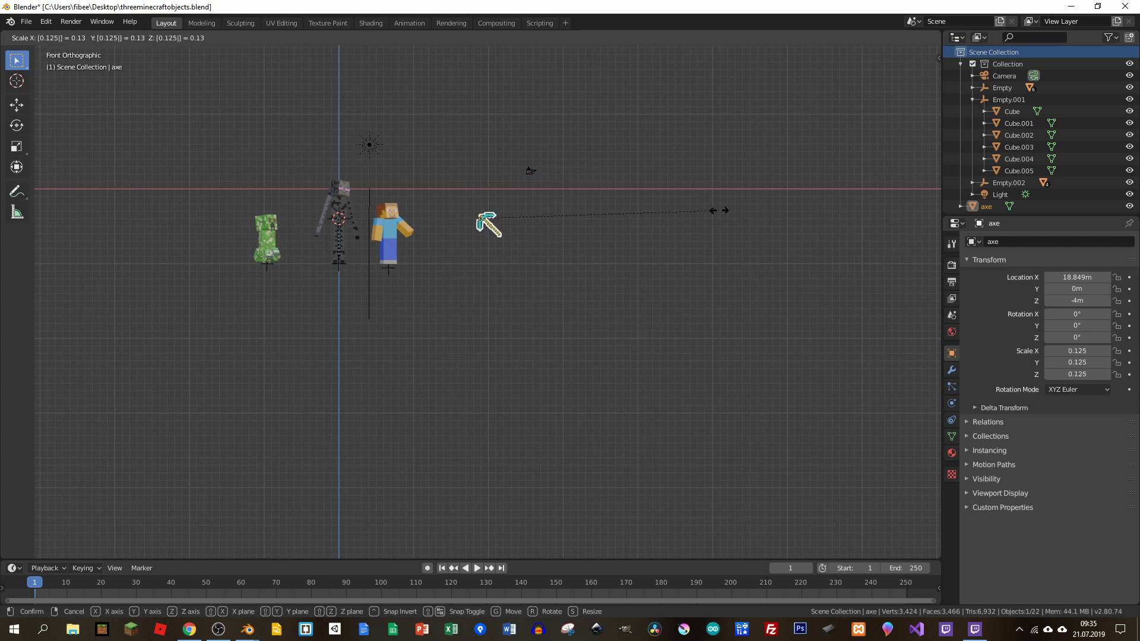
key("Return")
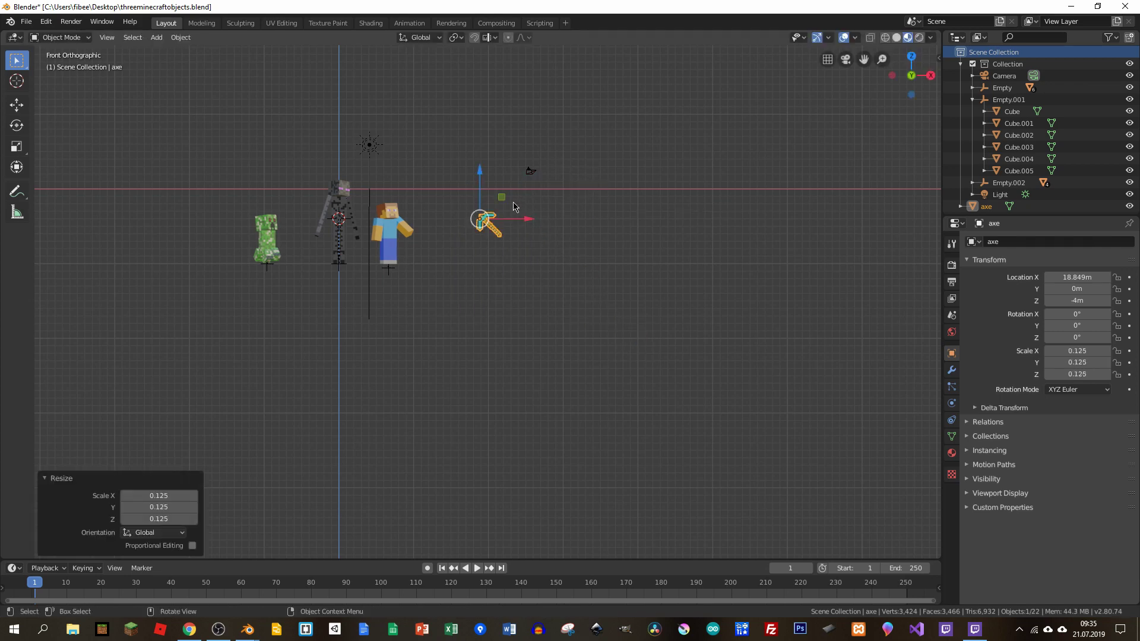
Move the pickaxe left toward Steve and raise it high above the figures
scroll(435, 199, "up", 6)
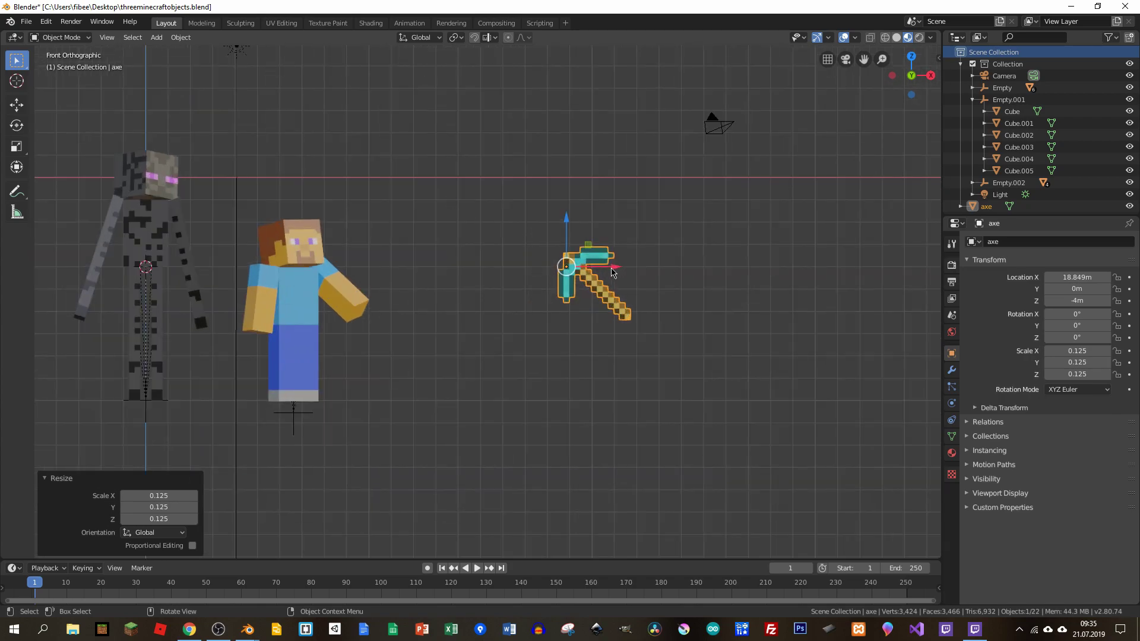
left_click_drag(613, 272, 246, 272)
mouse_move(245, 272)
middle_mouse_down()
mouse_move(295, 328)
mouse_move(244, 372)
mouse_move(199, 378)
middle_mouse_up()
middle_click_drag(196, 382, 211, 238)
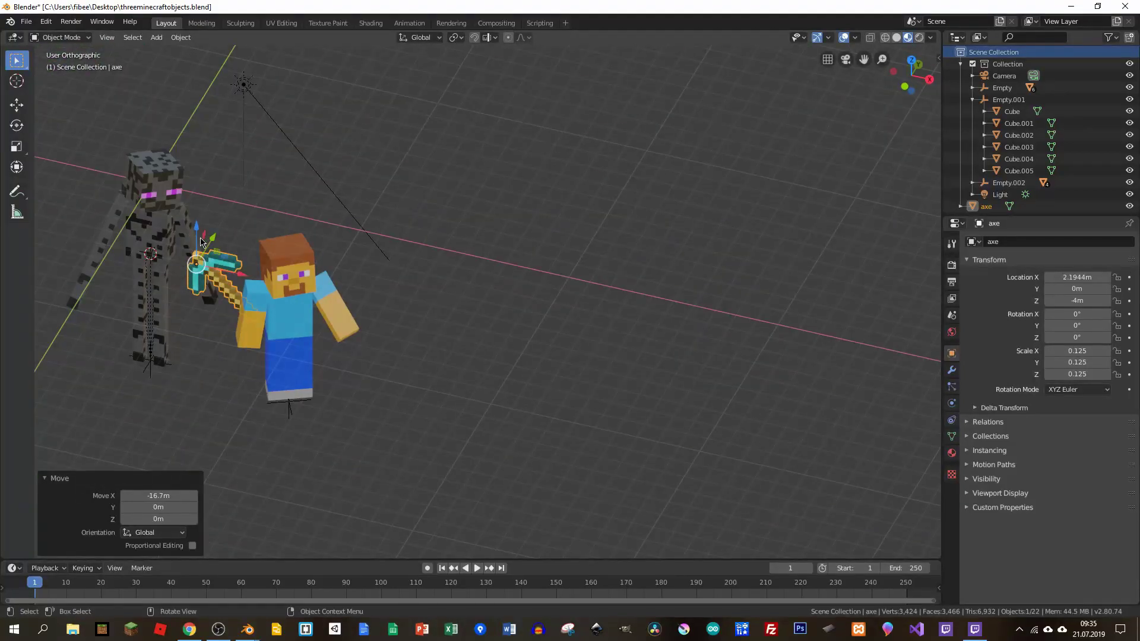
left_click_drag(199, 236, 199, 119)
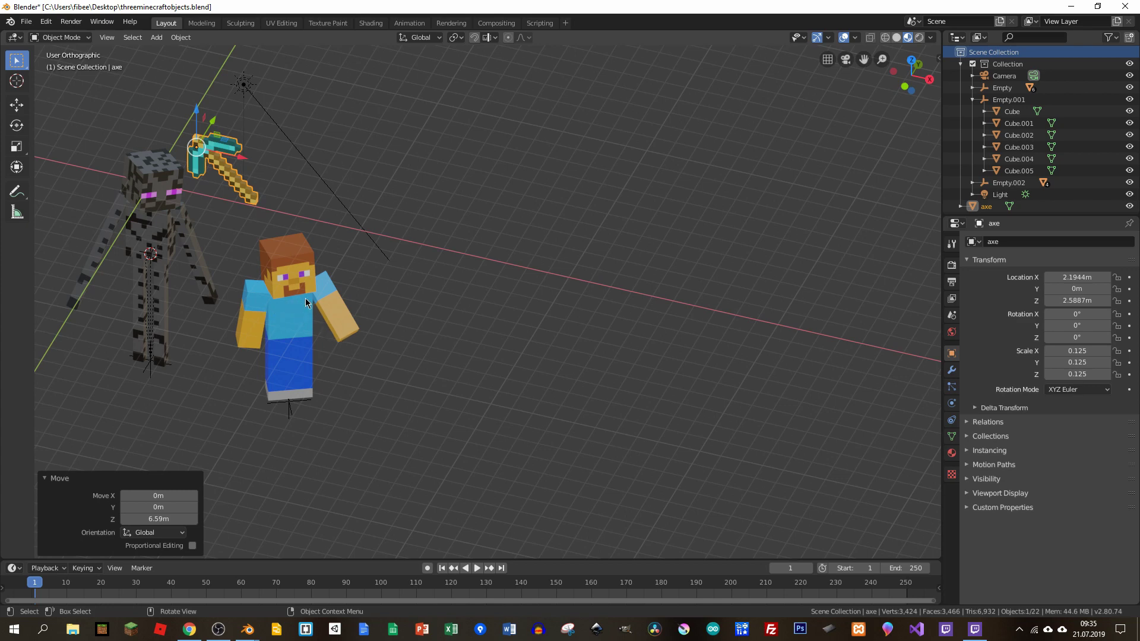
Undo the stray base rotation and reset Steve's left arm rotation with Alt+R
left_click(254, 319)
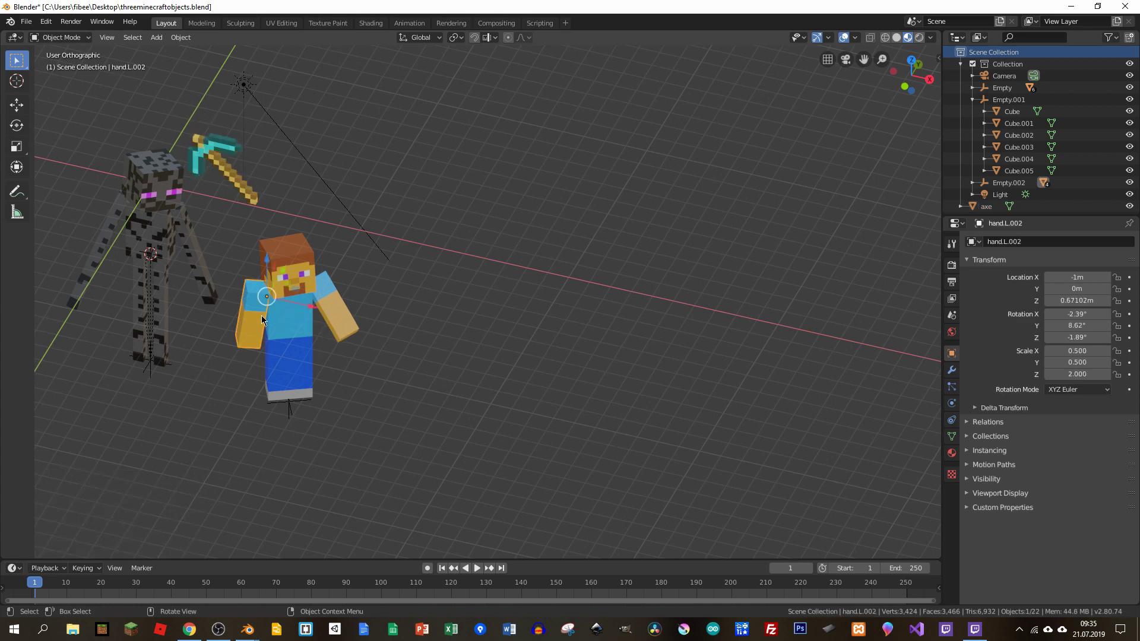
left_click(290, 405)
mouse_move(327, 428)
middle_mouse_down()
mouse_move(285, 432)
mouse_move(293, 402)
mouse_move(330, 389)
mouse_move(335, 416)
middle_mouse_up()
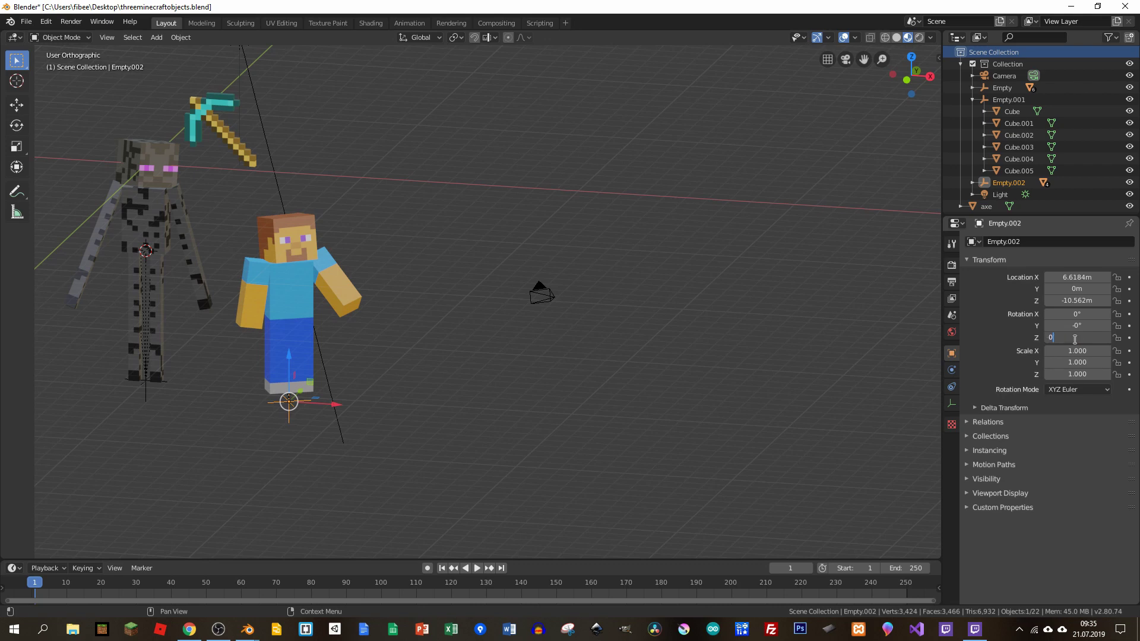
key("ctrl+z")
key("ctrl+z")
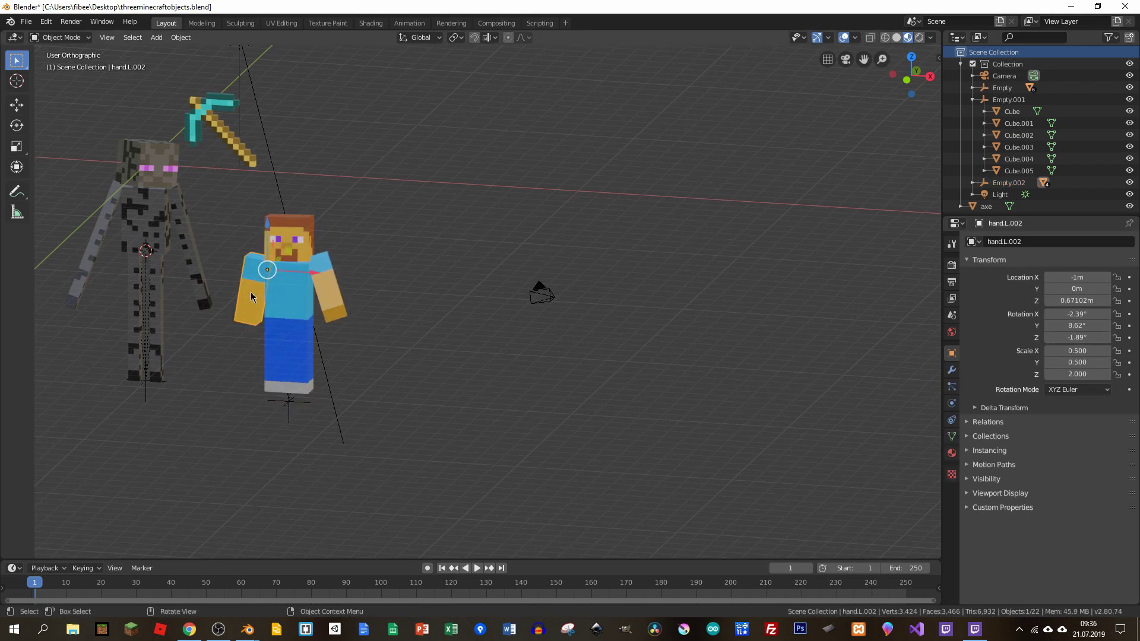
key("alt+r")
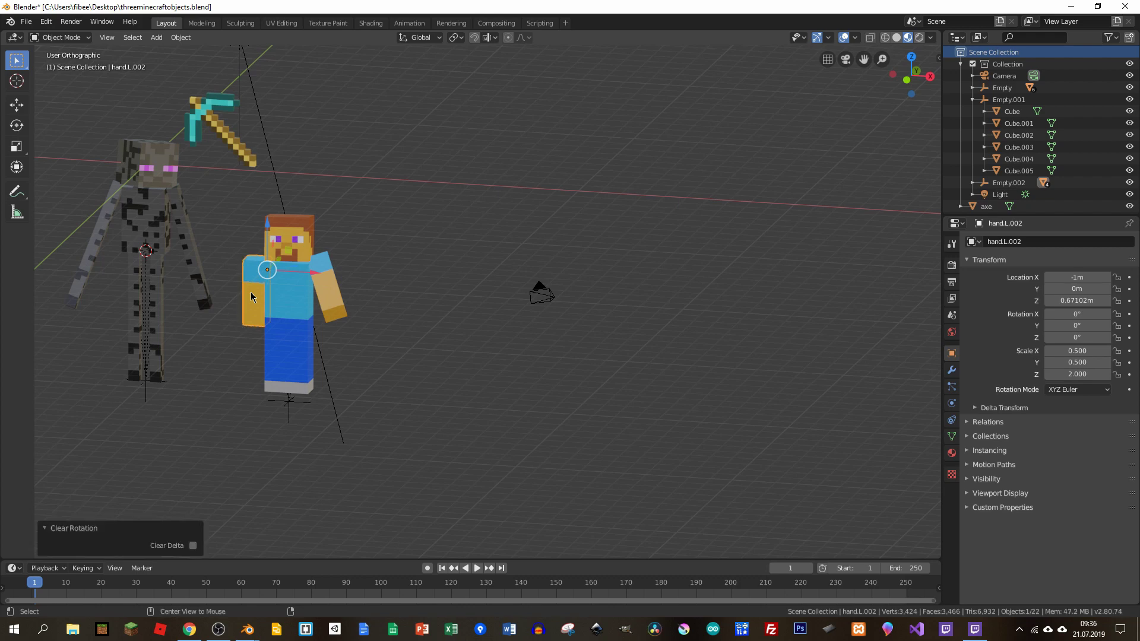
Clear Steve's right arm rotation, setting Z rotation to 0, and return to front view
left_click(320, 290)
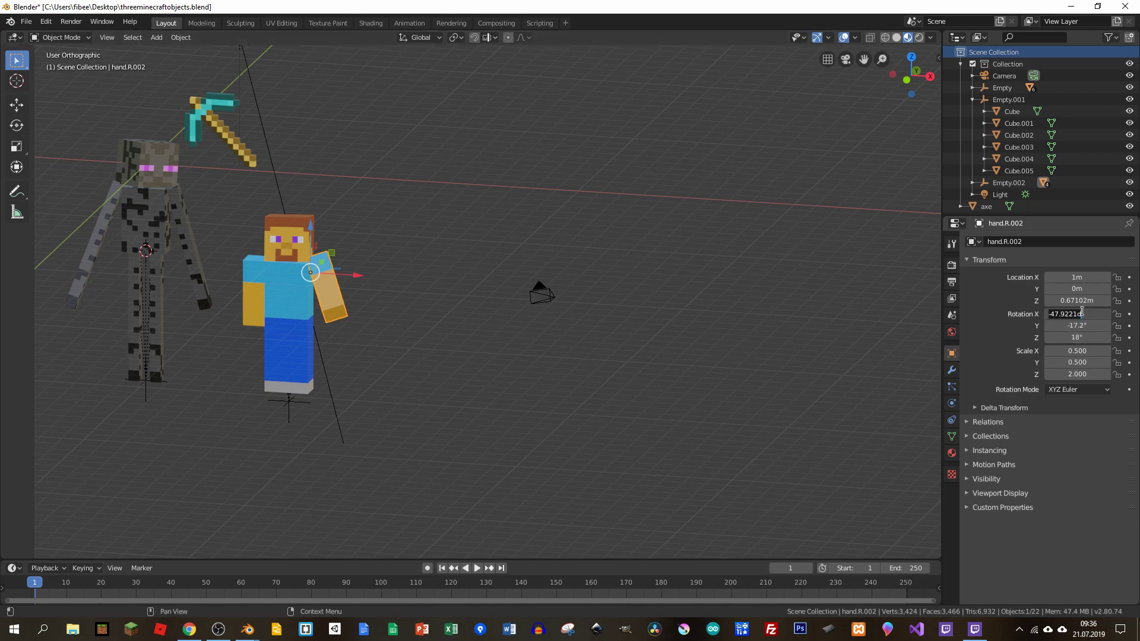
key("BackSpace")
key("BackSpace")
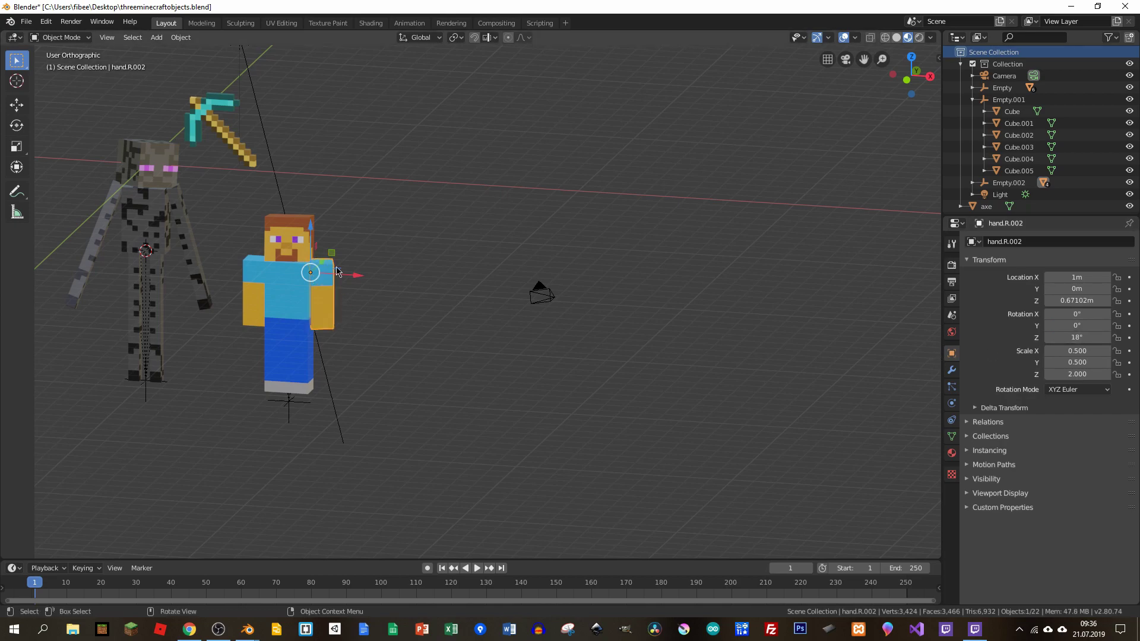
mouse_move(508, 257)
middle_mouse_down()
mouse_move(468, 331)
mouse_move(354, 333)
mouse_move(400, 333)
mouse_move(315, 285)
mouse_move(329, 300)
mouse_move(323, 290)
middle_mouse_up()
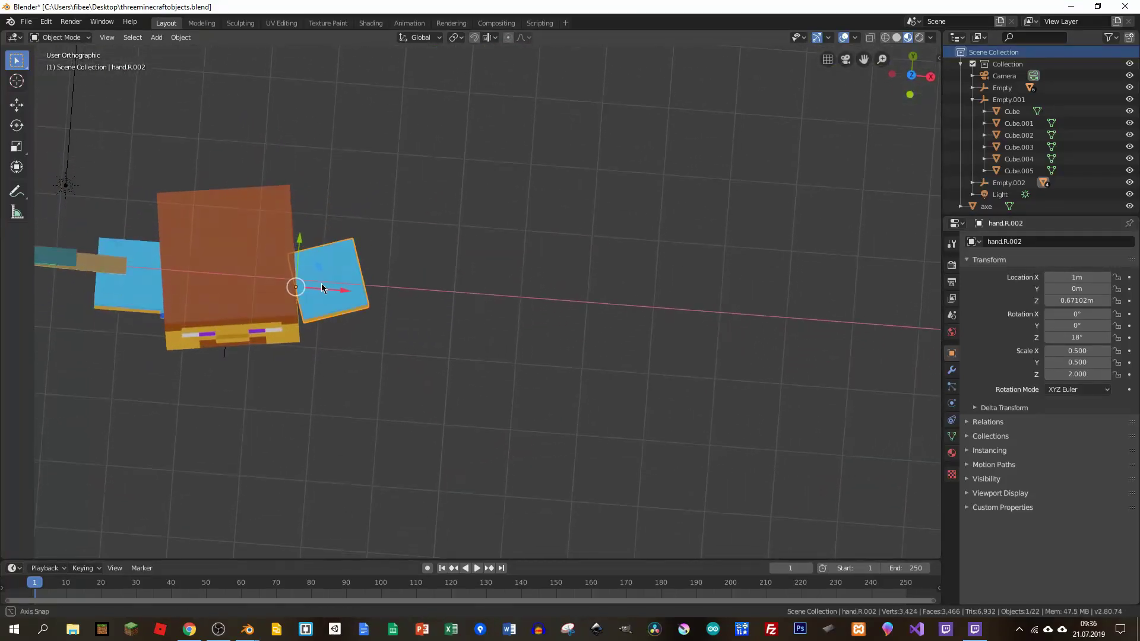
left_click(1078, 338)
type("0")
key("Return")
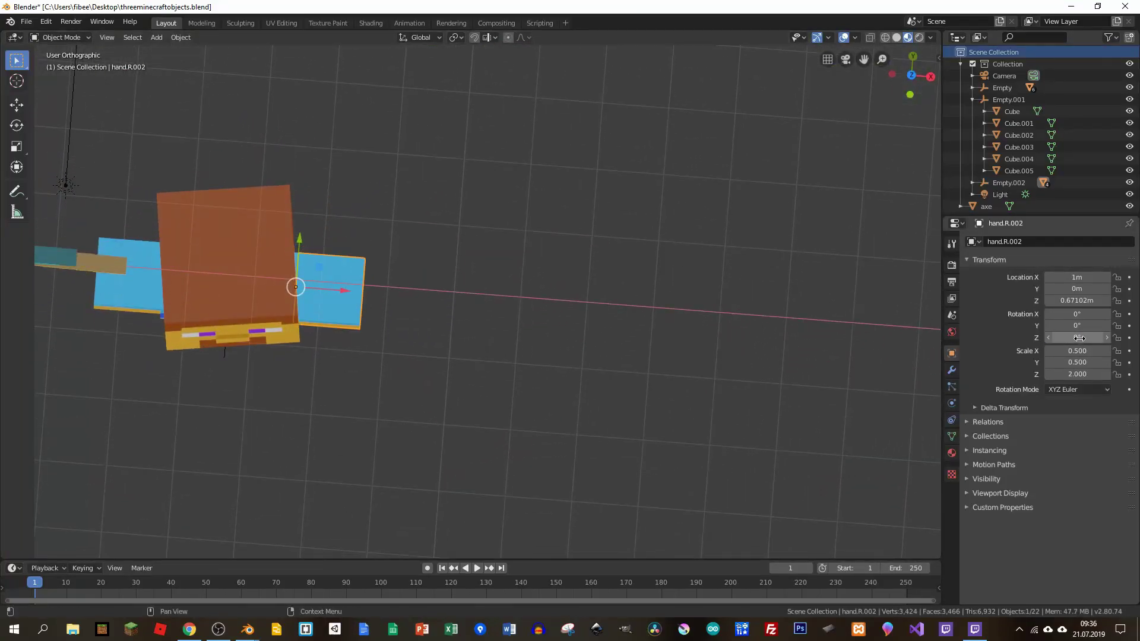
mouse_move(404, 234)
middle_mouse_down()
mouse_move(272, 262)
mouse_move(319, 292)
middle_mouse_up()
key("KP_1")
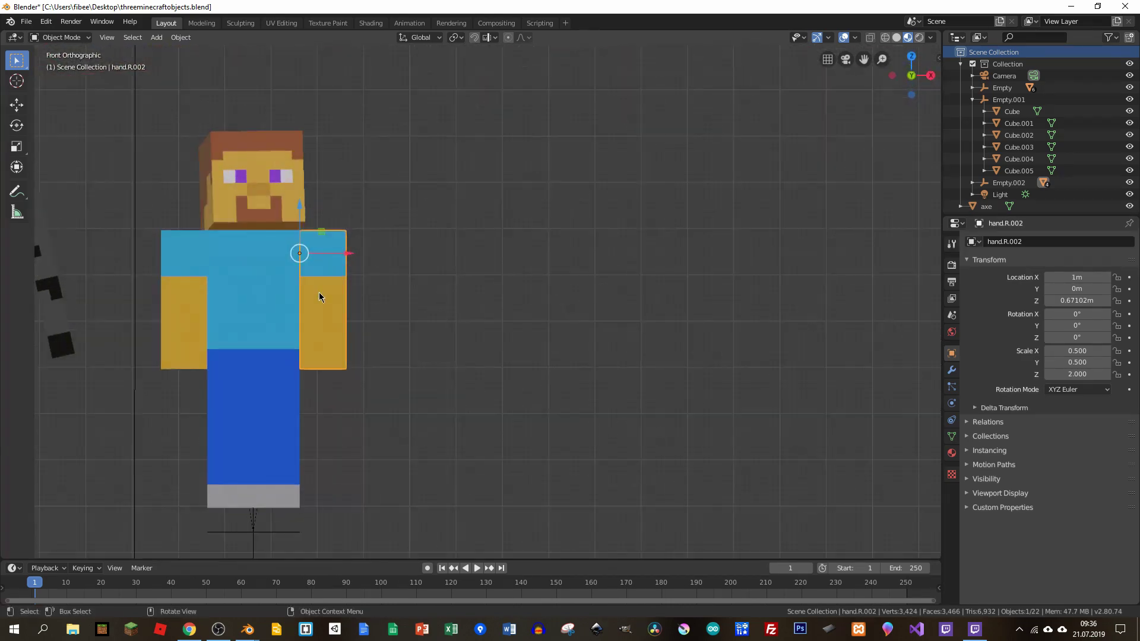
scroll(359, 279, "down", 5)
Move the pickaxe down beside Steve, then shift it 1.2 m left along X
left_click(191, 126)
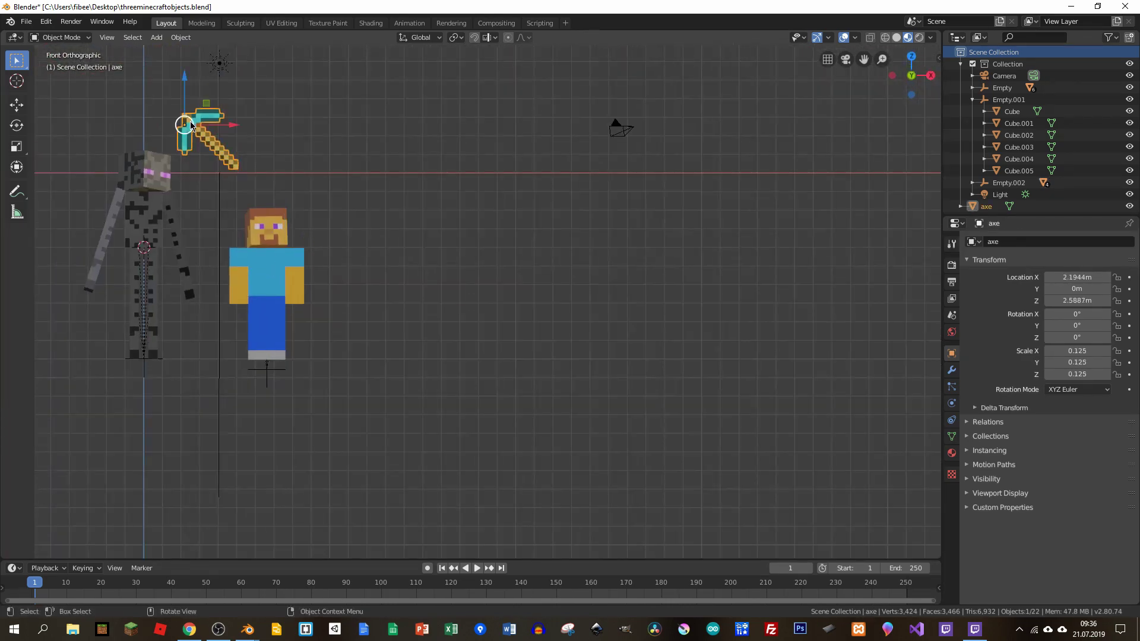
key("g")
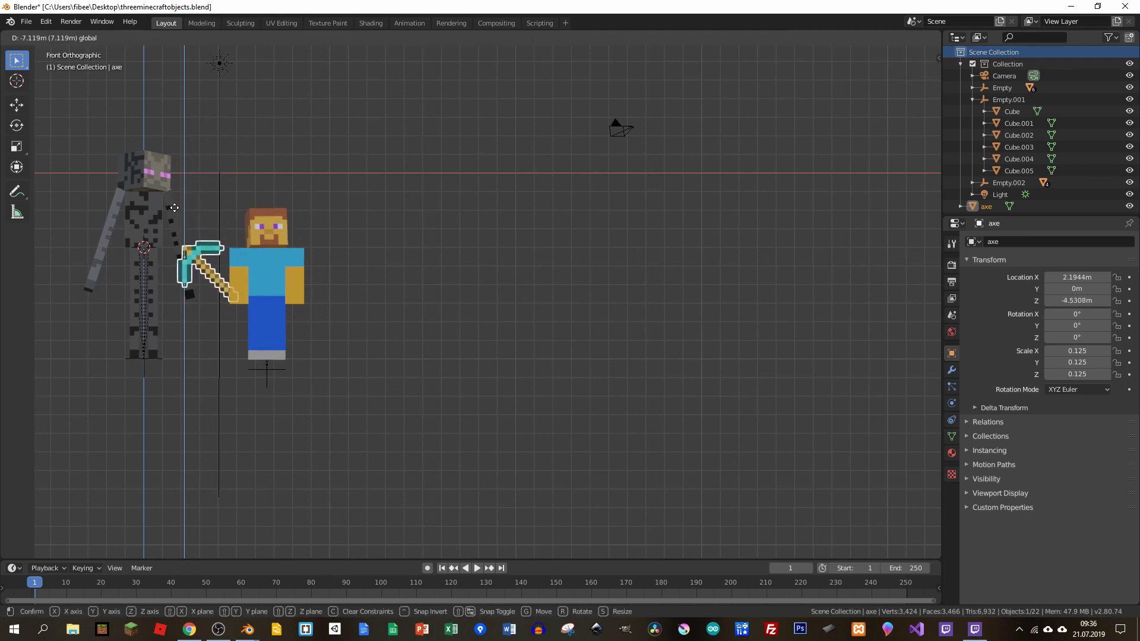
left_click(174, 208)
scroll(366, 317, "up", 5)
middle_click_drag(356, 314, 365, 318)
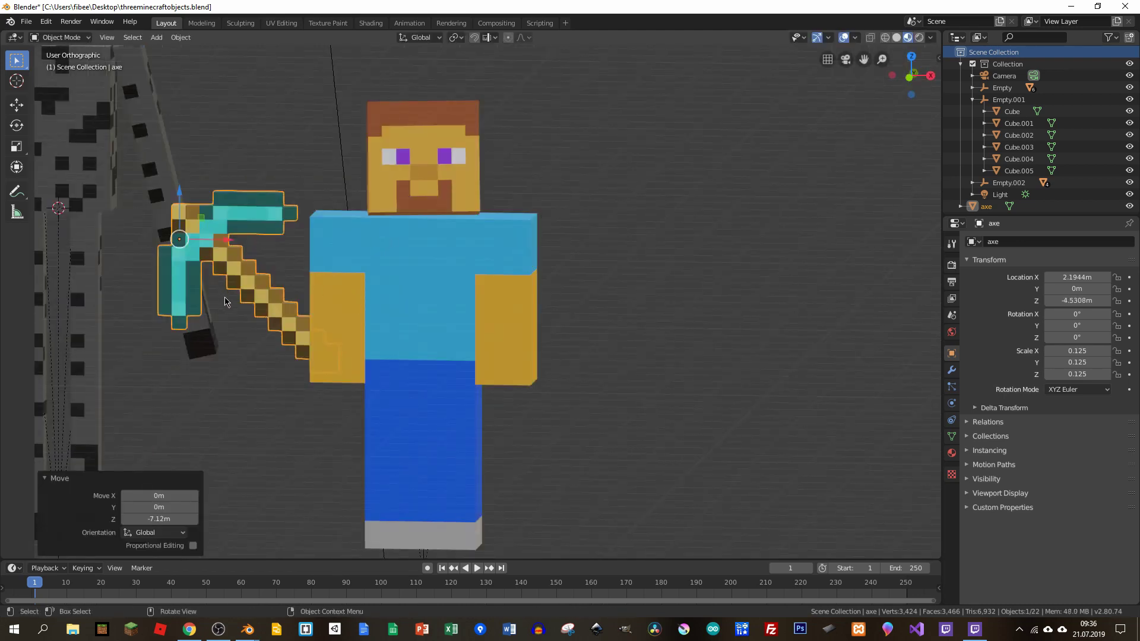
key("g")
key("x")
left_click(102, 243)
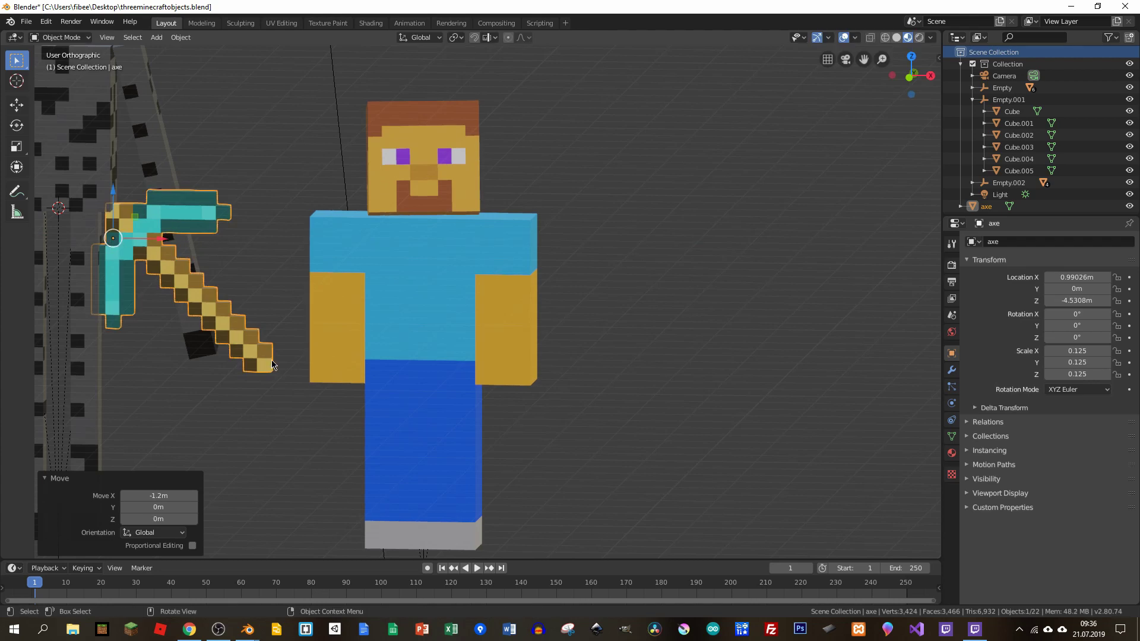
In Edit Mode, use face select to pick the face at the handle's end
key("Tab")
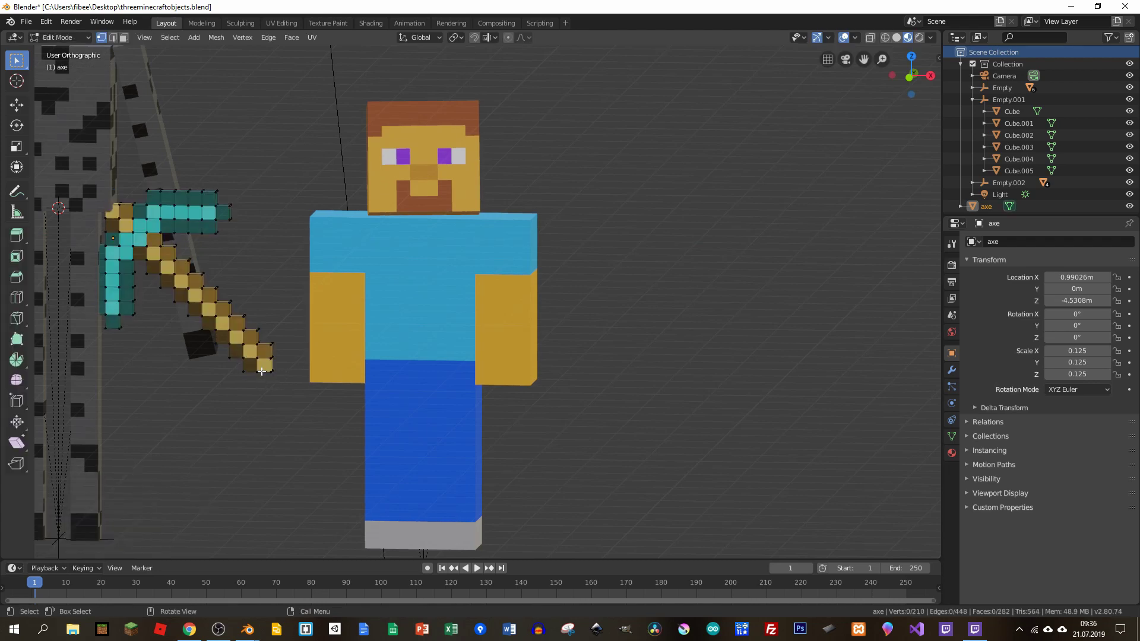
scroll(259, 379, "up", 4)
scroll(293, 364, "up", 5)
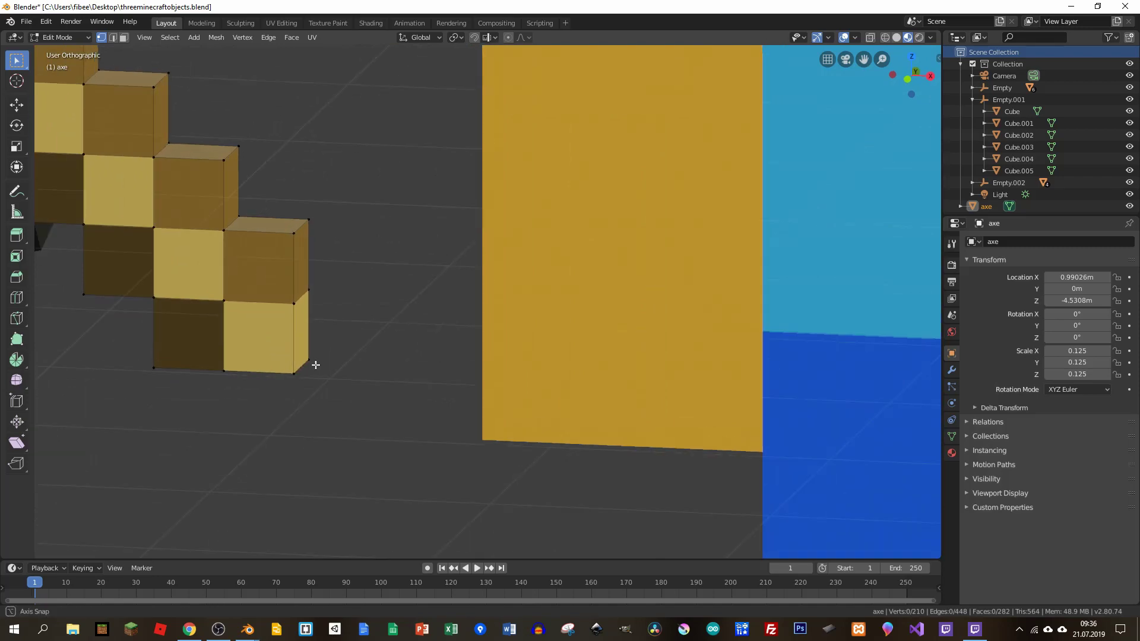
middle_click_drag(313, 364, 98, 173)
left_click(123, 38)
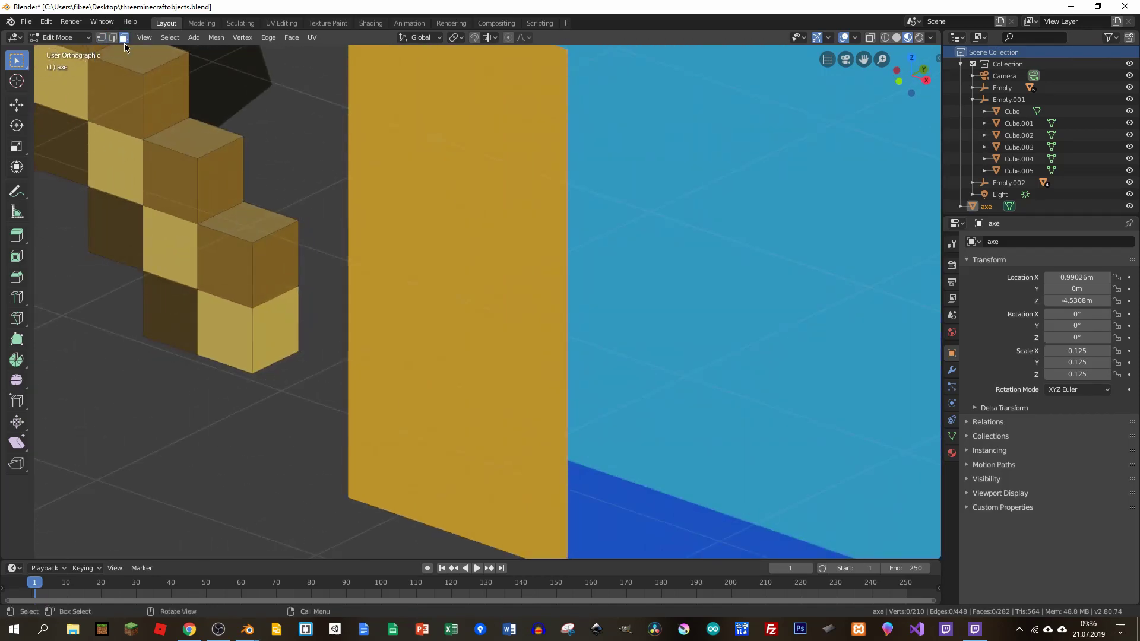
left_click(232, 331)
mouse_move(231, 331)
middle_mouse_down()
mouse_move(190, 335)
mouse_move(326, 331)
mouse_move(354, 316)
mouse_move(341, 305)
mouse_move(258, 352)
mouse_move(272, 344)
mouse_move(267, 380)
mouse_move(224, 407)
mouse_move(229, 468)
mouse_move(279, 405)
mouse_move(223, 322)
middle_mouse_up()
scroll(243, 348, "down", 5)
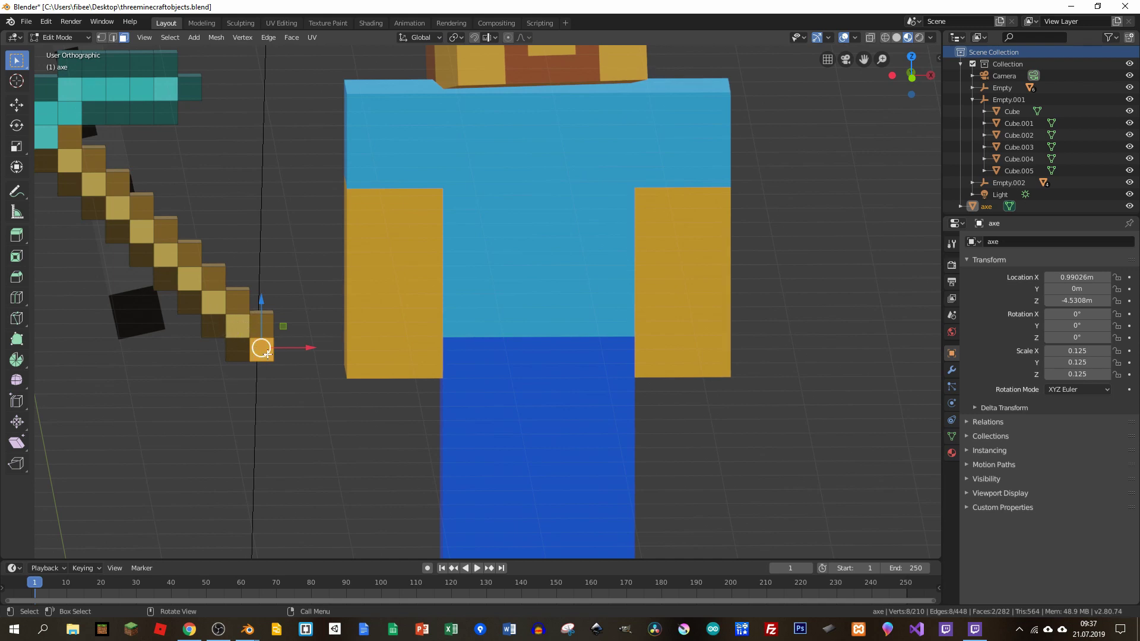
left_click(237, 329)
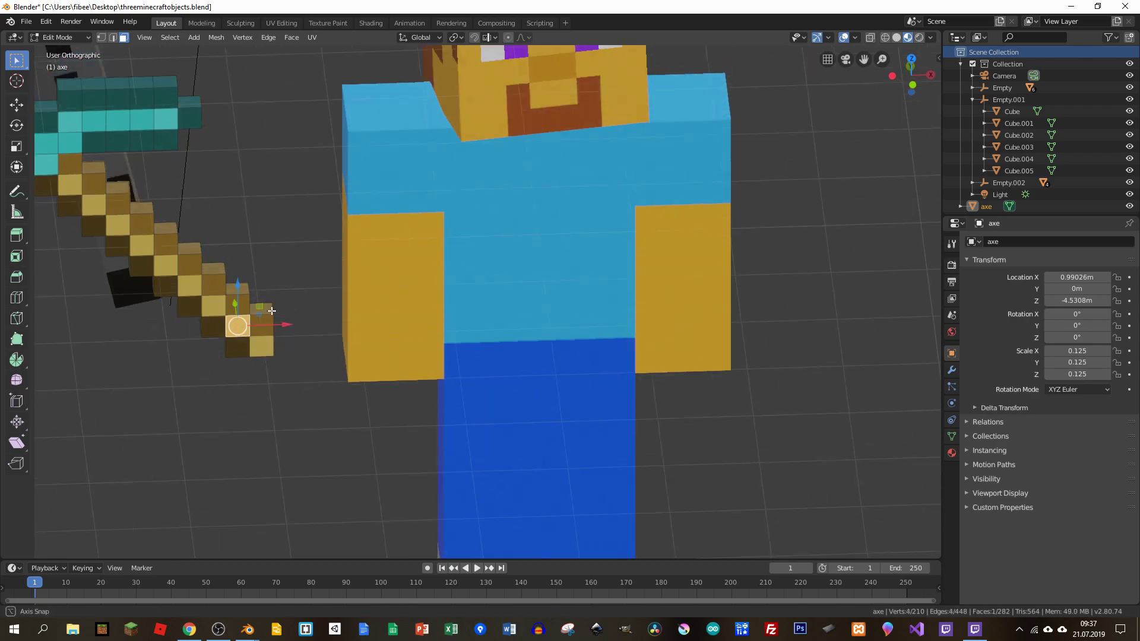
Add a second end-block face and snap the 3D cursor to the selected faces
mouse_move(237, 328)
middle_mouse_down()
mouse_move(365, 393)
mouse_move(550, 265)
middle_mouse_up()
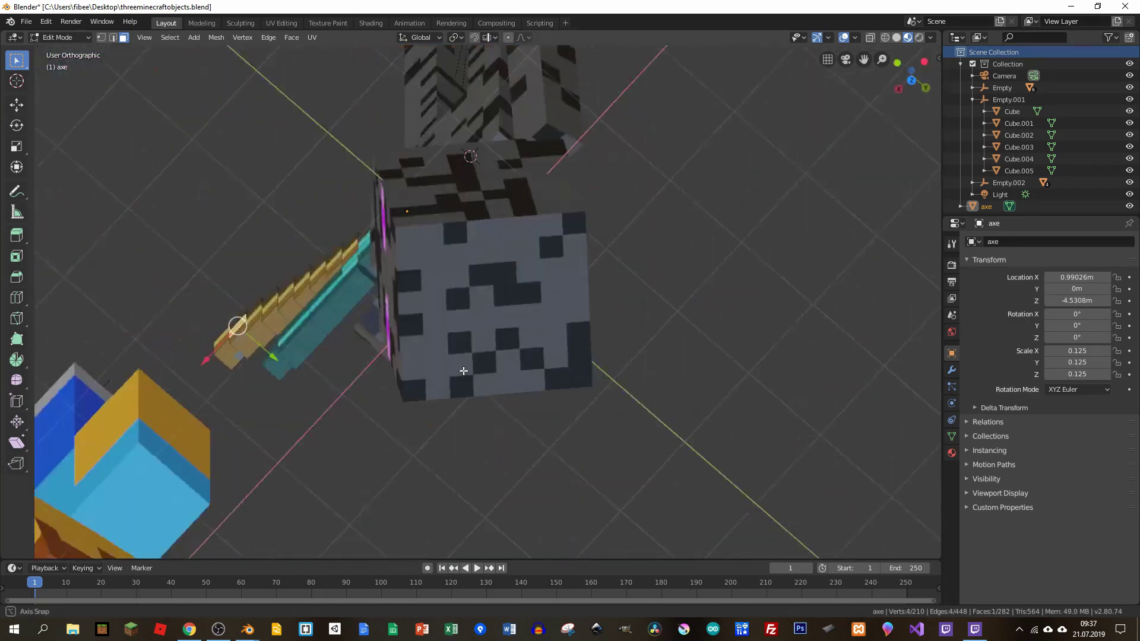
scroll(239, 345, "up", 5)
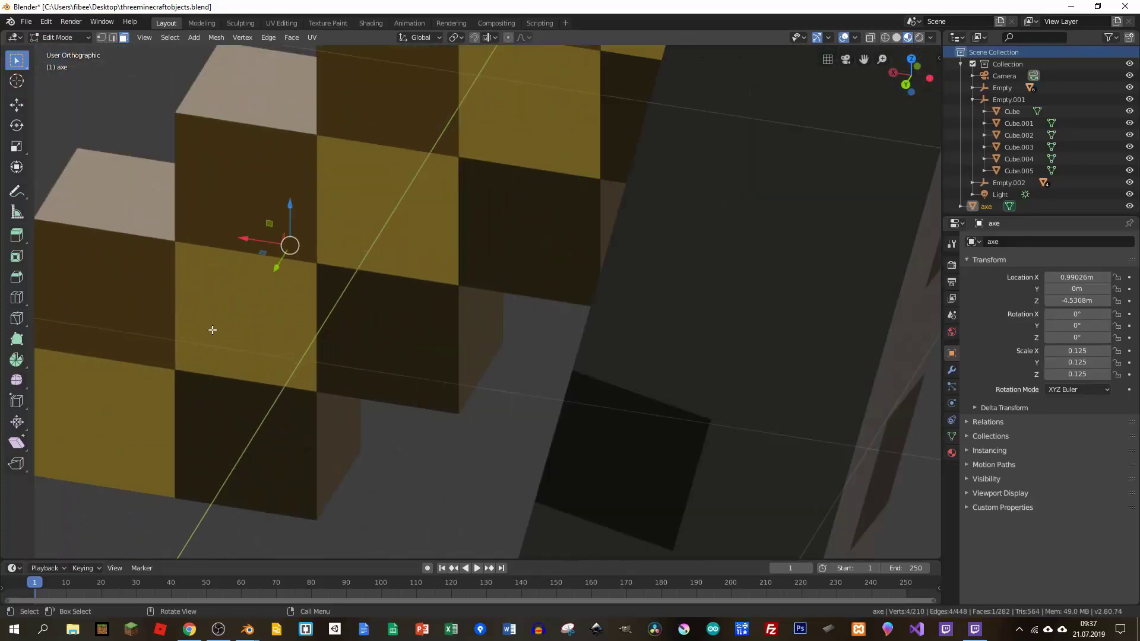
left_click(227, 318, "shift")
scroll(229, 318, "down", 4)
scroll(229, 318, "up", 4)
mouse_move(229, 318)
middle_mouse_down()
mouse_move(257, 350)
mouse_move(392, 309)
middle_mouse_up()
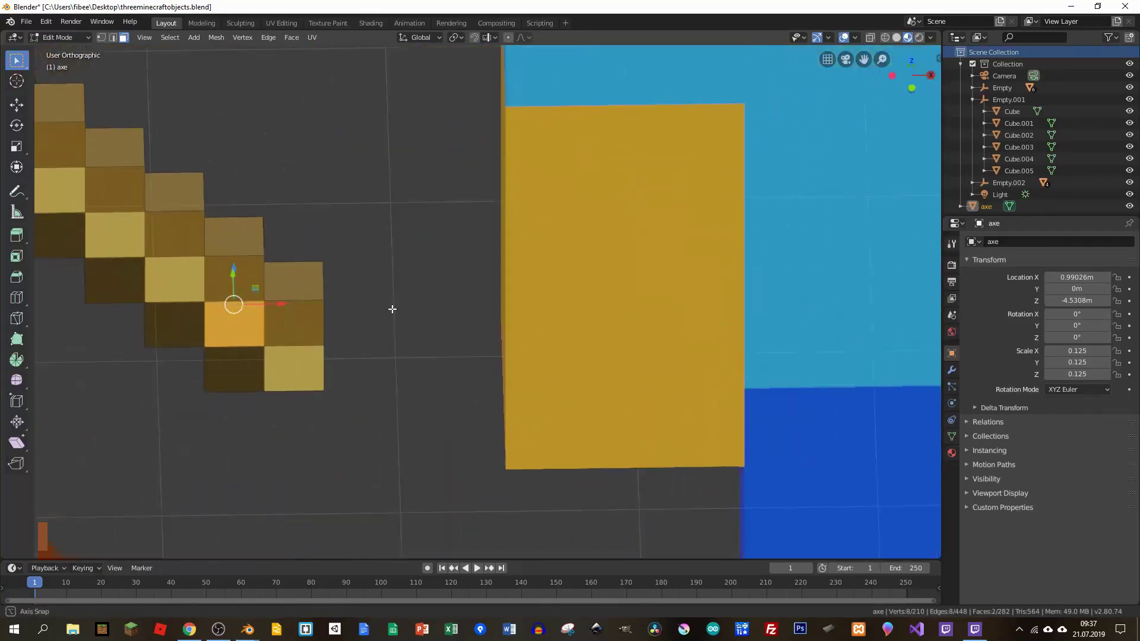
scroll(309, 297, "down", 3)
scroll(297, 291, "up", 3)
key("shift+s")
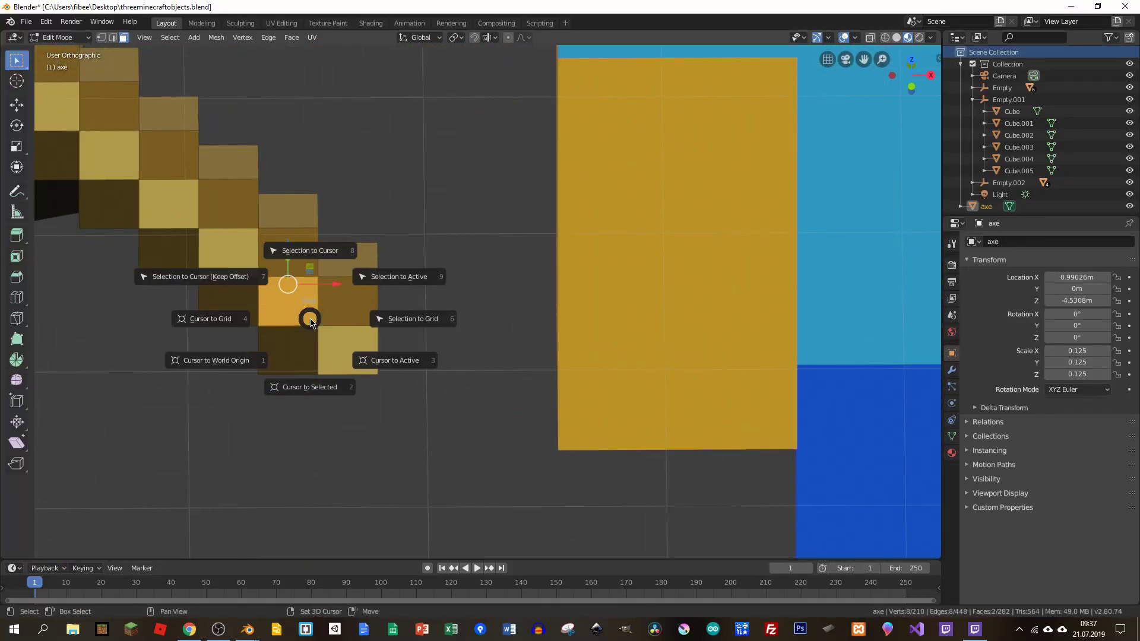
left_click(299, 381)
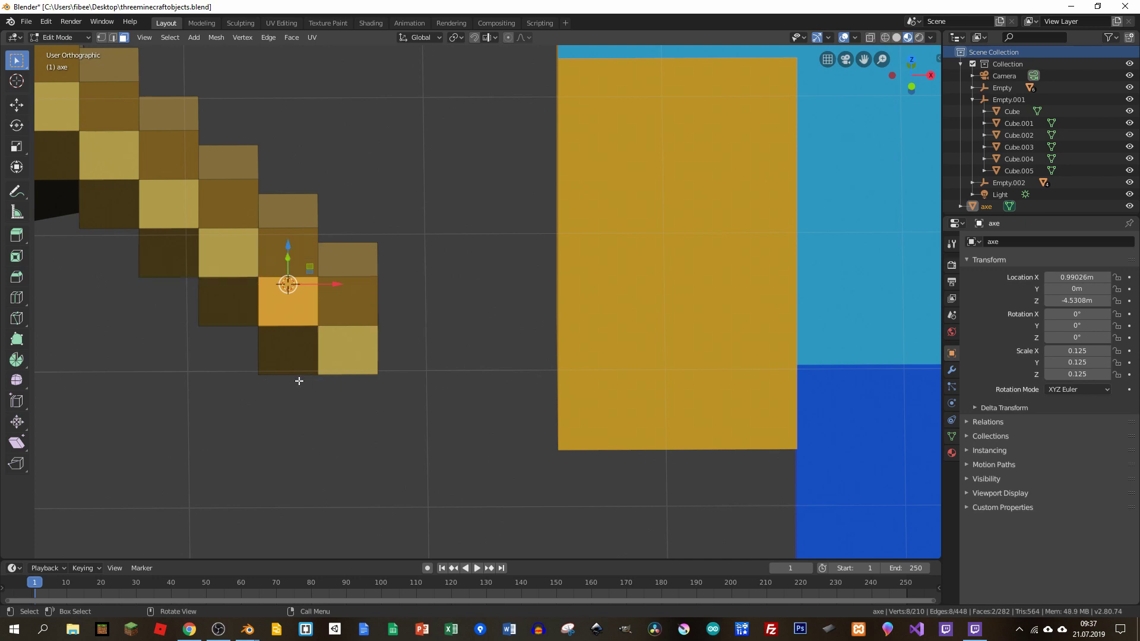
Set the pickaxe's origin to the 3D cursor and test-rotate around the new pivot
key("Tab")
scroll(341, 292, "down", 3)
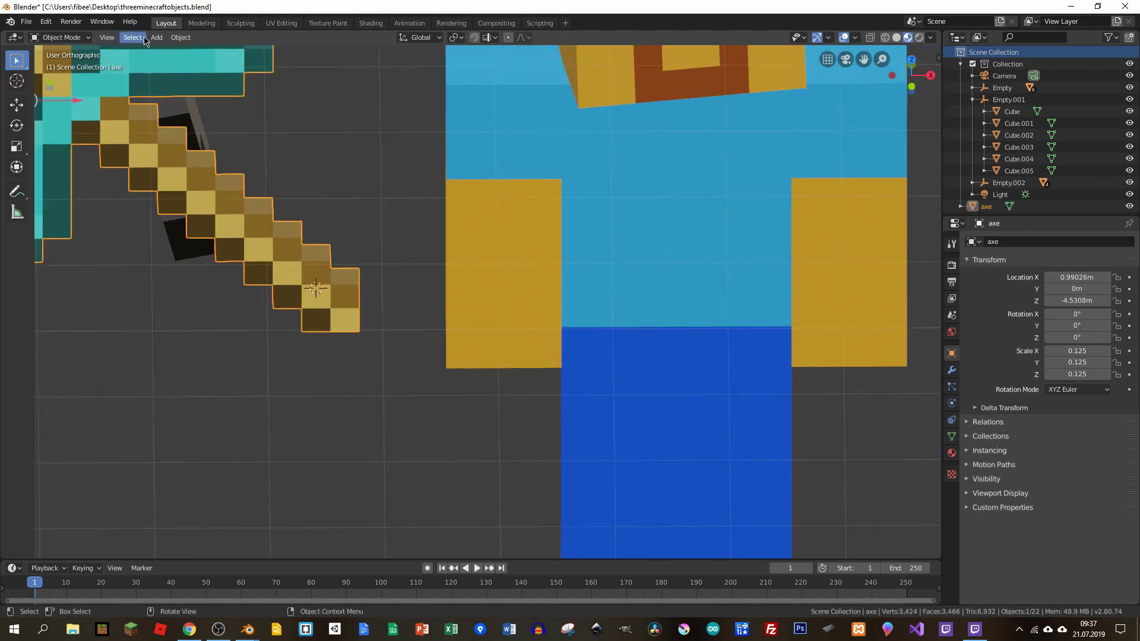
left_click(179, 37)
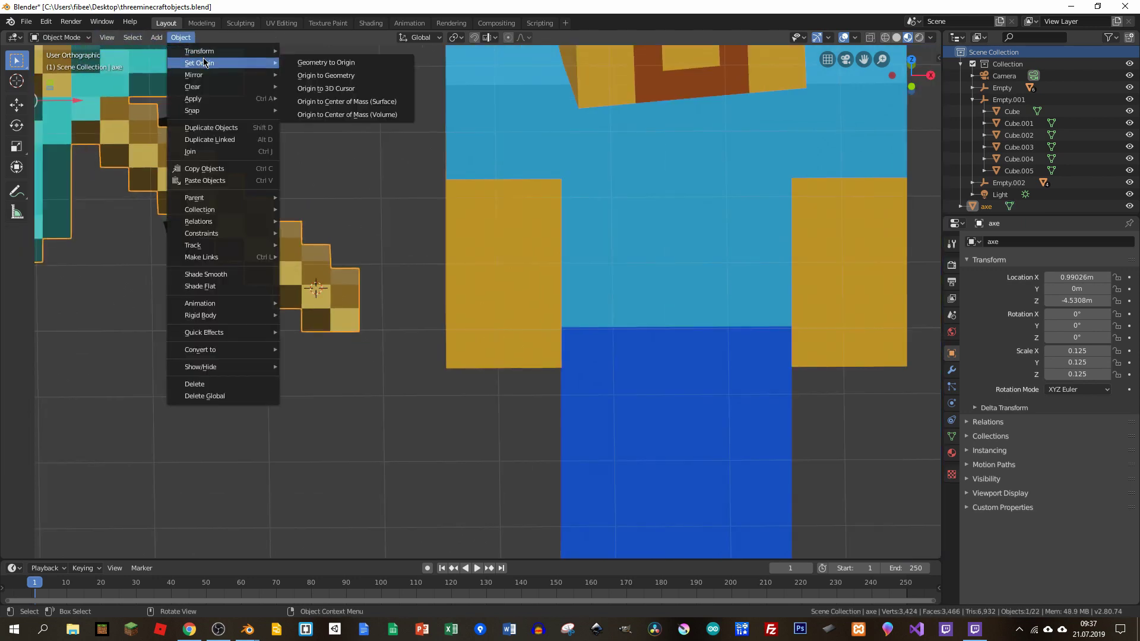
mouse_move(200, 62)
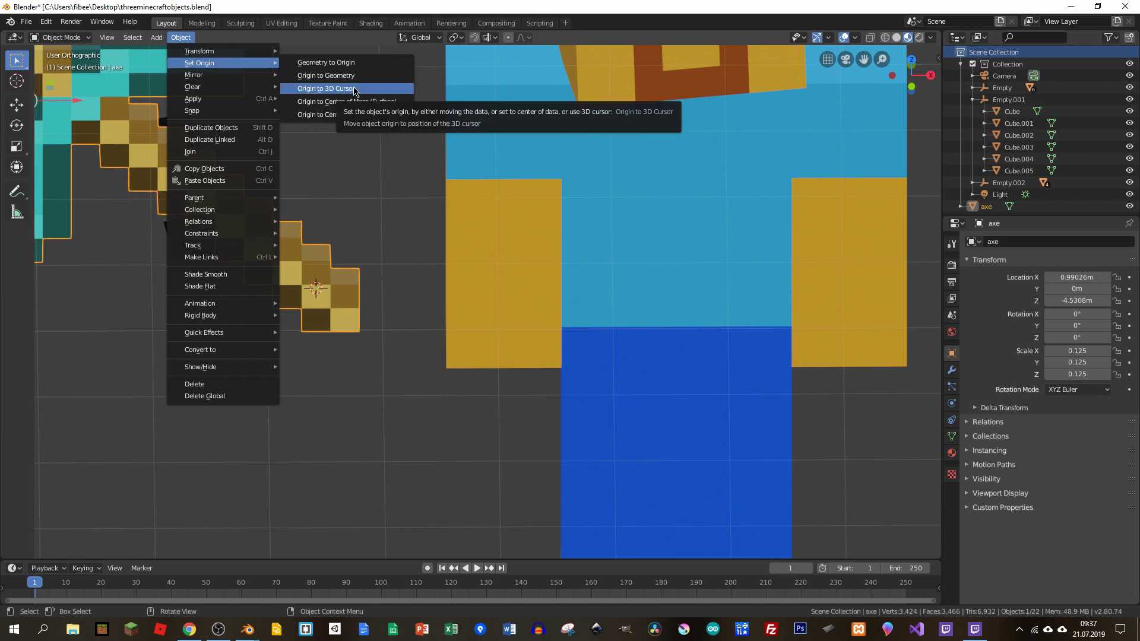
left_click(354, 91)
scroll(313, 242, "down", 6)
scroll(332, 215, "up", 3)
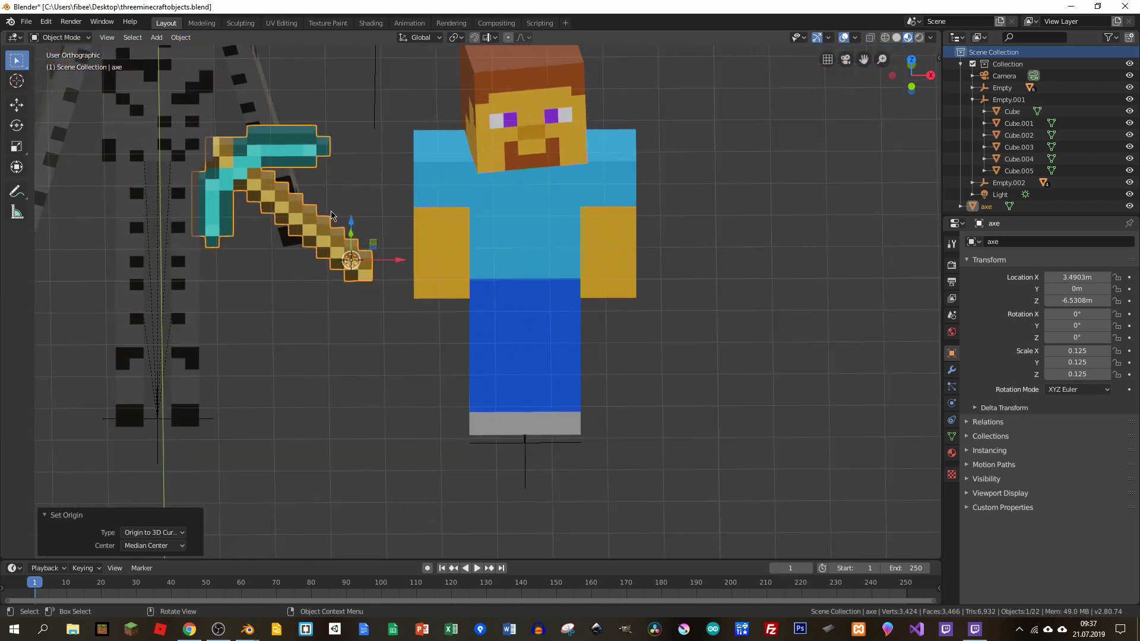
key("r")
key("r")
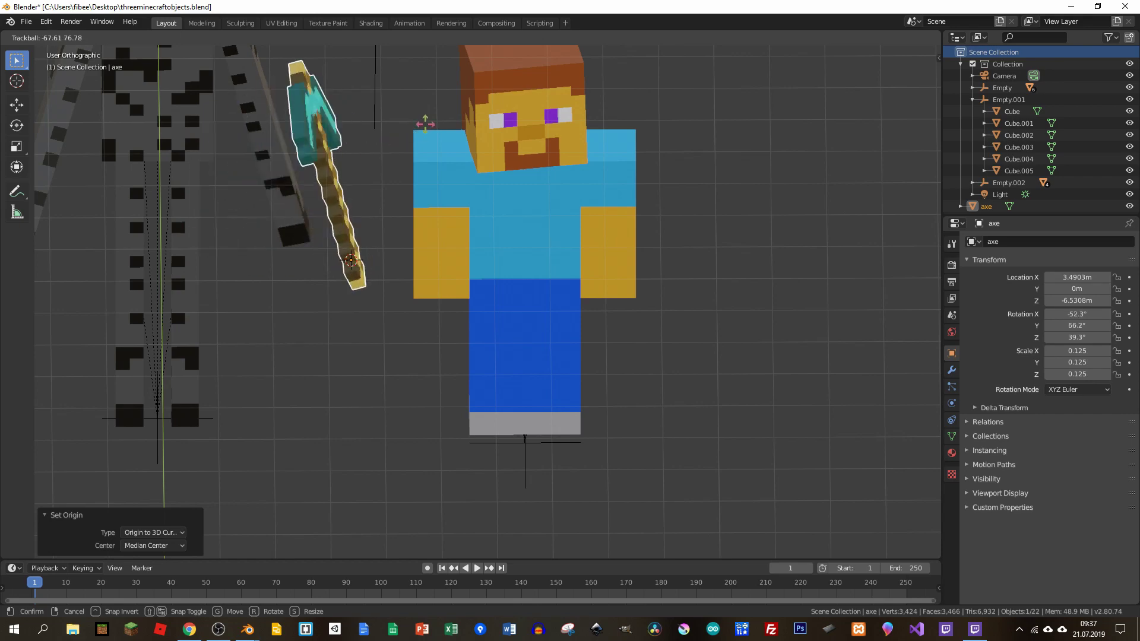
key("Escape")
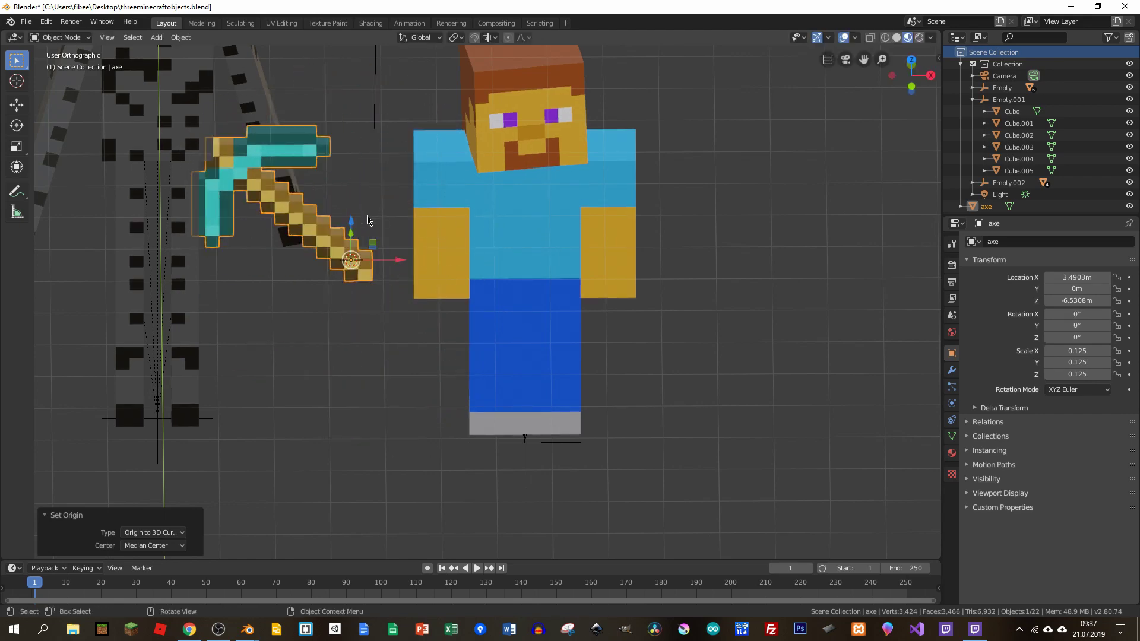
scroll(366, 230, "down", 6)
key("KP_1")
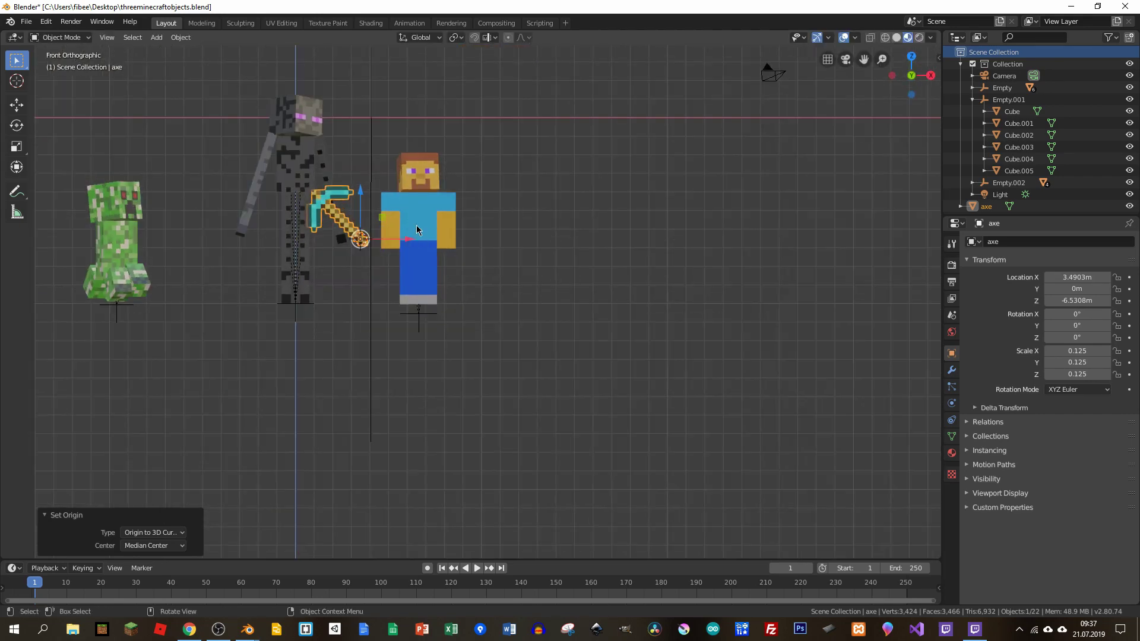
Slide the pickaxe along X to Steve's left hand
scroll(379, 232, "up", 4)
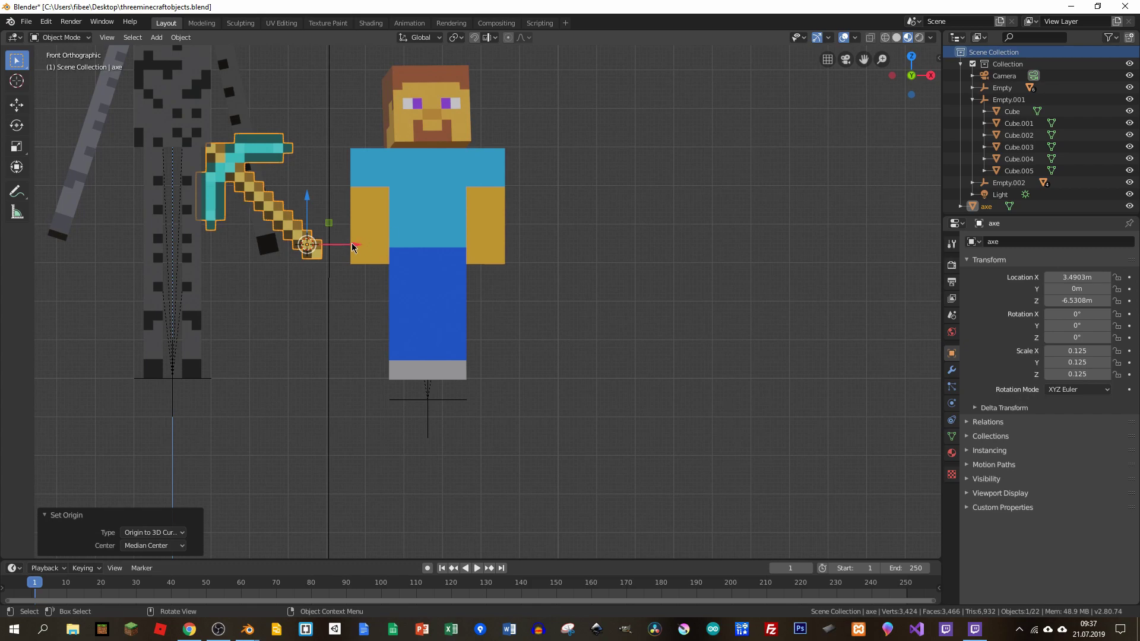
key("g")
key("x")
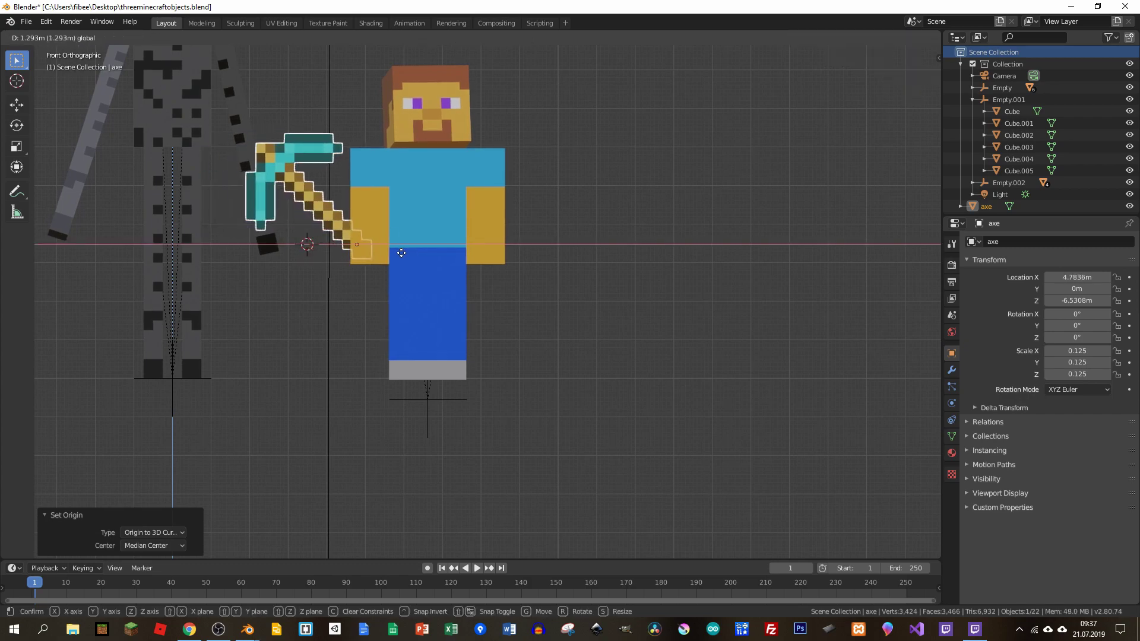
left_click(395, 253)
mouse_move(395, 253)
middle_mouse_down()
mouse_move(499, 206)
mouse_move(324, 237)
middle_mouse_up()
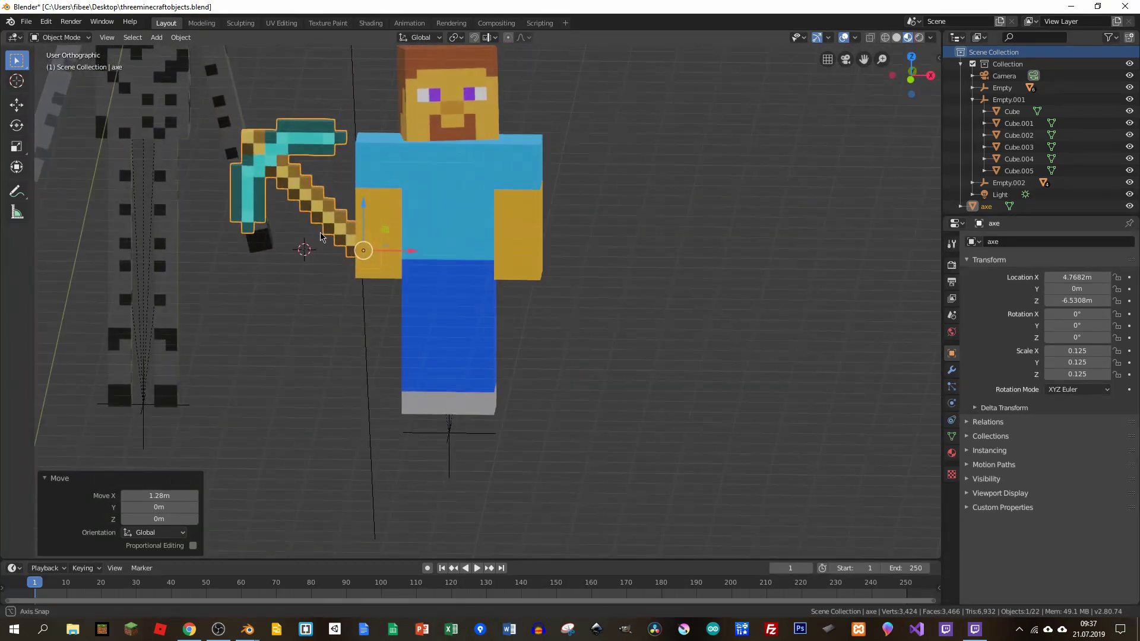
key("KP_1")
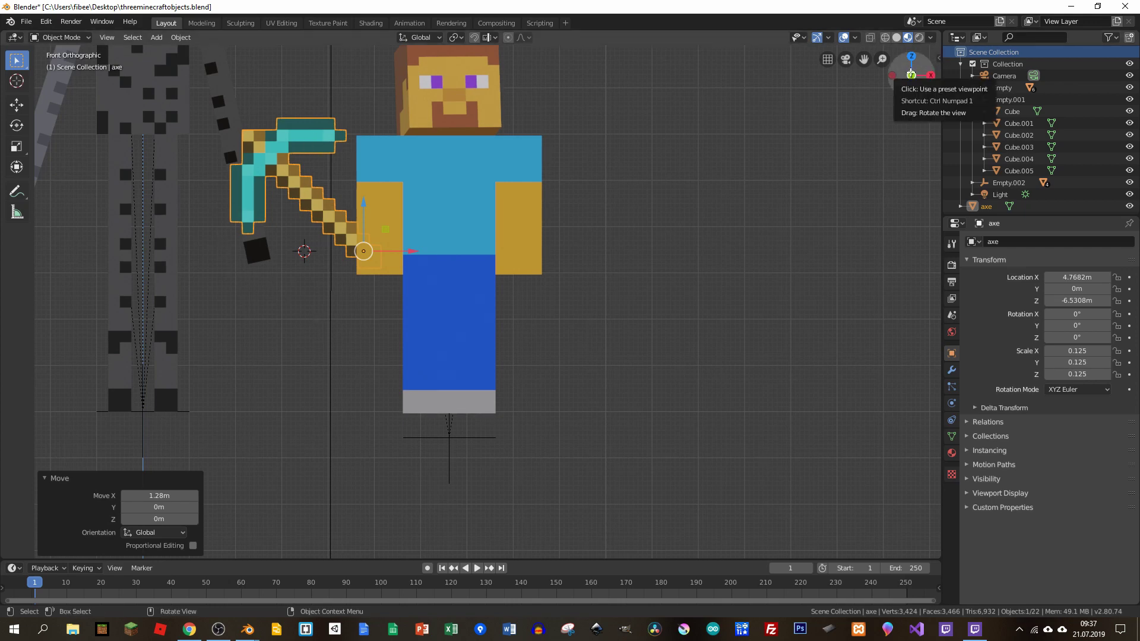
Rotate the pickaxe to -113° on Y, nudge it into the hand, and save the file
key("r")
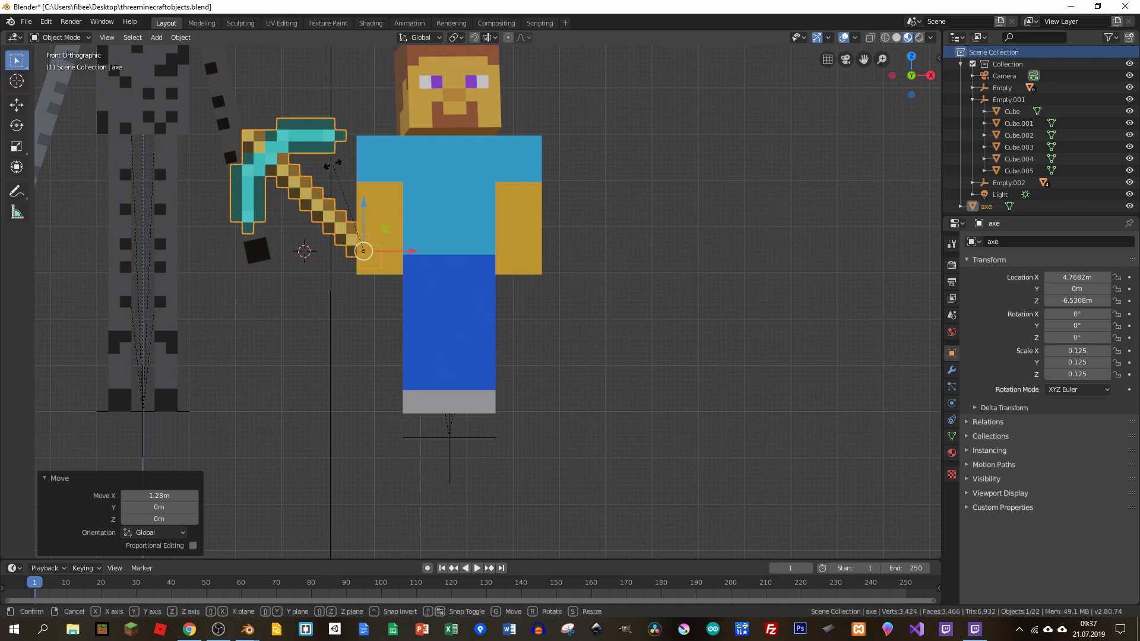
key("y")
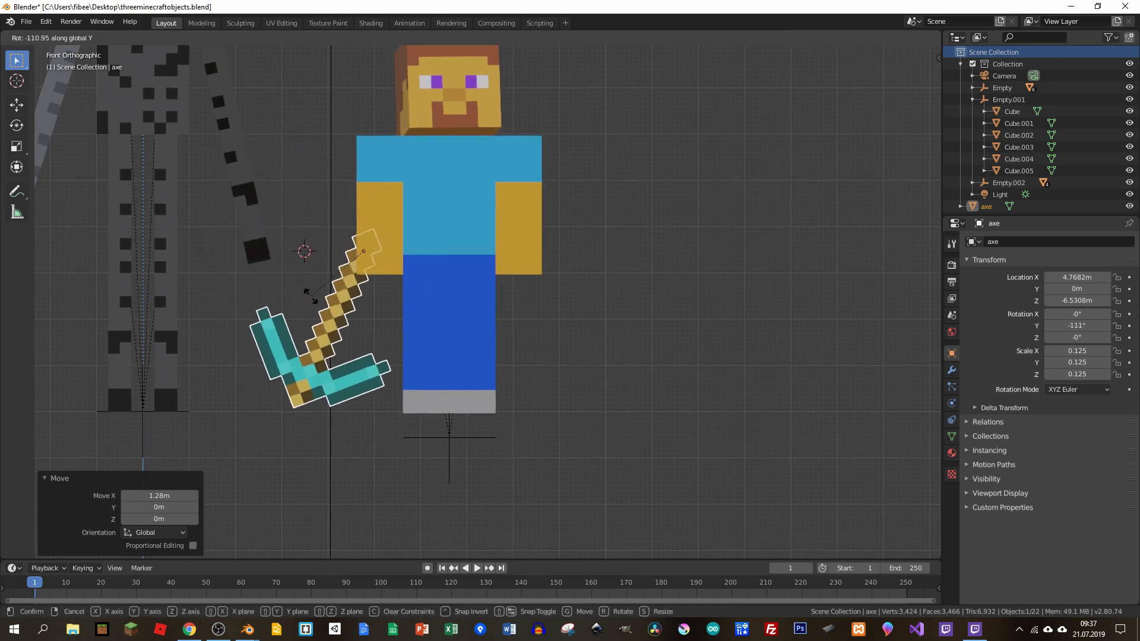
left_click(313, 304)
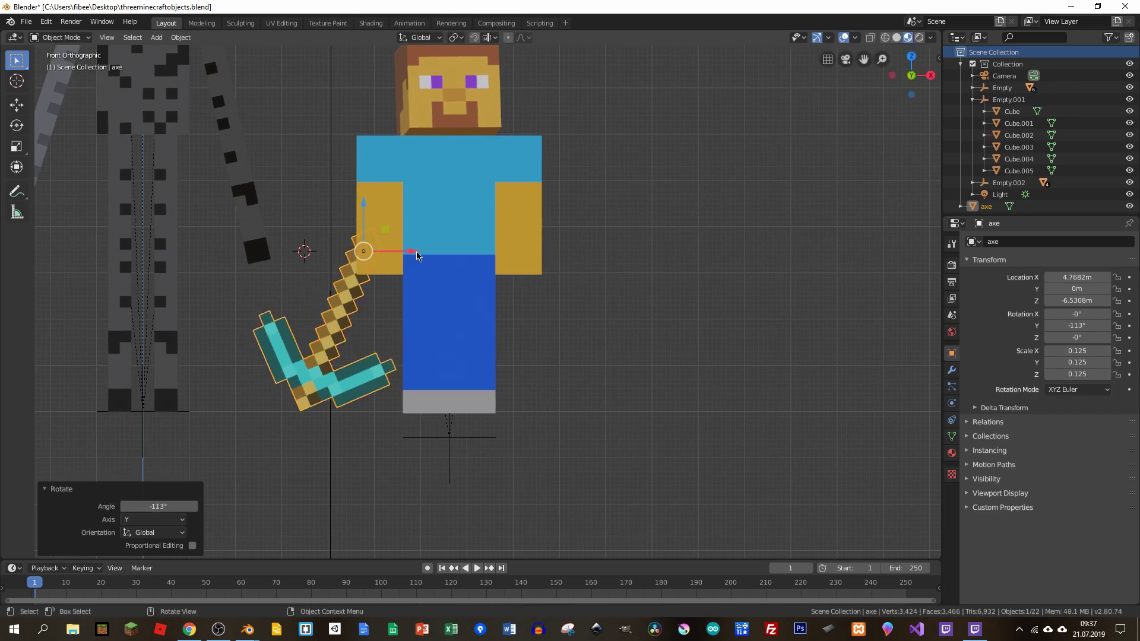
left_click_drag(417, 256, 424, 255)
mouse_move(492, 243)
middle_mouse_down()
mouse_move(496, 289)
mouse_move(600, 275)
mouse_move(425, 249)
mouse_move(470, 254)
mouse_move(451, 259)
middle_mouse_up()
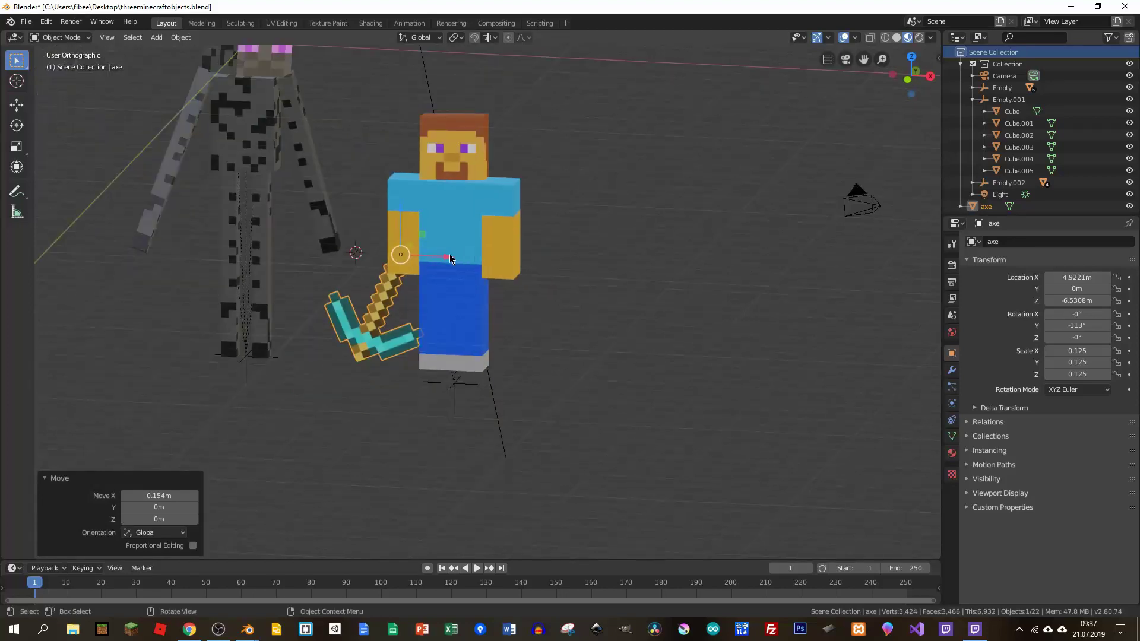
key("ctrl+s")
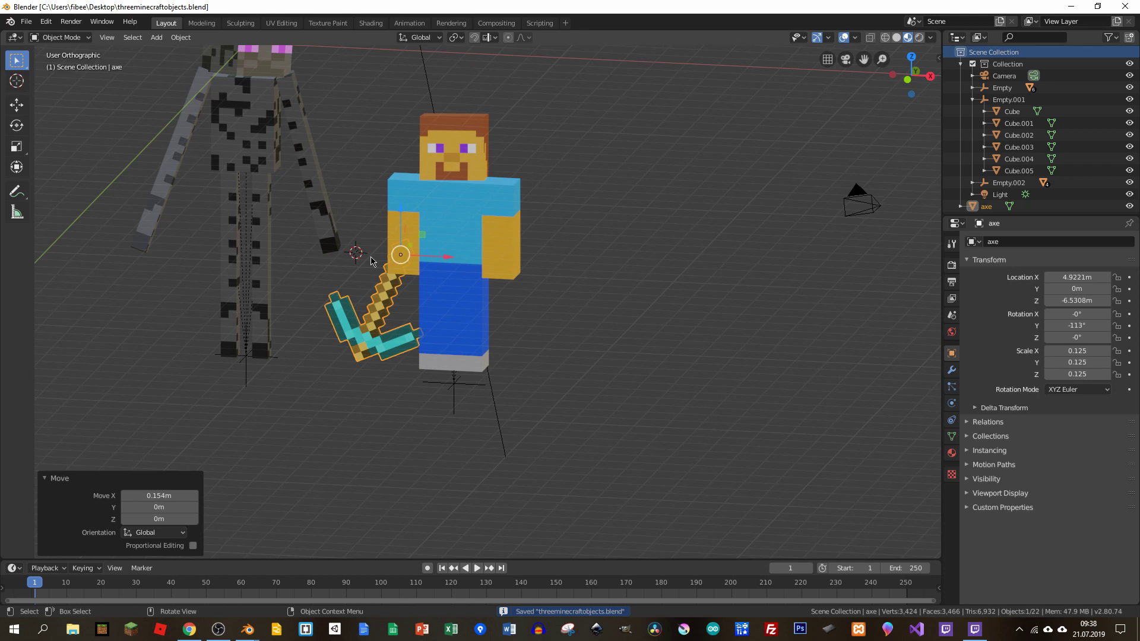
middle_click_drag(372, 262, 399, 268)
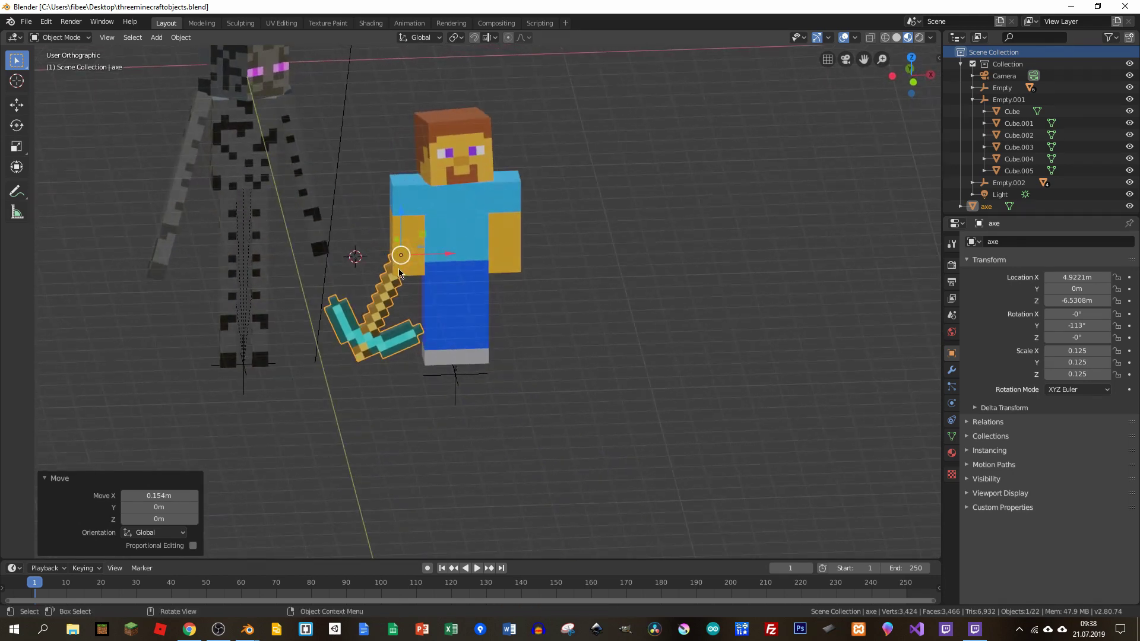
left_click(373, 331)
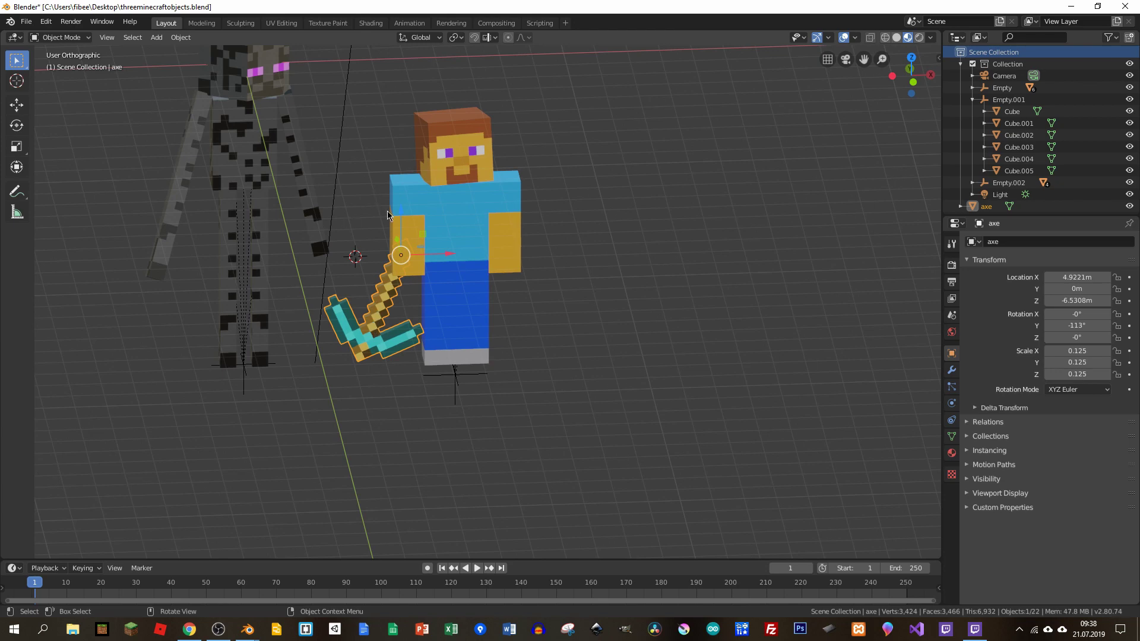
Parent the pickaxe to Steve's left arm with Ctrl+P > Object
scroll(380, 282, "up", 5)
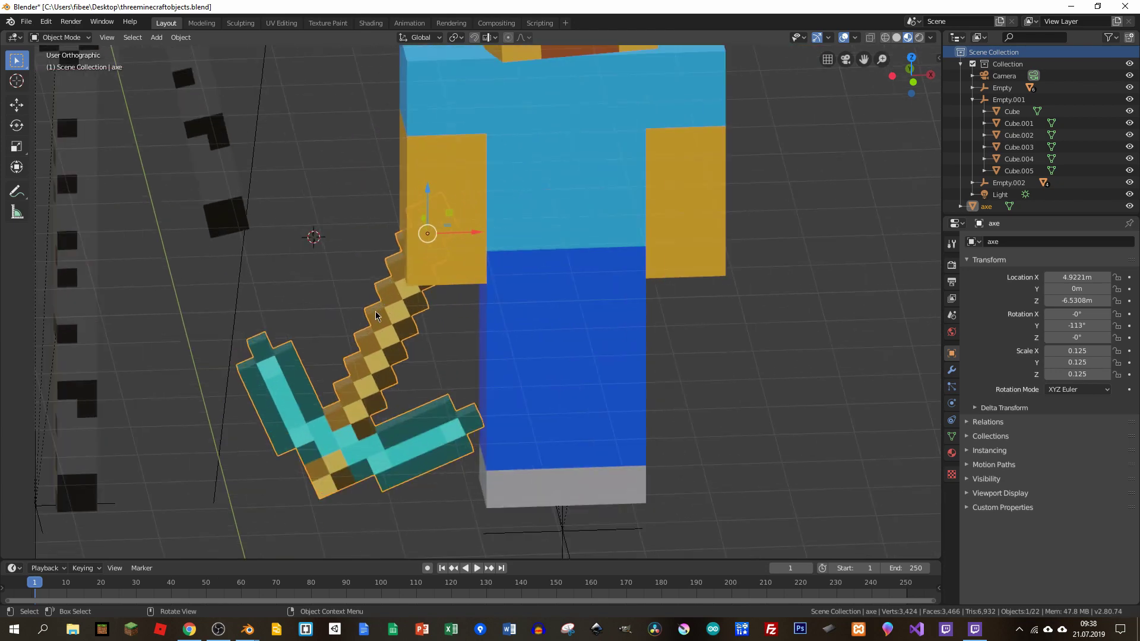
left_click(458, 274, "shift")
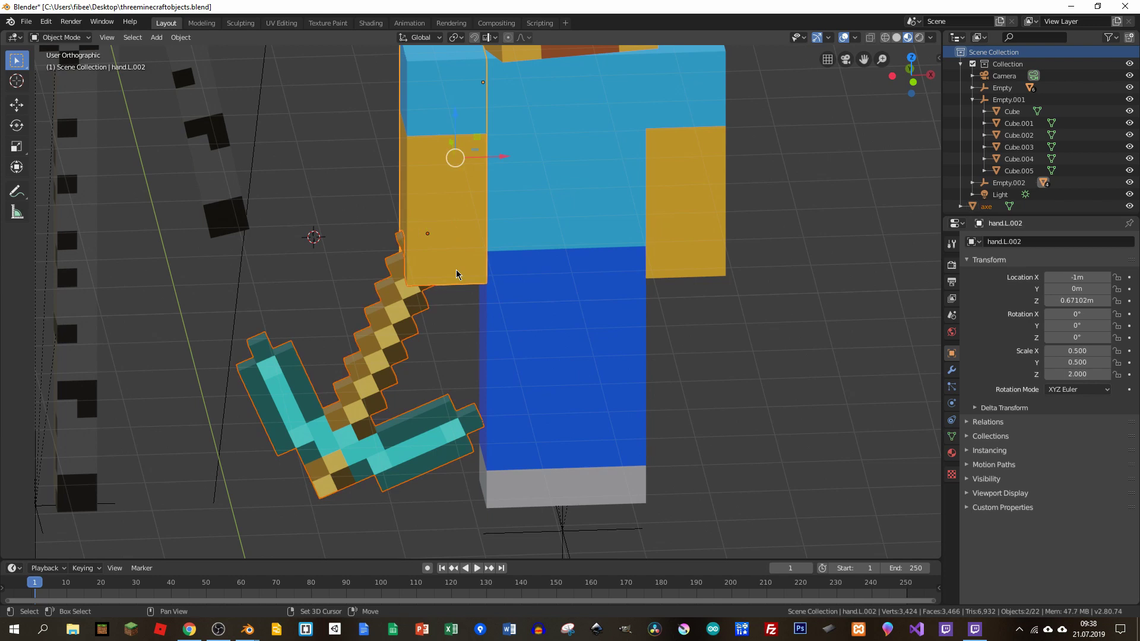
key("ctrl+p")
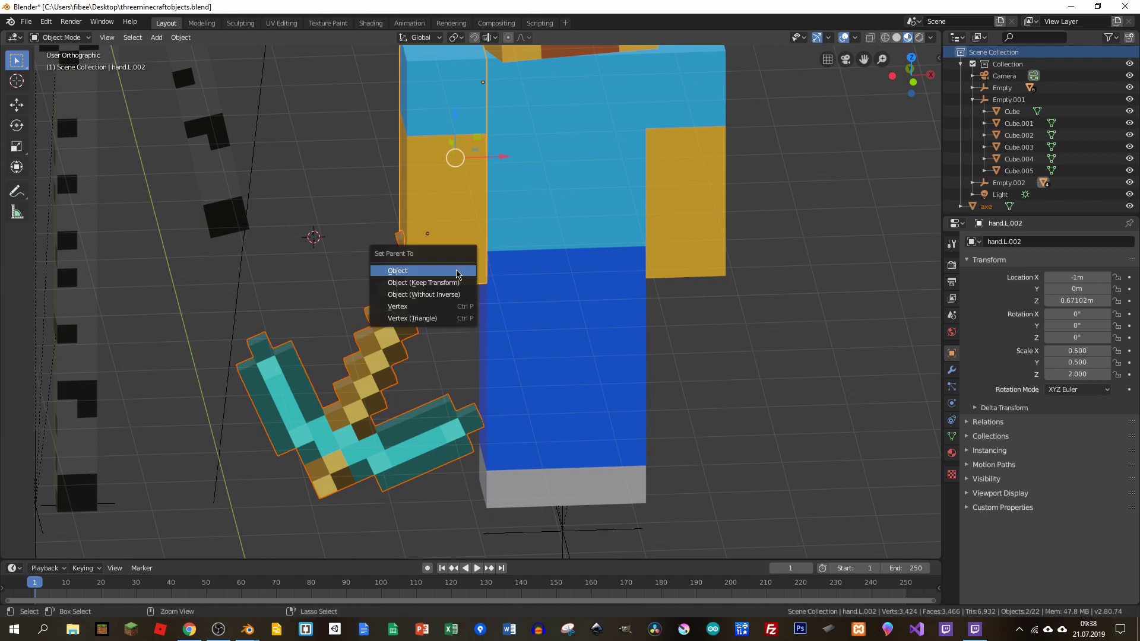
left_click(397, 272)
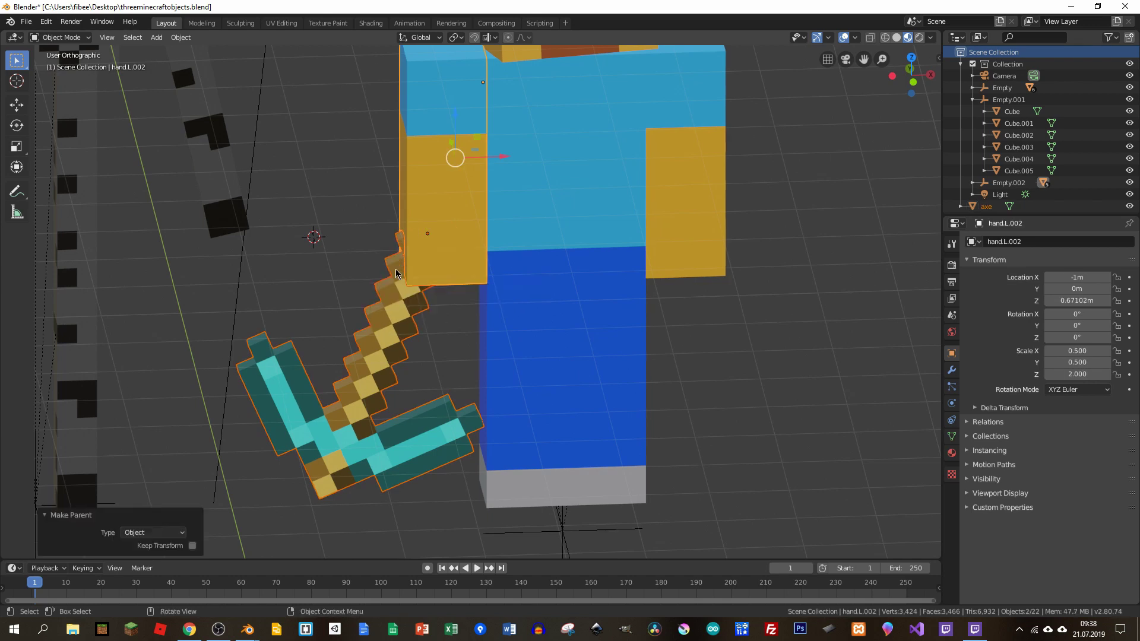
Raise Steve's left arm by rotating it around the Y axis
left_click(458, 244)
scroll(451, 238, "down", 2)
scroll(439, 232, "down", 2)
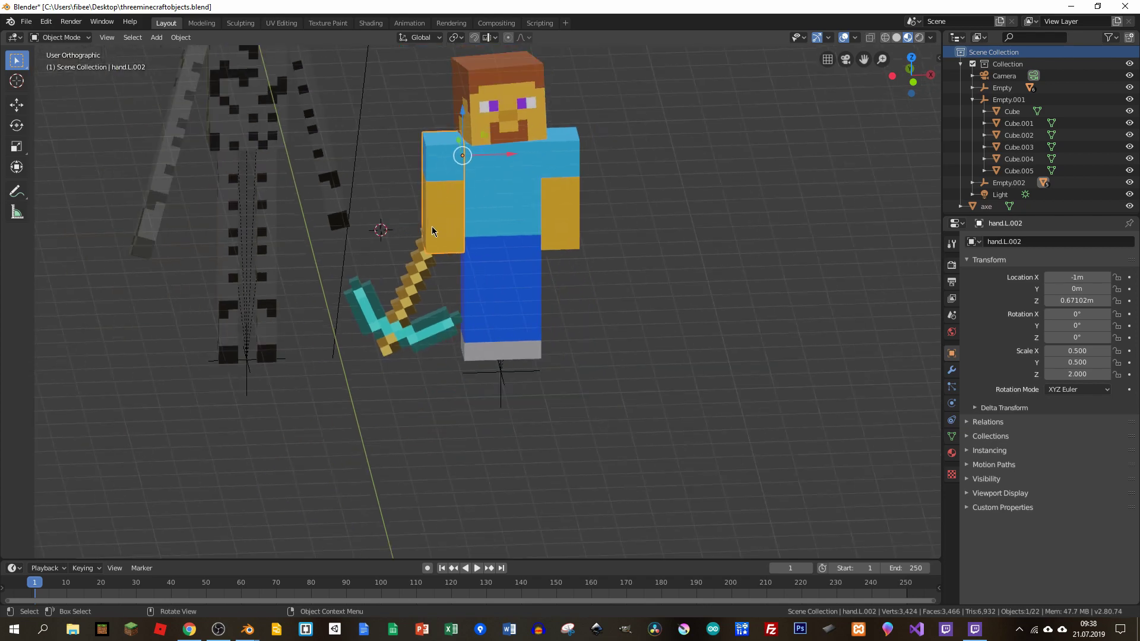
key("r")
key("y")
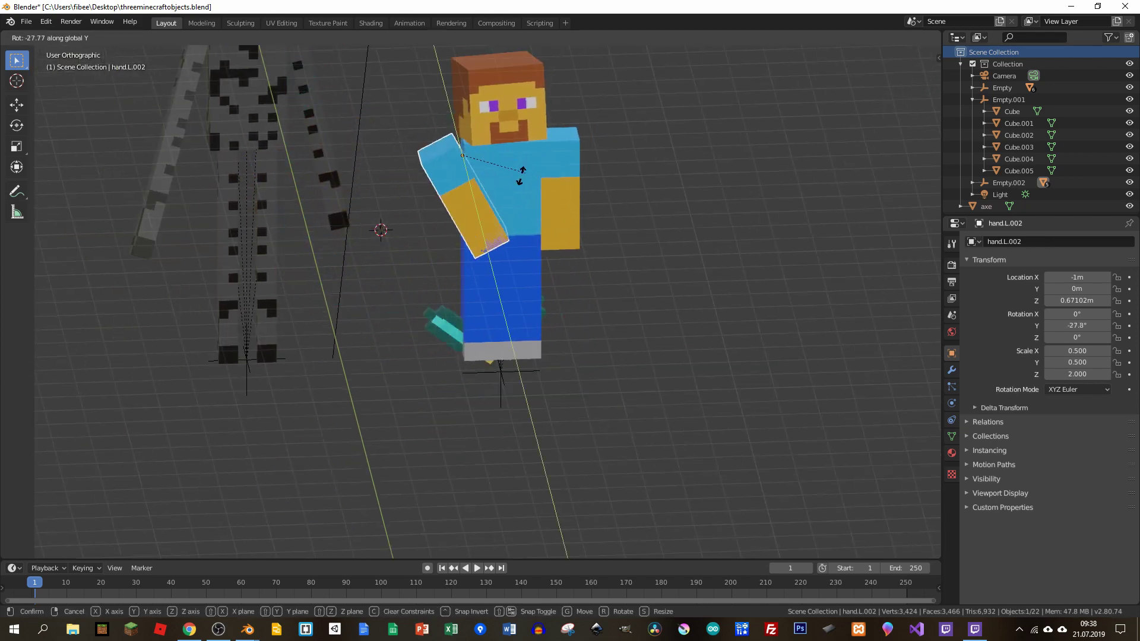
left_click(471, 217)
Tilt the pickaxe upward to -44.3° on Y, then select Steve's Empty.002 to move it
left_click(338, 240)
scroll(364, 235, "up", 2)
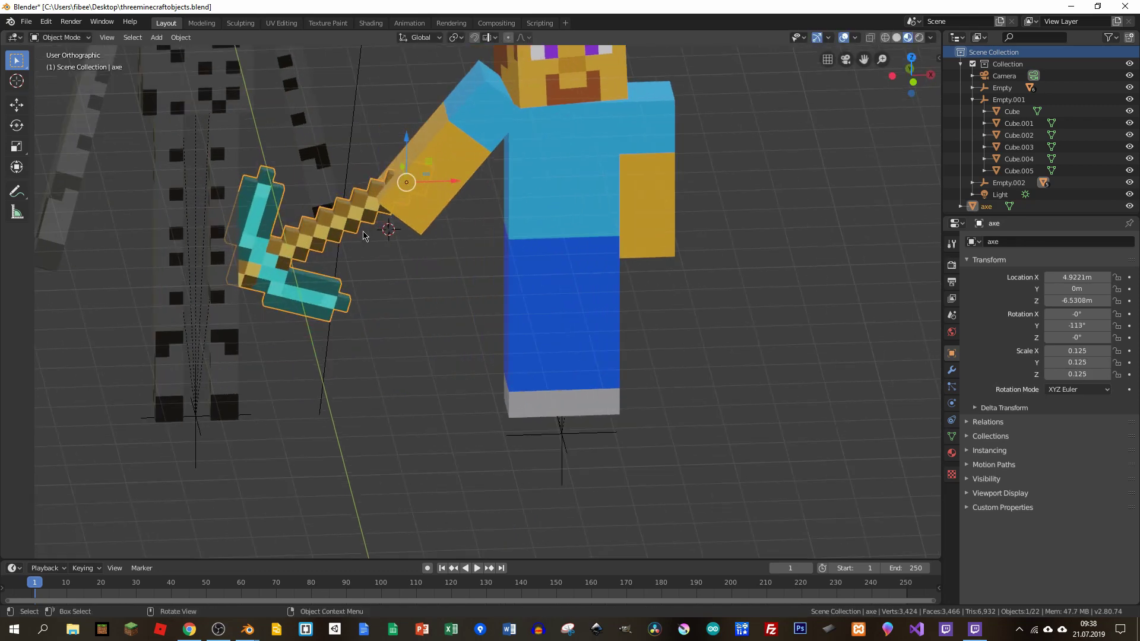
key("KP_1")
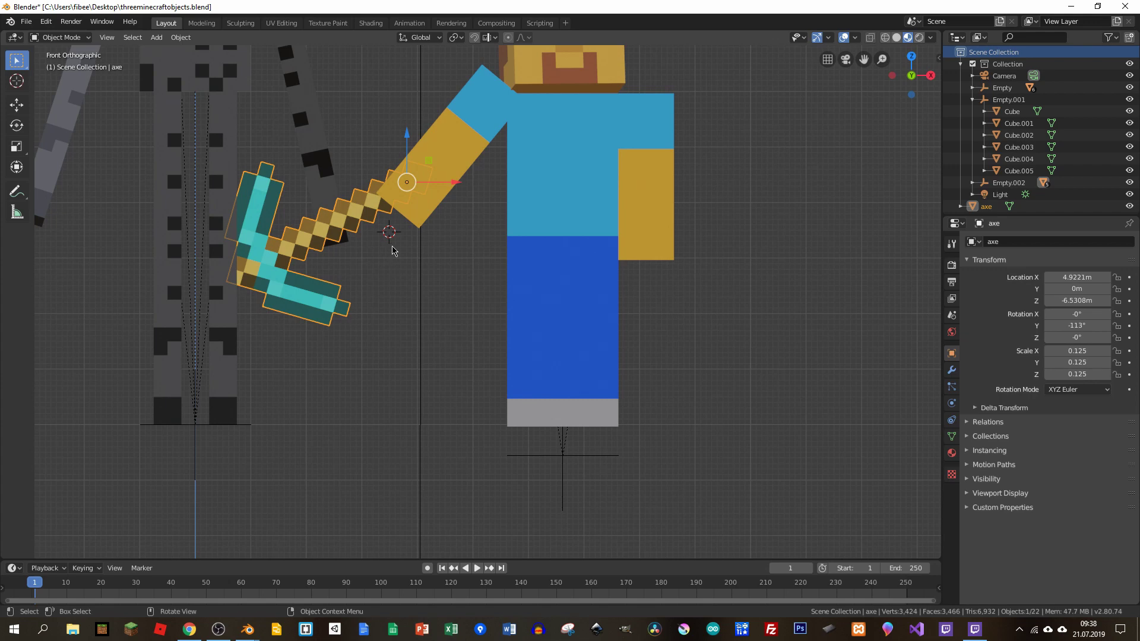
key("r")
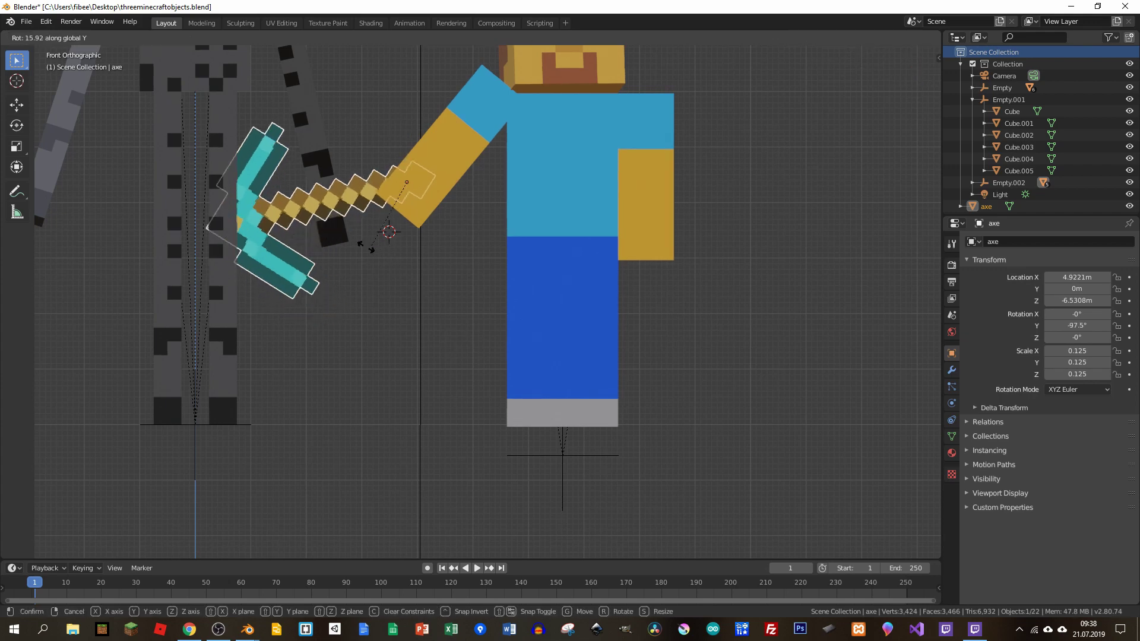
key("y")
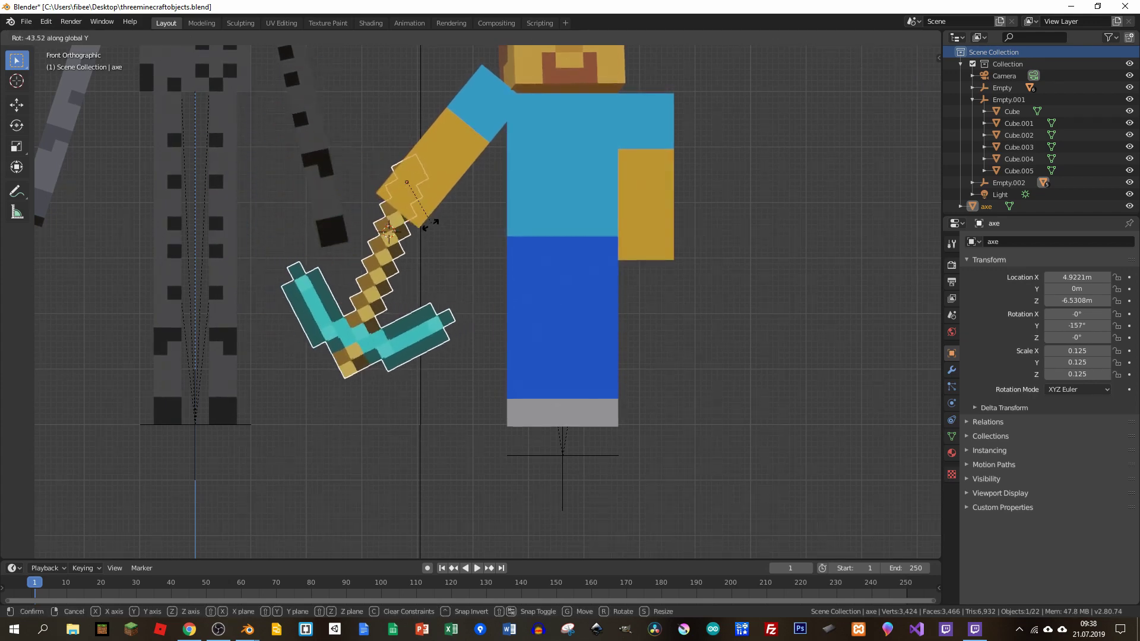
left_click(252, 227)
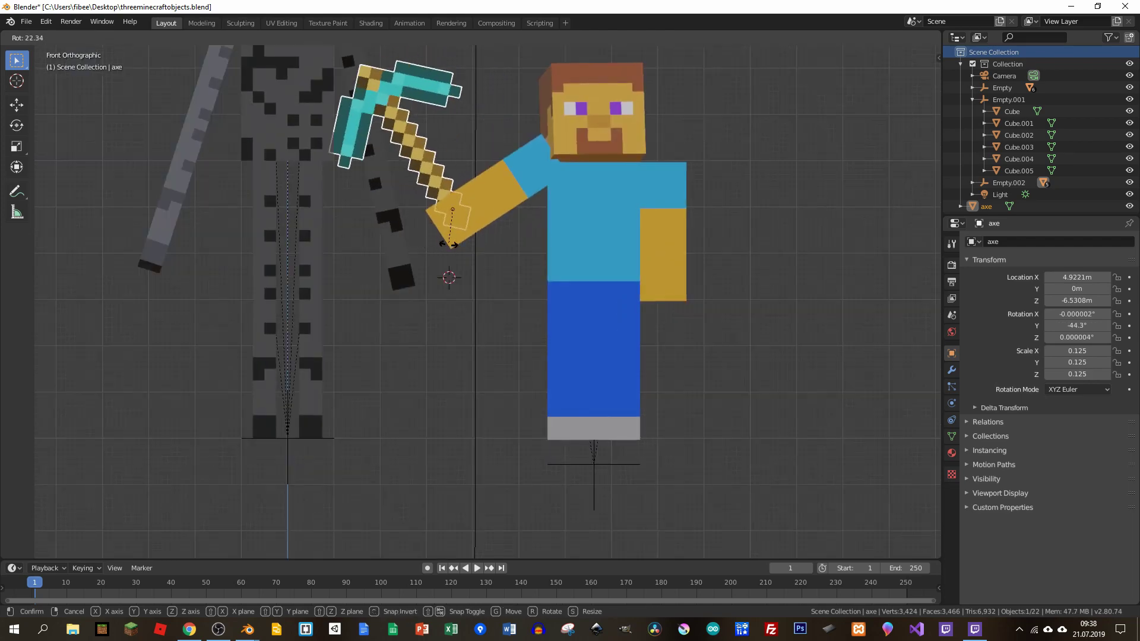
scroll(252, 227, "down", 5)
middle_click_drag(416, 296, 475, 250)
left_click(534, 250)
key("g")
left_click(656, 228)
key("KP_0")
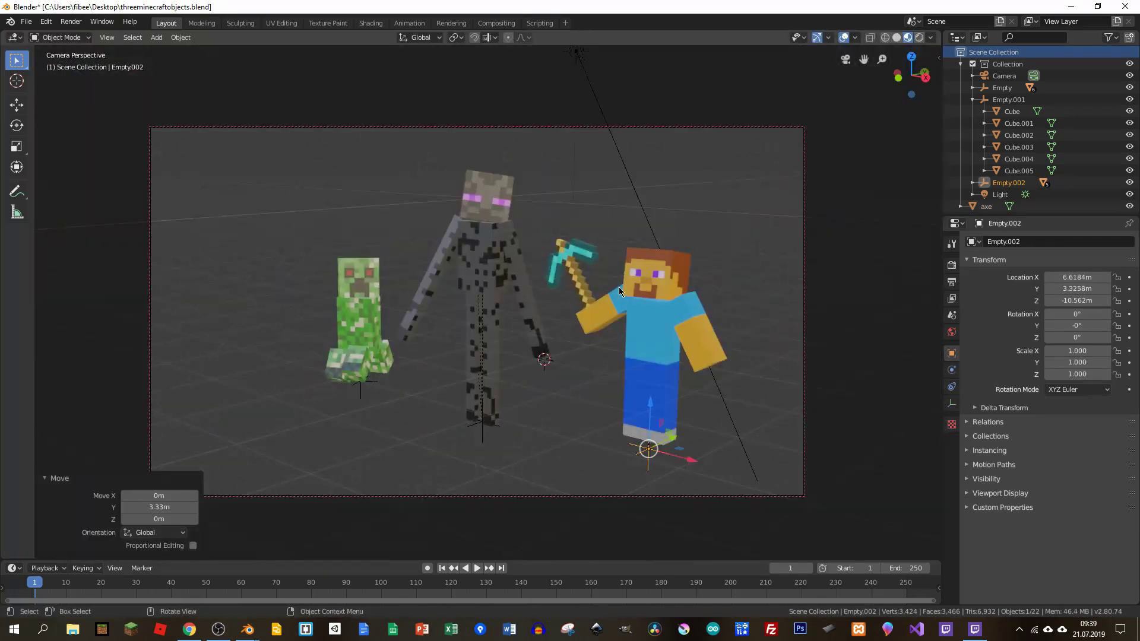
key("ctrl+s")
key("F12")
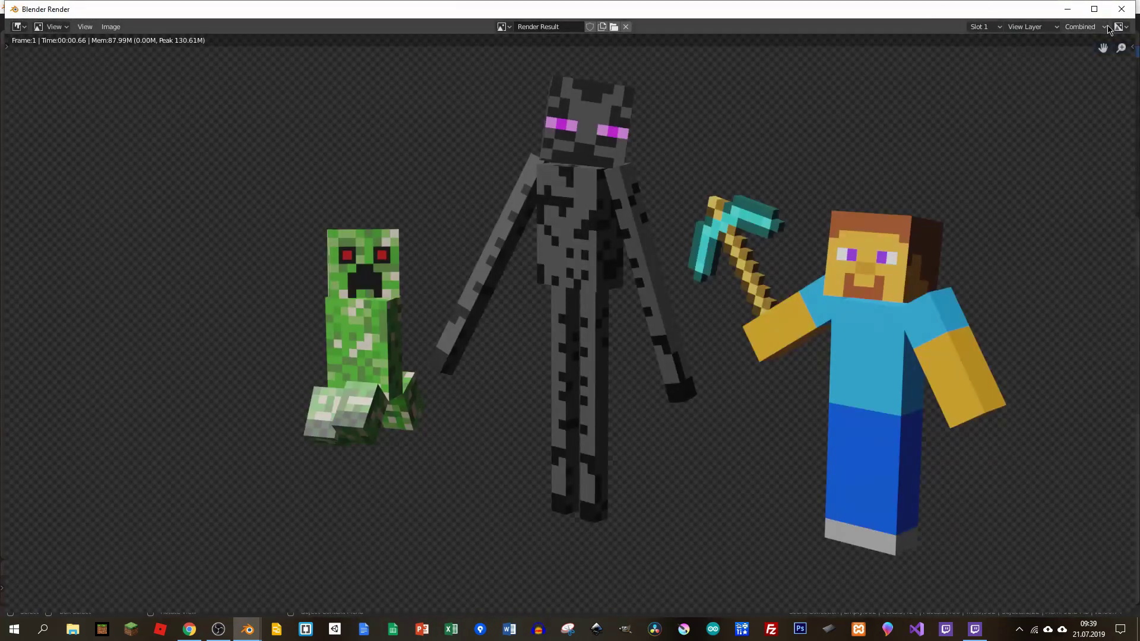
left_click(1125, 10)
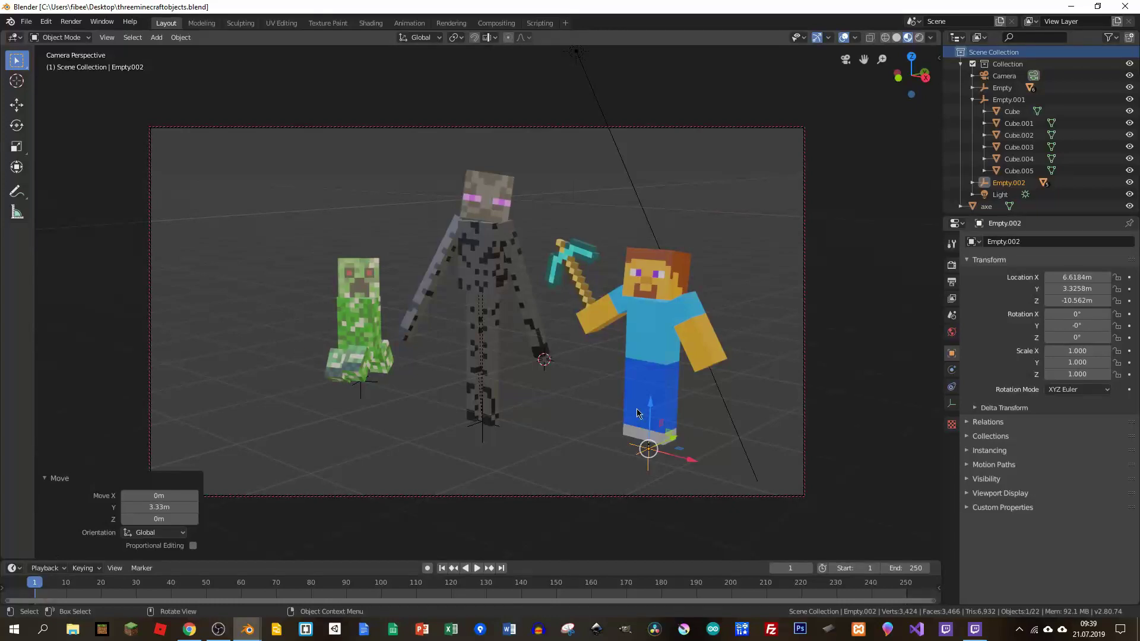
key("KP_0")
mouse_move(543, 298)
middle_mouse_down()
mouse_move(591, 243)
mouse_move(451, 196)
middle_mouse_up()
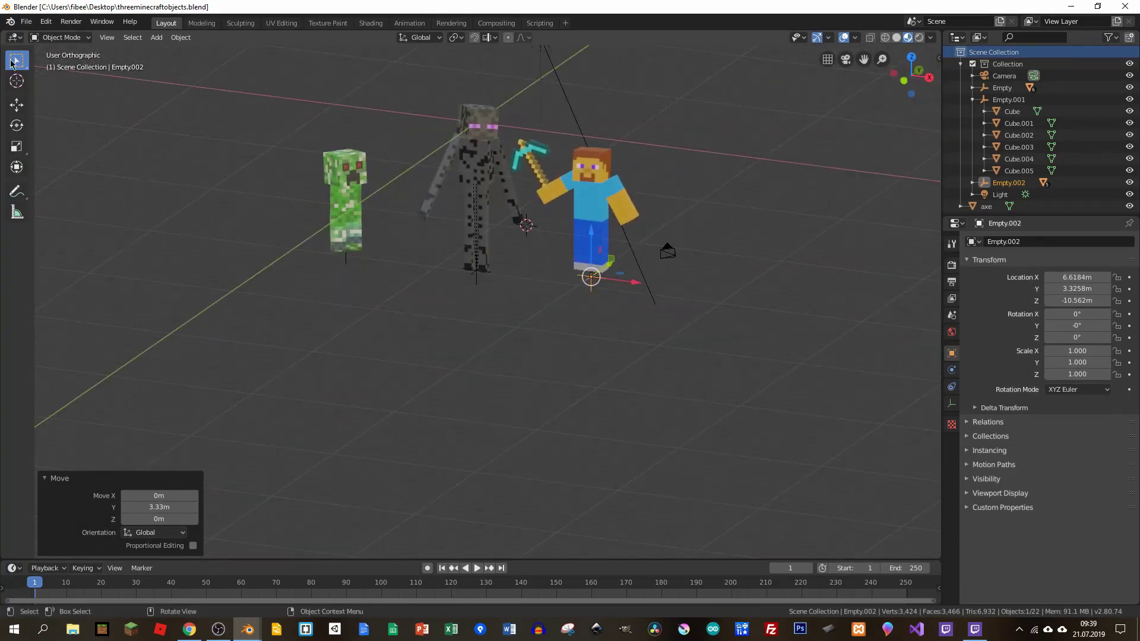
Add a plane, scale it to 30.357, and lower it beneath the characters' feet
key("shift+a")
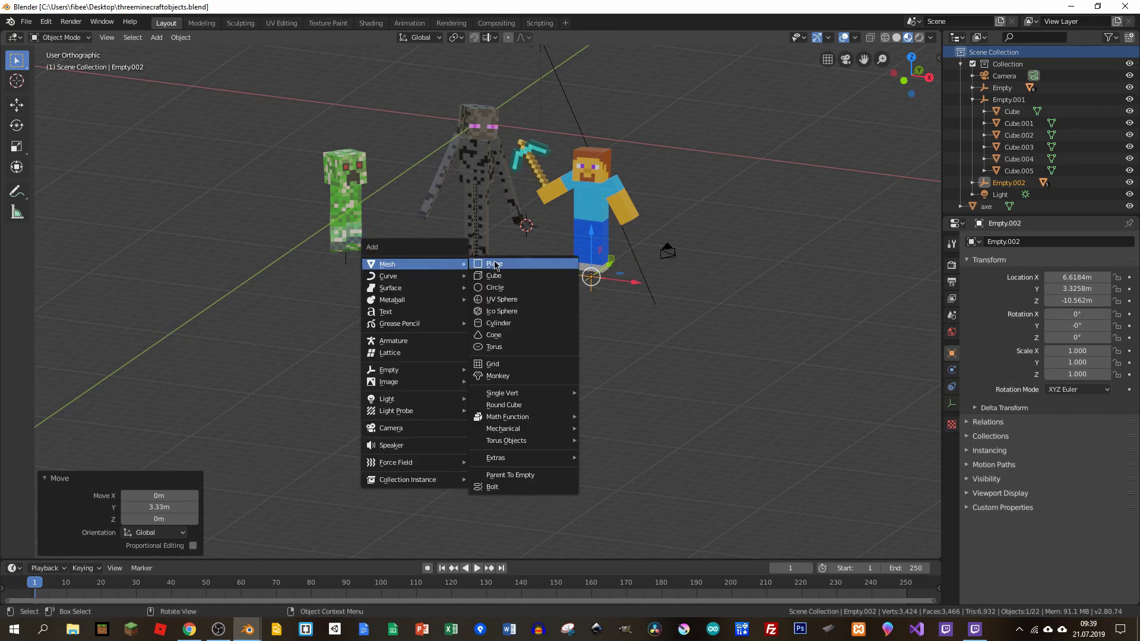
left_click(501, 266)
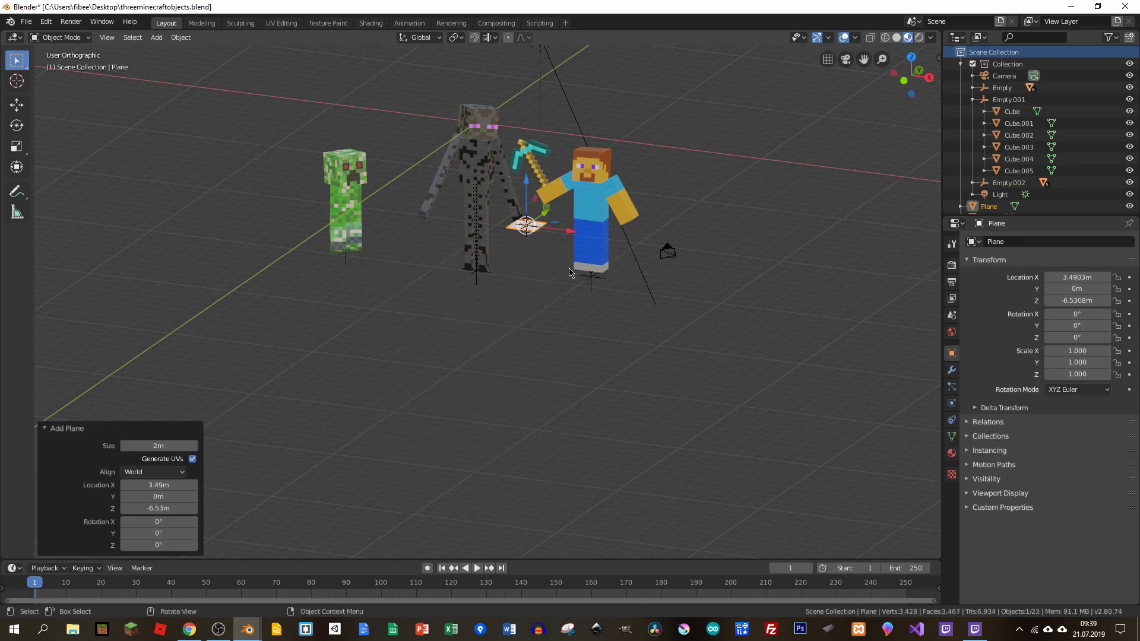
key("s")
left_click(519, 305)
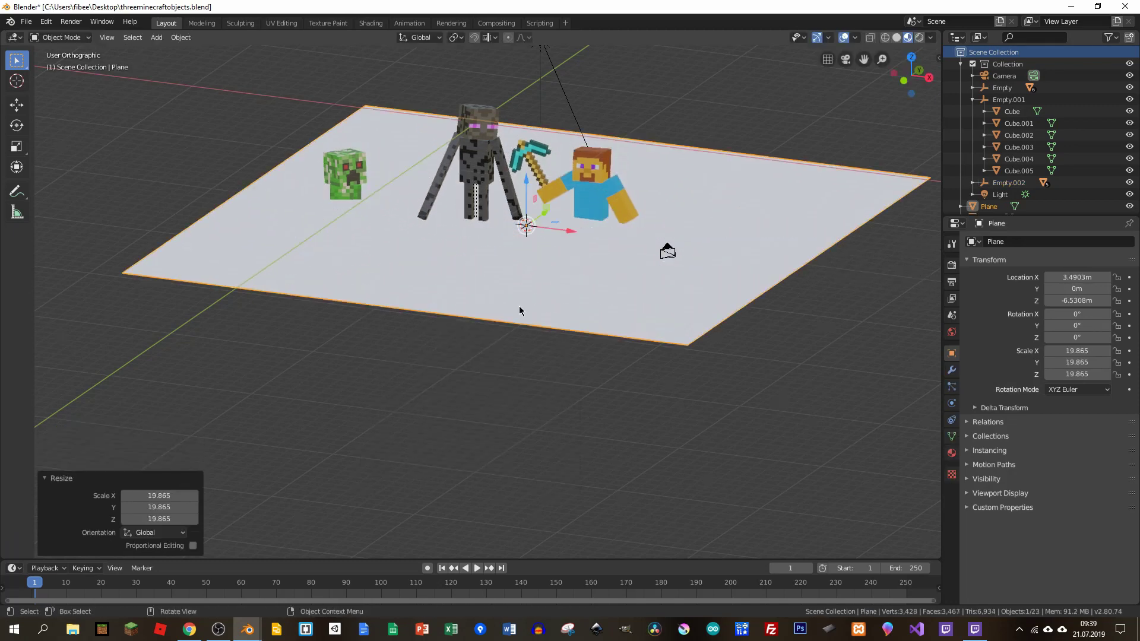
key("s")
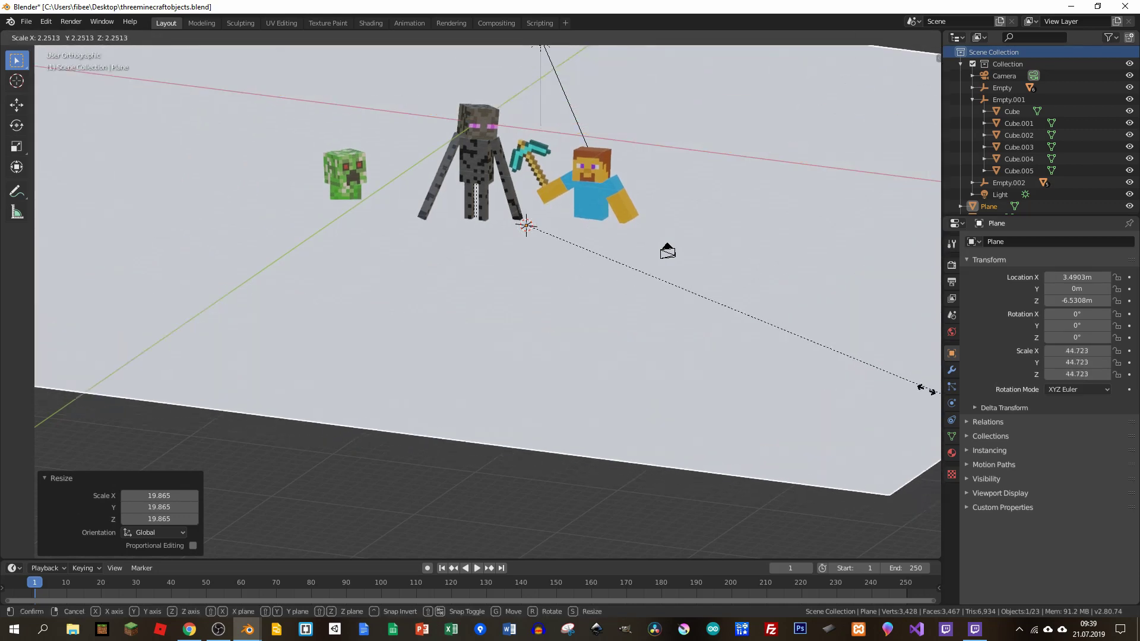
left_click(644, 275)
middle_click_drag(532, 184, 547, 329)
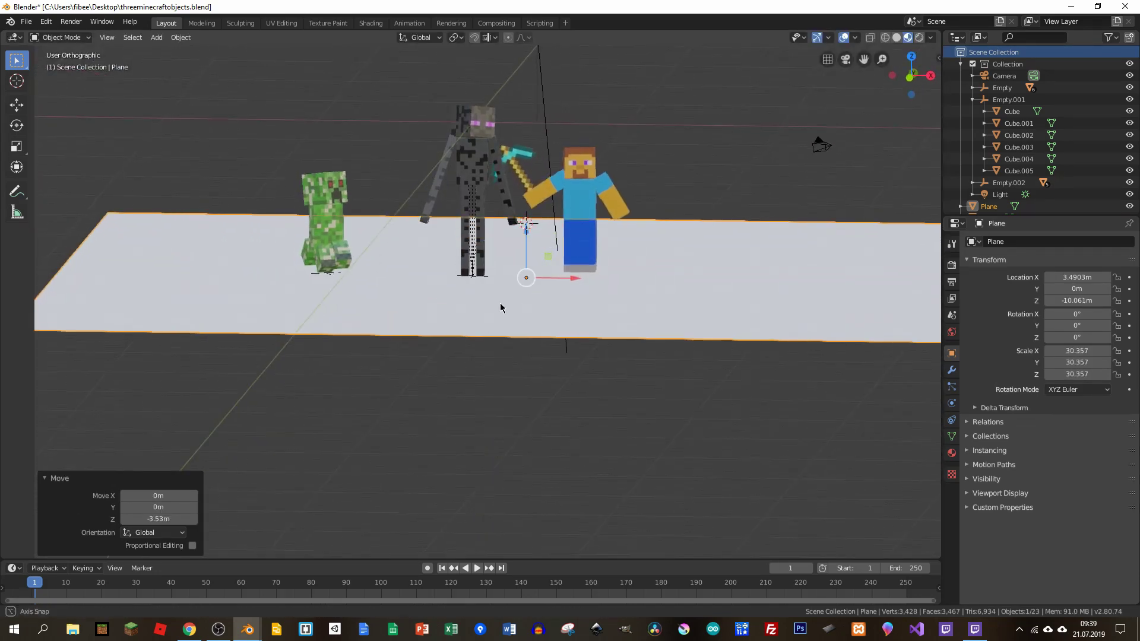
key("KP_0")
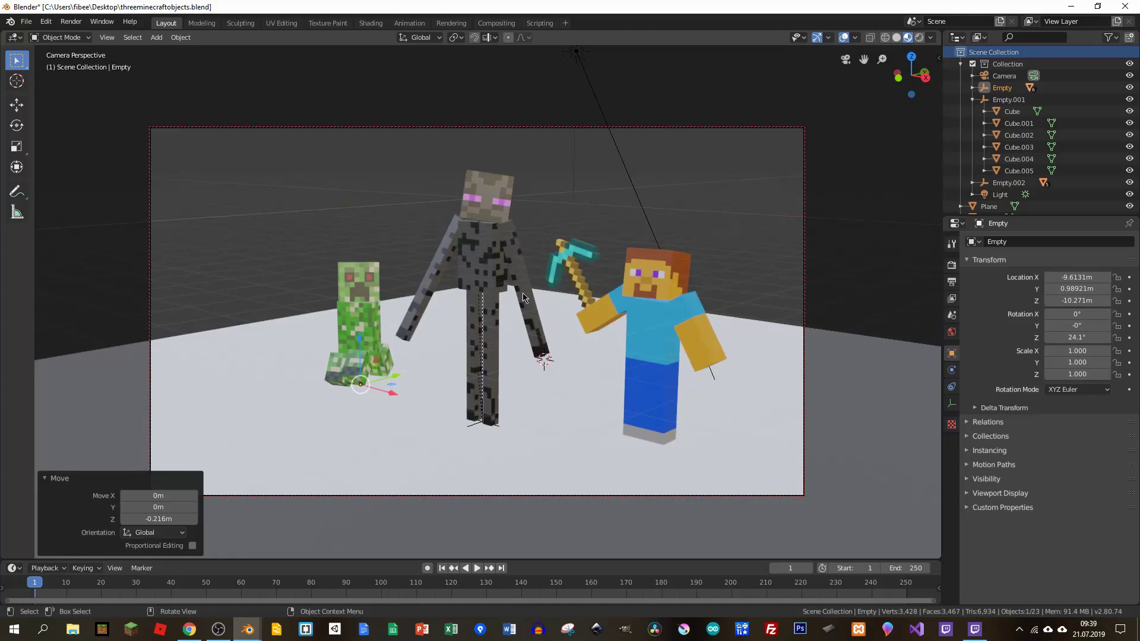
Move the ground plane to X -14.742 m, Y 15.174 m and open its material list
left_click(390, 442)
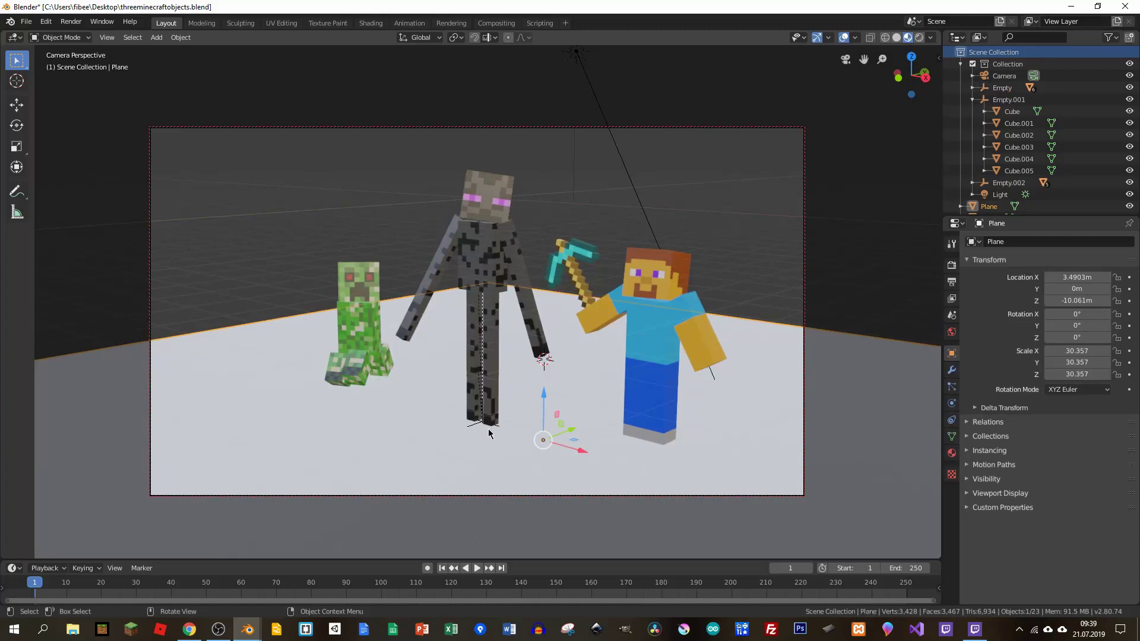
key("g")
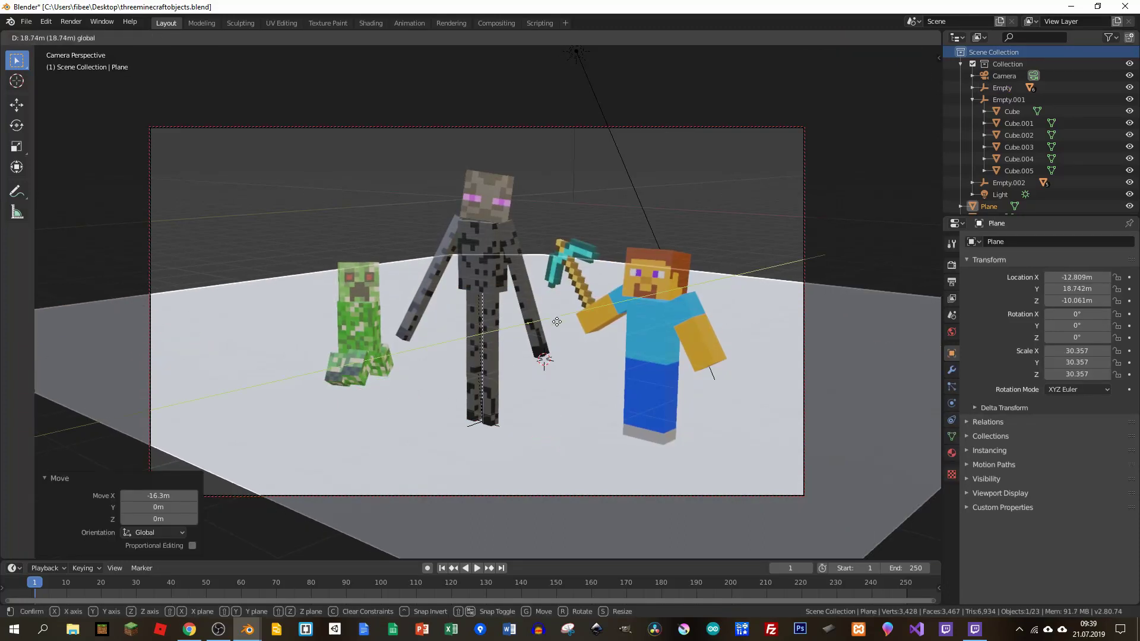
left_click(542, 367)
key("g")
key("x")
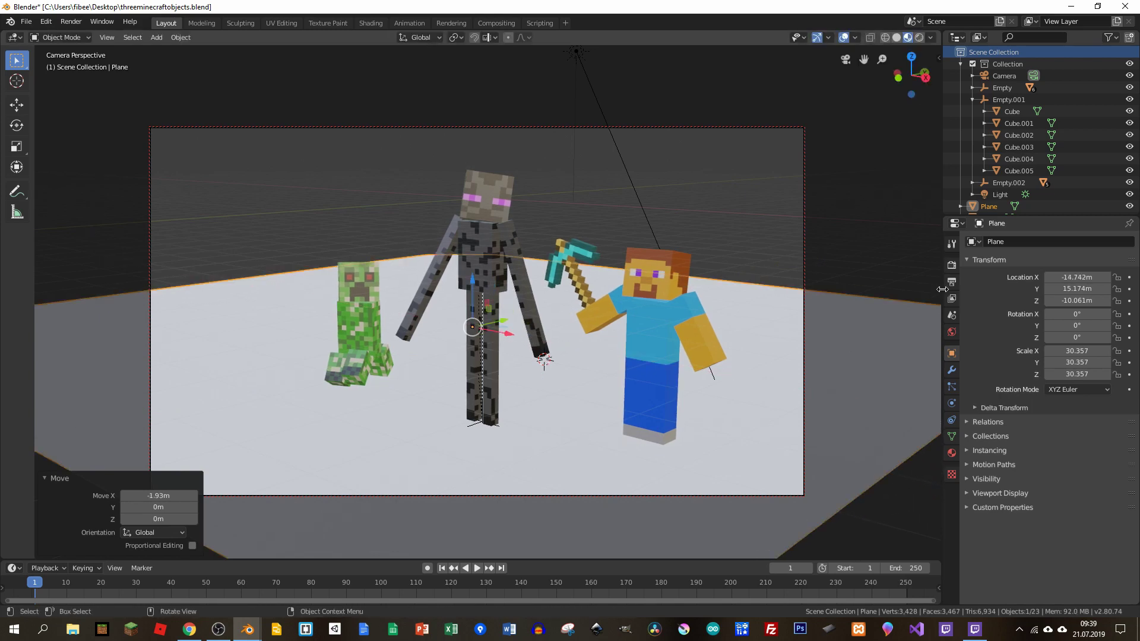
left_click(952, 453)
left_click(973, 292)
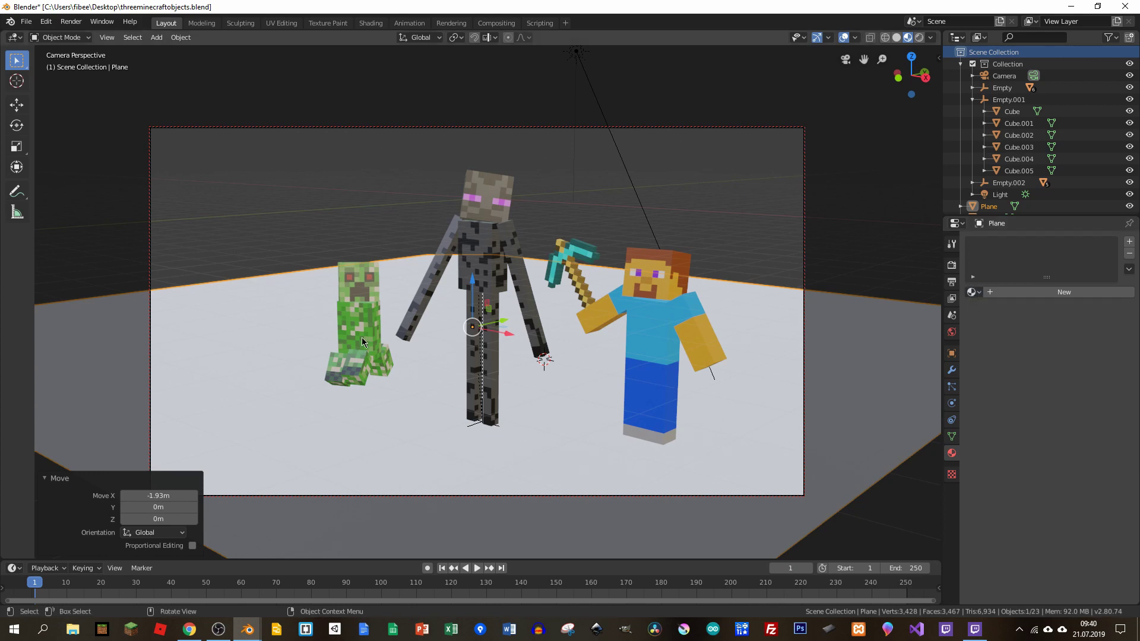
Assign the green body.002 material to the plane and render the scene with F12
left_click(973, 291)
left_click(991, 355)
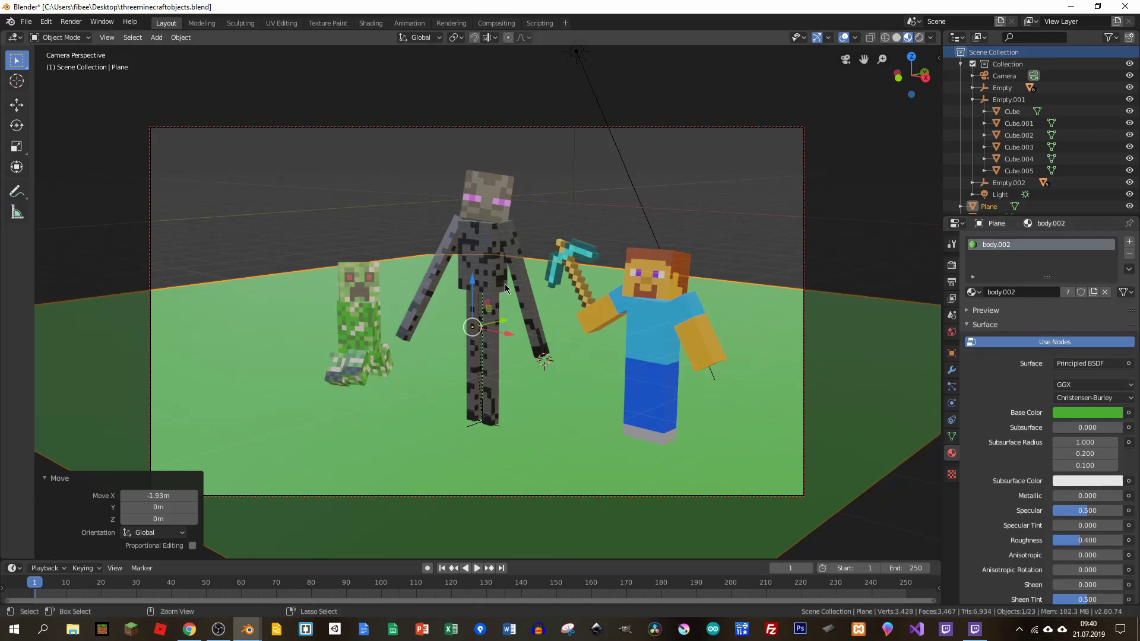
key("F12")
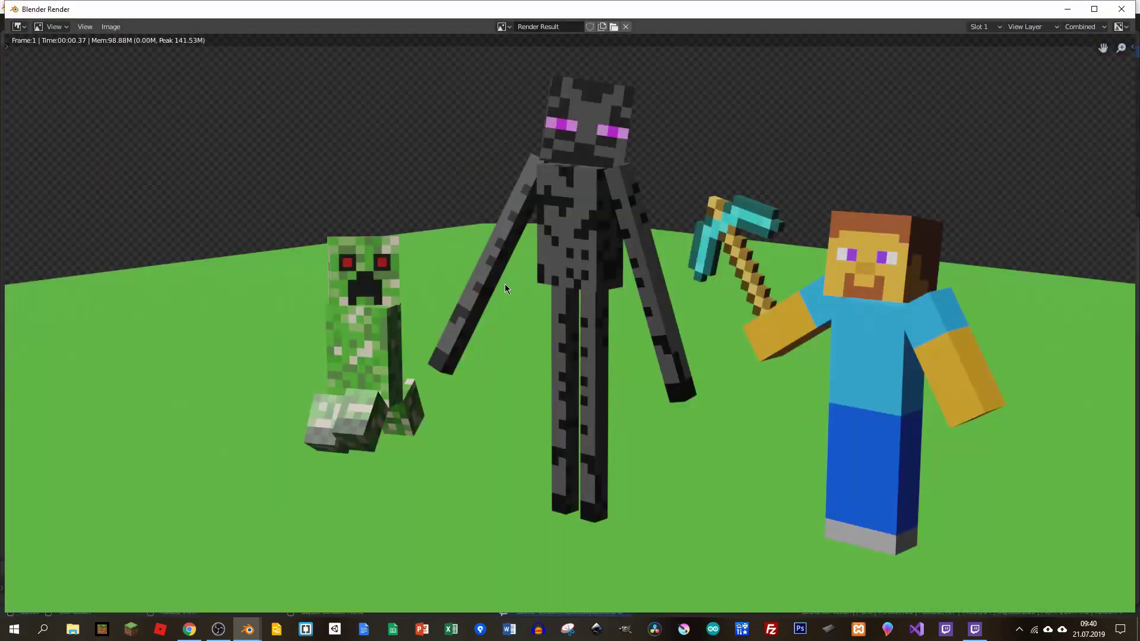